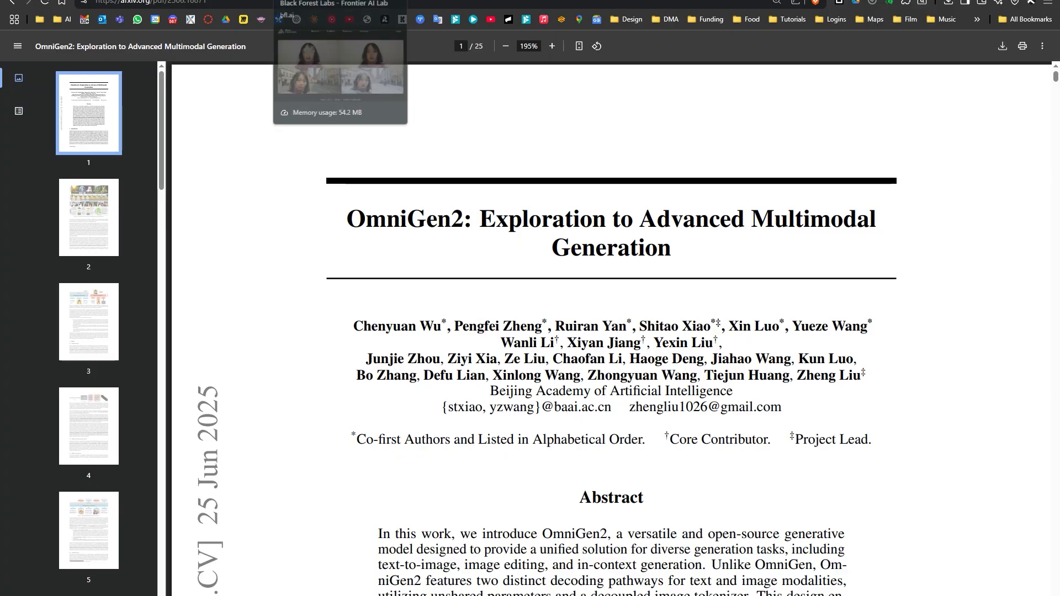
- Examine the image editing and in-context generation demonstrations in the OmniGen2 GitHub README
{"action": "left_click", "coordinate": [310, 1]}
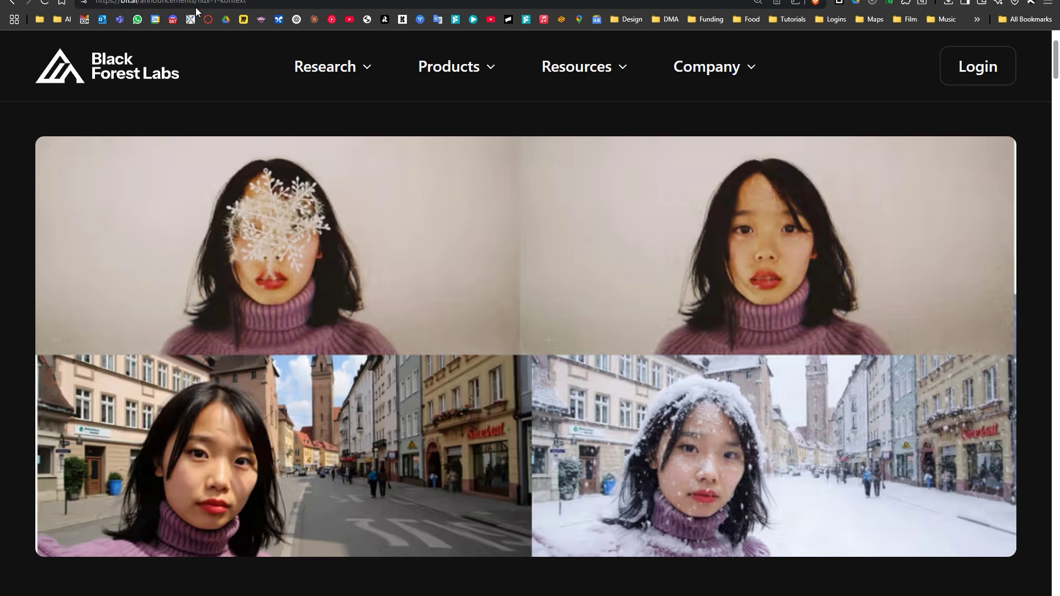
{"action": "key", "text": "ctrl+Tab"}
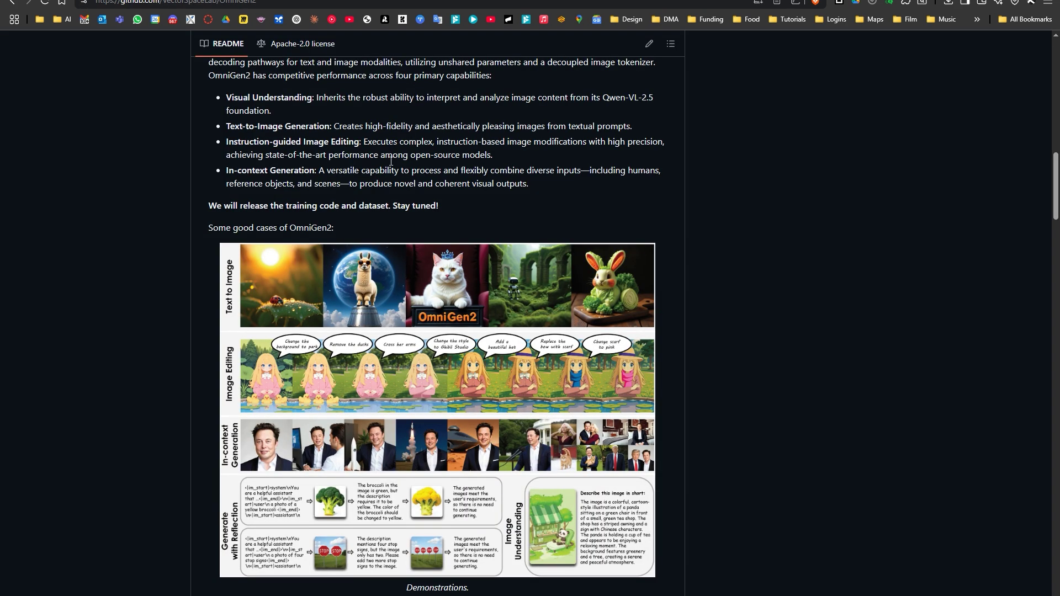
{"action": "scroll", "coordinate": [423, 247], "scroll_direction": "down", "scroll_amount": 5}
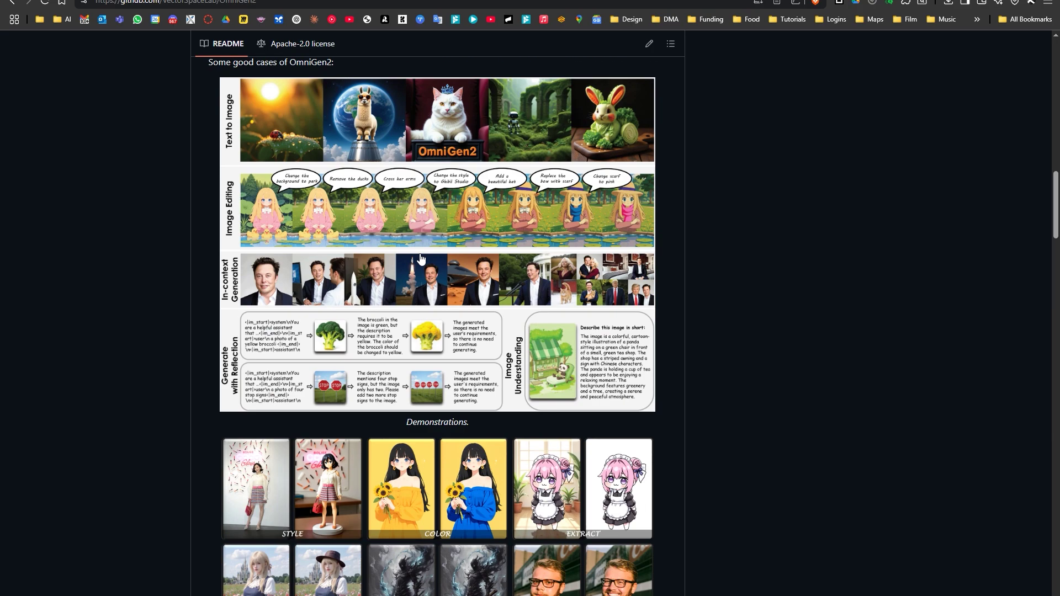
{"action": "scroll", "coordinate": [420, 259], "scroll_direction": "down", "scroll_amount": 3}
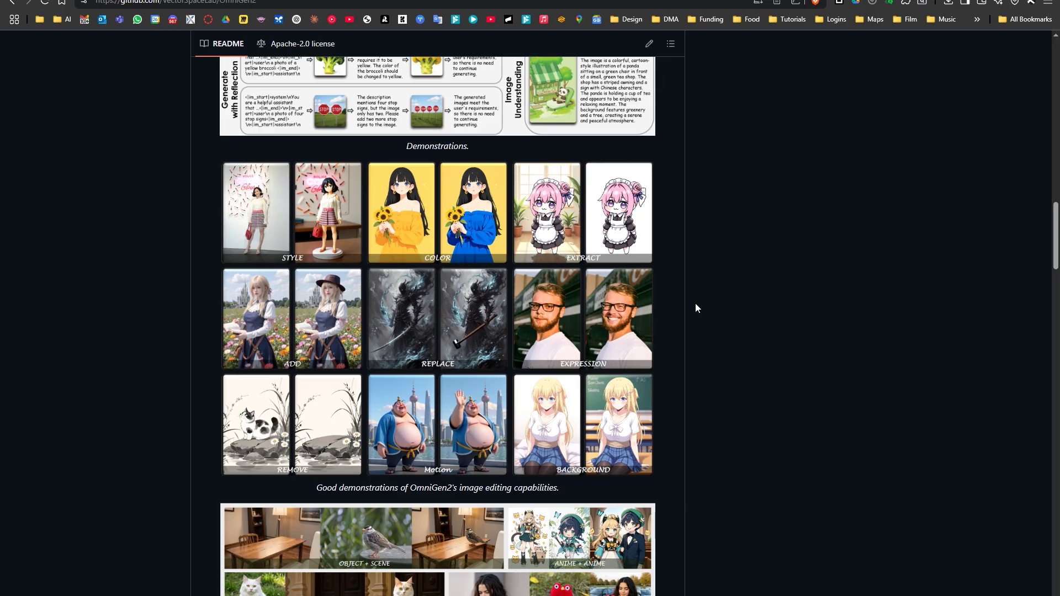
{"action": "scroll", "coordinate": [696, 308], "scroll_direction": "down", "scroll_amount": 2}
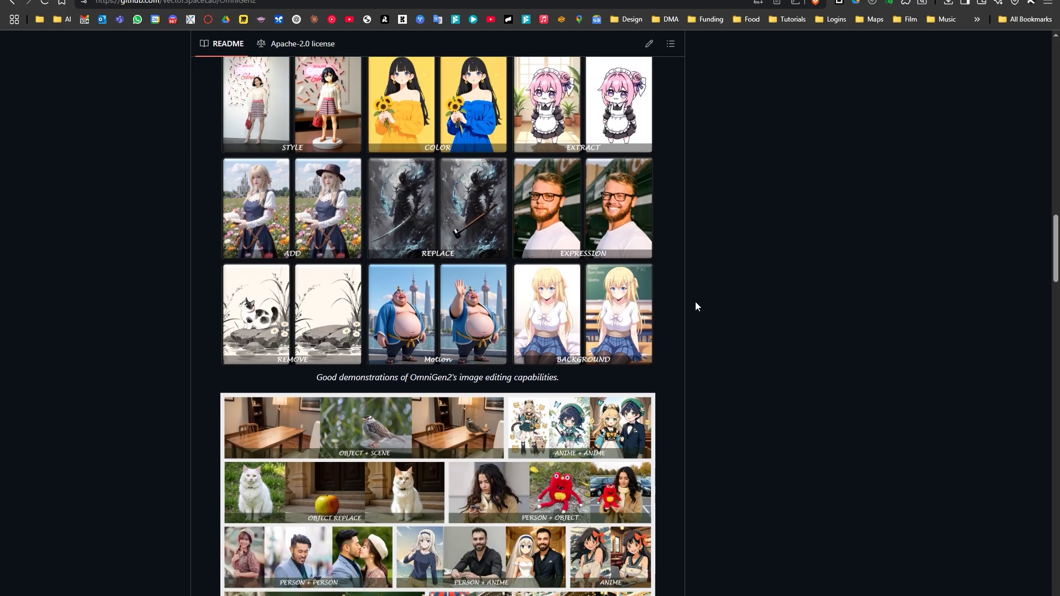
{"action": "scroll", "coordinate": [696, 306], "scroll_direction": "down", "scroll_amount": 1}
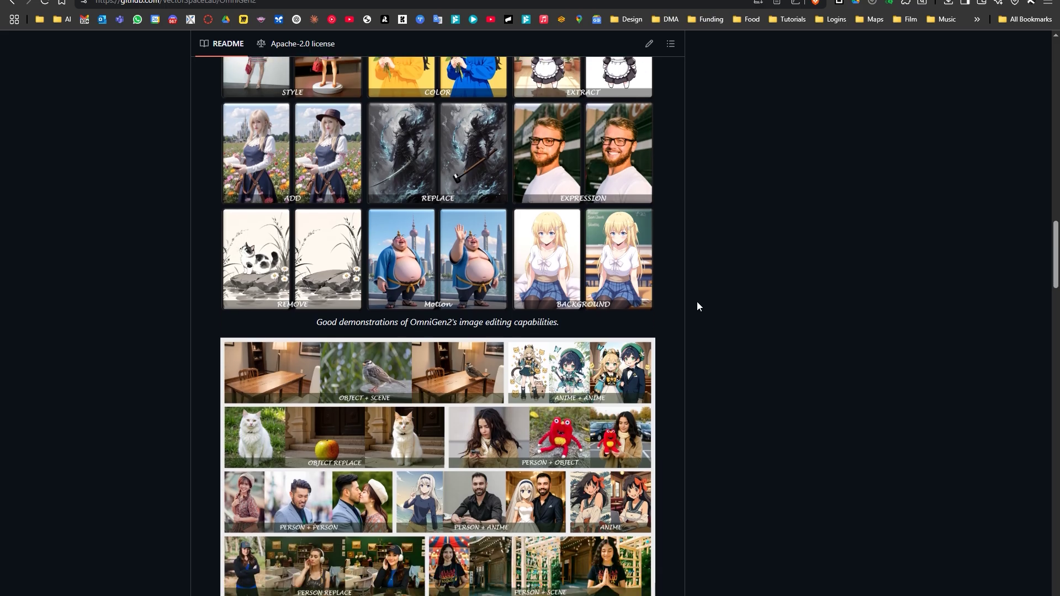
{"action": "scroll", "coordinate": [697, 305], "scroll_direction": "down", "scroll_amount": 3}
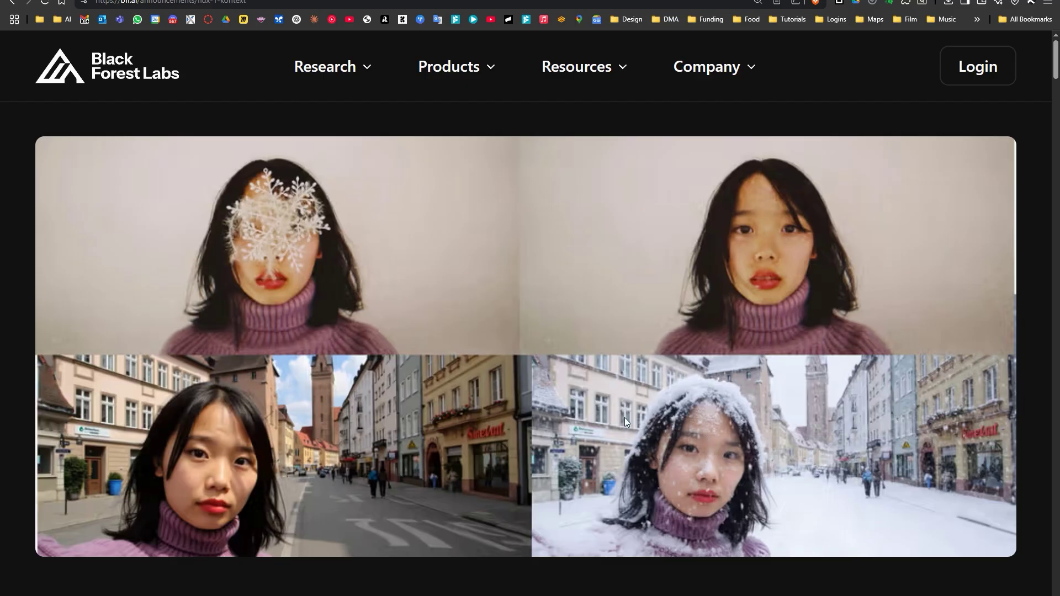
- Read the FLUX.1 Kontext announcement, from the bird image examples to the descriptions of the pro and max models
{"action": "scroll", "coordinate": [415, 390], "scroll_direction": "down", "scroll_amount": 2}
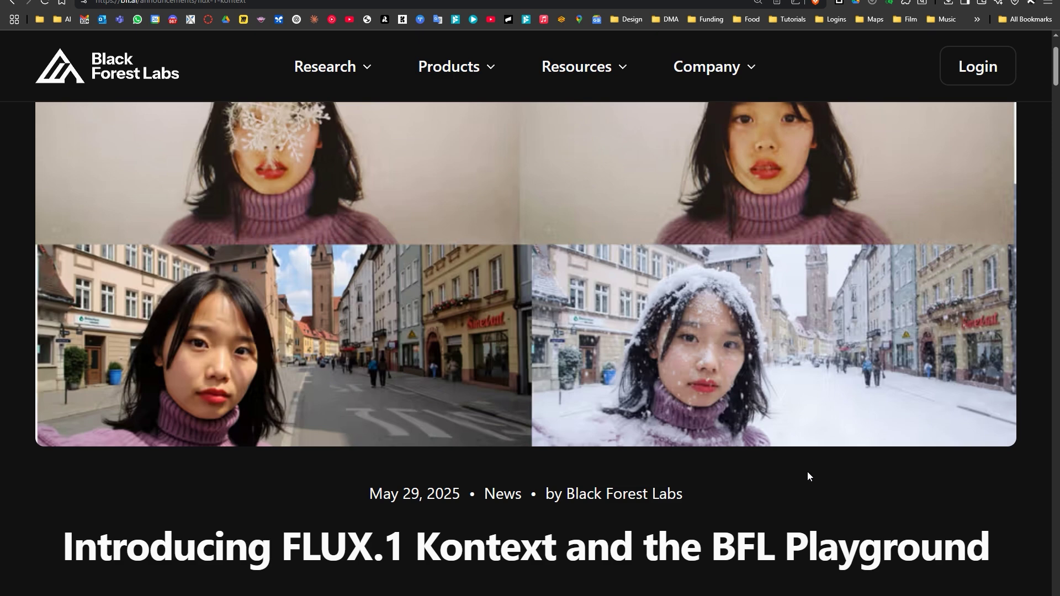
{"action": "scroll", "coordinate": [633, 415], "scroll_direction": "down", "scroll_amount": 7}
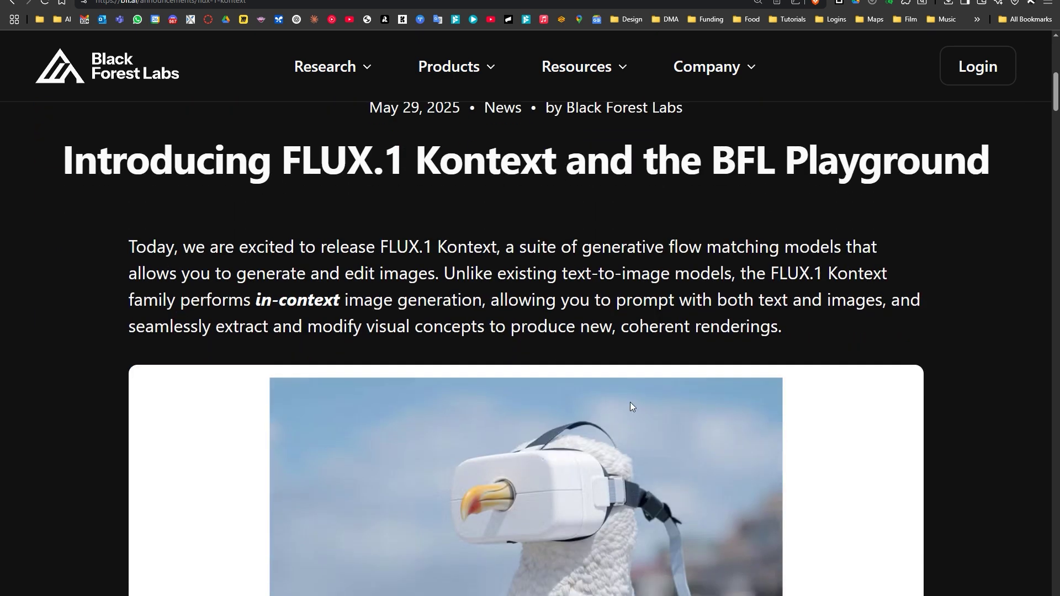
{"action": "scroll", "coordinate": [631, 406], "scroll_direction": "down", "scroll_amount": 3}
{"action": "scroll", "coordinate": [629, 387], "scroll_direction": "down", "scroll_amount": 1}
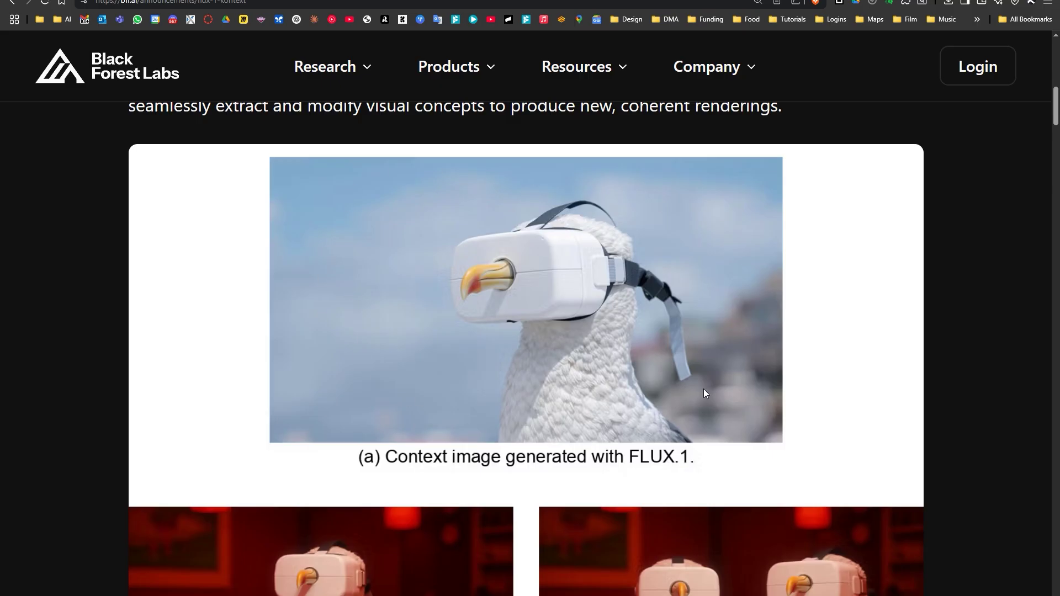
{"action": "scroll", "coordinate": [702, 385], "scroll_direction": "down", "scroll_amount": 3}
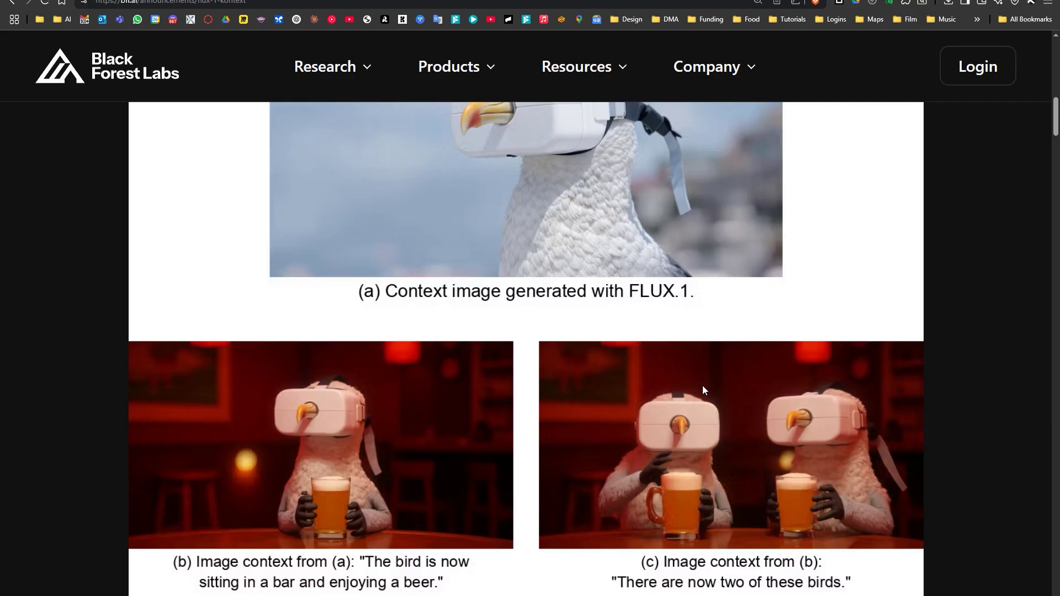
{"action": "scroll", "coordinate": [373, 489], "scroll_direction": "down", "scroll_amount": 1}
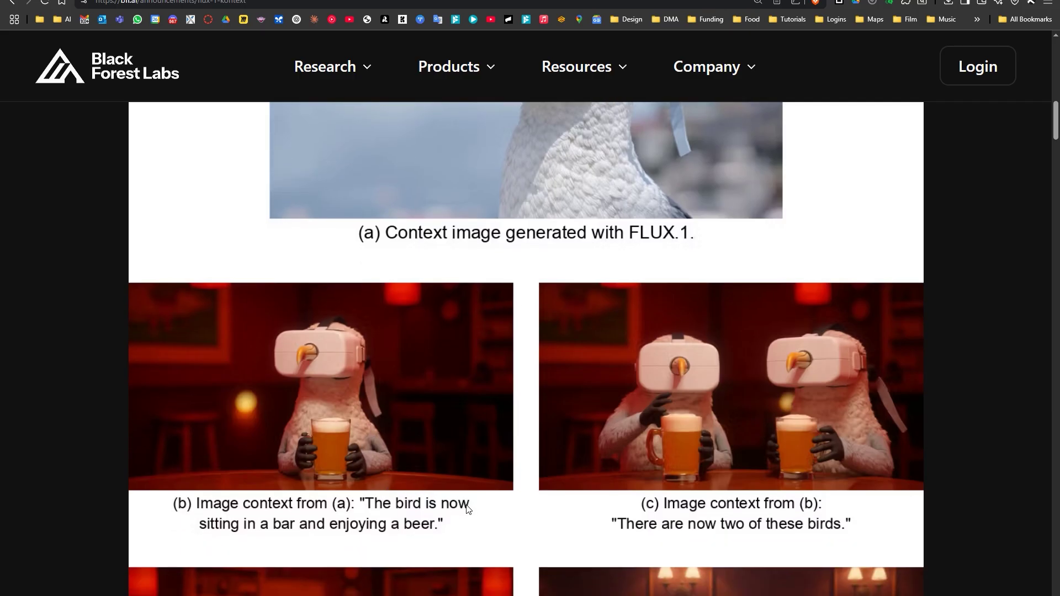
{"action": "scroll", "coordinate": [464, 502], "scroll_direction": "down", "scroll_amount": 6}
{"action": "scroll", "coordinate": [462, 500], "scroll_direction": "down", "scroll_amount": 7}
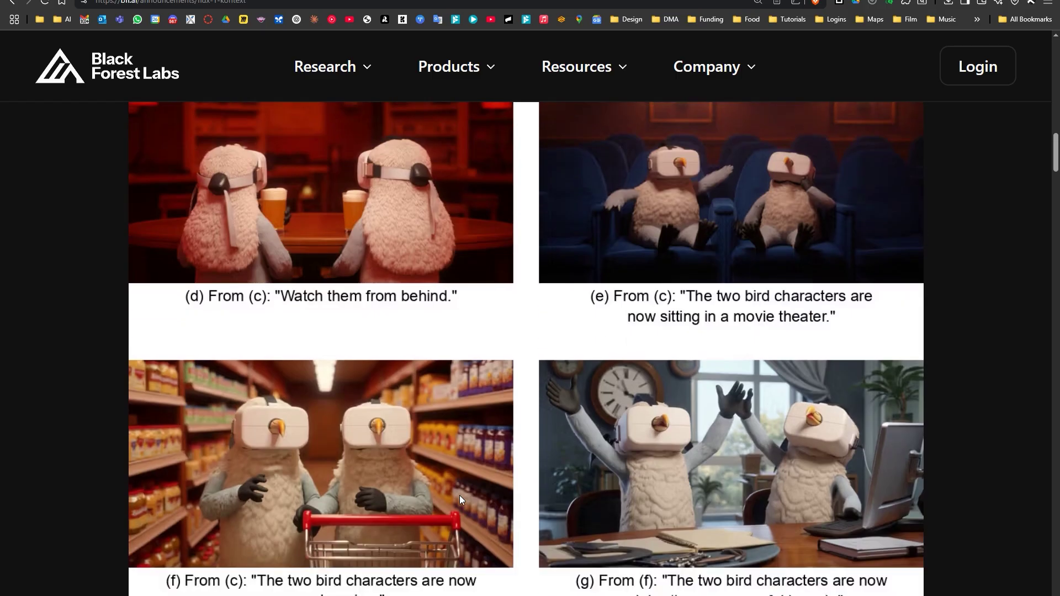
{"action": "scroll", "coordinate": [458, 496], "scroll_direction": "down", "scroll_amount": 6}
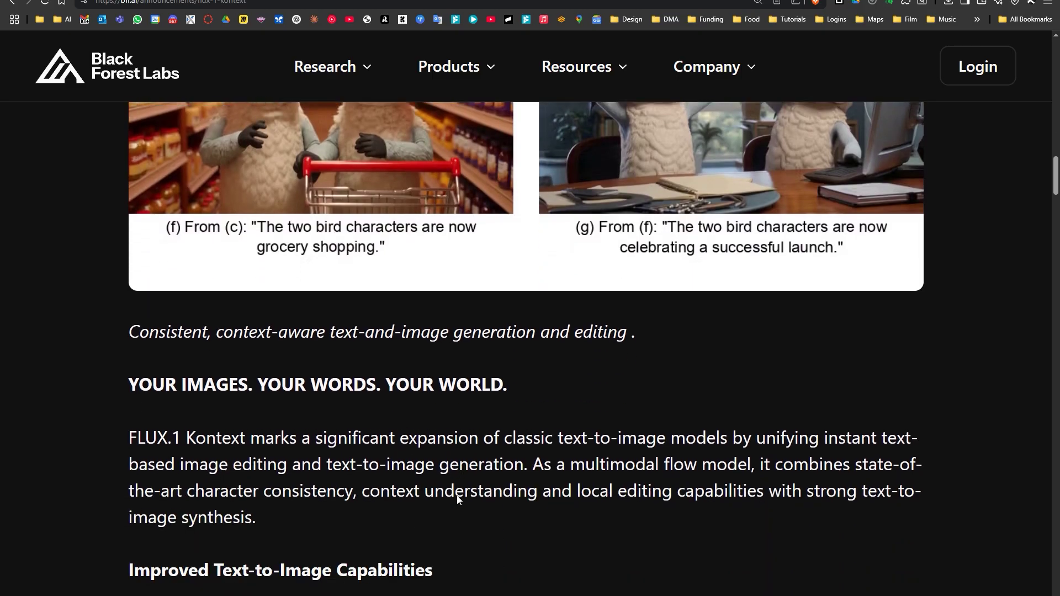
{"action": "scroll", "coordinate": [455, 496], "scroll_direction": "down", "scroll_amount": 9}
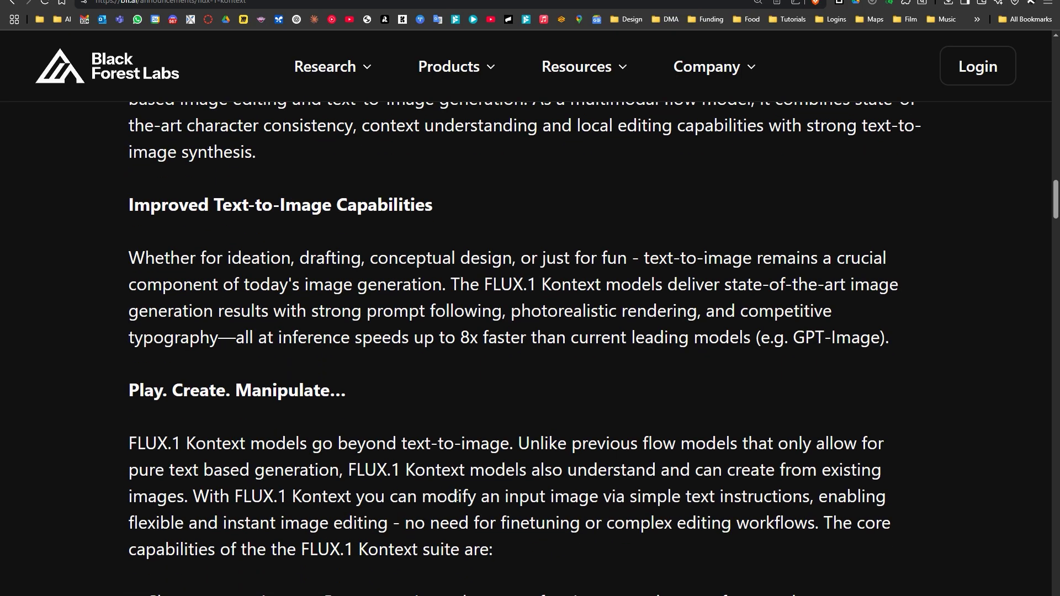
{"action": "scroll", "coordinate": [453, 495], "scroll_direction": "down", "scroll_amount": 12}
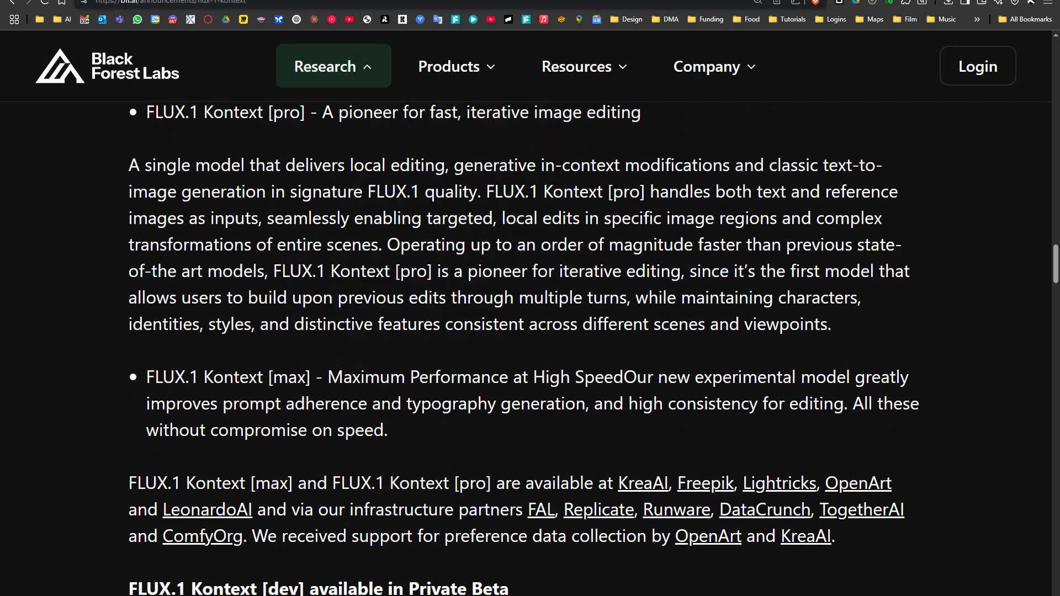
- Skim the abstract and introduction of the OmniGen2 arXiv paper down to the example images on page 2
{"action": "key", "text": "ctrl+Tab"}
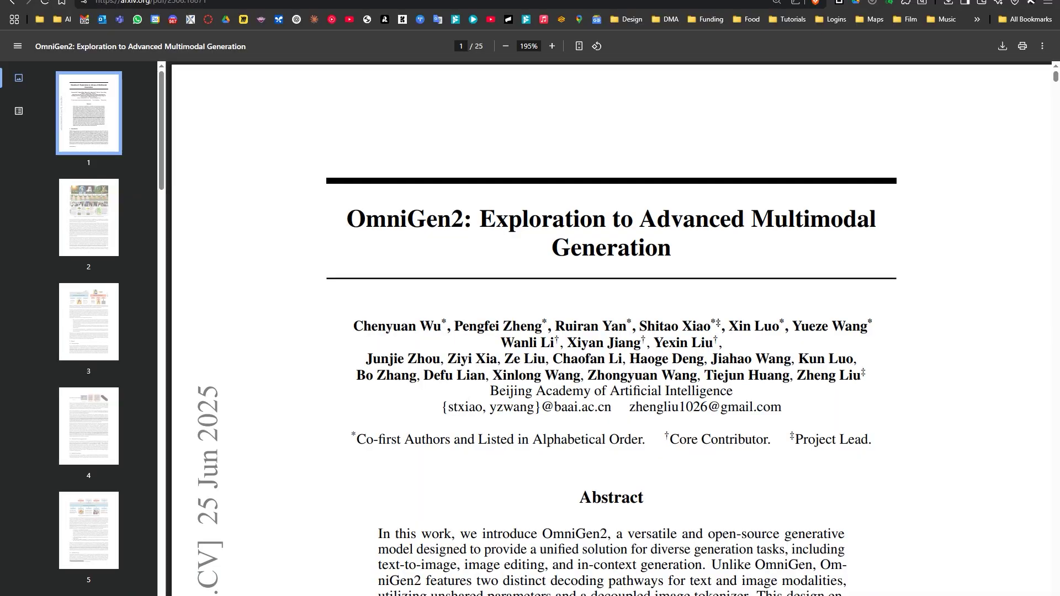
{"action": "scroll", "coordinate": [466, 403], "scroll_direction": "down", "scroll_amount": 8}
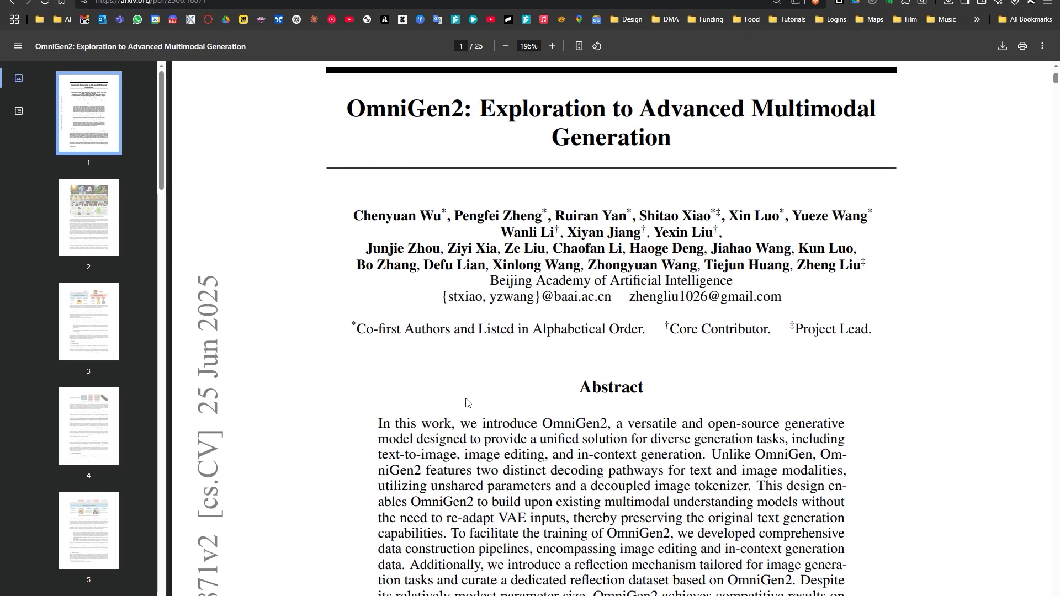
{"action": "scroll", "coordinate": [465, 403], "scroll_direction": "down", "scroll_amount": 3}
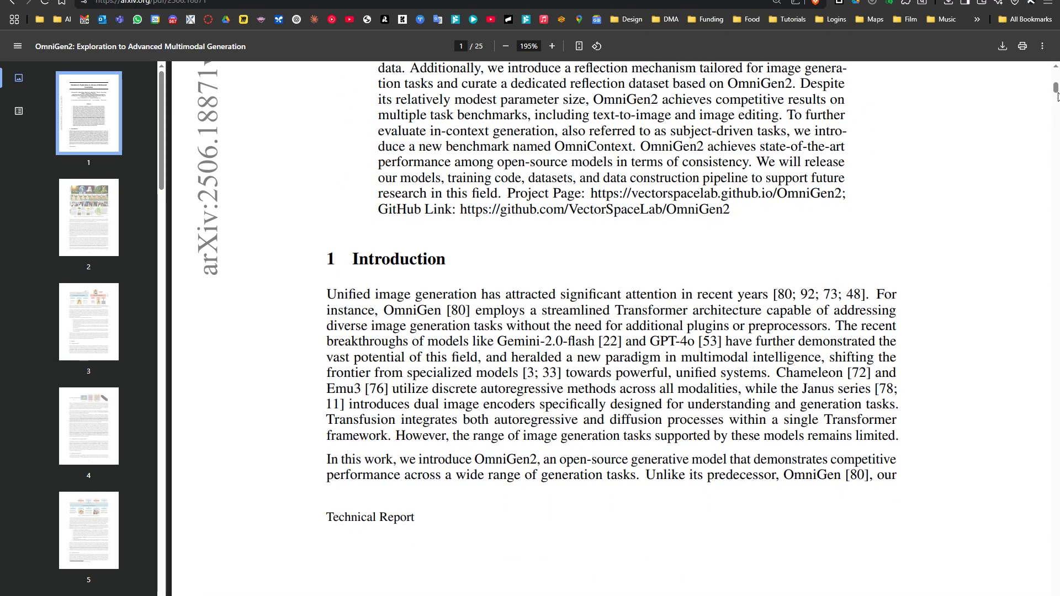
{"action": "left_click_drag", "start_coordinate": [1055, 84], "coordinate": [1052, 93]}
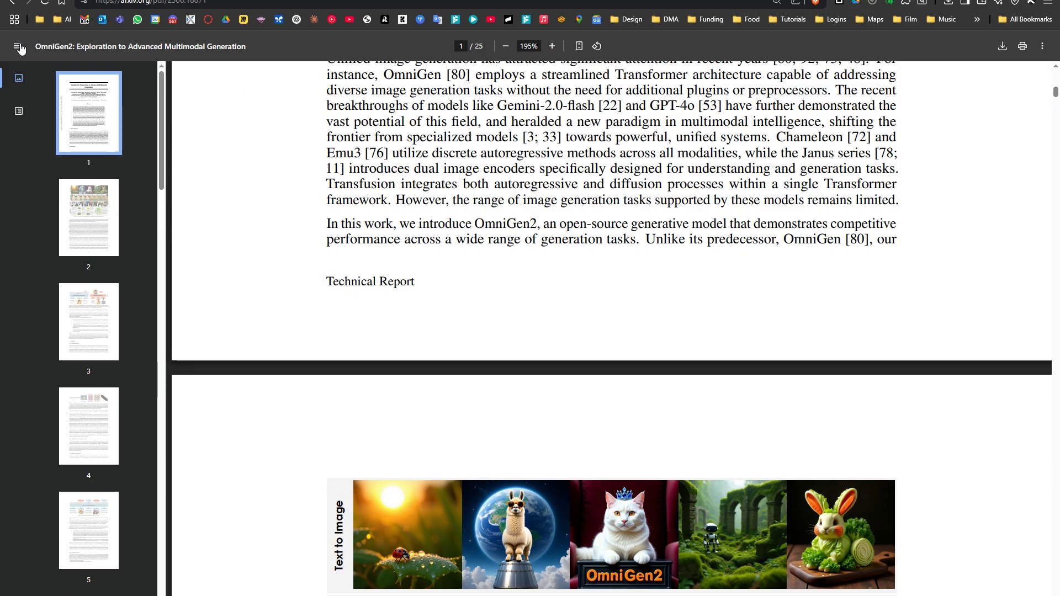
- Return to the OmniGen2 GitHub repository and view its file list and About details
{"action": "key", "text": "ctrl+shift+Tab"}
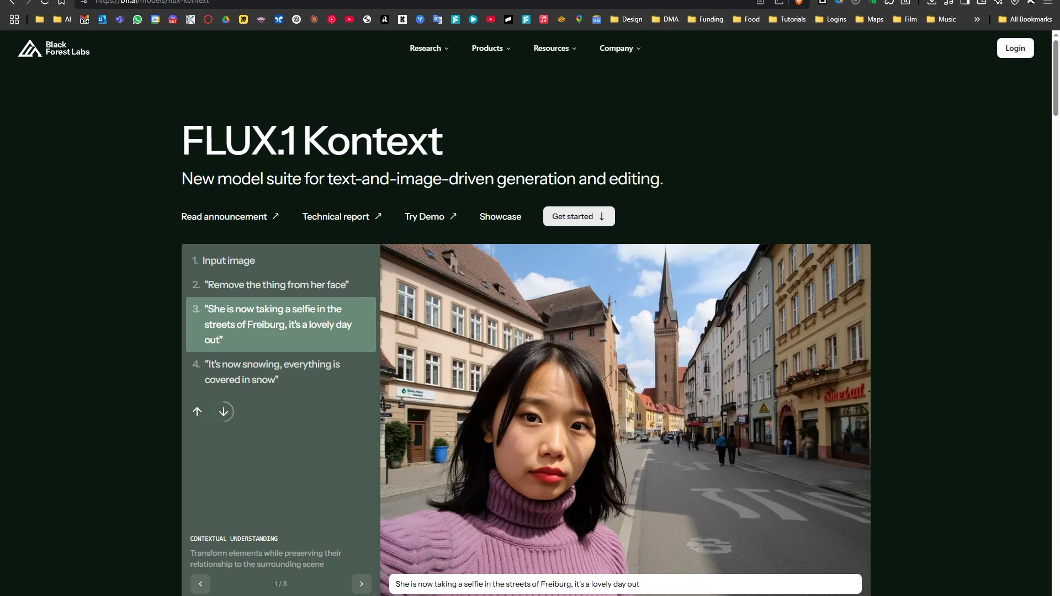
{"action": "key", "text": "ctrl+shift+Tab"}
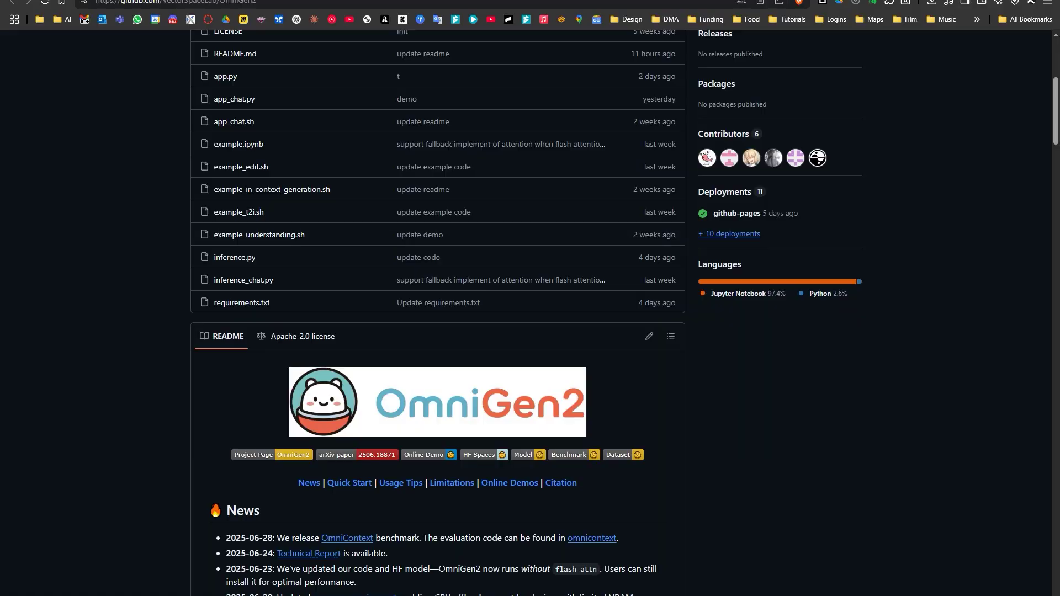
{"action": "scroll", "coordinate": [409, 346], "scroll_direction": "up", "scroll_amount": 5}
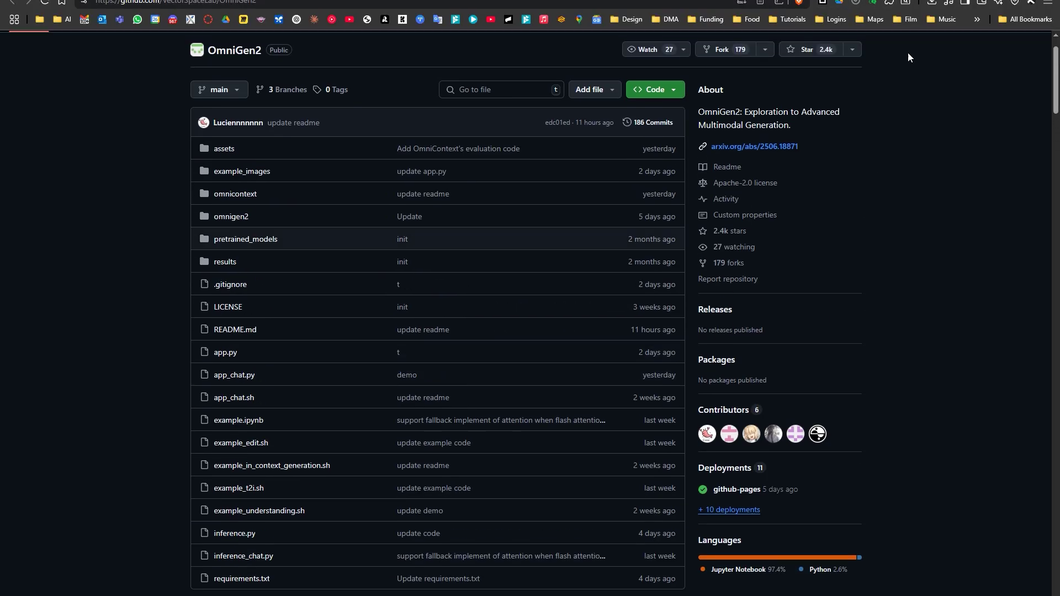
- Show the Freiburg street selfie edit in the showcase on the FLUX.1 Kontext model page
{"action": "key", "text": "ctrl+Tab"}
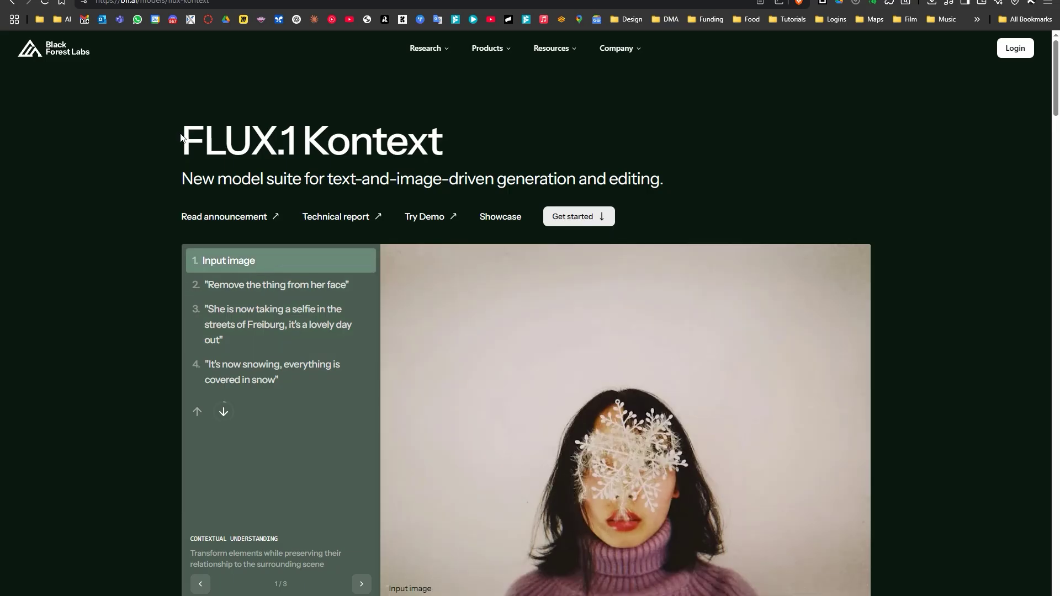
{"action": "left_click", "coordinate": [309, 331]}
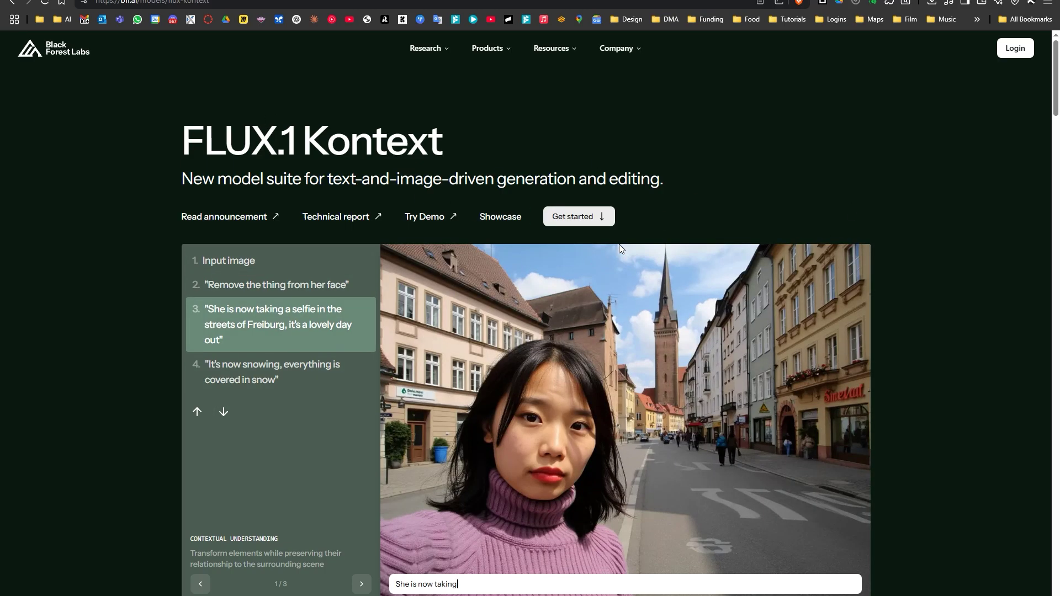
{"action": "scroll", "coordinate": [647, 217], "scroll_direction": "down", "scroll_amount": 4}
{"action": "scroll", "coordinate": [635, 232], "scroll_direction": "up", "scroll_amount": 4}
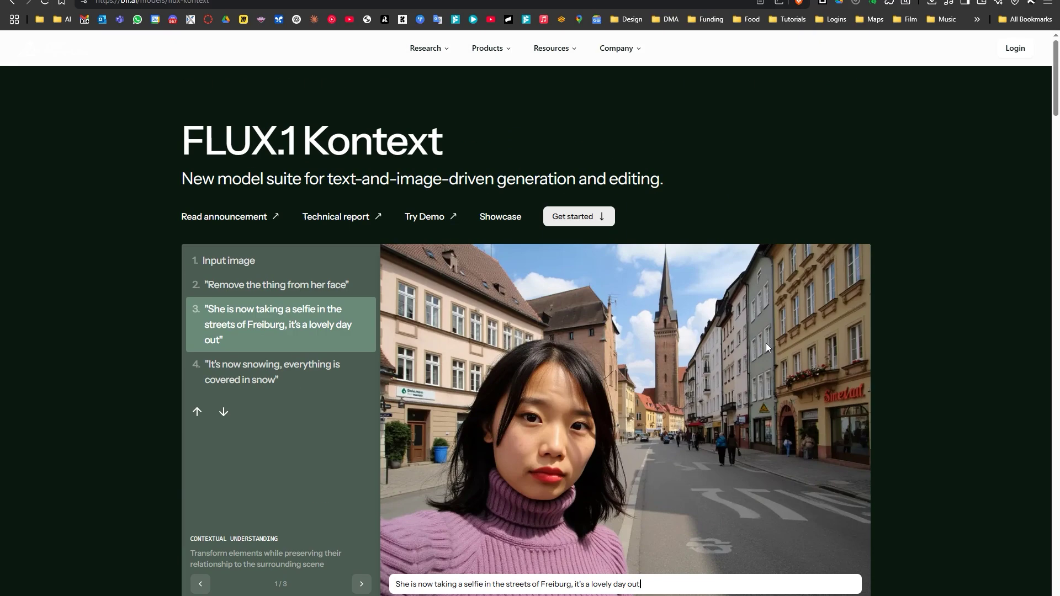
- From the Get started section, try FLUX.1 Kontext [pro] in the Playground and go to its image generation page
{"action": "left_click", "coordinate": [579, 223]}
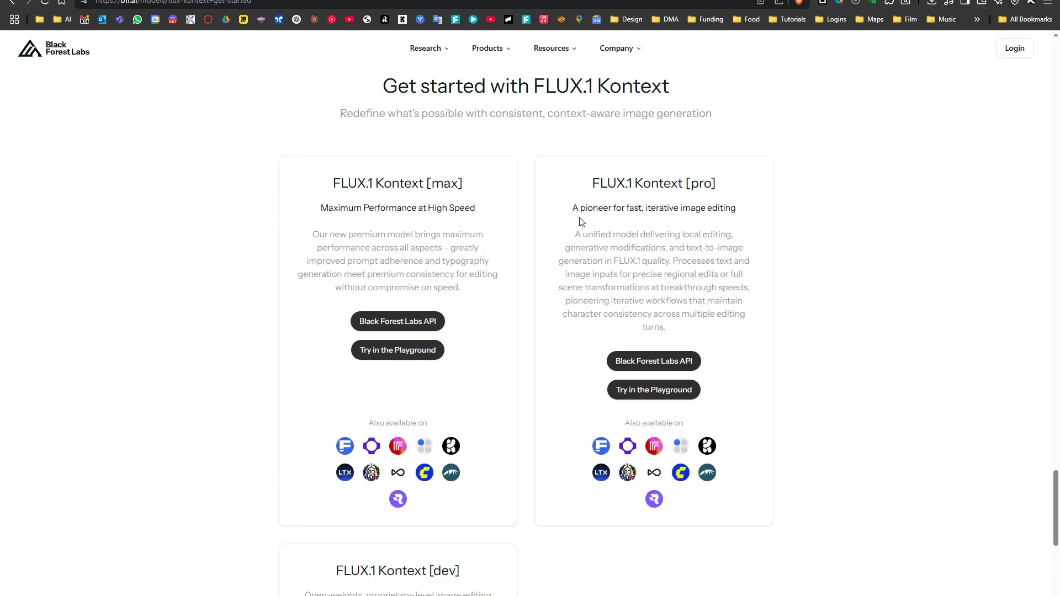
{"action": "key", "text": "ctrl+plus"}
{"action": "key", "text": "ctrl+plus"}
{"action": "key", "text": "ctrl+plus"}
{"action": "key", "text": "ctrl+plus"}
{"action": "key", "text": "ctrl+plus"}
{"action": "scroll", "coordinate": [223, 272], "scroll_direction": "down", "scroll_amount": 5}
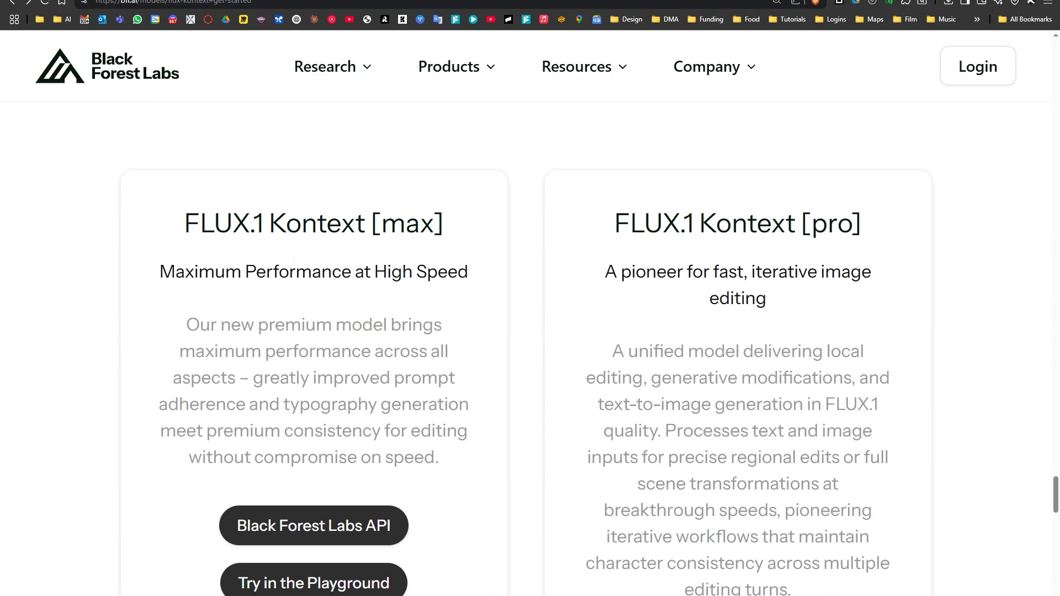
{"action": "scroll", "coordinate": [631, 326], "scroll_direction": "down", "scroll_amount": 2}
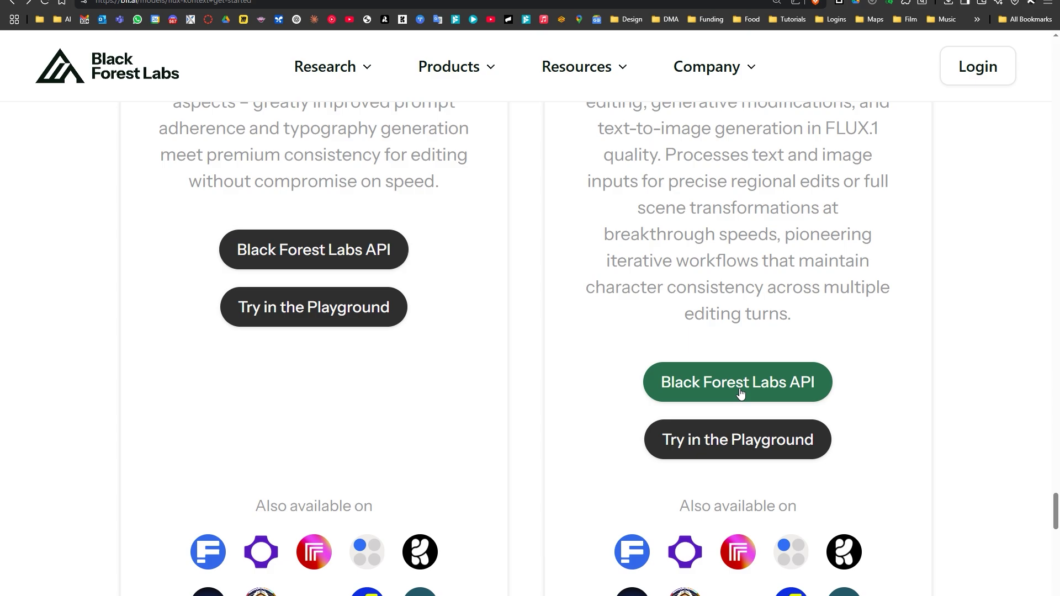
{"action": "left_click", "coordinate": [739, 437]}
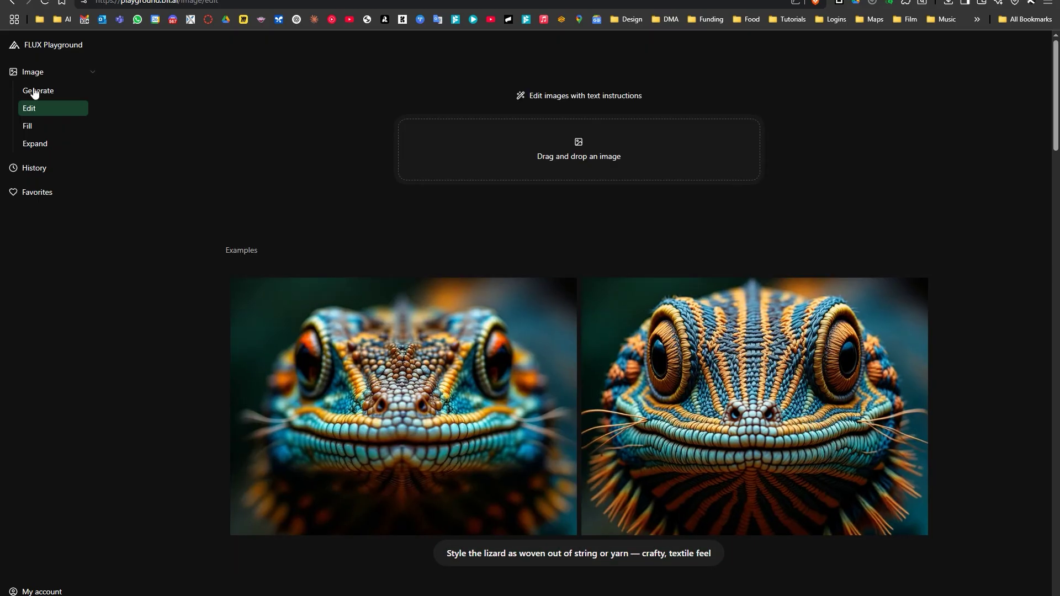
{"action": "left_click", "coordinate": [51, 91]}
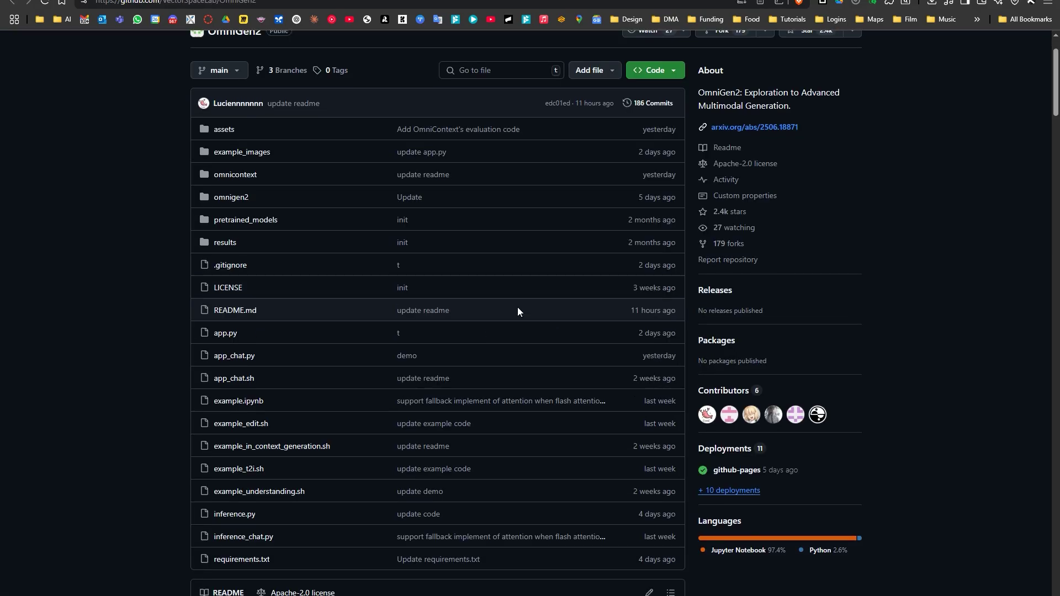
- Open the OmniGen2 online demo linked from the GitHub README
{"action": "scroll", "coordinate": [496, 306], "scroll_direction": "down", "scroll_amount": 5}
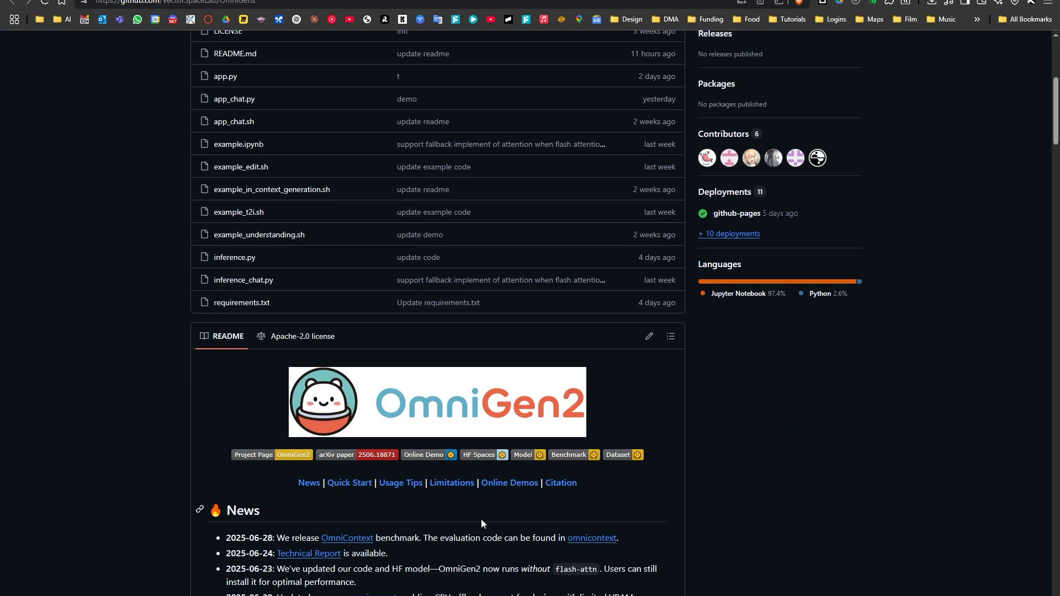
{"action": "left_click", "coordinate": [425, 455]}
{"action": "left_click", "coordinate": [273, 138]}
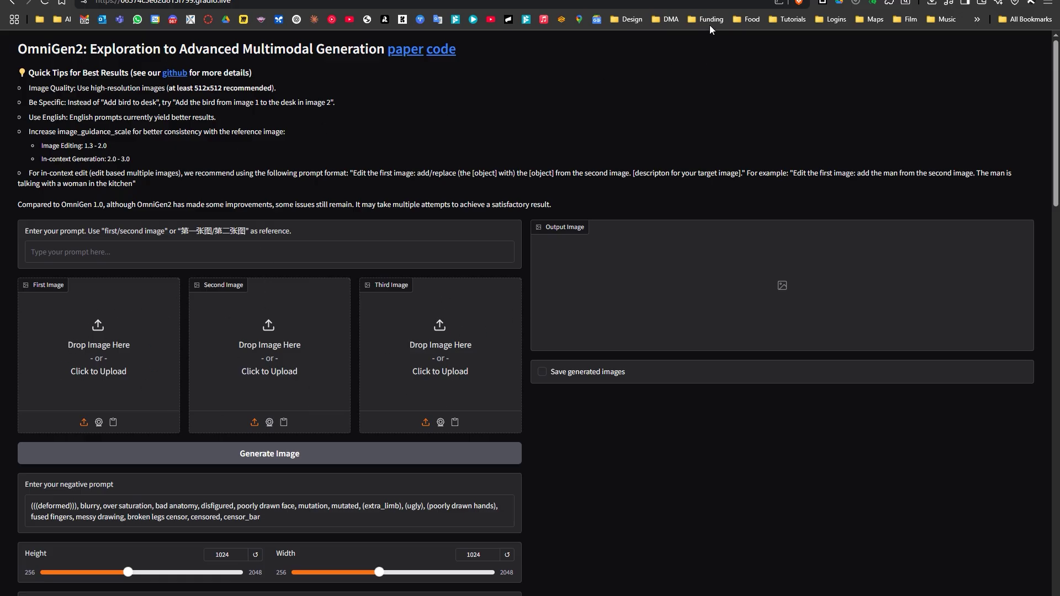
- Switch to ComfyUI with the Omnigen2 workflow and open the ComfyUI Manager
{"action": "mouse_move", "coordinate": [72, 1]}
{"action": "left_click", "coordinate": [82, 3]}
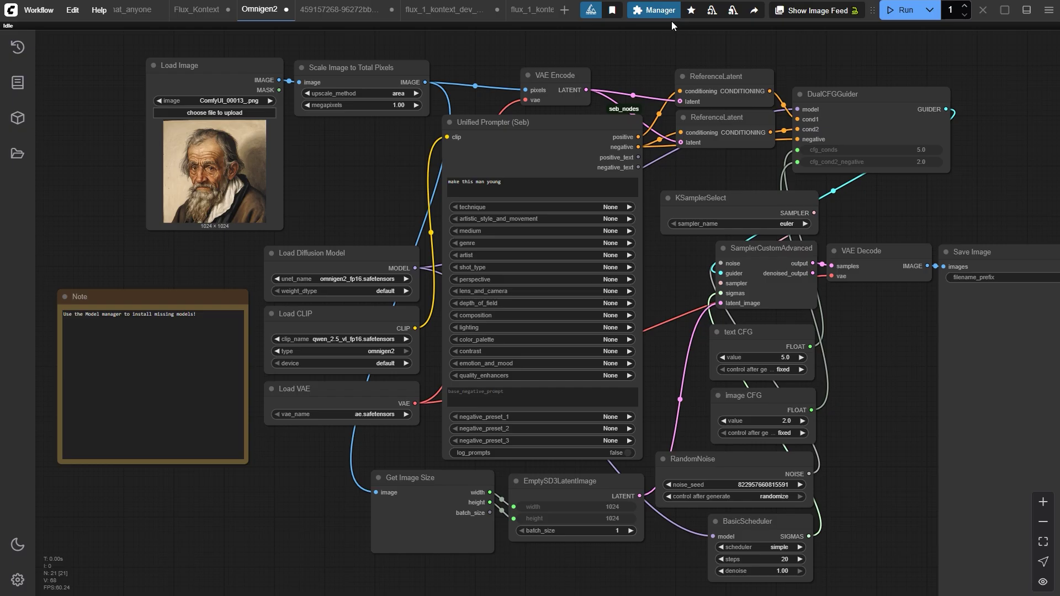
{"action": "left_click", "coordinate": [655, 13]}
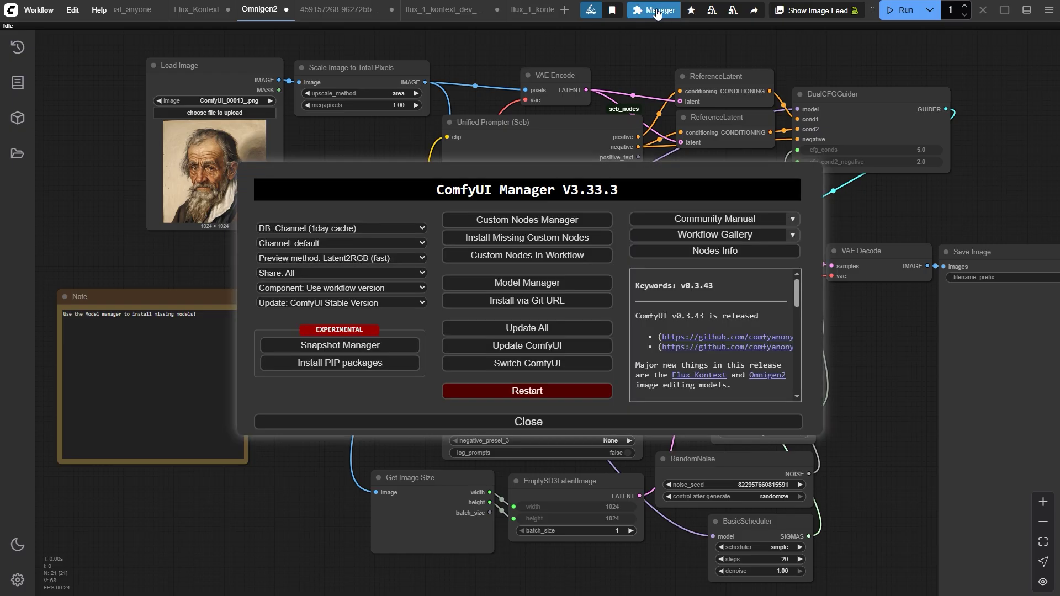
- Search the Model Manager for omnigen and install the omnigen2_fp16.safetensors diffusion model and the qwen_2.5_vl_fp16.safetensors text encoder
{"action": "left_click", "coordinate": [522, 283]}
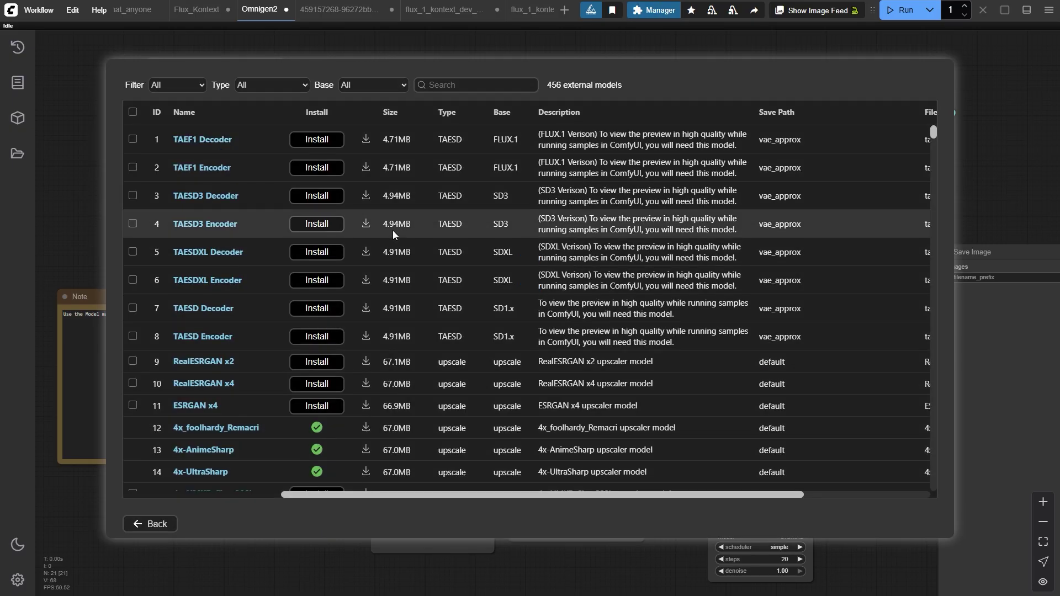
{"action": "left_click", "coordinate": [477, 83]}
{"action": "type", "text": "omnigen"}
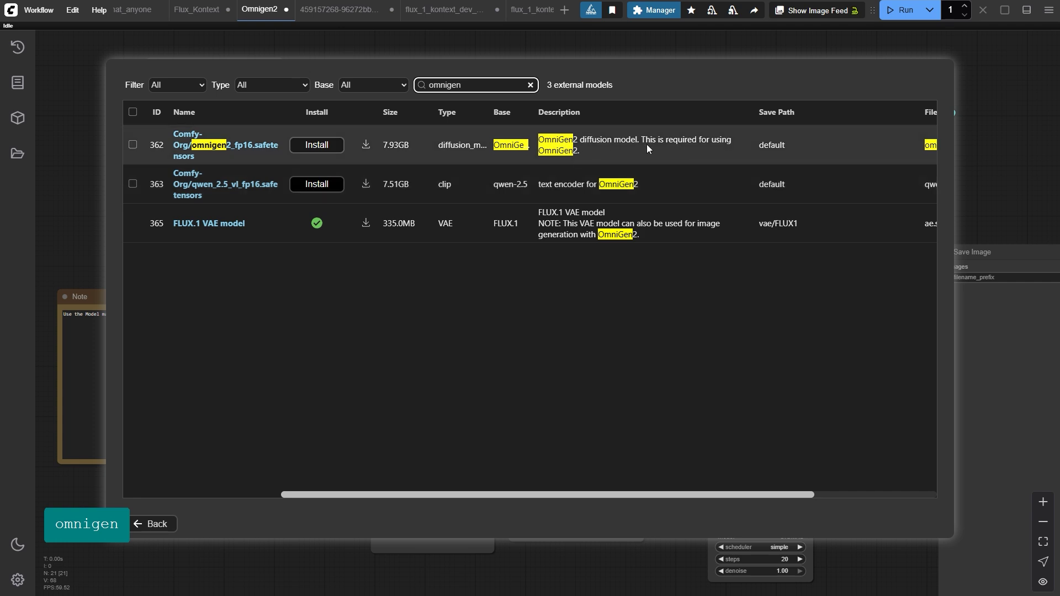
{"action": "left_click", "coordinate": [132, 144]}
{"action": "left_click", "coordinate": [133, 184]}
{"action": "left_click", "coordinate": [218, 502]}
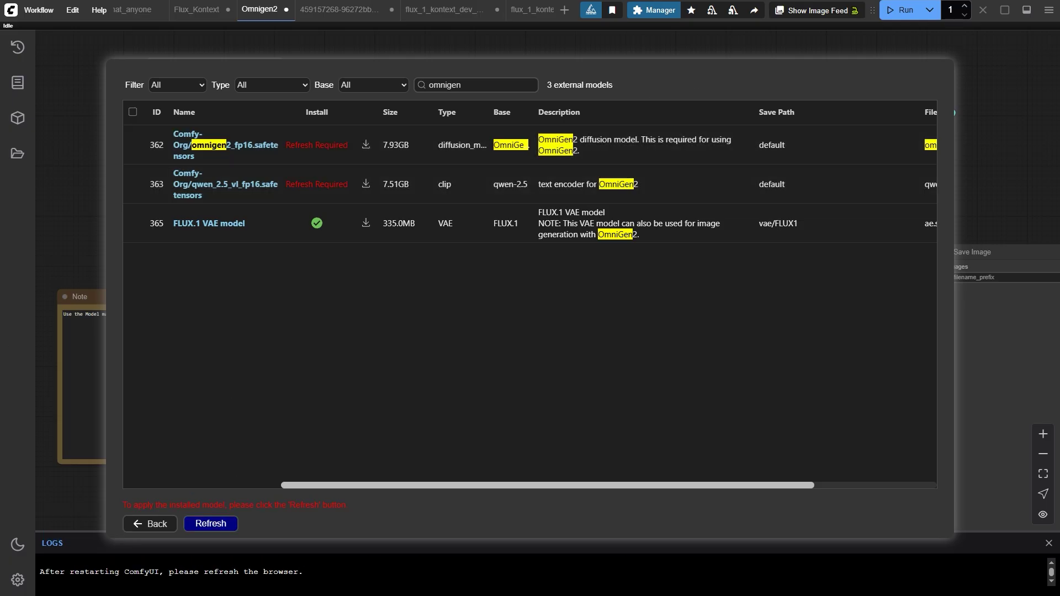
- Refresh to apply the installed models and close the ComfyUI Manager
{"action": "left_click", "coordinate": [211, 524]}
{"action": "left_click", "coordinate": [148, 524]}
{"action": "left_click", "coordinate": [502, 421]}
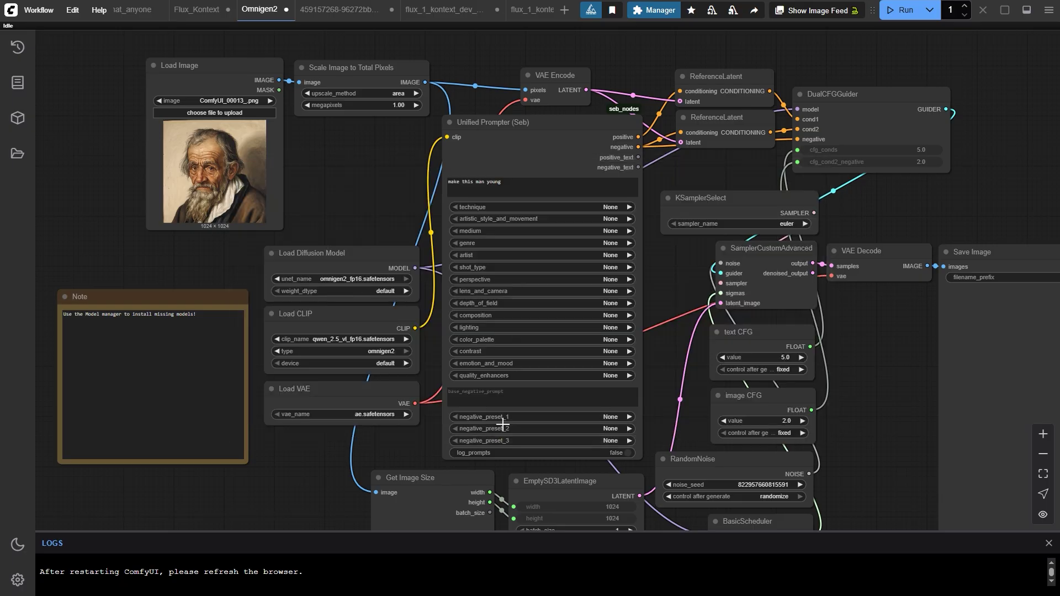
- Select omnigen2_fp16.safetensors in the Load Diffusion Model node and qwen_2.5_vl_fp16.safetensors in the Load CLIP node
{"action": "left_click", "coordinate": [355, 278]}
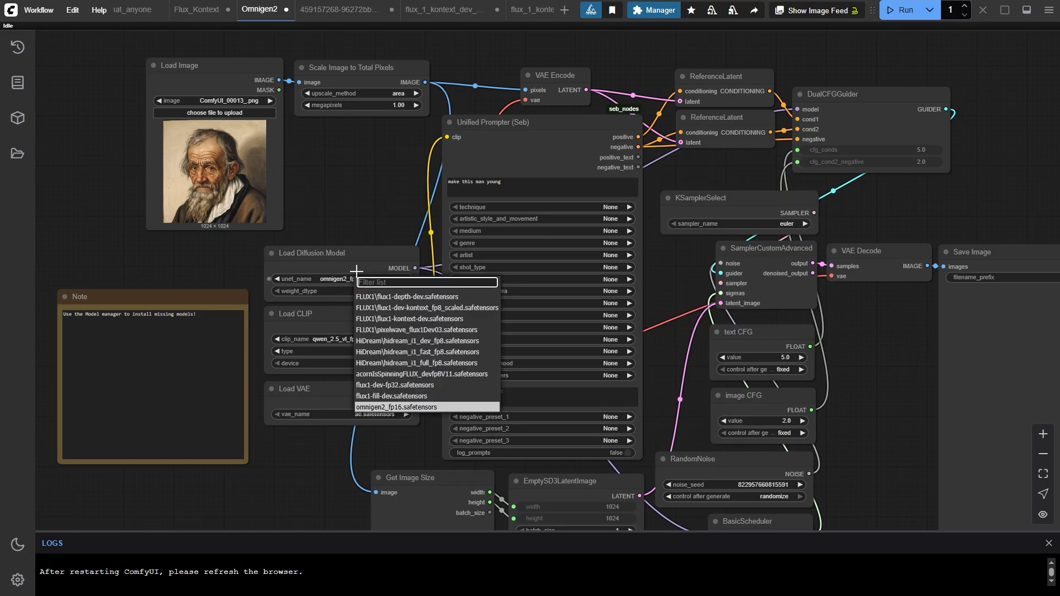
{"action": "left_click", "coordinate": [398, 408]}
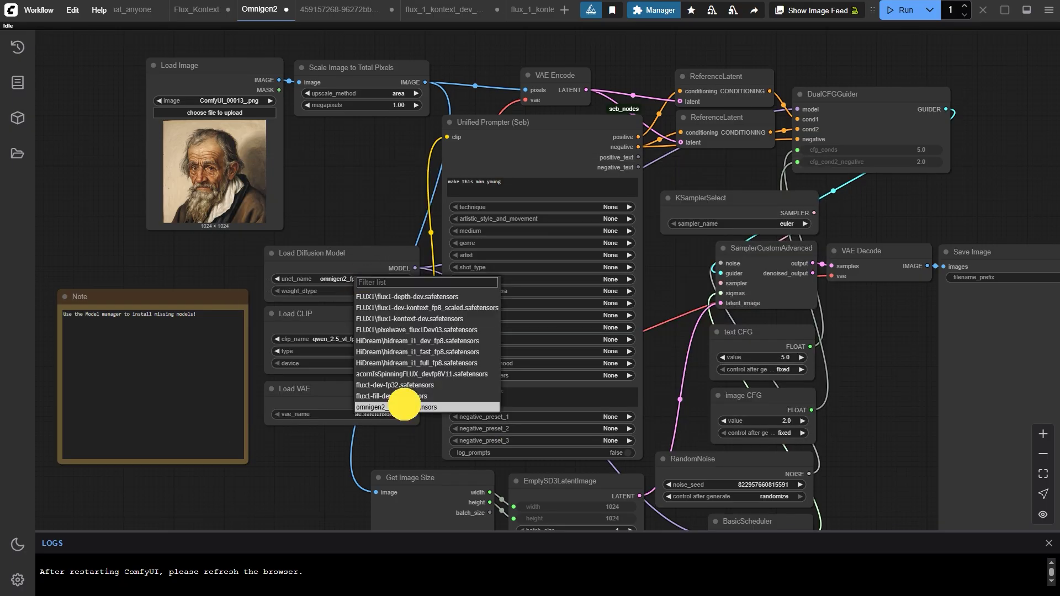
{"action": "left_click", "coordinate": [365, 340]}
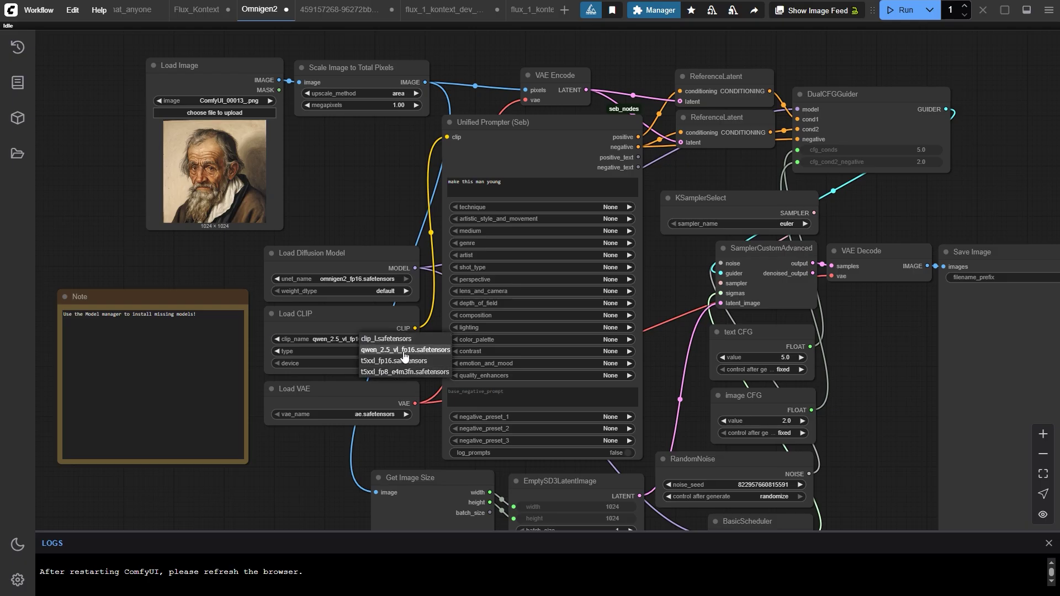
{"action": "left_click", "coordinate": [404, 353]}
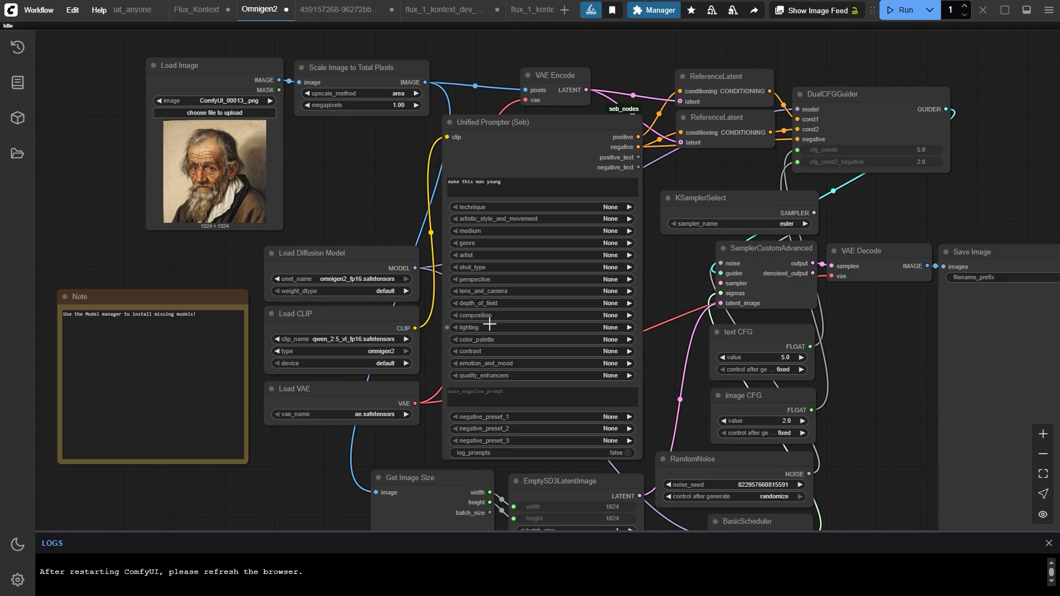
- Examine the workflow's nodes from Load Image and Scale Image to Total Pixels through Unified Prompter and both ReferenceLatent nodes
{"action": "left_click", "coordinate": [497, 192]}
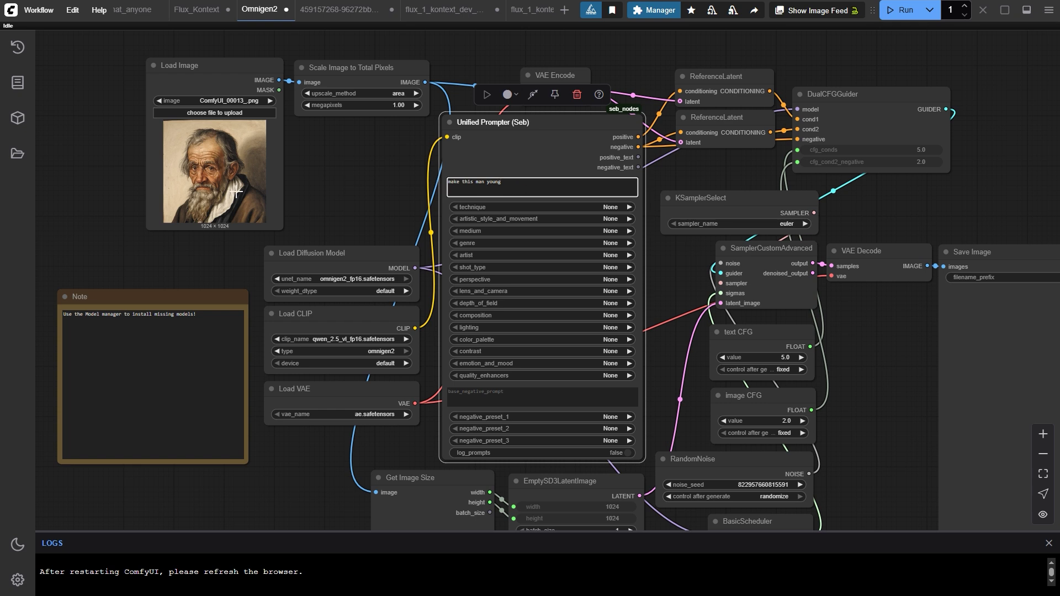
{"action": "left_click", "coordinate": [205, 69]}
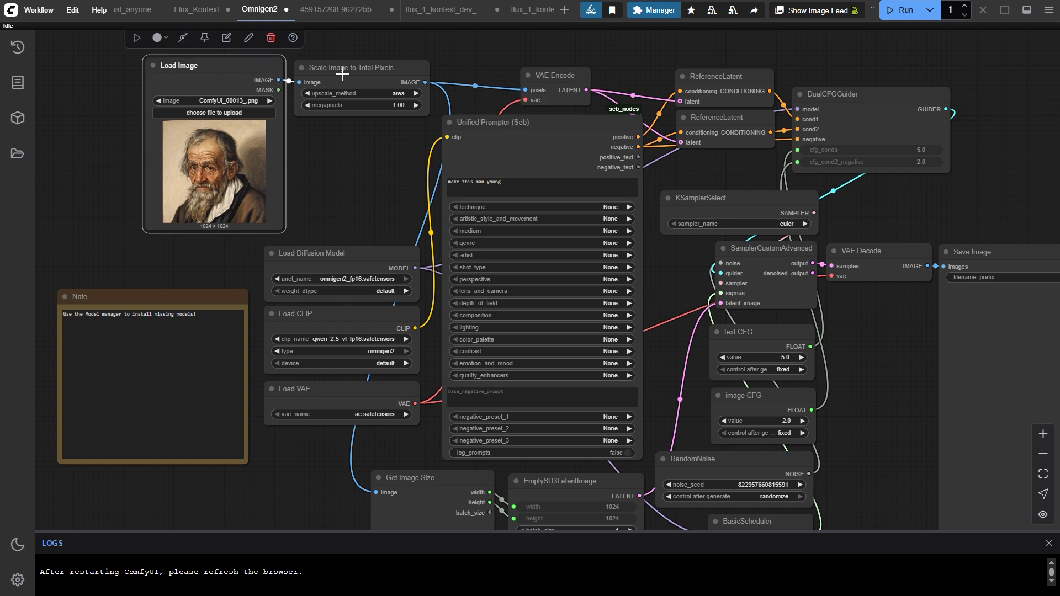
{"action": "left_click_drag", "start_coordinate": [345, 72], "coordinate": [350, 66]}
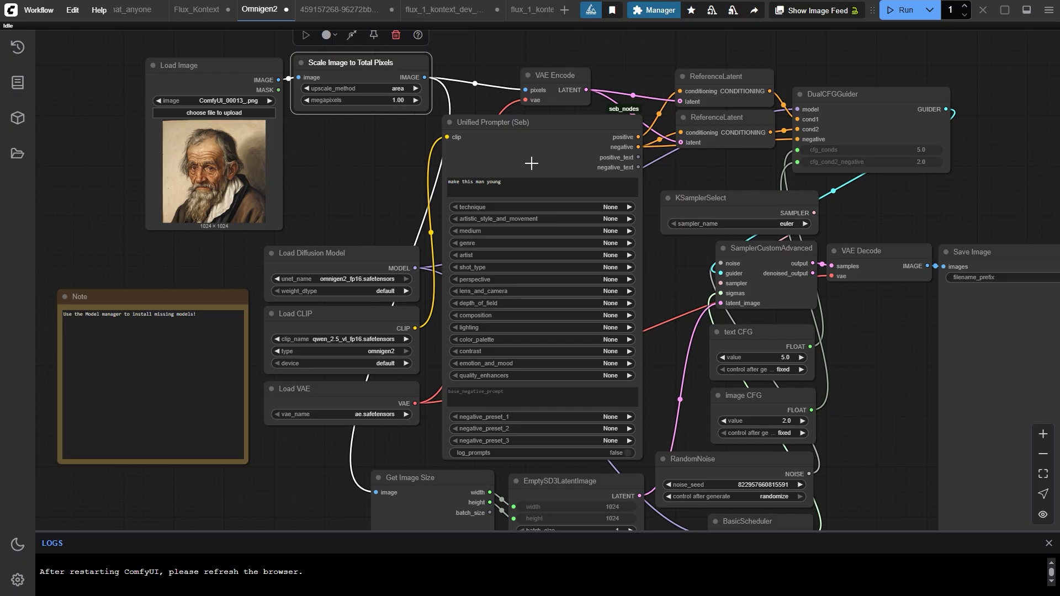
{"action": "left_click_drag", "start_coordinate": [530, 164], "coordinate": [440, 157]}
{"action": "left_click", "coordinate": [637, 73]}
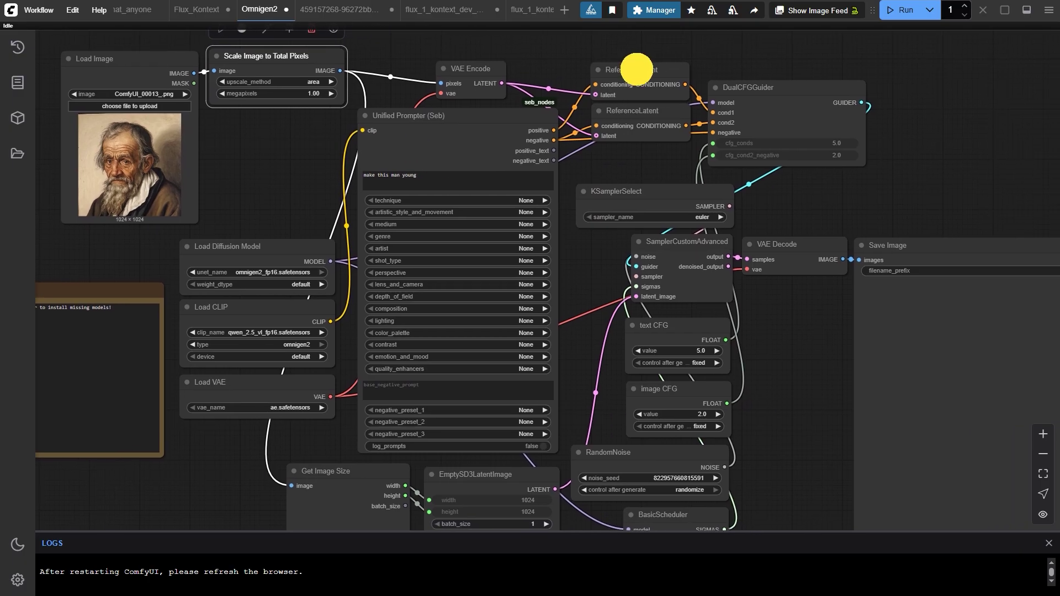
{"action": "left_click_drag", "start_coordinate": [624, 115], "coordinate": [621, 119]}
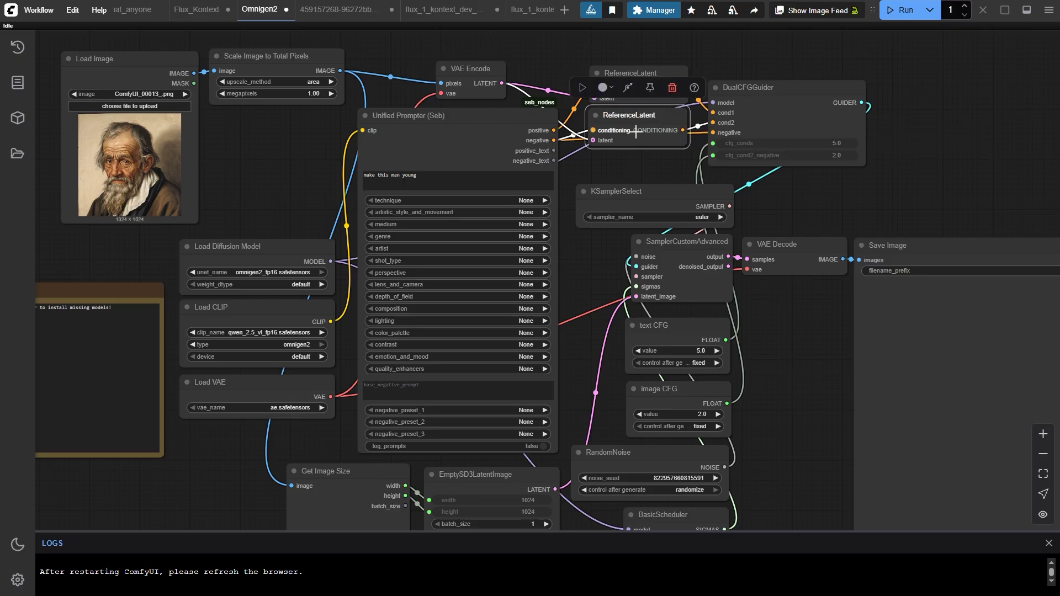
{"action": "left_click", "coordinate": [472, 118]}
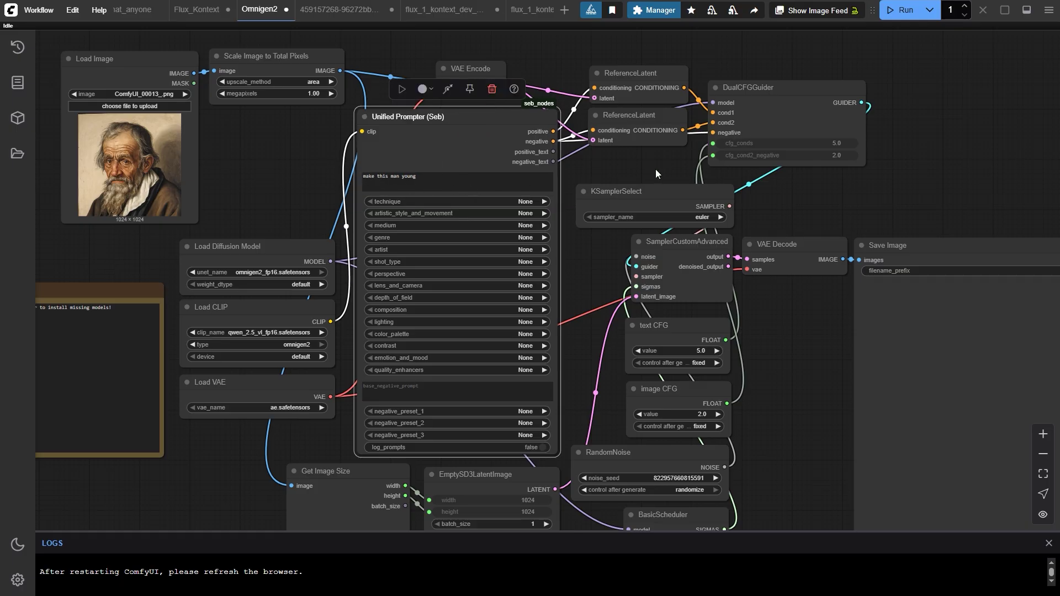
- Delete the Save Image node at the end of the workflow
{"action": "left_click_drag", "start_coordinate": [724, 306], "coordinate": [675, 241]}
{"action": "left_click_drag", "start_coordinate": [853, 182], "coordinate": [875, 177]}
{"action": "left_click_drag", "start_coordinate": [721, 247], "coordinate": [641, 194]}
{"action": "left_click", "coordinate": [715, 175]}
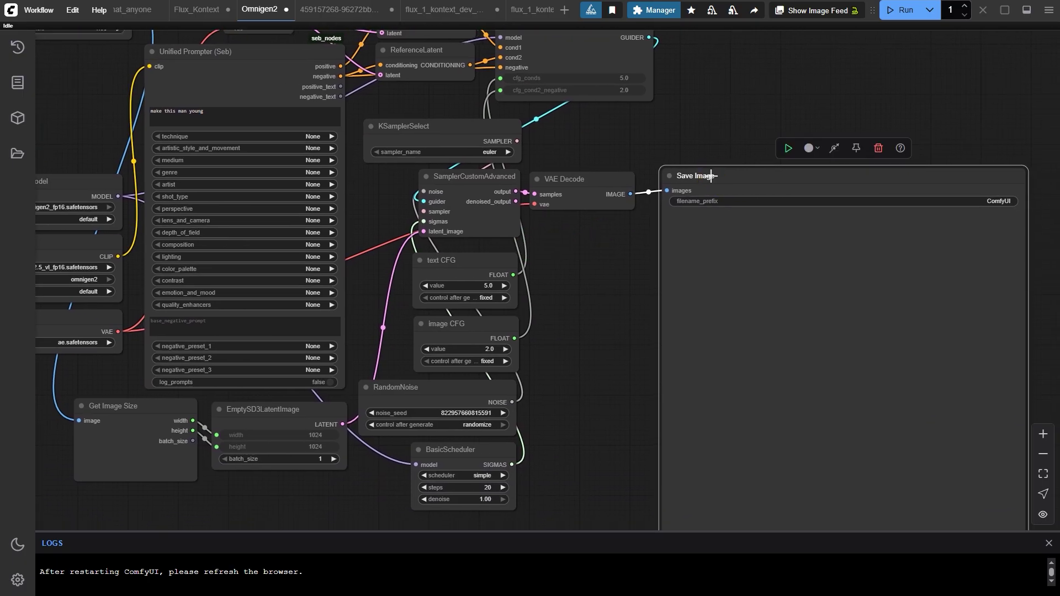
{"action": "key", "text": "Delete"}
- Add a Save Image (Seb) node and connect the VAE Decode image output to its images input
{"action": "double_click", "coordinate": [700, 151]}
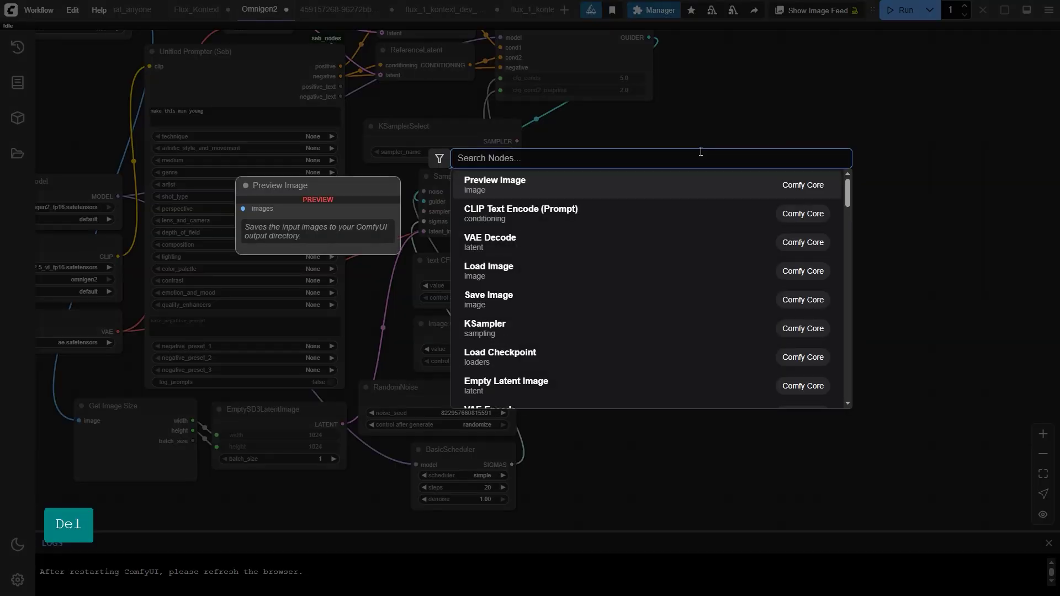
{"action": "type", "text": "sav"}
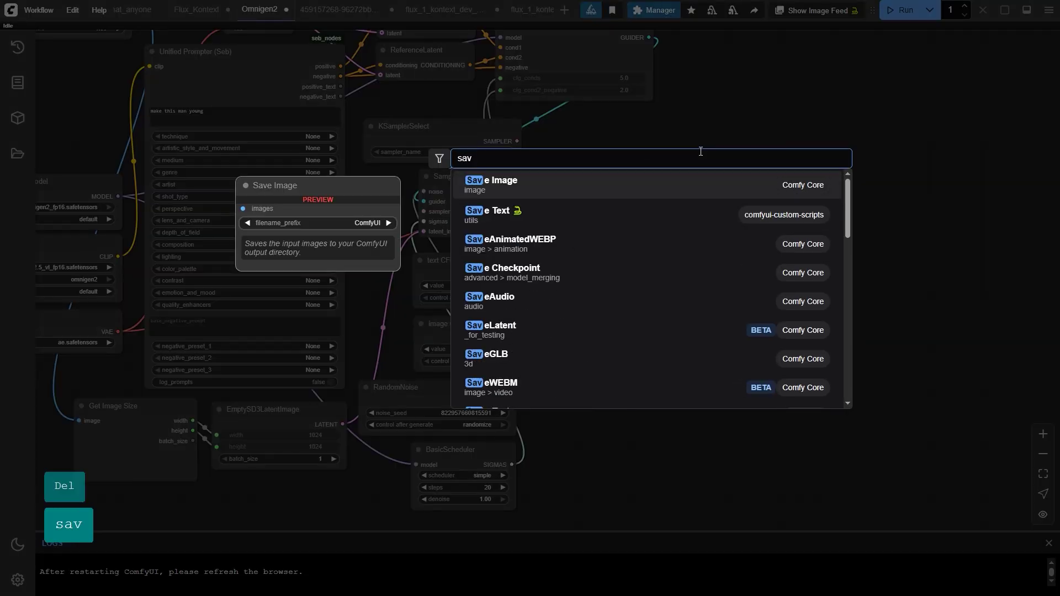
{"action": "key", "text": "BackSpace"}
{"action": "key", "text": "BackSpace"}
{"action": "key", "text": "BackSpace"}
{"action": "key", "text": "BackSpace"}
{"action": "type", "text": "seb"}
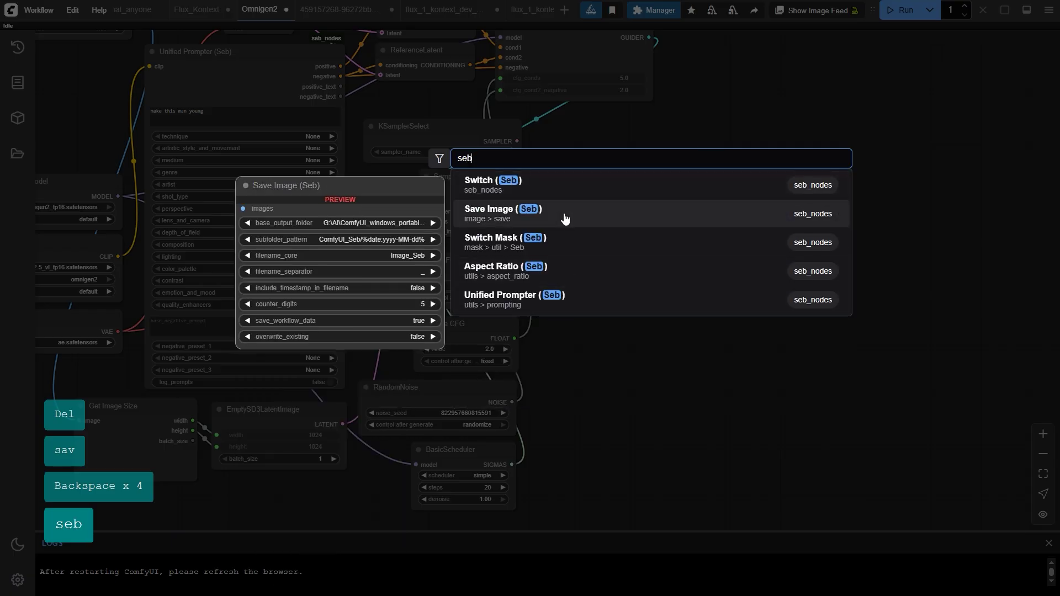
{"action": "left_click", "coordinate": [564, 219]}
{"action": "left_click_drag", "start_coordinate": [630, 194], "coordinate": [673, 214]}
- Add an Image Comparer (rgthree) node above Save Image (Seb) and connect its image_a input to the VAE Decode image output
{"action": "left_click", "coordinate": [671, 139]}
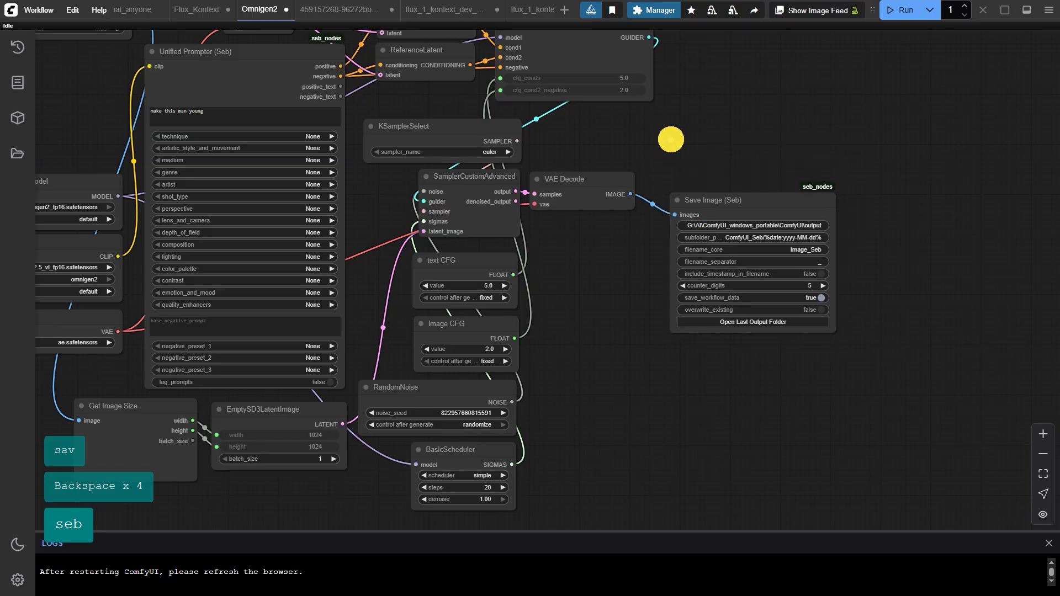
{"action": "double_click", "coordinate": [671, 139]}
{"action": "type", "text": "image c"}
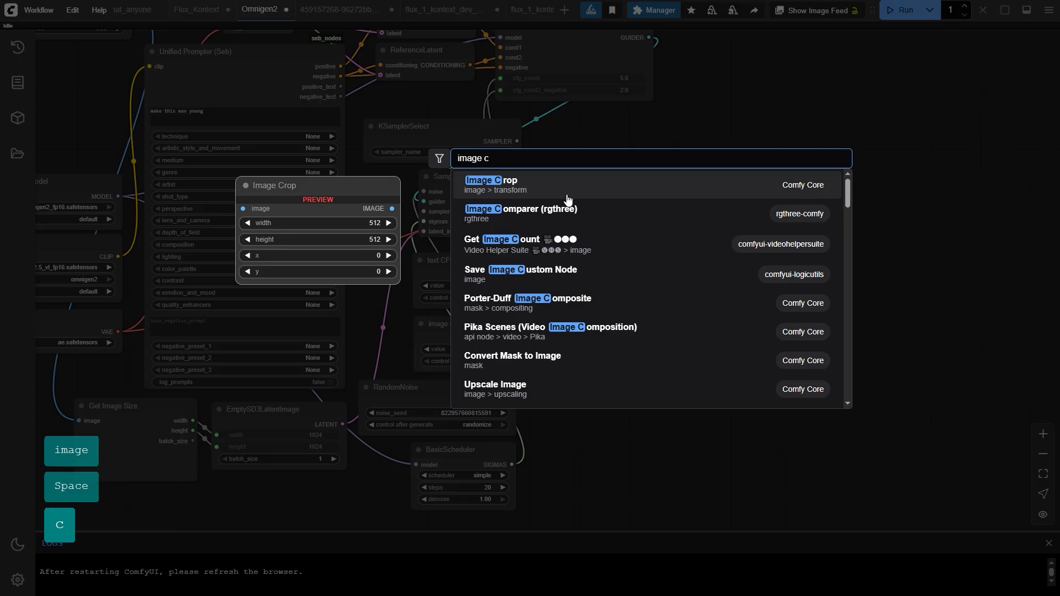
{"action": "left_click", "coordinate": [530, 211]}
{"action": "left_click_drag", "start_coordinate": [682, 146], "coordinate": [629, 194]}
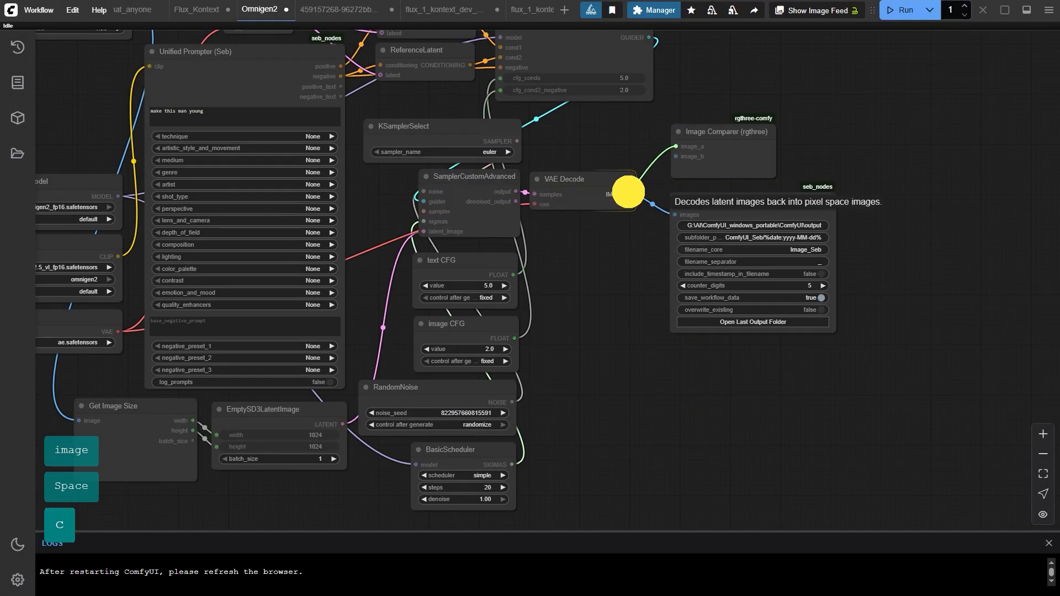
- Connect the Image Comparer's image_b input to the Load Image output and move the comparer above the VAE Decode node
{"action": "left_click_drag", "start_coordinate": [569, 211], "coordinate": [619, 314]}
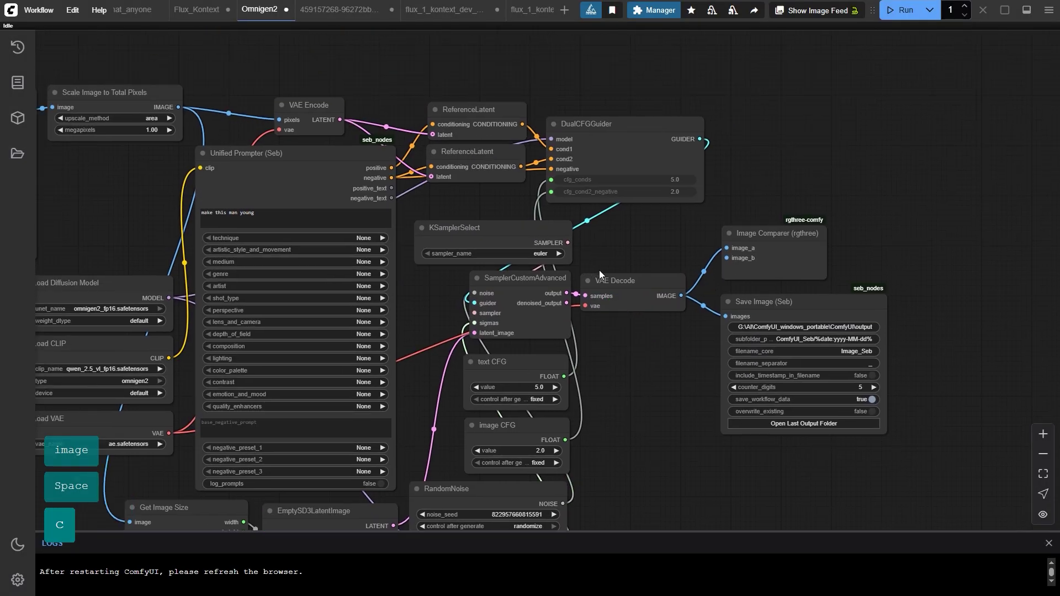
{"action": "scroll", "coordinate": [599, 270], "scroll_direction": "down", "scroll_amount": 2}
{"action": "left_click_drag", "start_coordinate": [599, 270], "coordinate": [634, 265]}
{"action": "left_click_drag", "start_coordinate": [740, 258], "coordinate": [167, 131]}
{"action": "left_click_drag", "start_coordinate": [795, 223], "coordinate": [695, 221]}
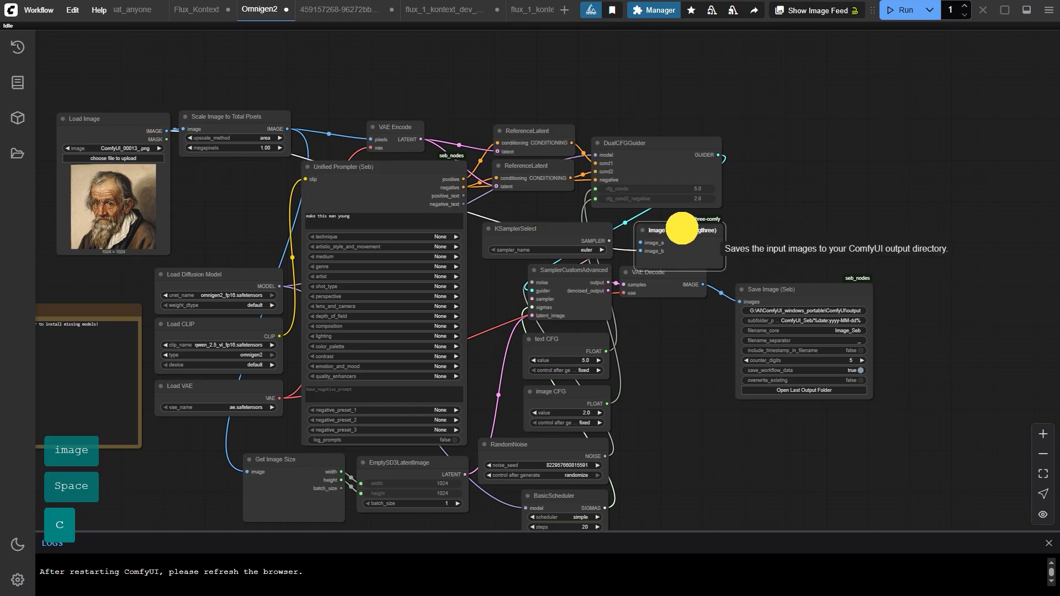
- Run the workflow with the prompt "make this man young" and watch the live preview in the SamplerCustomAdvanced node
{"action": "left_click", "coordinate": [899, 10]}
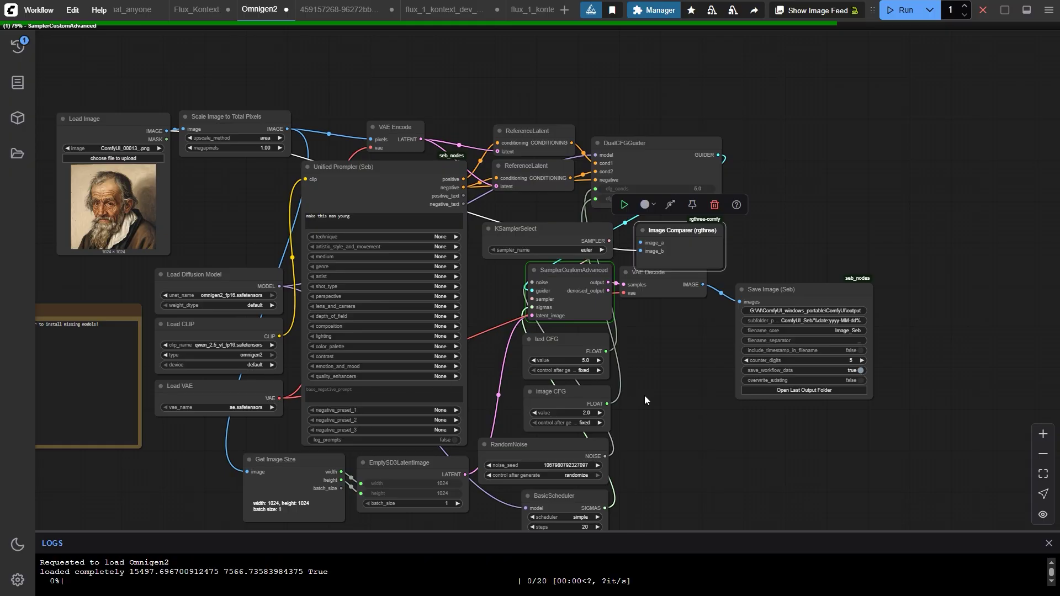
{"action": "scroll", "coordinate": [710, 324], "scroll_direction": "up", "scroll_amount": 5}
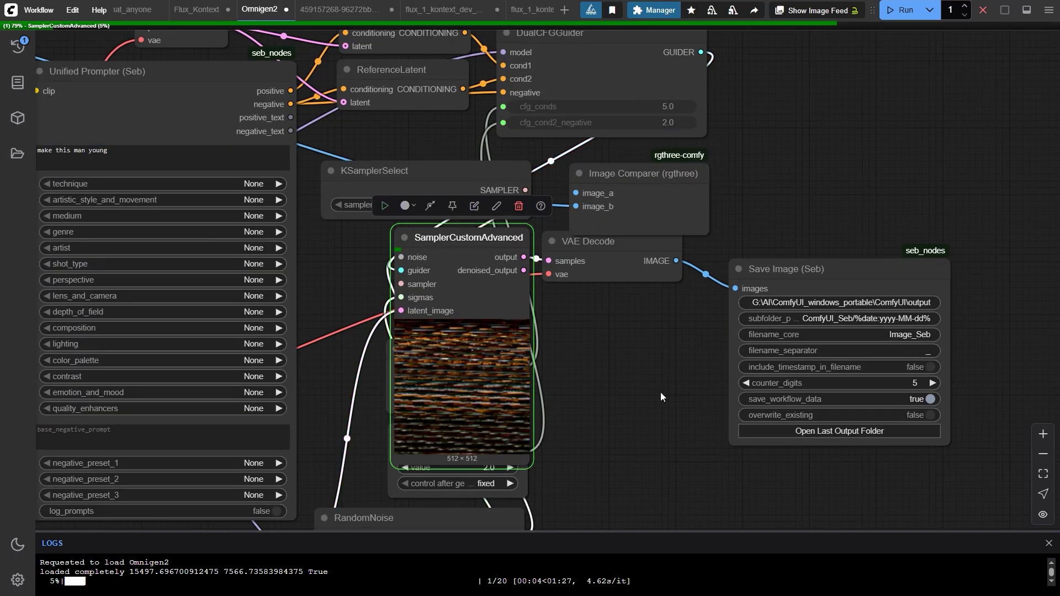
{"action": "left_click_drag", "start_coordinate": [694, 383], "coordinate": [663, 384]}
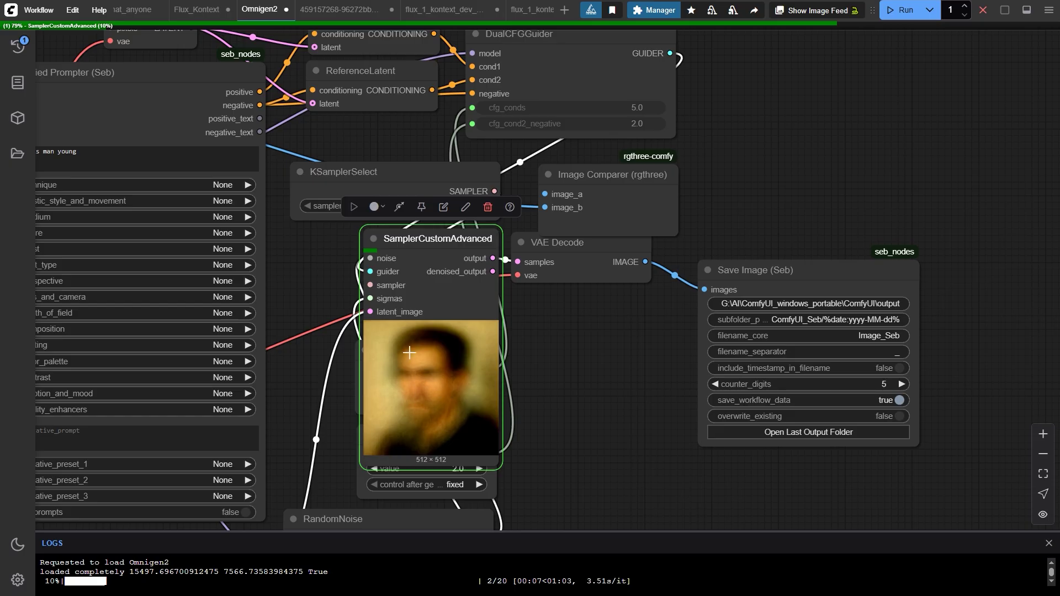
- Choose Latent2RGB (fast) as the preview method in the ComfyUI Manager and close it
{"action": "left_click", "coordinate": [651, 10]}
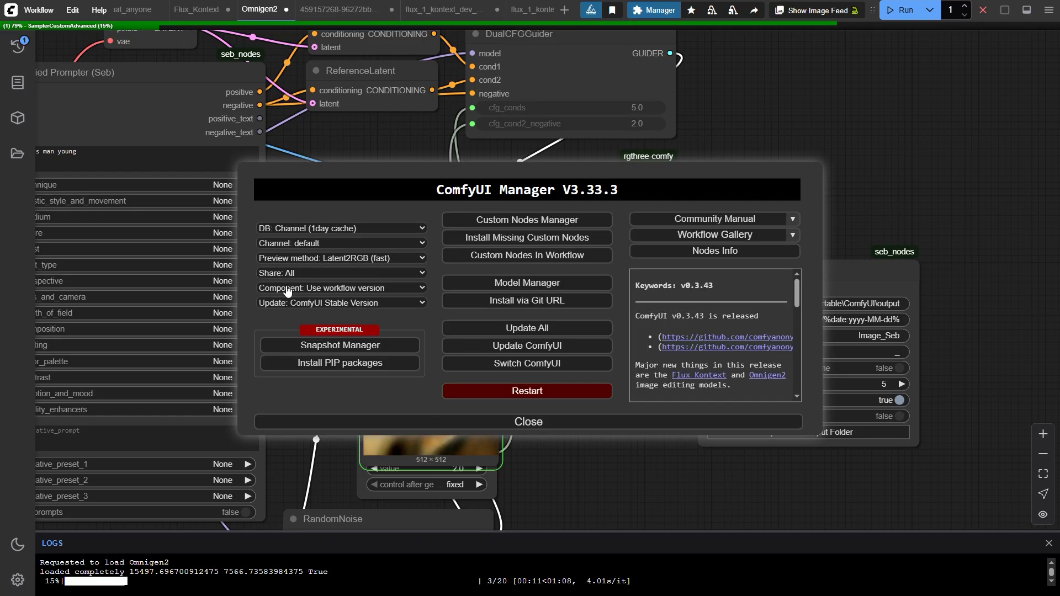
{"action": "left_click", "coordinate": [307, 259]}
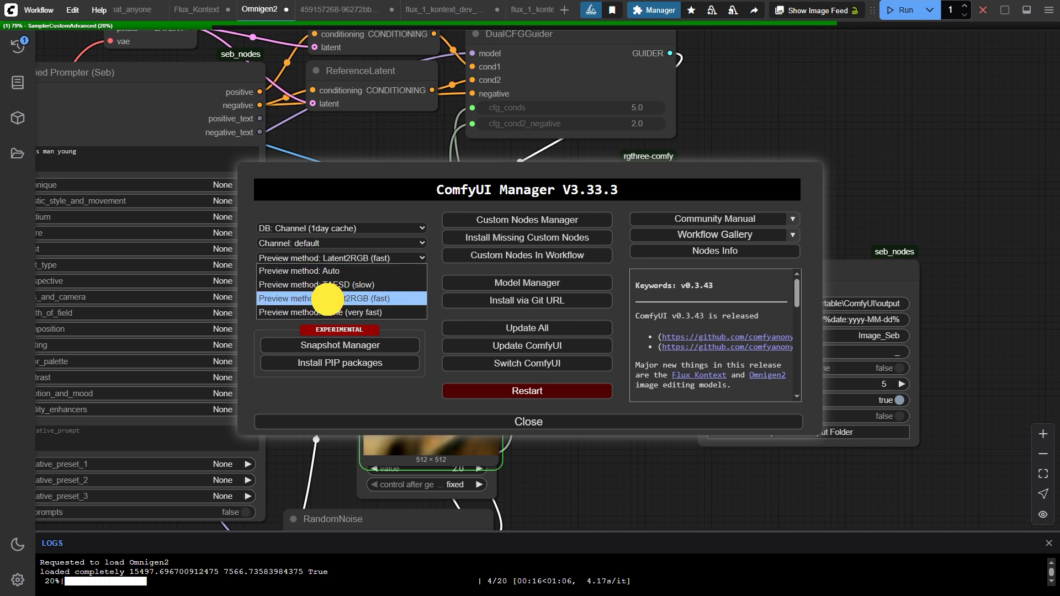
{"action": "left_click", "coordinate": [327, 300]}
{"action": "left_click", "coordinate": [398, 421]}
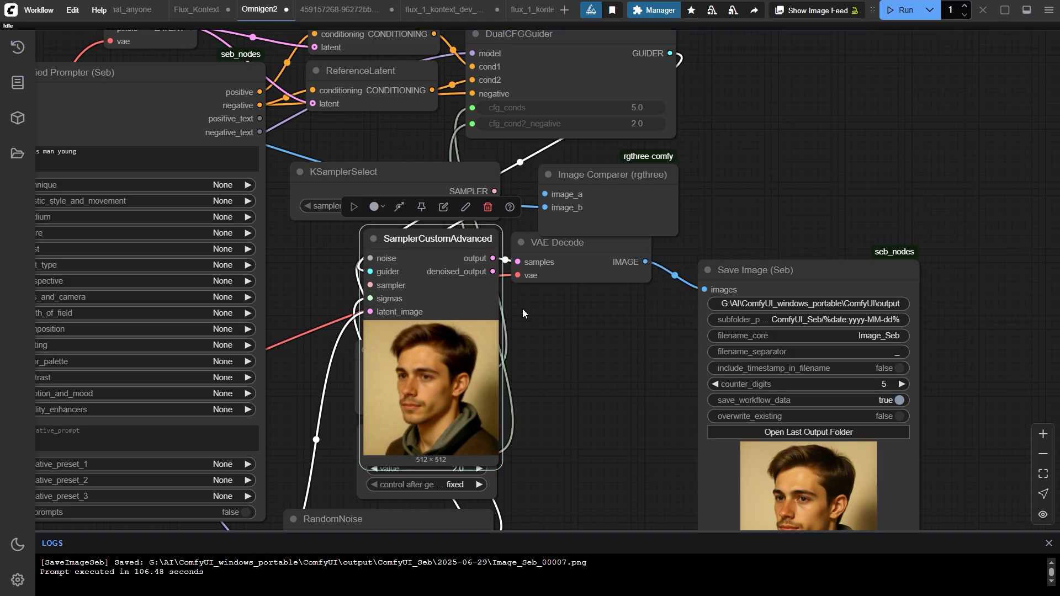
- Enlarge the Image Comparer node and compare the original portrait with the generated one
{"action": "left_click_drag", "start_coordinate": [677, 235], "coordinate": [961, 555]}
{"action": "left_click_drag", "start_coordinate": [733, 385], "coordinate": [582, 267]}
{"action": "scroll", "coordinate": [582, 288], "scroll_direction": "up", "scroll_amount": 2}
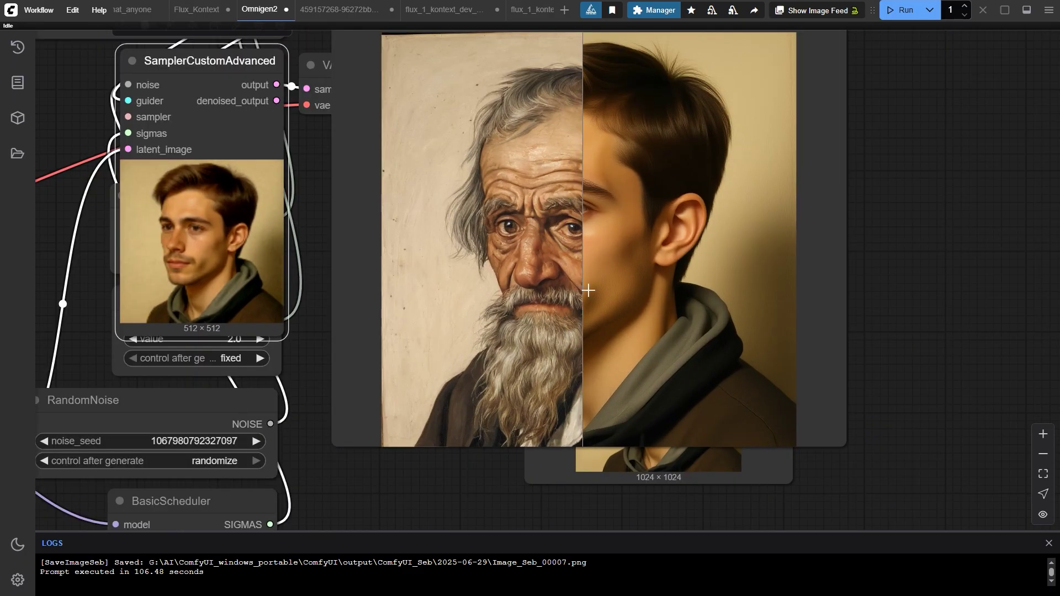
{"action": "left_click_drag", "start_coordinate": [843, 445], "coordinate": [842, 538]}
{"action": "scroll", "coordinate": [733, 332], "scroll_direction": "down", "scroll_amount": 3}
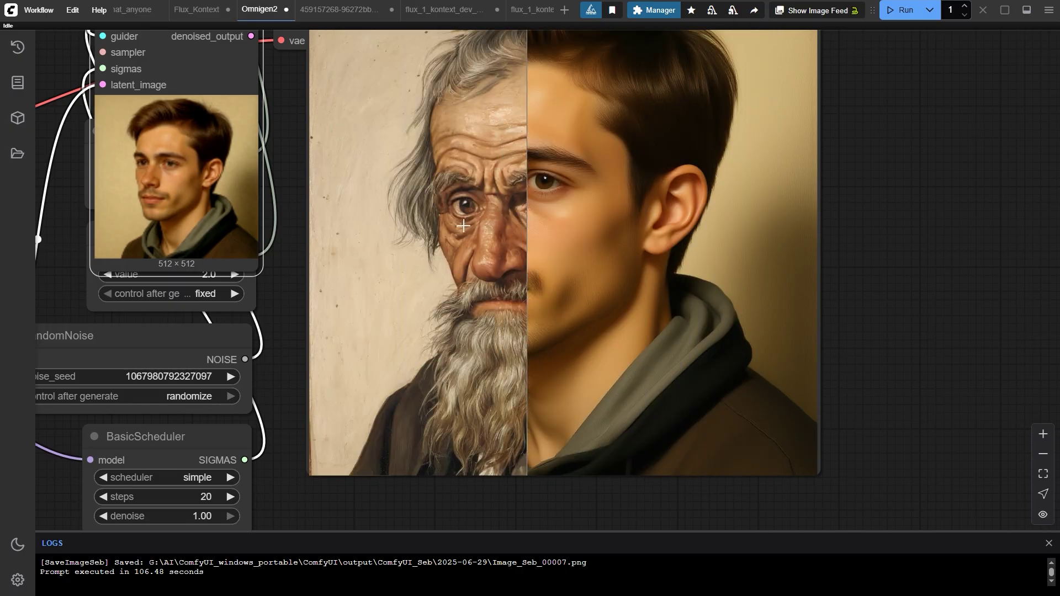
{"action": "scroll", "coordinate": [354, 296], "scroll_direction": "up", "scroll_amount": 2}
{"action": "scroll", "coordinate": [355, 297], "scroll_direction": "up", "scroll_amount": 1}
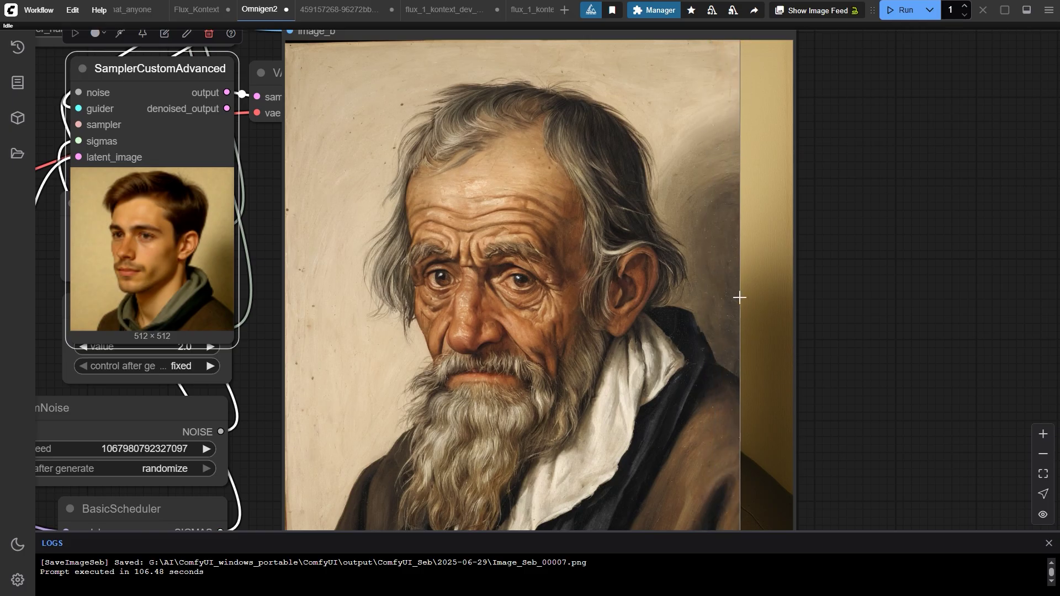
{"action": "scroll", "coordinate": [738, 251], "scroll_direction": "down", "scroll_amount": 2}
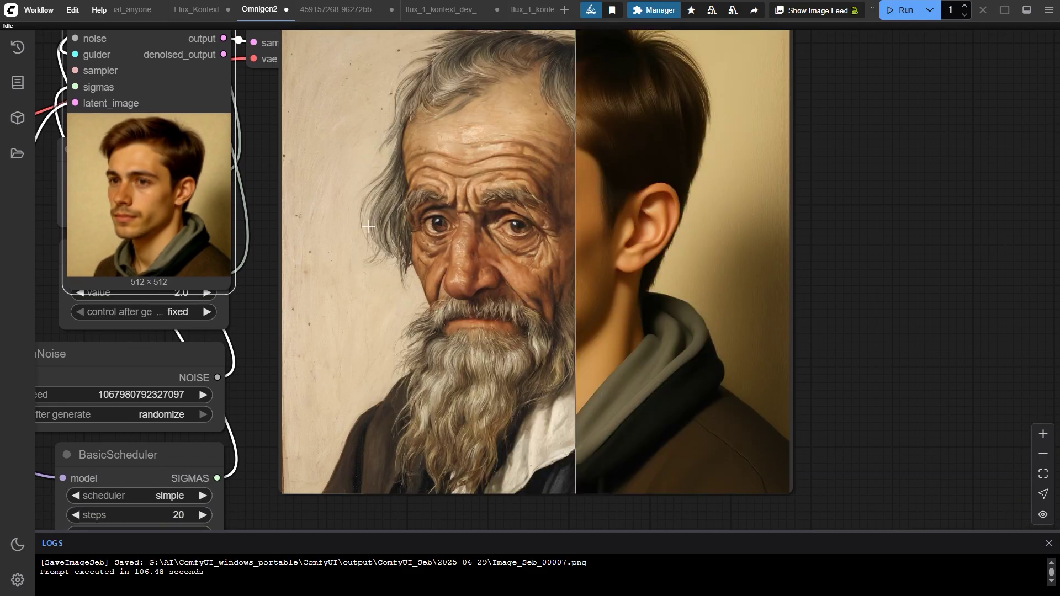
- Set the Unified Prompter's artistic_style_and_movement to Renaissance Period and run the workflow
{"action": "scroll", "coordinate": [461, 221], "scroll_direction": "down", "scroll_amount": 5}
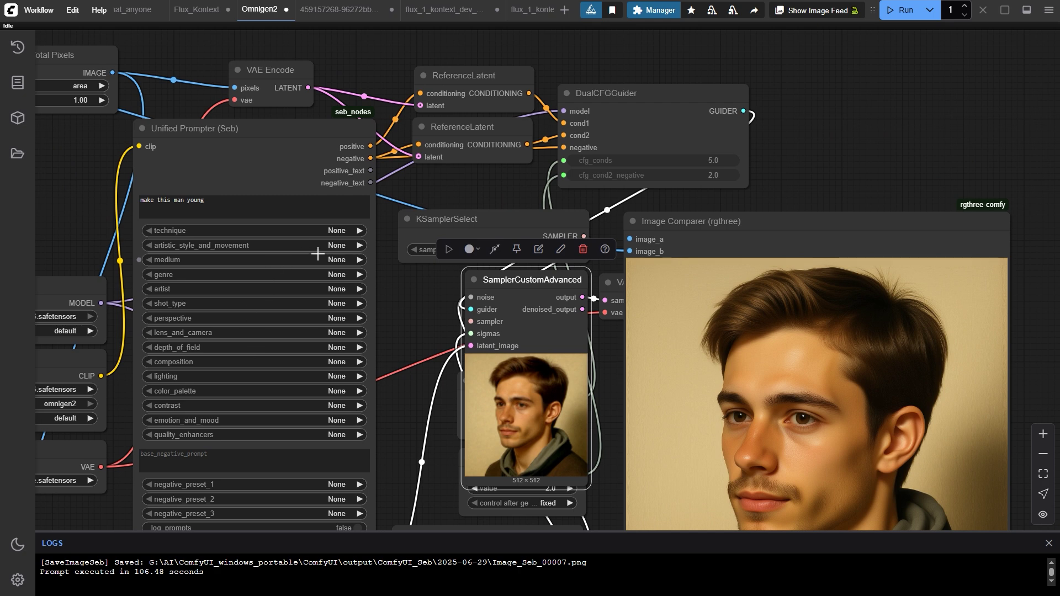
{"action": "left_click", "coordinate": [331, 249]}
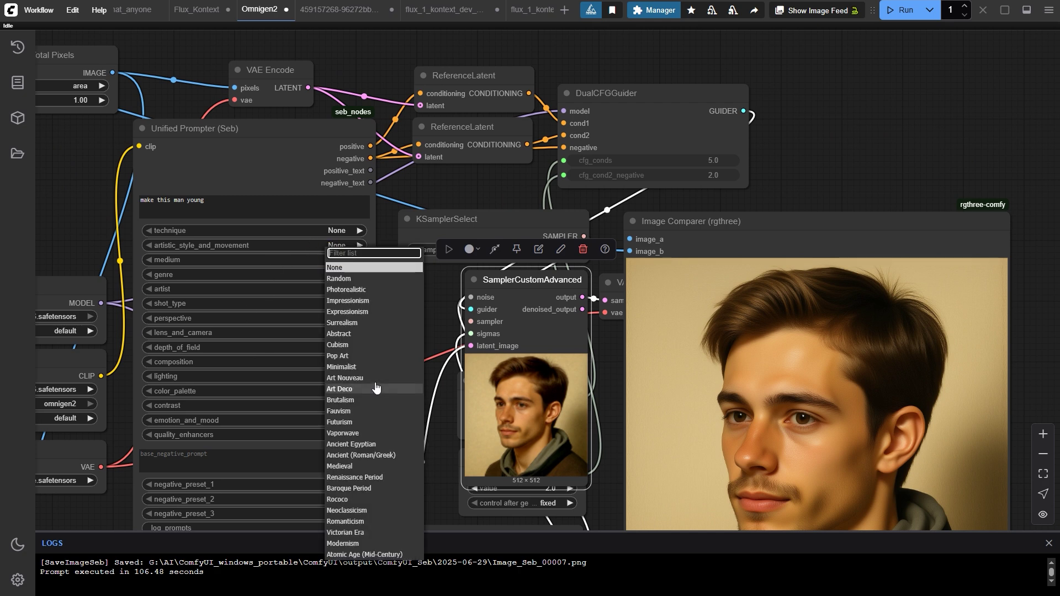
{"action": "left_click", "coordinate": [367, 477]}
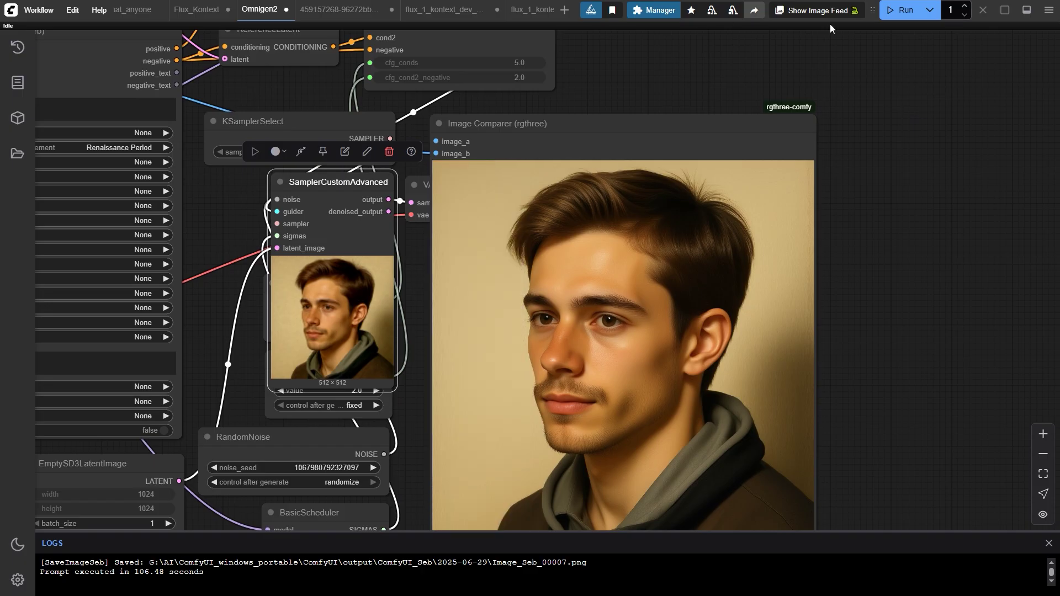
{"action": "left_click", "coordinate": [900, 10]}
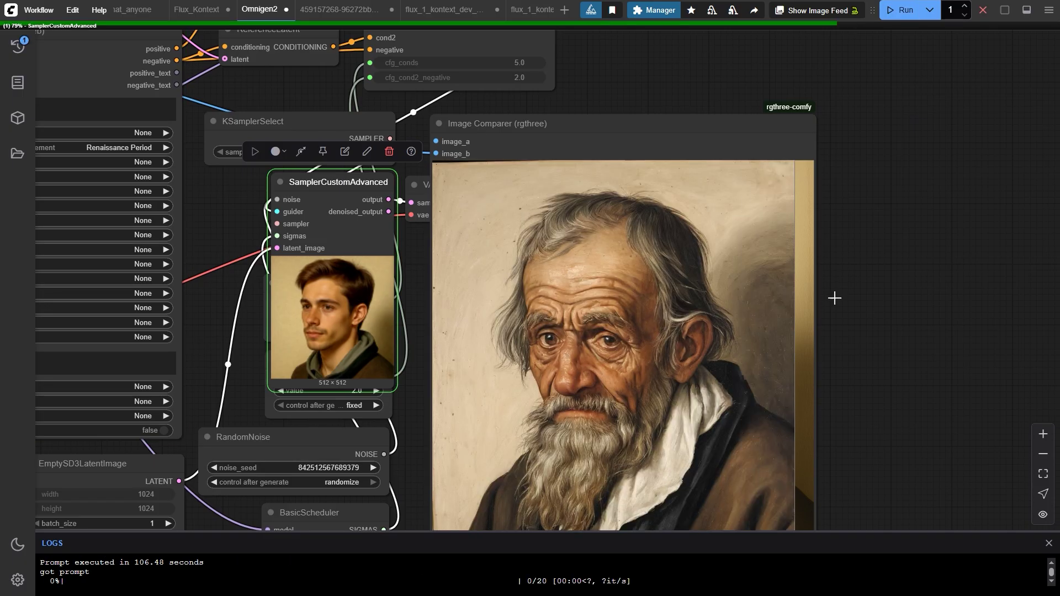
- Watch the SamplerCustomAdvanced live preview while the image generates, checking it against the source portrait and prompt settings
{"action": "left_click_drag", "start_coordinate": [881, 303], "coordinate": [886, 259]}
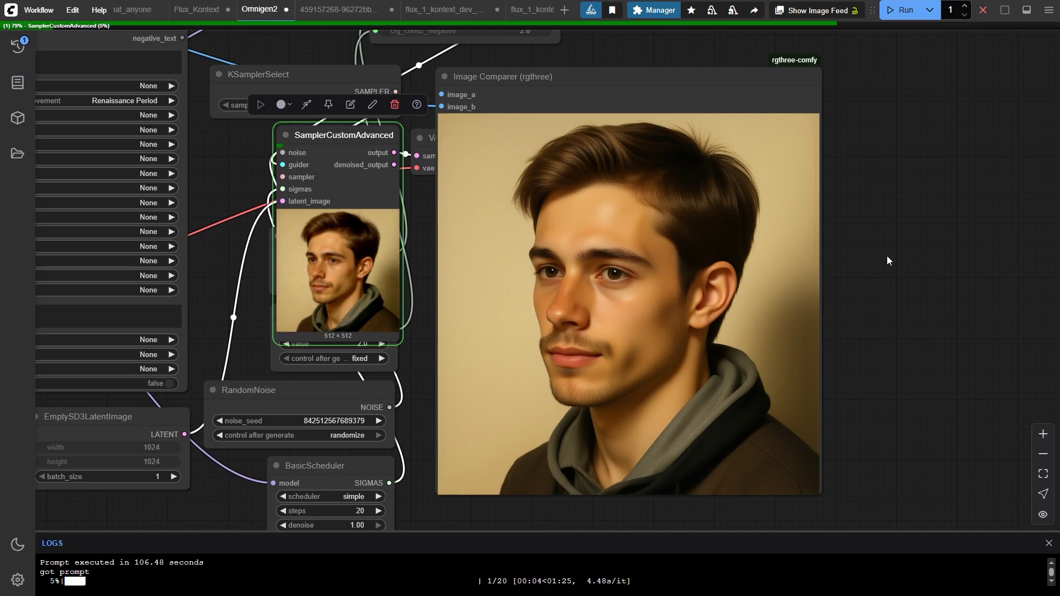
{"action": "left_click_drag", "start_coordinate": [877, 257], "coordinate": [924, 276]}
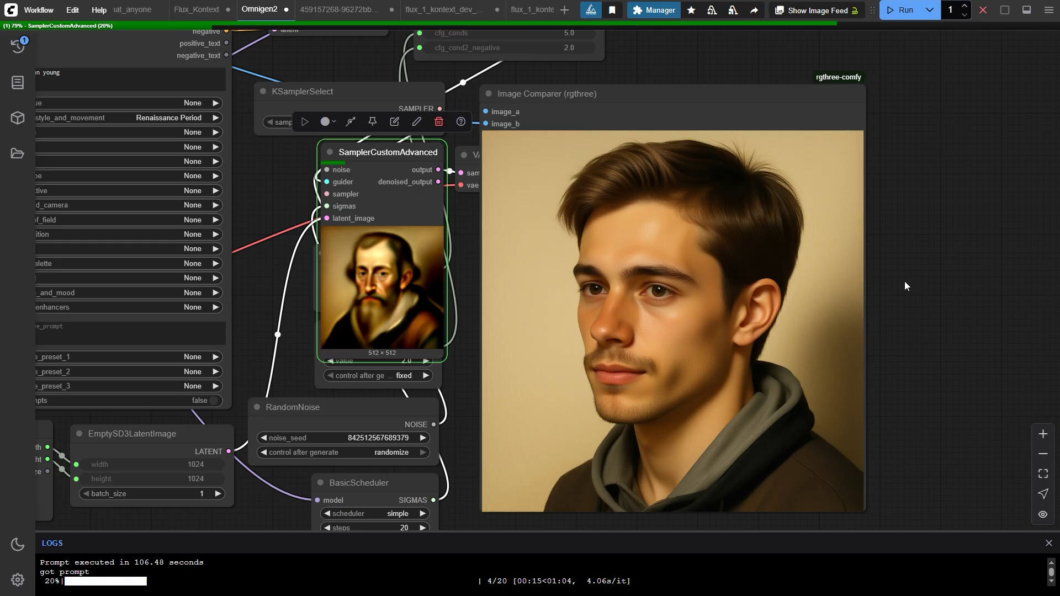
{"action": "left_click_drag", "start_coordinate": [949, 306], "coordinate": [1021, 313]}
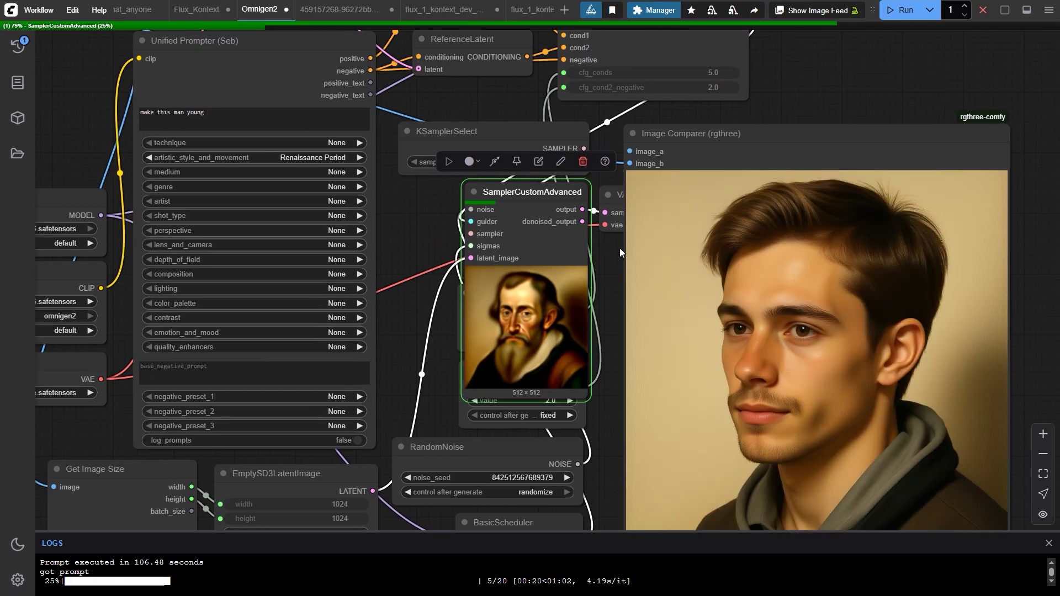
{"action": "left_click", "coordinate": [530, 319]}
{"action": "scroll", "coordinate": [530, 319], "scroll_direction": "down", "scroll_amount": 4}
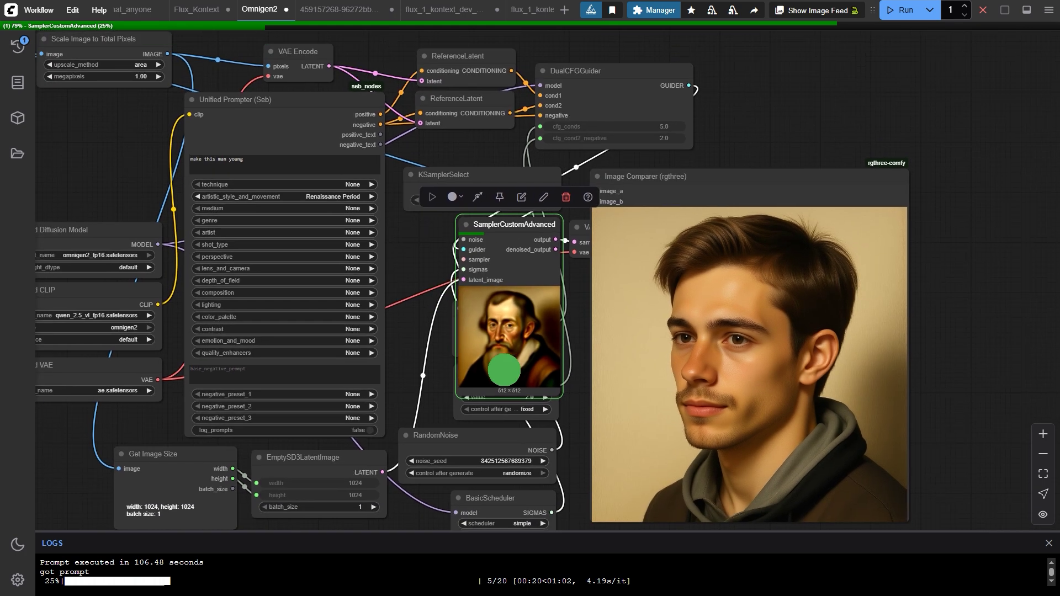
{"action": "scroll", "coordinate": [501, 366], "scroll_direction": "up", "scroll_amount": 1}
{"action": "scroll", "coordinate": [600, 351], "scroll_direction": "down", "scroll_amount": 3}
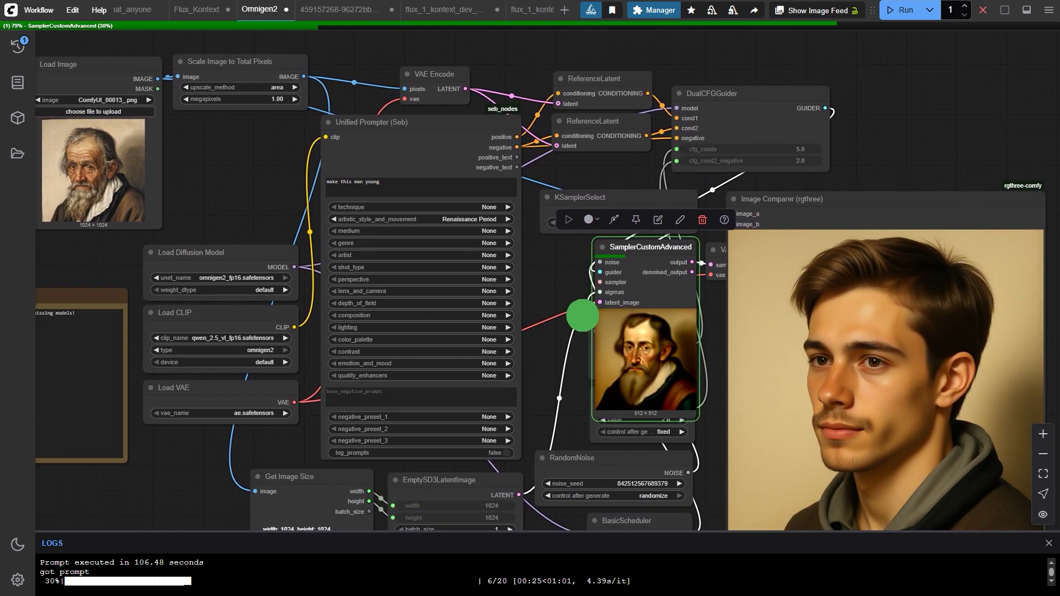
{"action": "left_click_drag", "start_coordinate": [583, 315], "coordinate": [569, 300]}
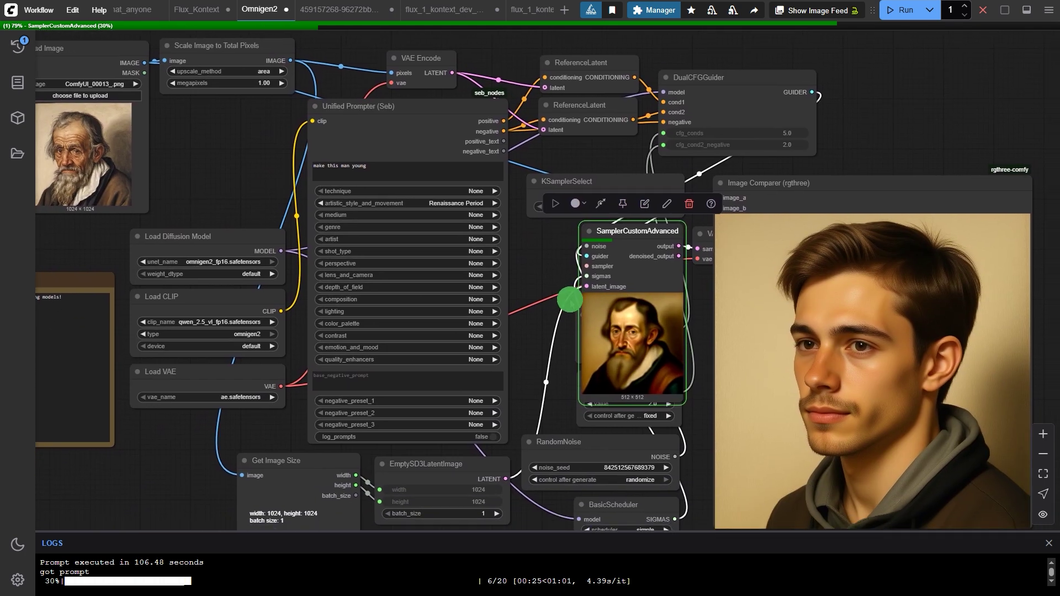
{"action": "left_click", "coordinate": [666, 332]}
{"action": "left_click_drag", "start_coordinate": [666, 332], "coordinate": [518, 308]}
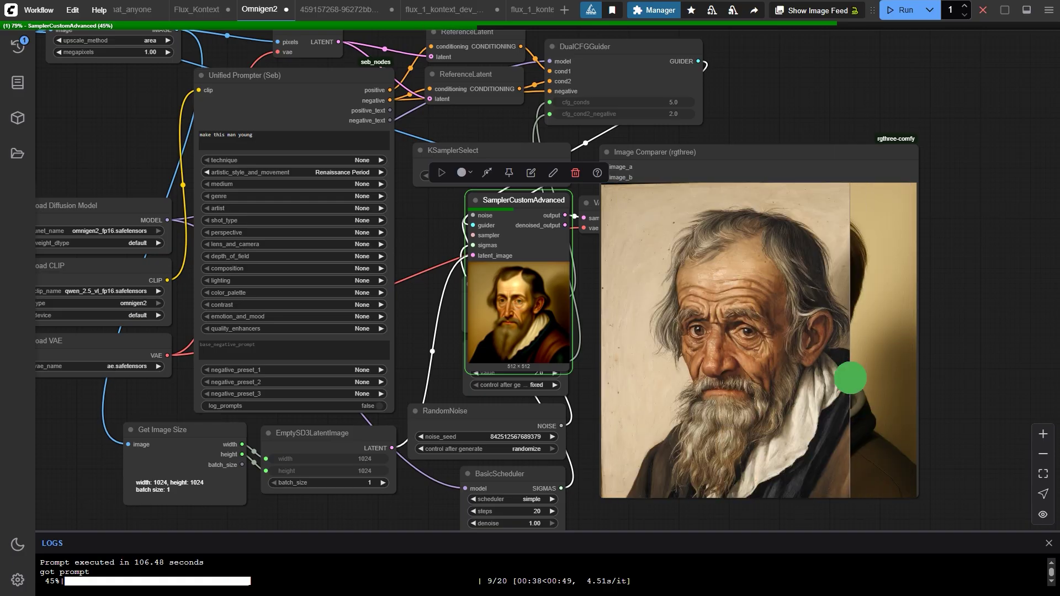
{"action": "left_click_drag", "start_coordinate": [853, 375], "coordinate": [857, 356]}
{"action": "scroll", "coordinate": [858, 357], "scroll_direction": "up", "scroll_amount": 2}
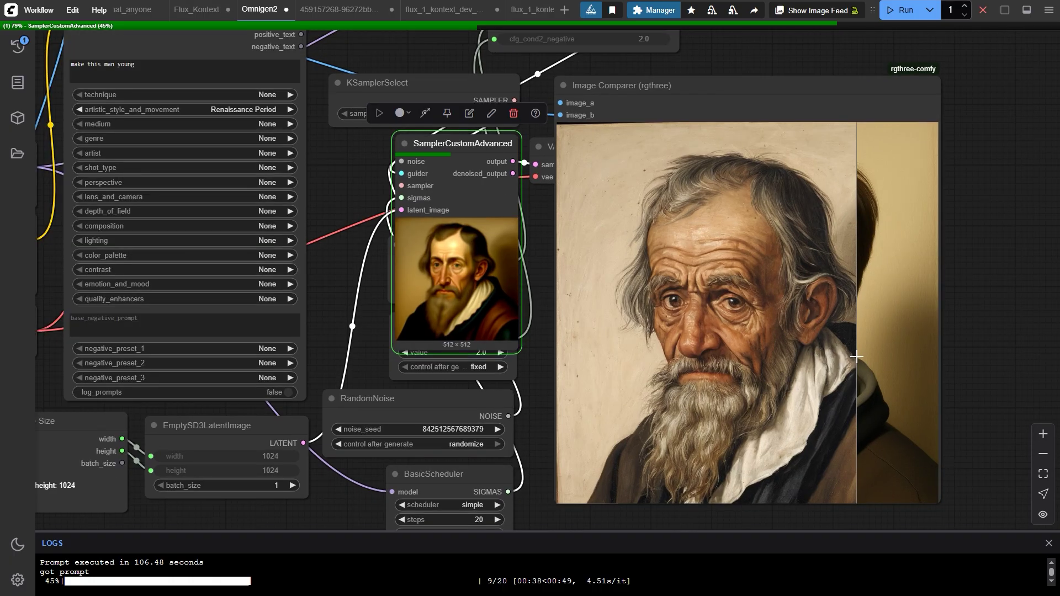
{"action": "left_click_drag", "start_coordinate": [606, 303], "coordinate": [875, 467]}
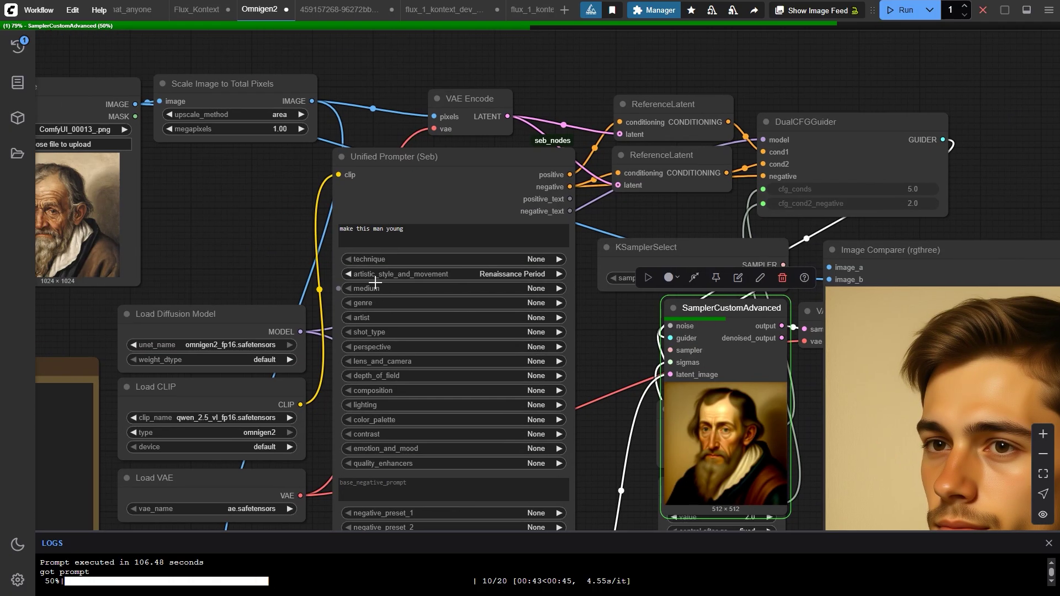
{"action": "left_click_drag", "start_coordinate": [303, 262], "coordinate": [365, 260]}
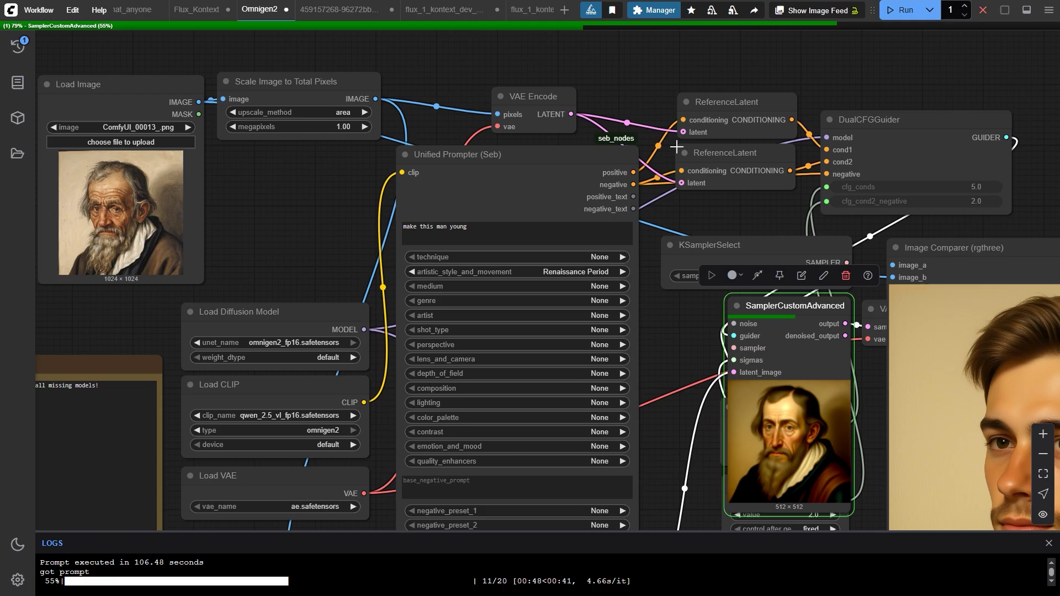
{"action": "left_click_drag", "start_coordinate": [740, 147], "coordinate": [668, 232]}
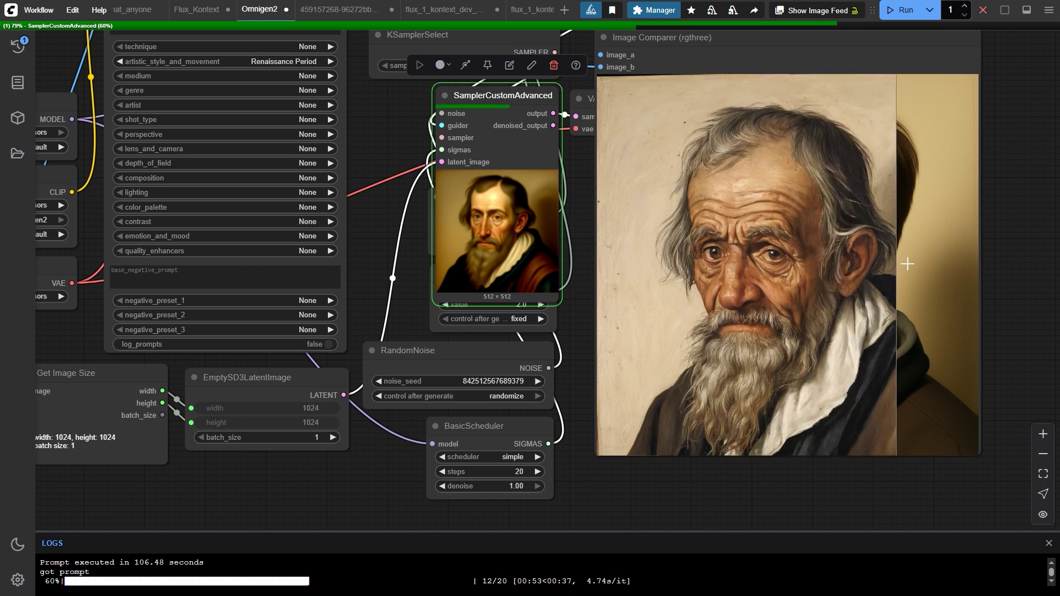
{"action": "left_click_drag", "start_coordinate": [699, 258], "coordinate": [717, 346]}
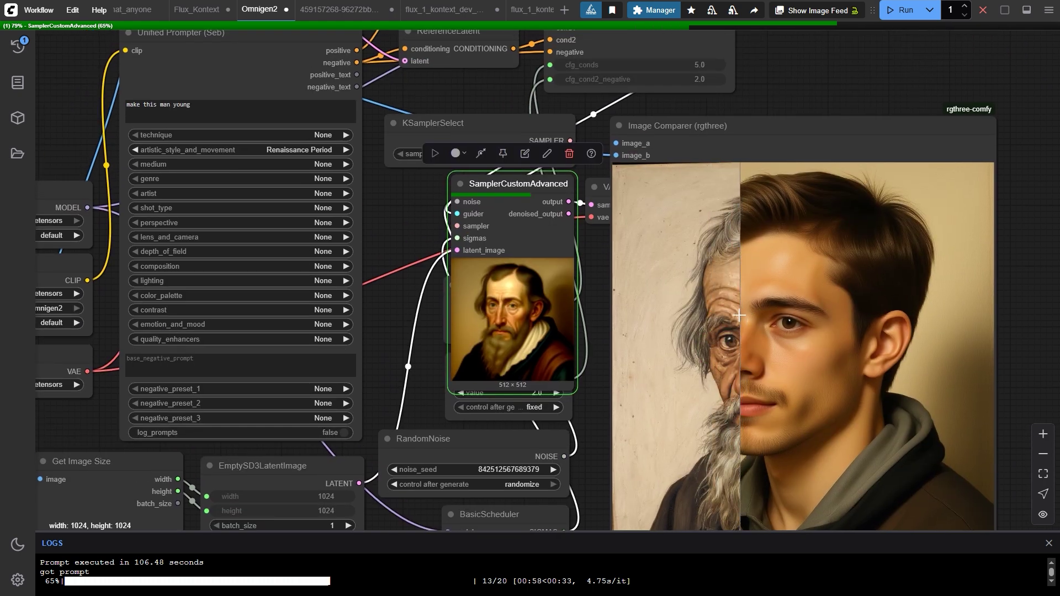
{"action": "left_click_drag", "start_coordinate": [731, 261], "coordinate": [675, 202]}
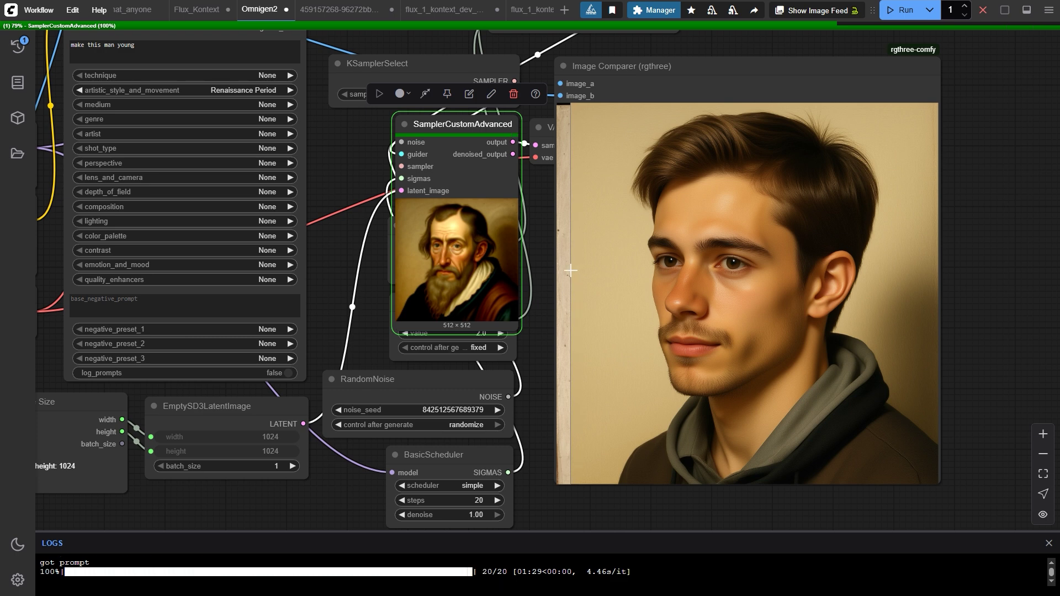
- Compare the new Renaissance-style result with the original portrait in the Image Comparer
{"action": "left_click_drag", "start_coordinate": [571, 270], "coordinate": [354, 241]}
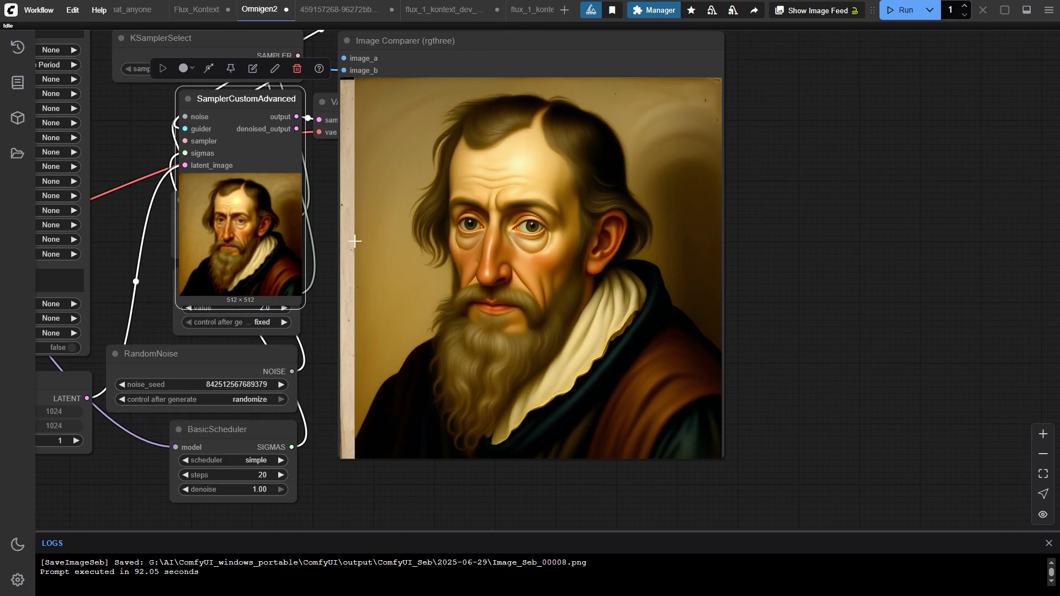
{"action": "scroll", "coordinate": [355, 241], "scroll_direction": "up", "scroll_amount": 3}
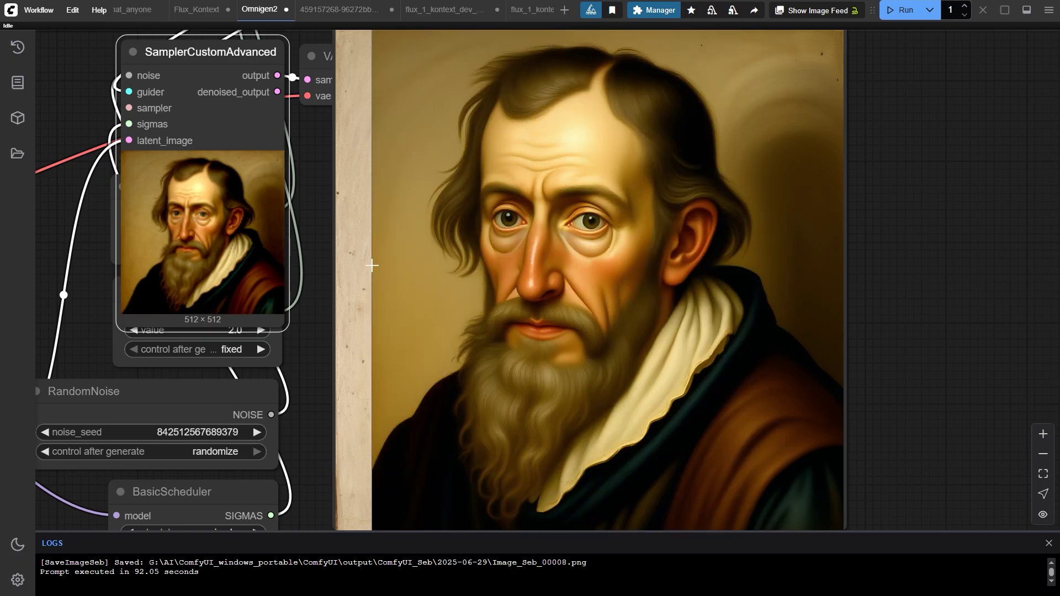
{"action": "left_click", "coordinate": [439, 245]}
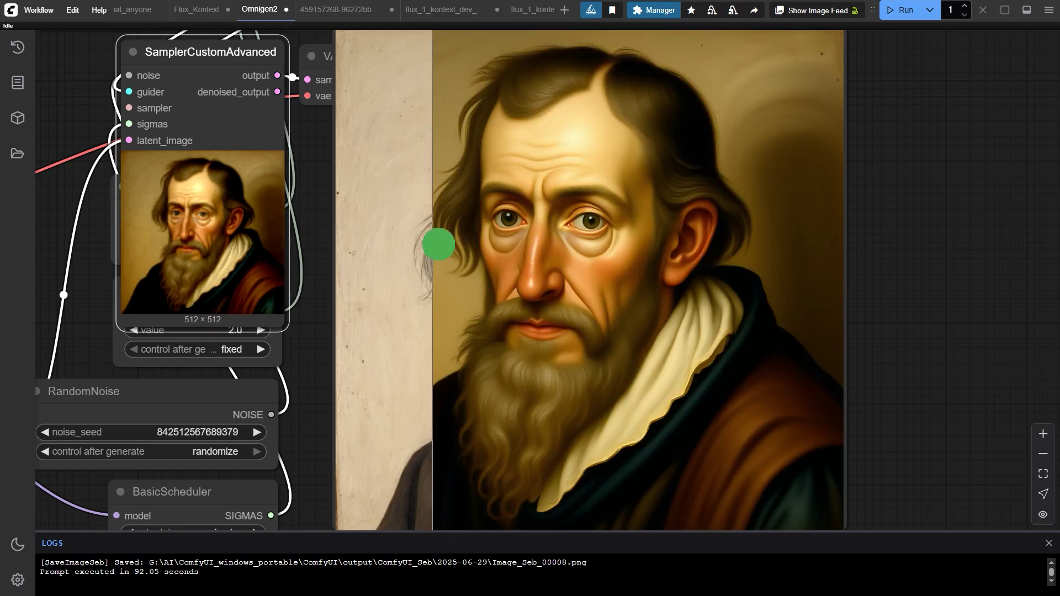
{"action": "scroll", "coordinate": [438, 245], "scroll_direction": "down", "scroll_amount": 1}
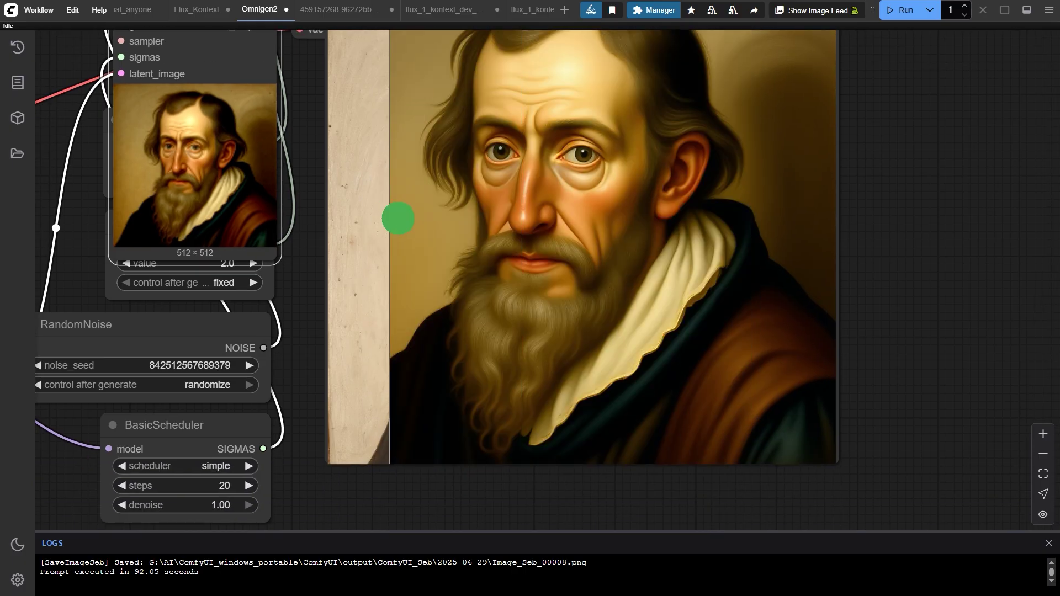
{"action": "left_click_drag", "start_coordinate": [398, 218], "coordinate": [475, 267]}
{"action": "mouse_move", "coordinate": [440, 308]}
{"action": "left_mouse_down"}
{"action": "mouse_move", "coordinate": [490, 250]}
{"action": "mouse_move", "coordinate": [456, 317]}
{"action": "left_mouse_up"}
{"action": "scroll", "coordinate": [425, 281], "scroll_direction": "down", "scroll_amount": 2}
{"action": "left_click_drag", "start_coordinate": [426, 281], "coordinate": [532, 378]}
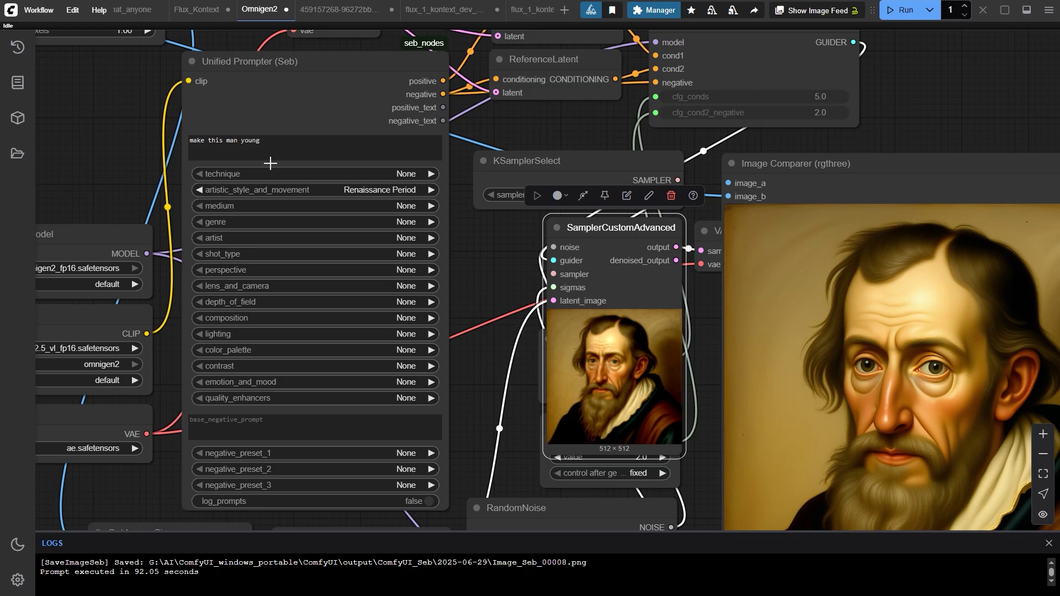
- Set the Unified Prompter's shot_type to Long Shot / Wide Shot and its perspective to Low Angle View
{"action": "left_click", "coordinate": [276, 270]}
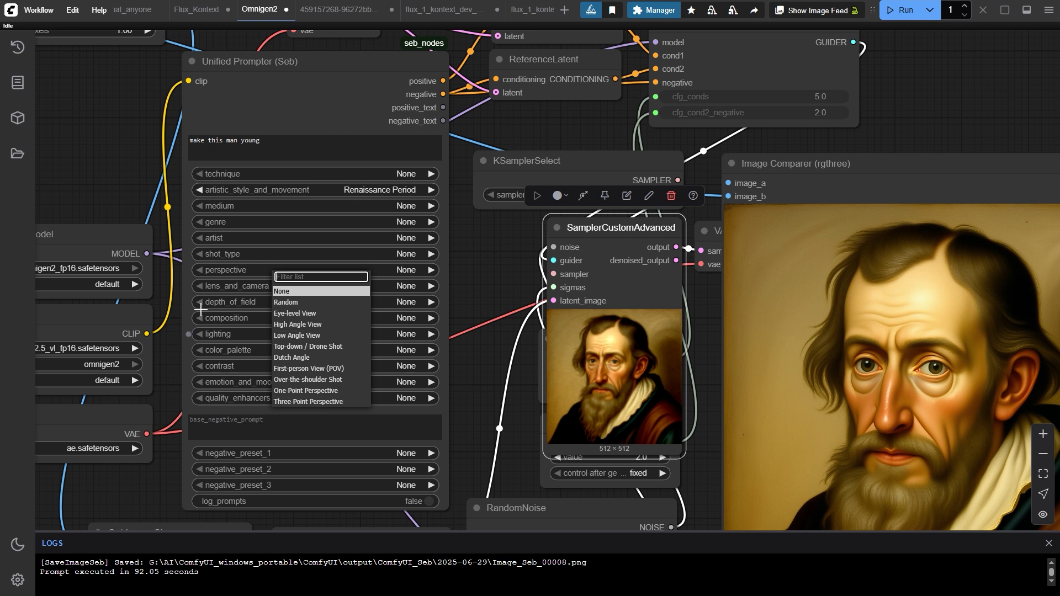
{"action": "left_click", "coordinate": [184, 319]}
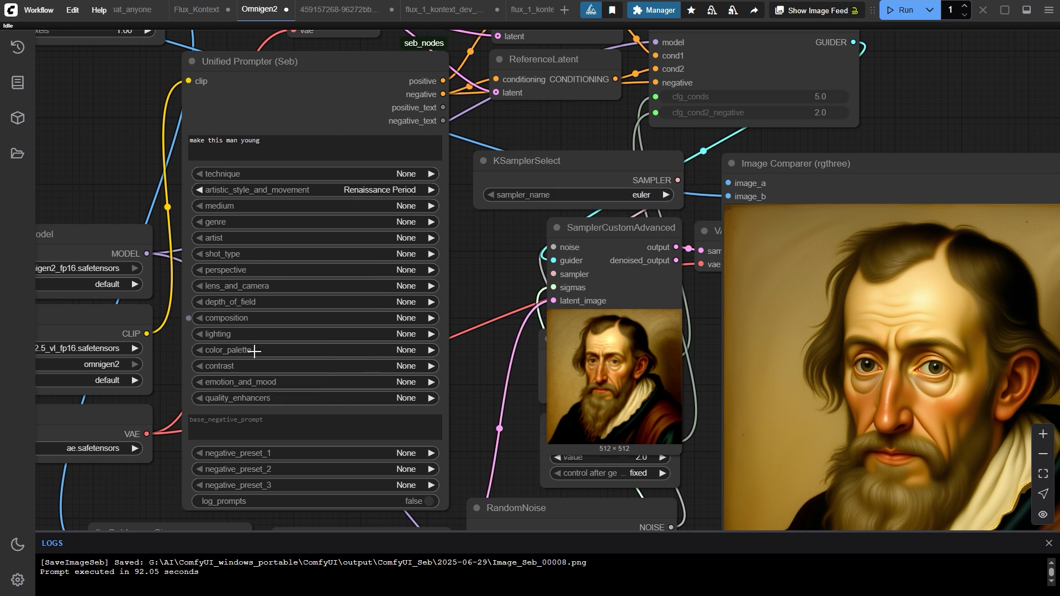
{"action": "left_click", "coordinate": [265, 254]}
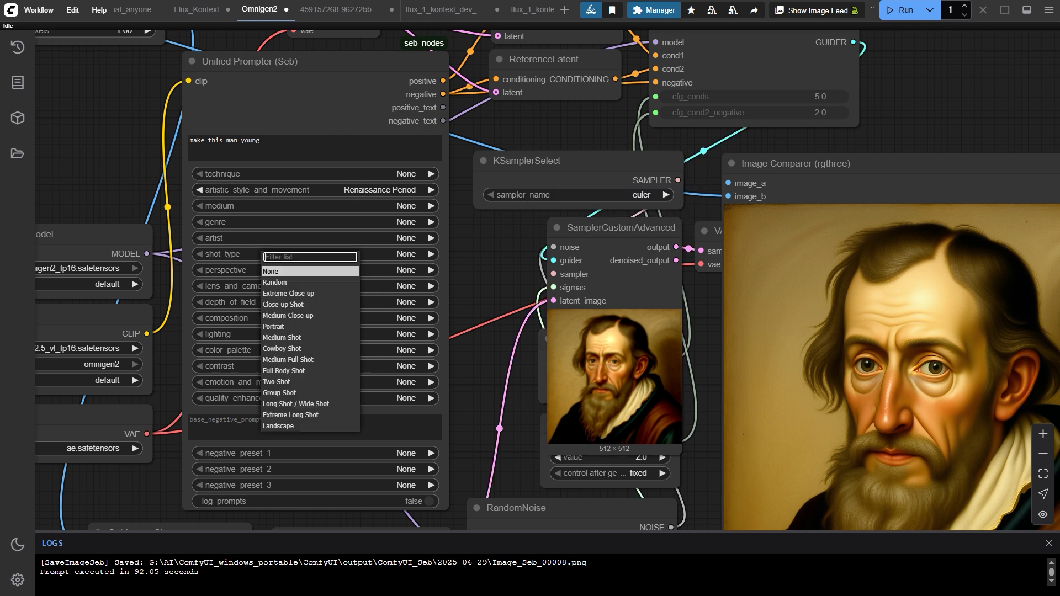
{"action": "left_click", "coordinate": [329, 403]}
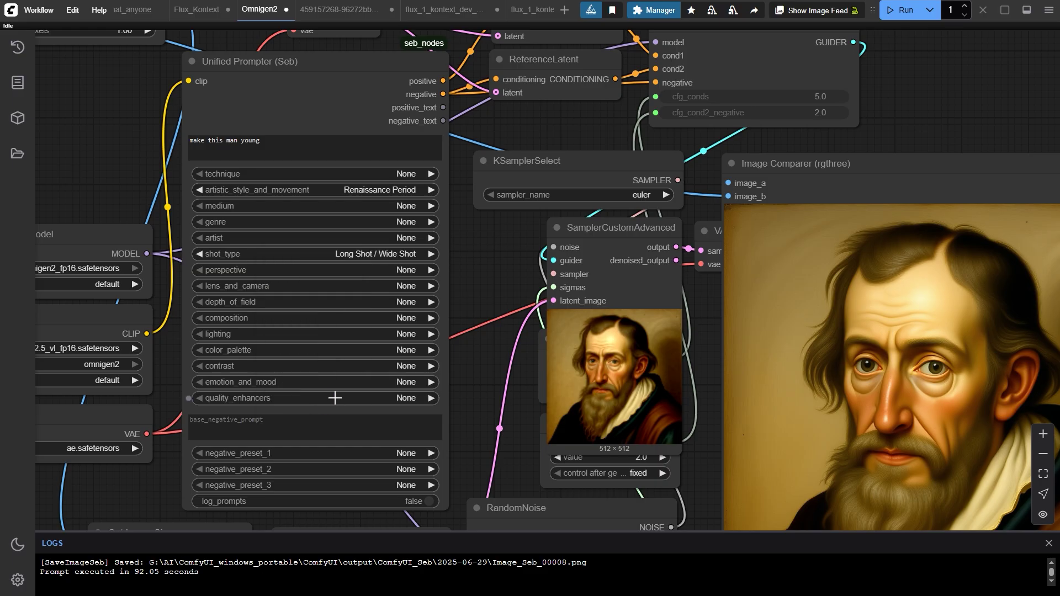
{"action": "left_click_drag", "start_coordinate": [287, 235], "coordinate": [274, 245]}
{"action": "left_click", "coordinate": [374, 282]}
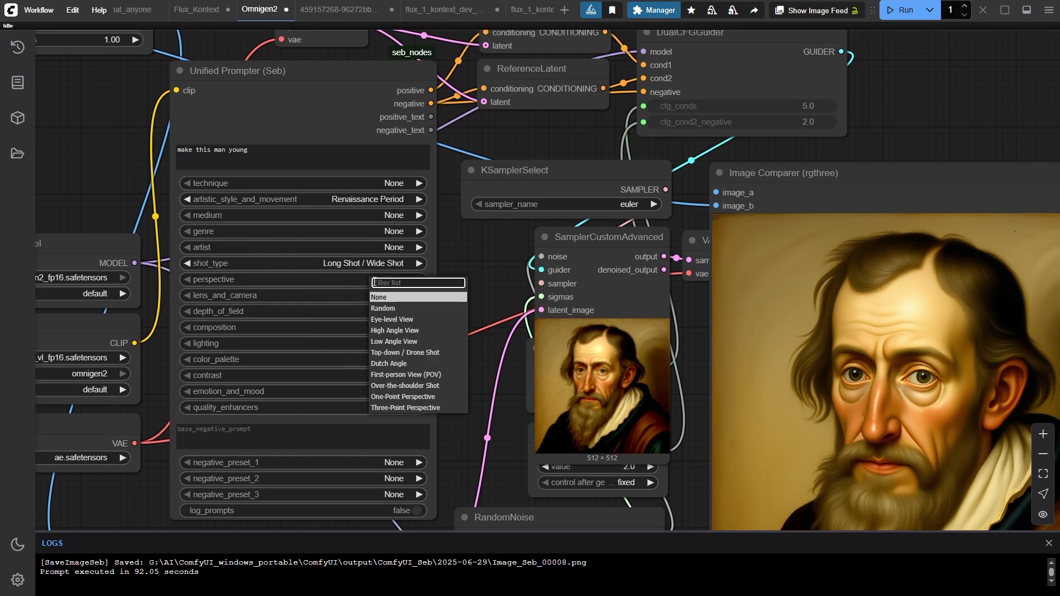
{"action": "left_click", "coordinate": [406, 342]}
- Extend the Unified Prompter's prompt to "make this man young and show a different perspective" and run the workflow
{"action": "left_click_drag", "start_coordinate": [303, 223], "coordinate": [299, 240]}
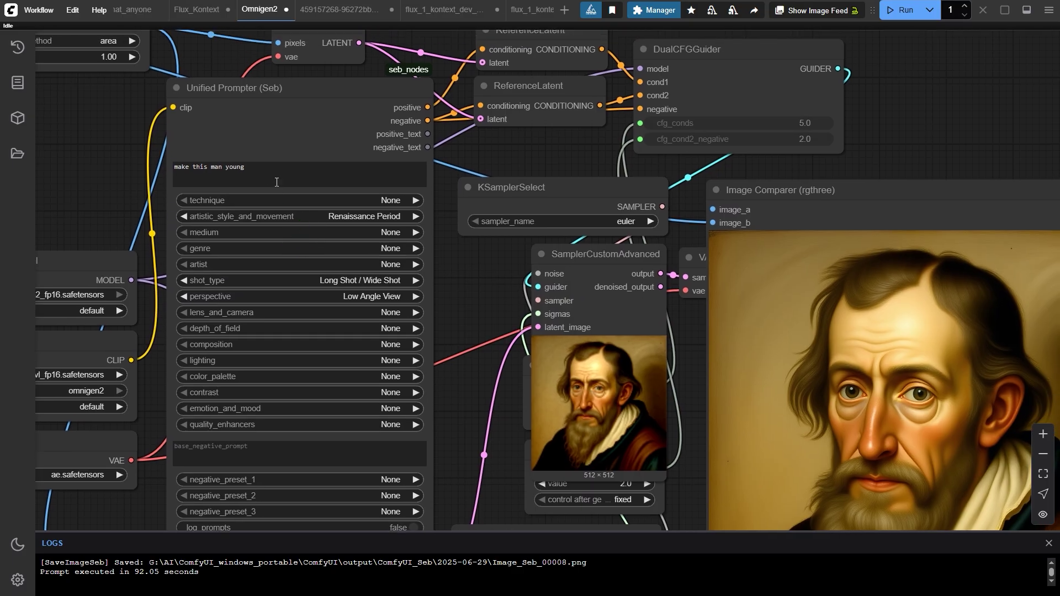
{"action": "left_click", "coordinate": [278, 169]}
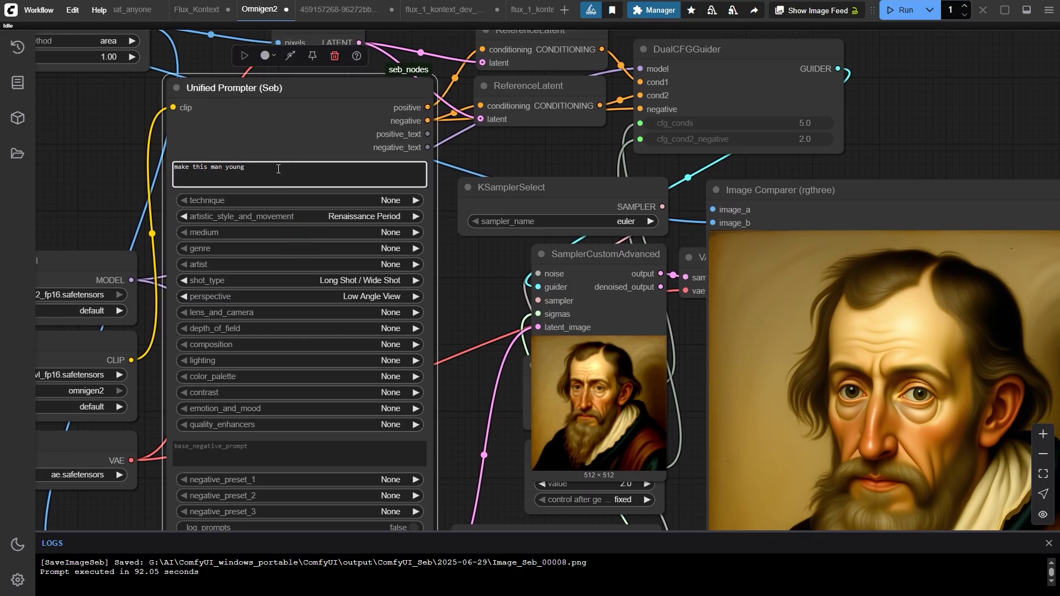
{"action": "type", "text": "smf dh"}
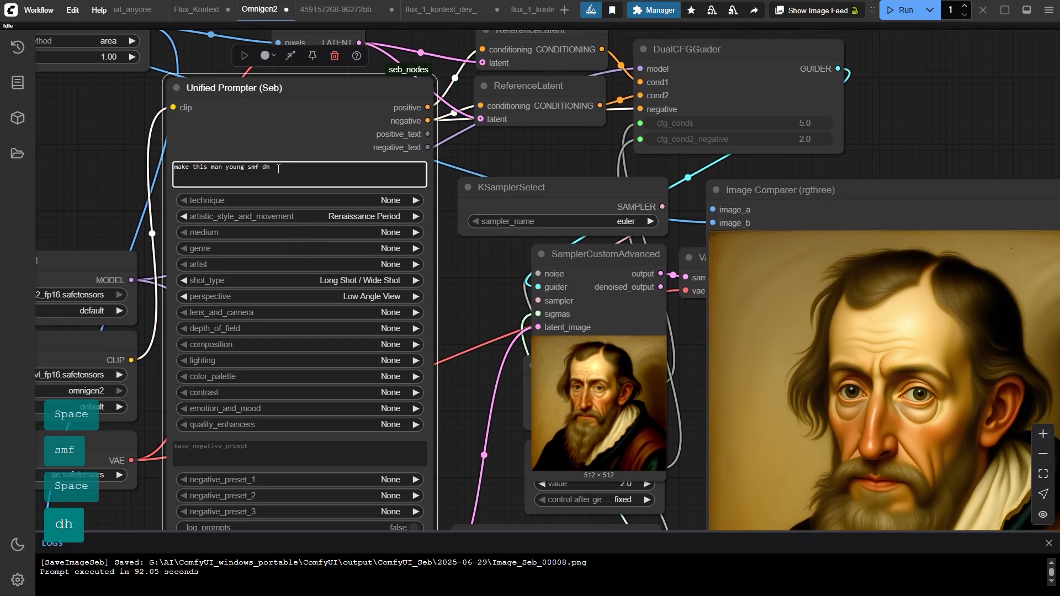
{"action": "key", "text": "BackSpace"}
{"action": "key", "text": "BackSpace"}
{"action": "type", "text": "sh"}
{"action": "key", "text": "BackSpace"}
{"action": "key", "text": "BackSpace"}
{"action": "key", "text": "BackSpace"}
{"action": "key", "text": "BackSpace"}
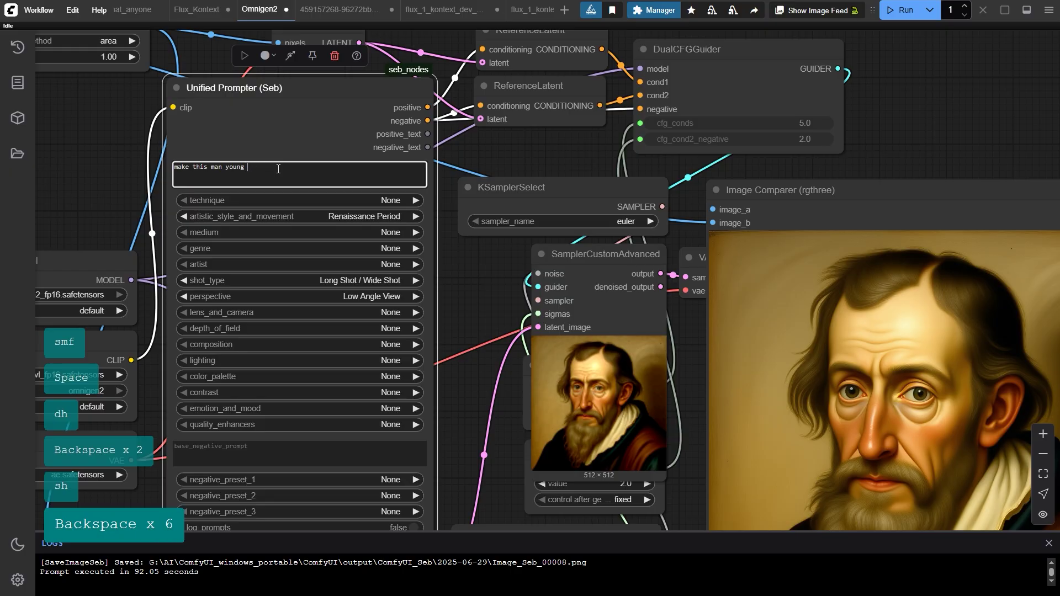
{"action": "type", "text": "and show a"}
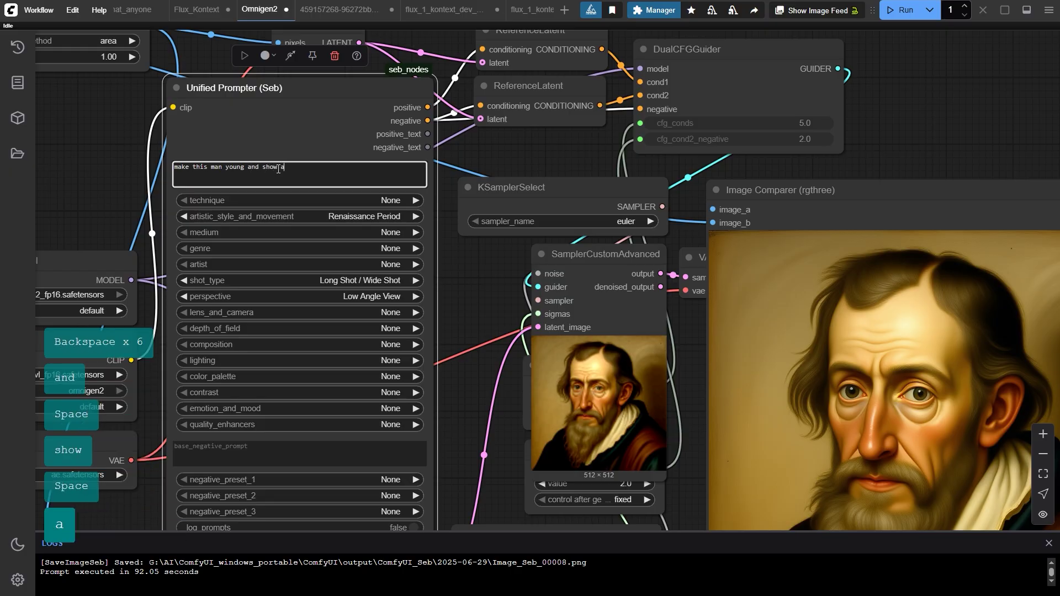
{"action": "type", "text": " dio"}
{"action": "key", "text": "BackSpace"}
{"action": "type", "text": "fferent"}
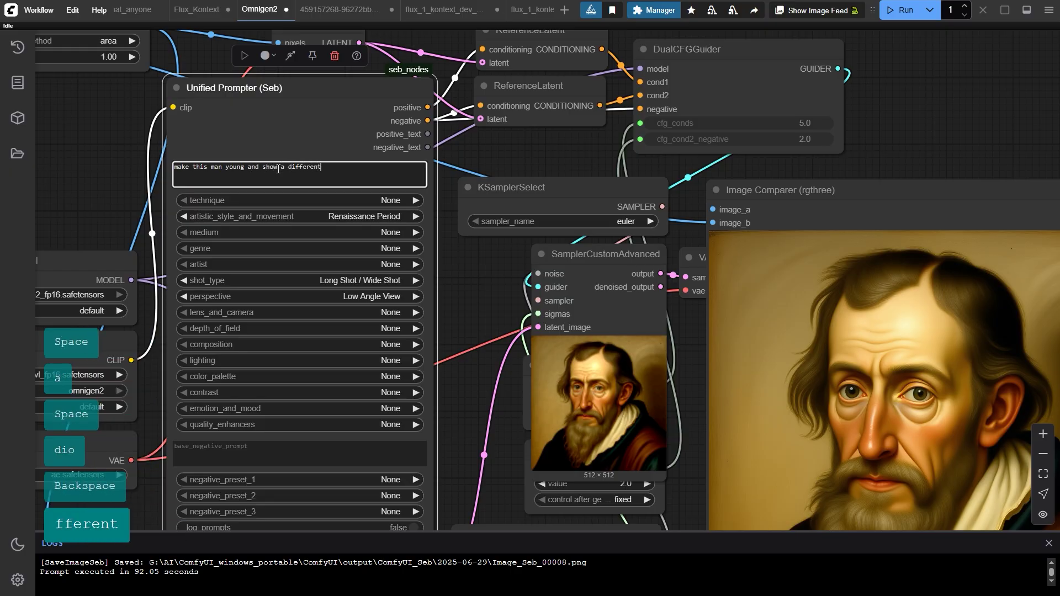
{"action": "type", "text": " persop"}
{"action": "key", "text": "BackSpace"}
{"action": "key", "text": "BackSpace"}
{"action": "type", "text": "pec"}
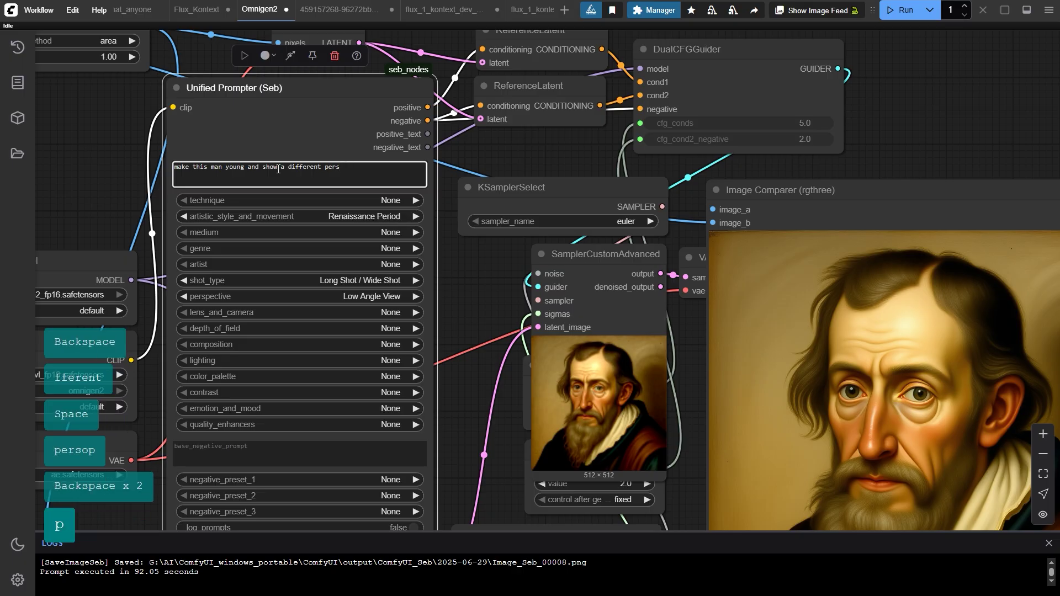
{"action": "type", "text": "tov"}
{"action": "key", "text": "BackSpace"}
{"action": "key", "text": "BackSpace"}
{"action": "type", "text": "vio"}
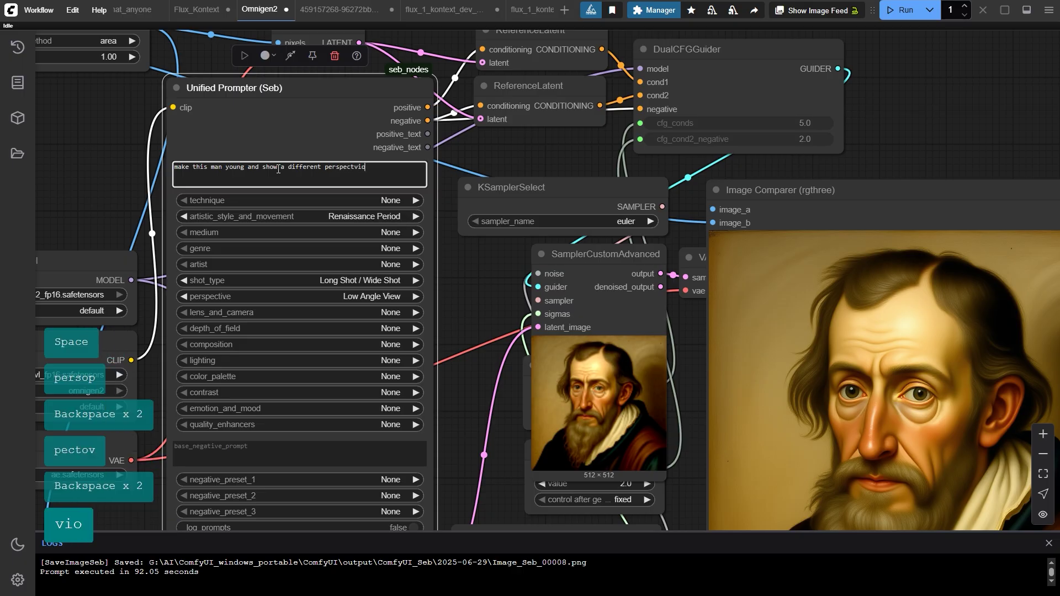
{"action": "key", "text": "BackSpace"}
{"action": "key", "text": "BackSpace"}
{"action": "key", "text": "BackSpace"}
{"action": "type", "text": "ive"}
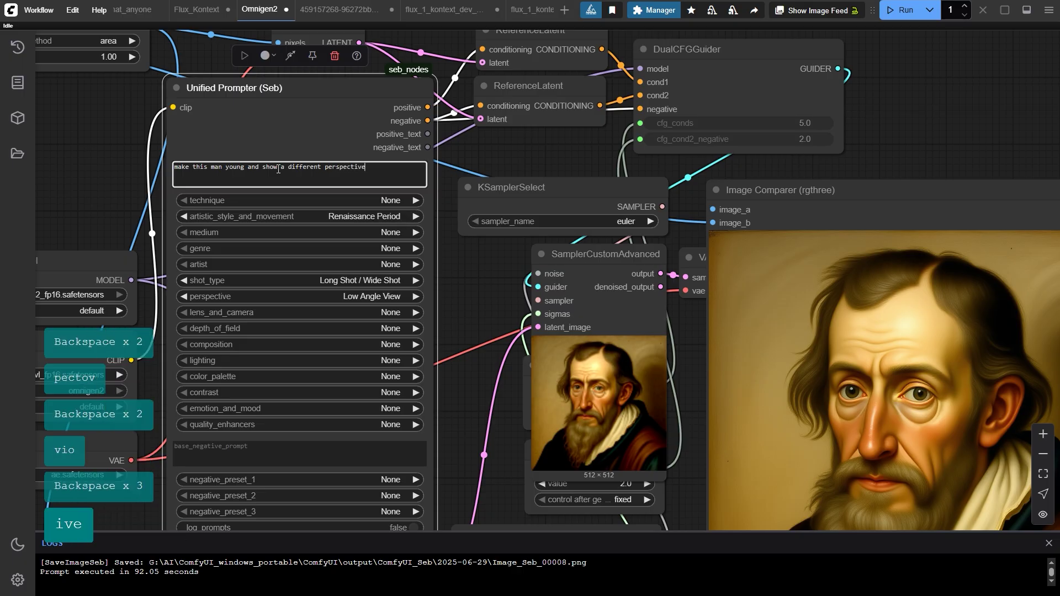
{"action": "left_click", "coordinate": [899, 10]}
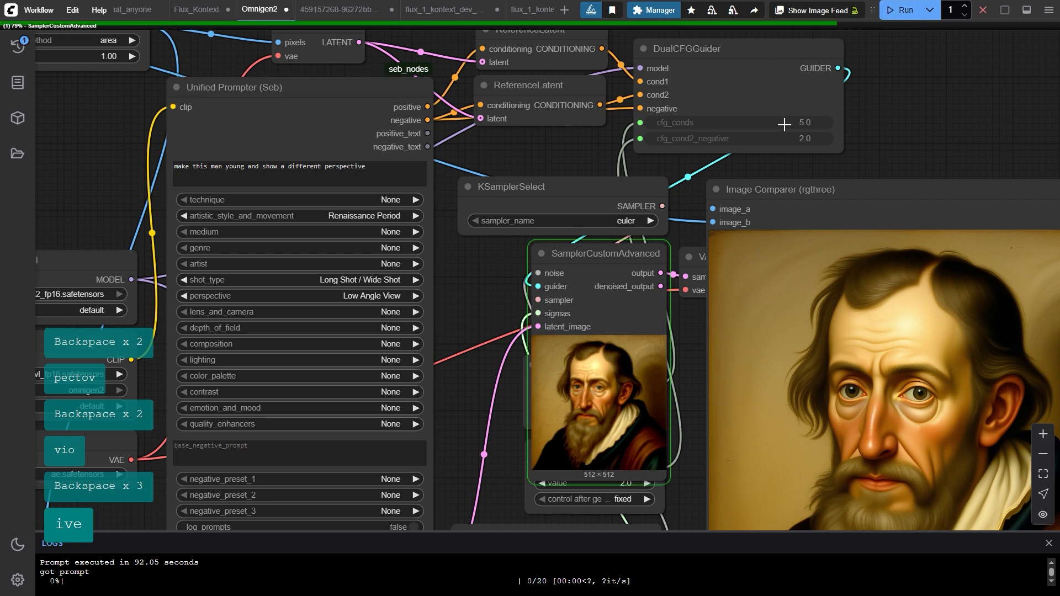
- Watch the SamplerCustomAdvanced live preview while the wide-shot, low-angle image generates, checking it against the source portrait and the previous result
{"action": "left_click_drag", "start_coordinate": [757, 127], "coordinate": [825, 189]}
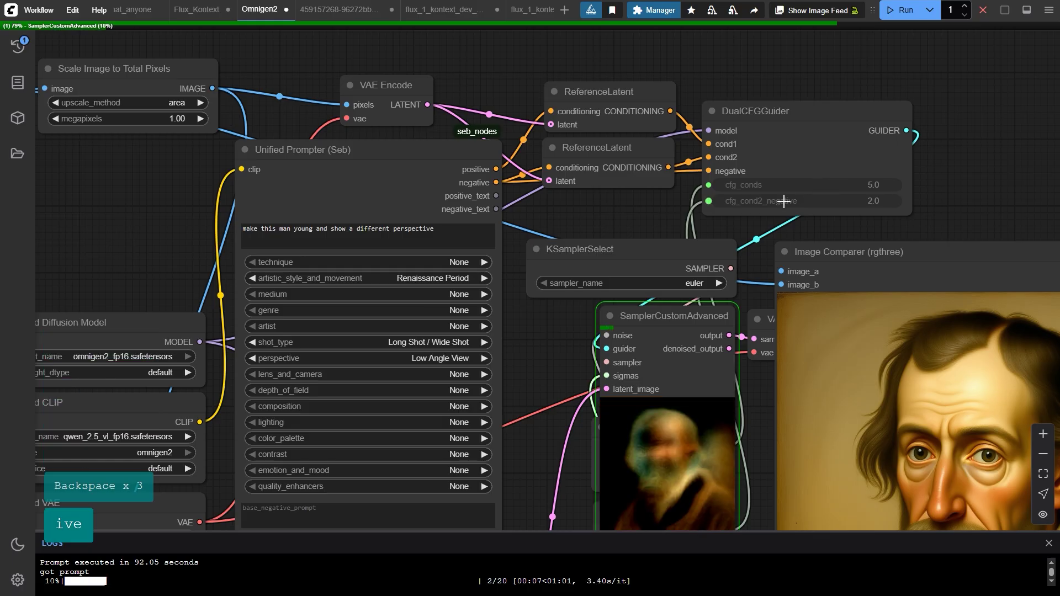
{"action": "left_click_drag", "start_coordinate": [781, 202], "coordinate": [883, 201]}
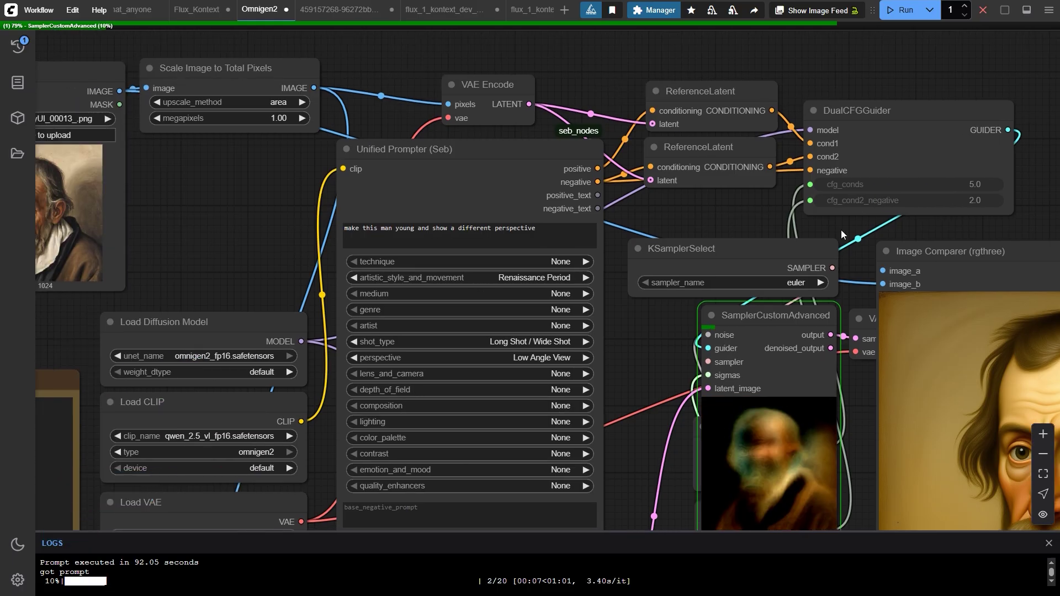
{"action": "left_click_drag", "start_coordinate": [807, 262], "coordinate": [743, 155]}
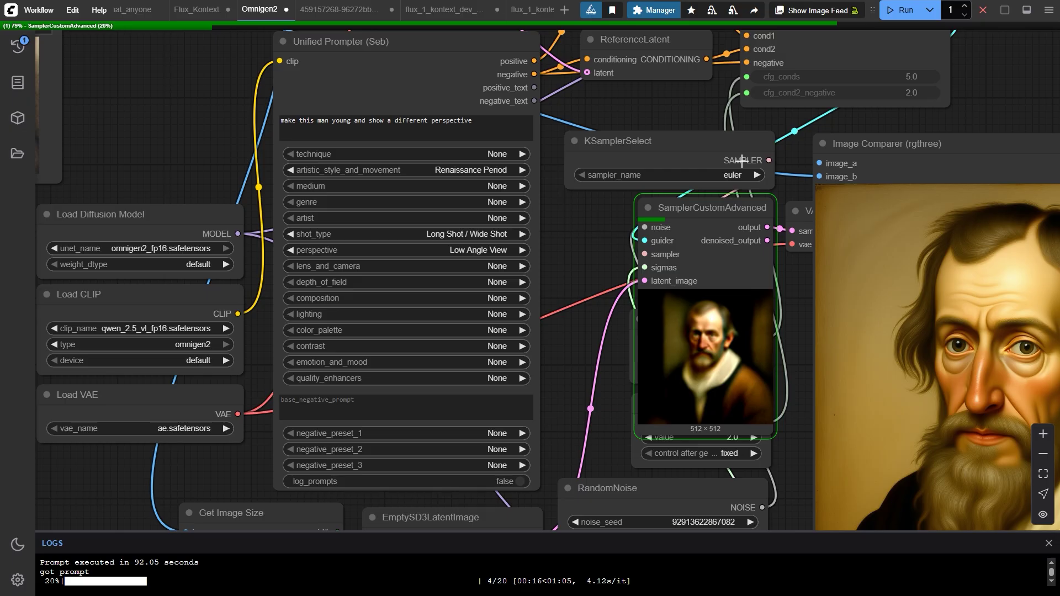
{"action": "left_click_drag", "start_coordinate": [754, 227], "coordinate": [660, 208]}
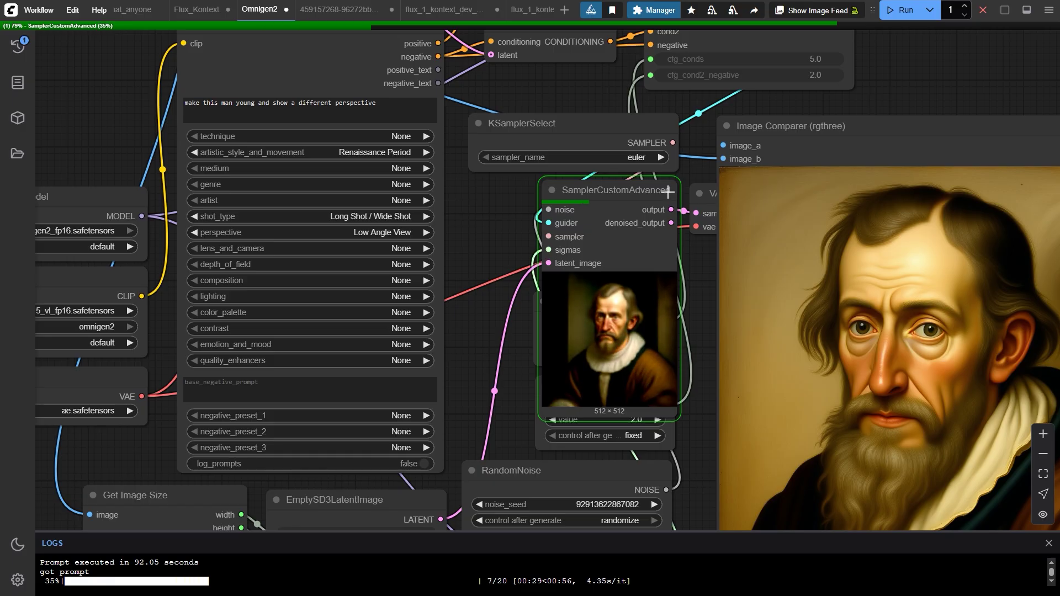
{"action": "mouse_move", "coordinate": [785, 226]}
{"action": "left_mouse_down"}
{"action": "mouse_move", "coordinate": [632, 170]}
{"action": "mouse_move", "coordinate": [579, 128]}
{"action": "left_mouse_up"}
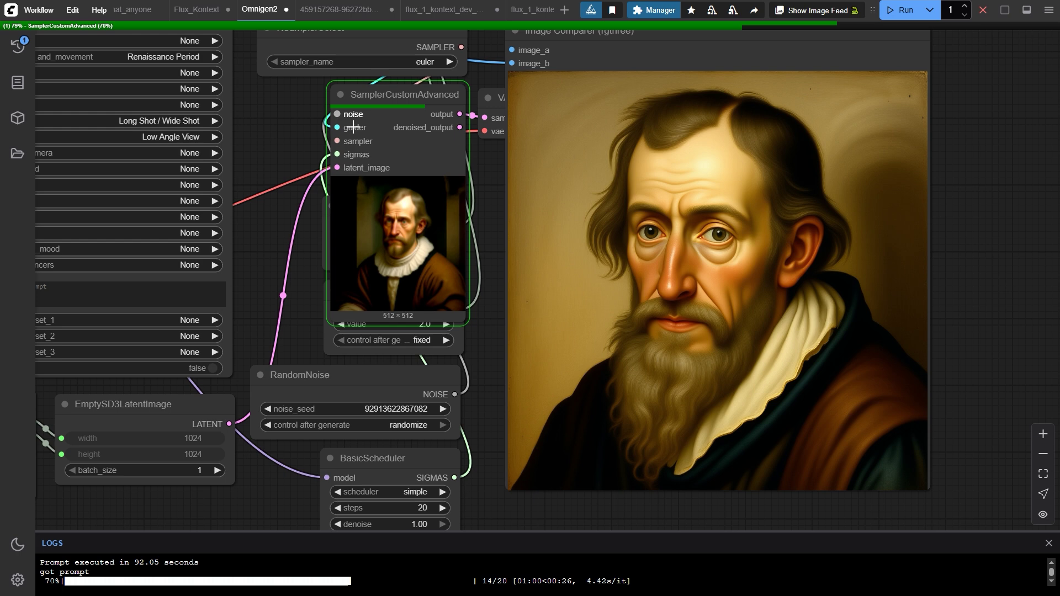
{"action": "left_click_drag", "start_coordinate": [290, 108], "coordinate": [400, 121]}
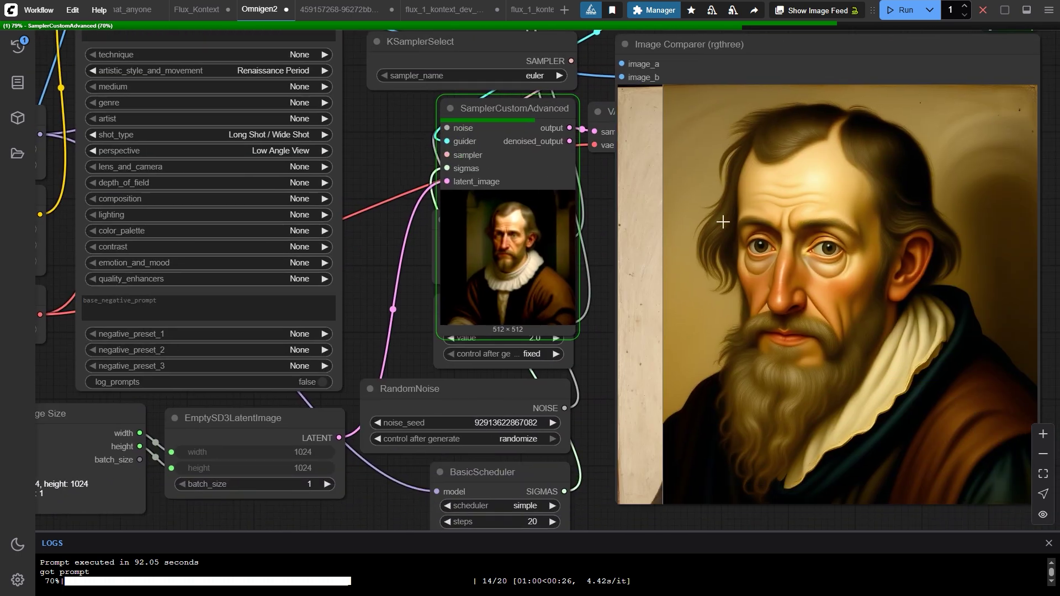
{"action": "left_click_drag", "start_coordinate": [718, 221], "coordinate": [617, 209]}
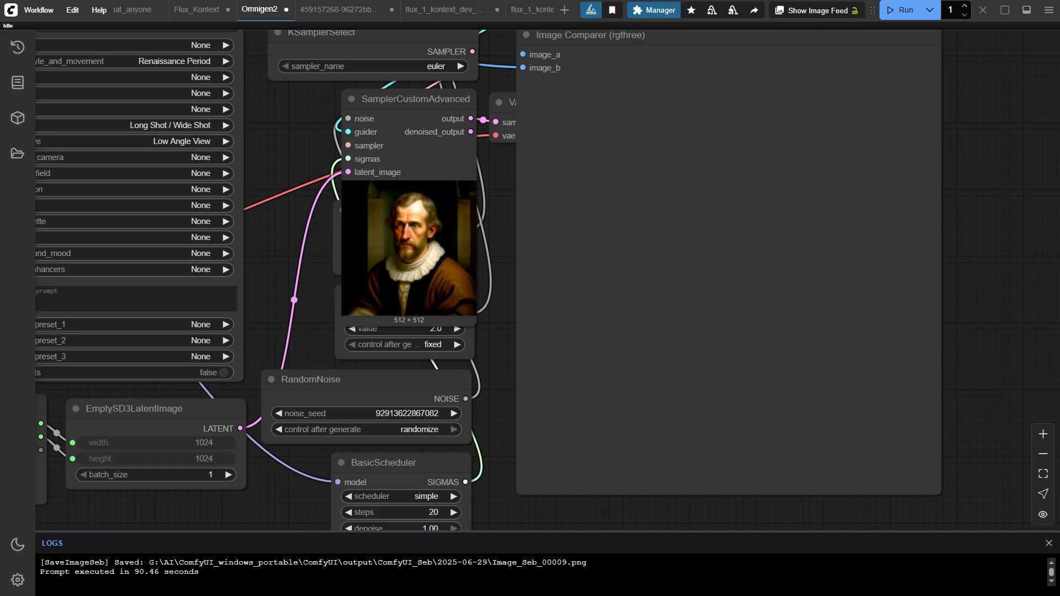
- Compare the new low-angle result with the original portrait in the Image Comparer and review it against the prompt settings
{"action": "left_click_drag", "start_coordinate": [427, 217], "coordinate": [449, 230]}
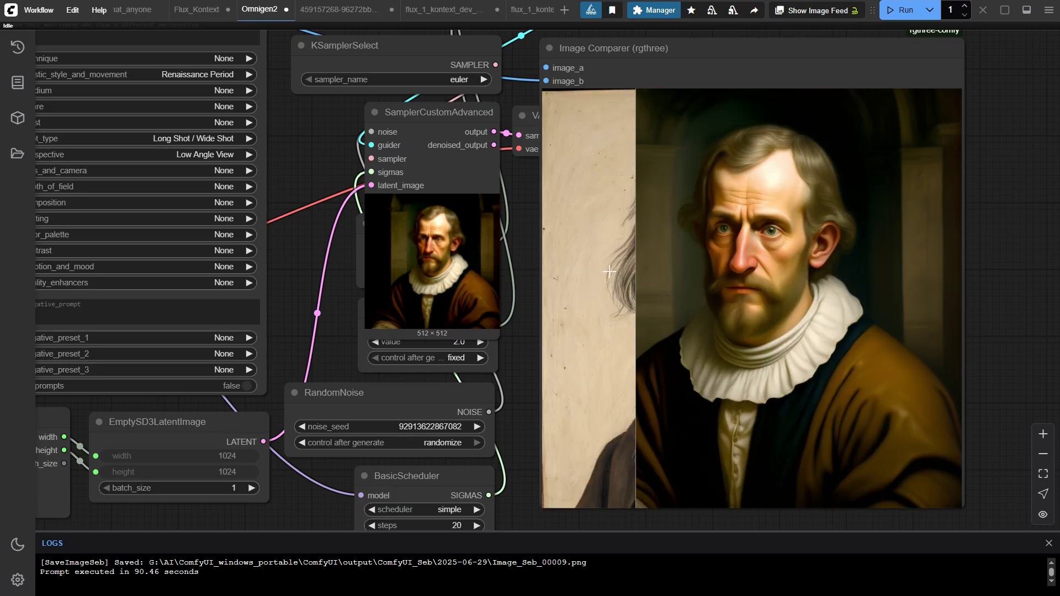
{"action": "scroll", "coordinate": [609, 262], "scroll_direction": "down", "scroll_amount": 1}
{"action": "left_click_drag", "start_coordinate": [609, 262], "coordinate": [663, 284]}
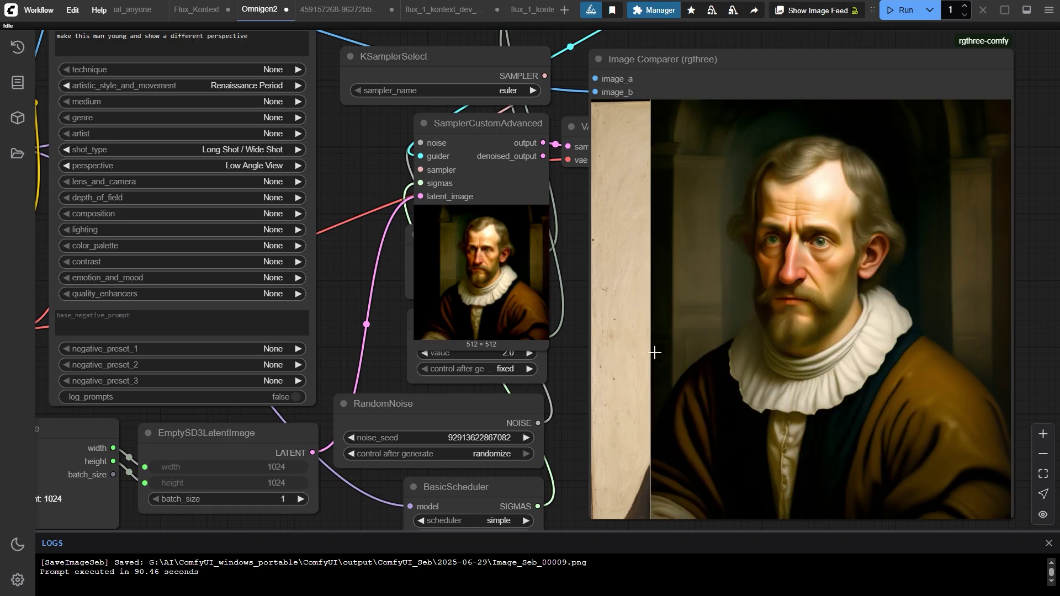
{"action": "left_click", "coordinate": [648, 353]}
{"action": "left_click_drag", "start_coordinate": [648, 353], "coordinate": [685, 355]}
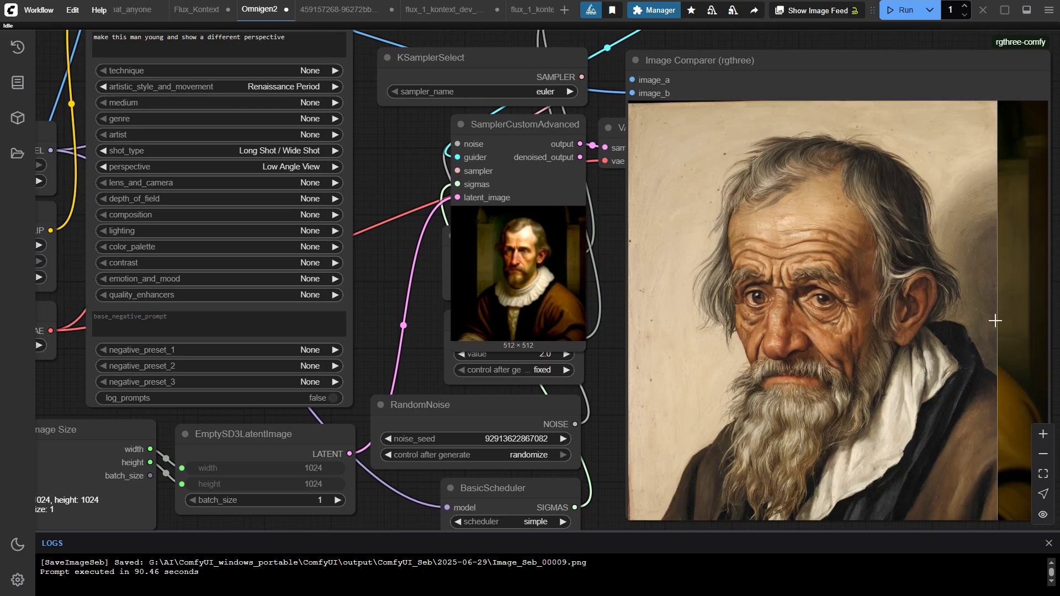
{"action": "scroll", "coordinate": [743, 275], "scroll_direction": "down", "scroll_amount": 3}
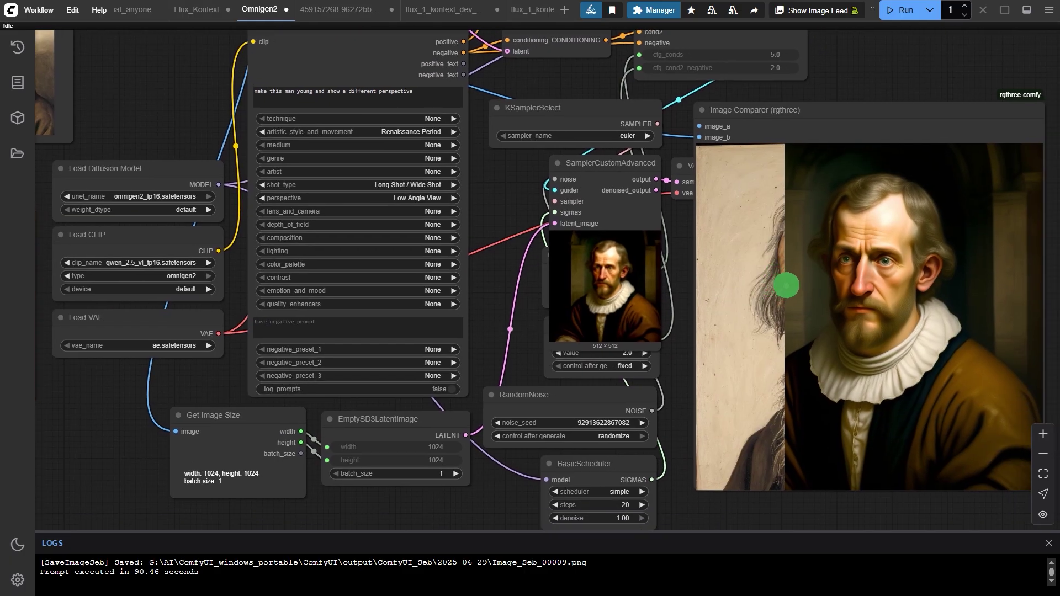
{"action": "scroll", "coordinate": [786, 285], "scroll_direction": "down", "scroll_amount": 1}
{"action": "left_click_drag", "start_coordinate": [781, 262], "coordinate": [822, 292]}
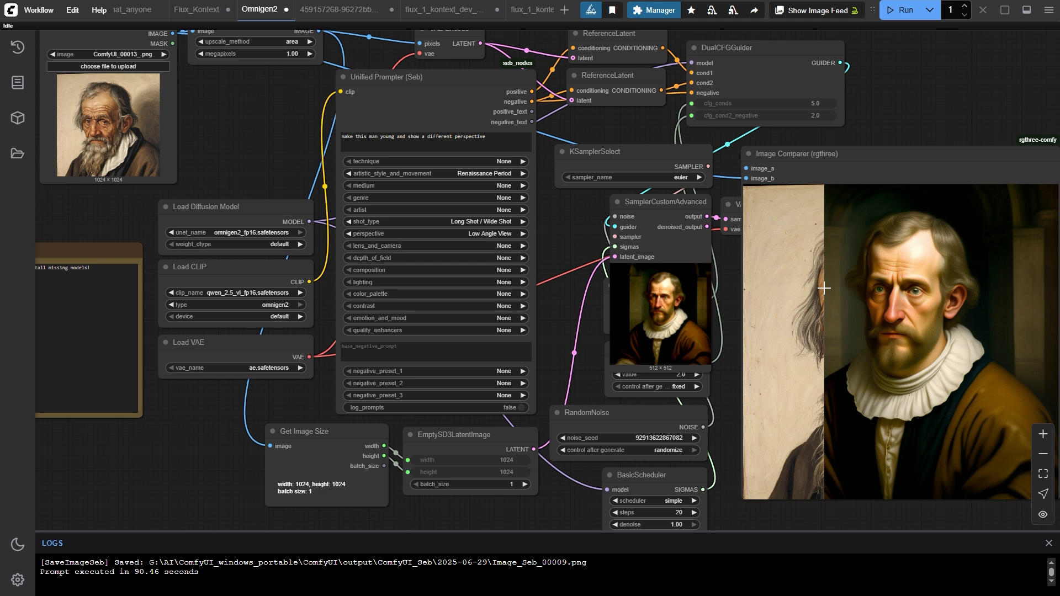
{"action": "left_click_drag", "start_coordinate": [712, 261], "coordinate": [902, 170]}
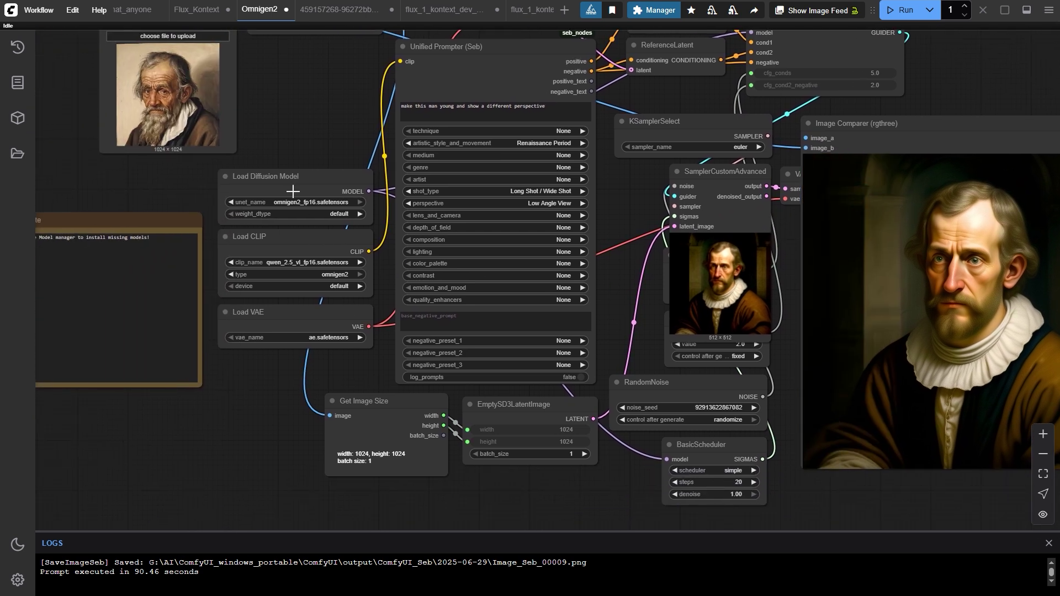
{"action": "left_click_drag", "start_coordinate": [576, 257], "coordinate": [544, 303]}
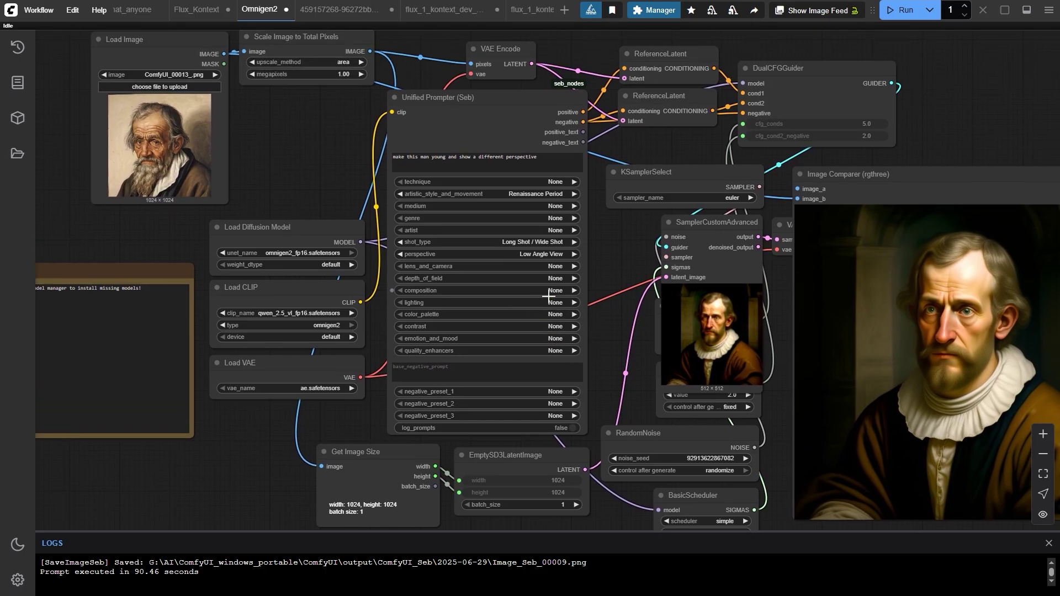
{"action": "scroll", "coordinate": [573, 286], "scroll_direction": "down", "scroll_amount": 1}
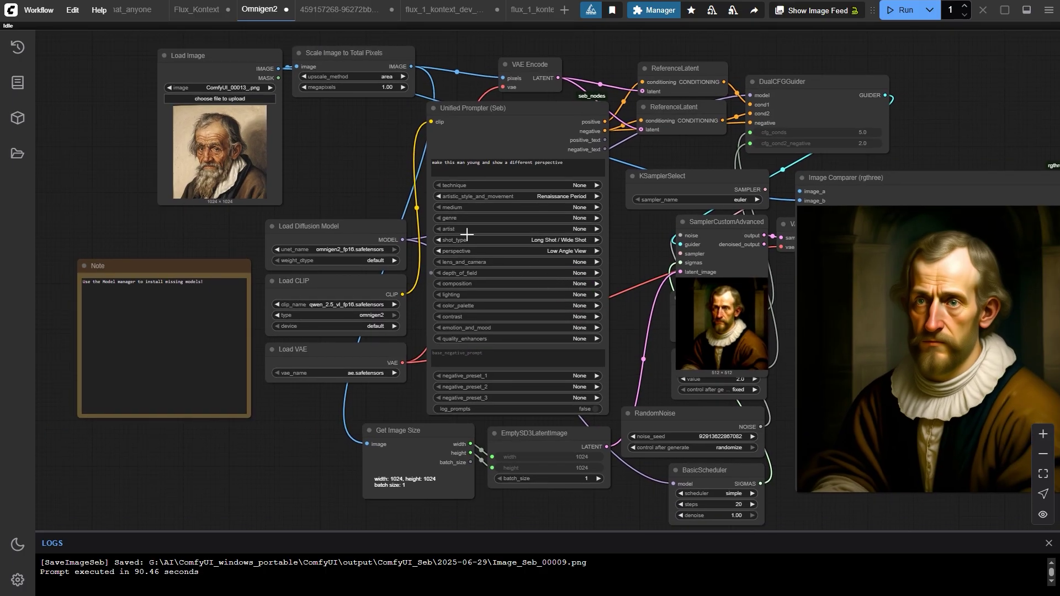
- Switch to the Flux_Kontext workflow
{"action": "left_click", "coordinate": [193, 10]}
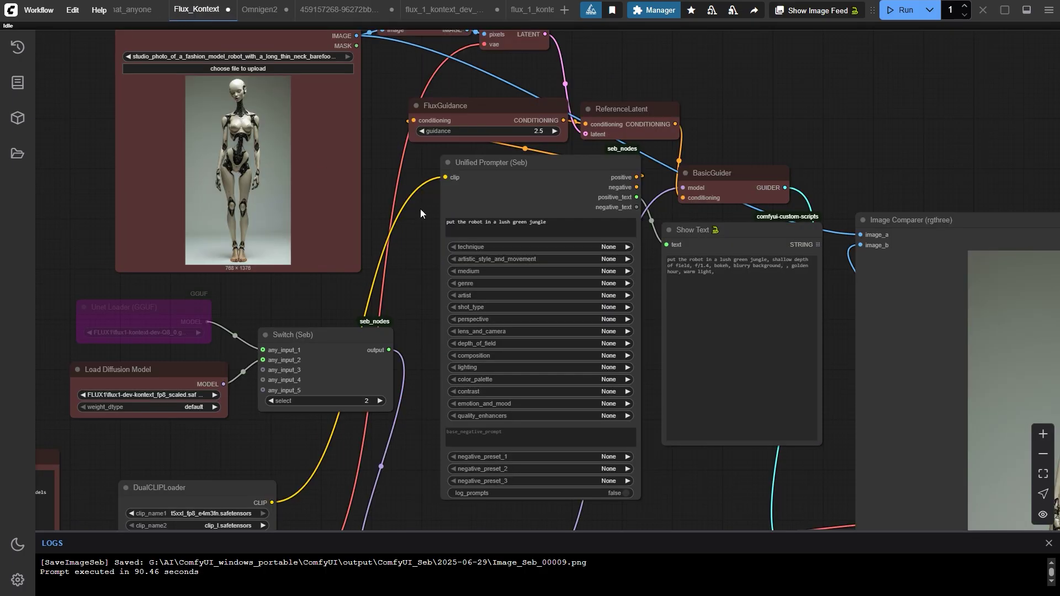
{"action": "left_click_drag", "start_coordinate": [365, 213], "coordinate": [461, 251]}
{"action": "scroll", "coordinate": [460, 252], "scroll_direction": "down", "scroll_amount": 1}
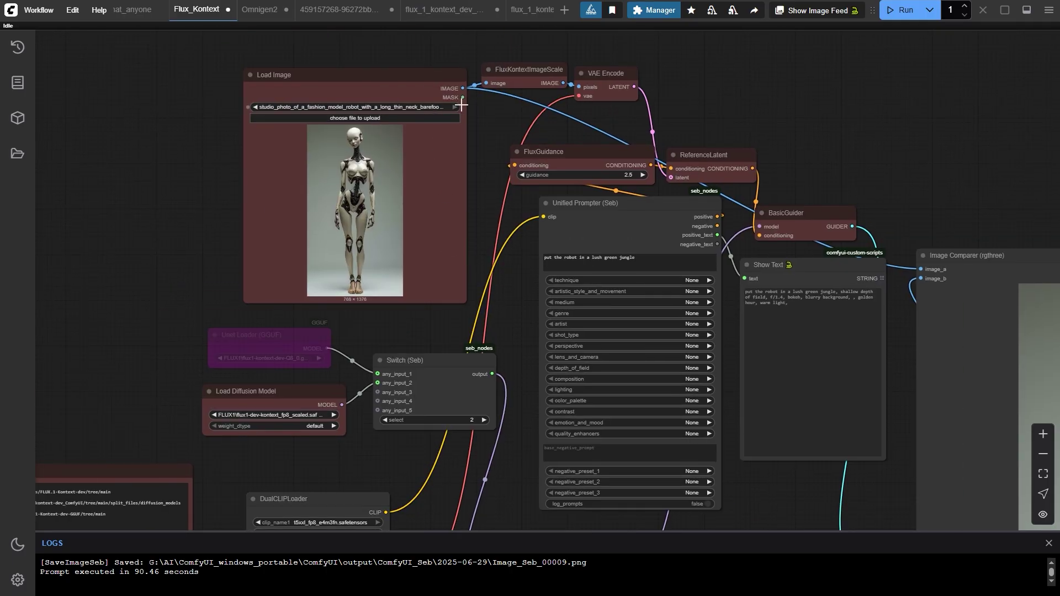
- Browse through the Load Image node's available images and load ComfyUI_00013_.png, the old man's portrait, as the source
{"action": "left_click", "coordinate": [254, 107]}
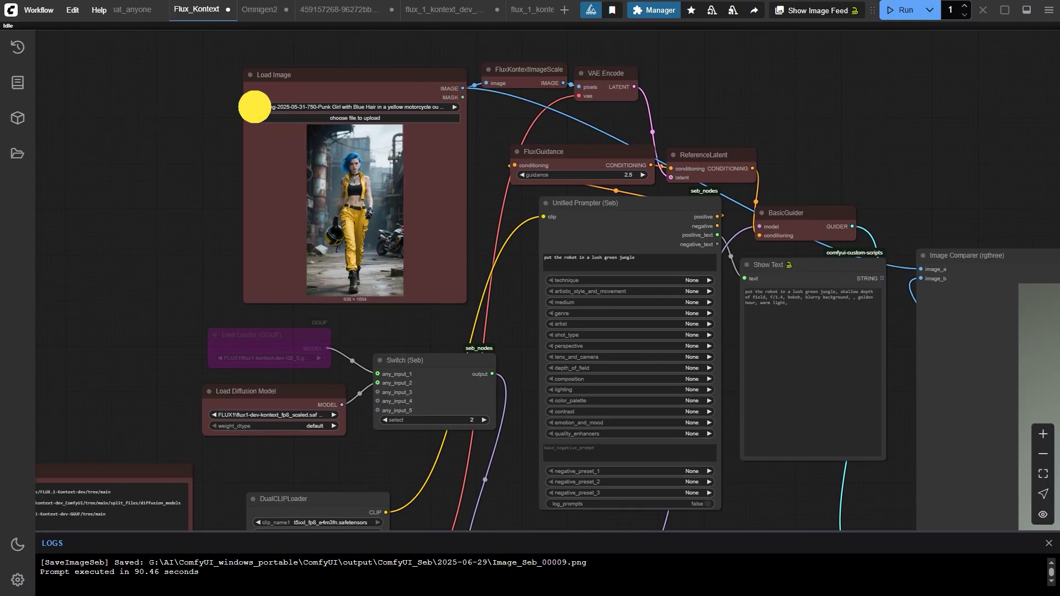
{"action": "left_click", "coordinate": [369, 171]}
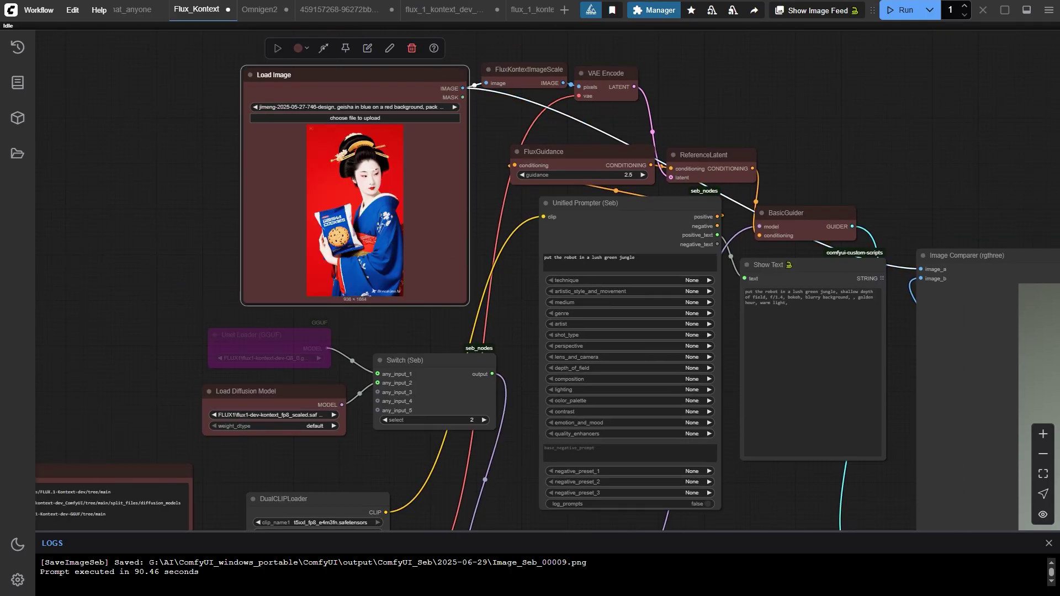
{"action": "left_click", "coordinate": [455, 106]}
{"action": "left_click", "coordinate": [456, 107]}
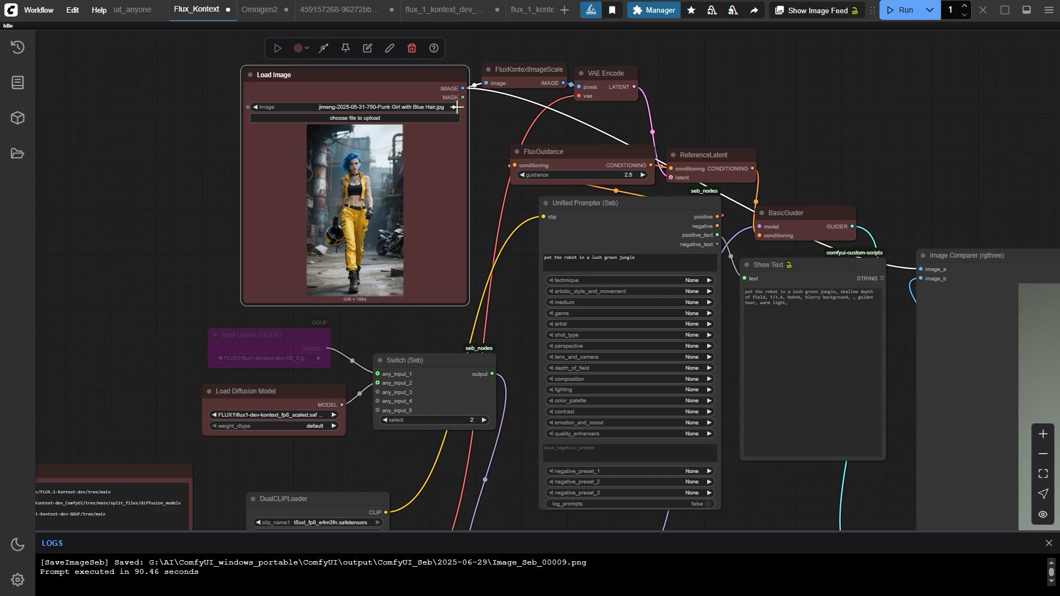
{"action": "left_click", "coordinate": [253, 106]}
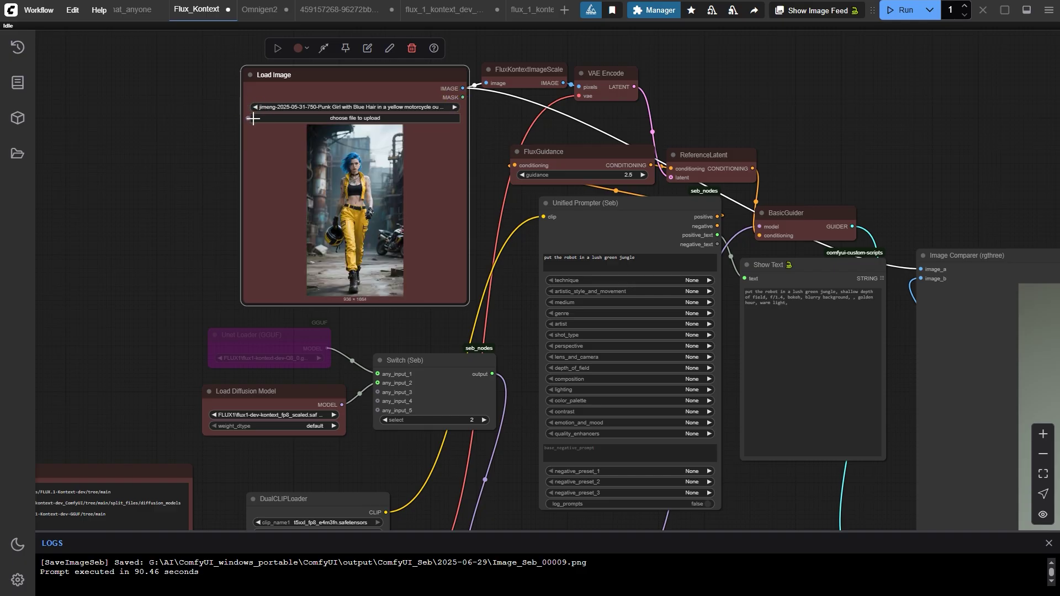
{"action": "left_click", "coordinate": [255, 107]}
{"action": "left_click", "coordinate": [254, 106]}
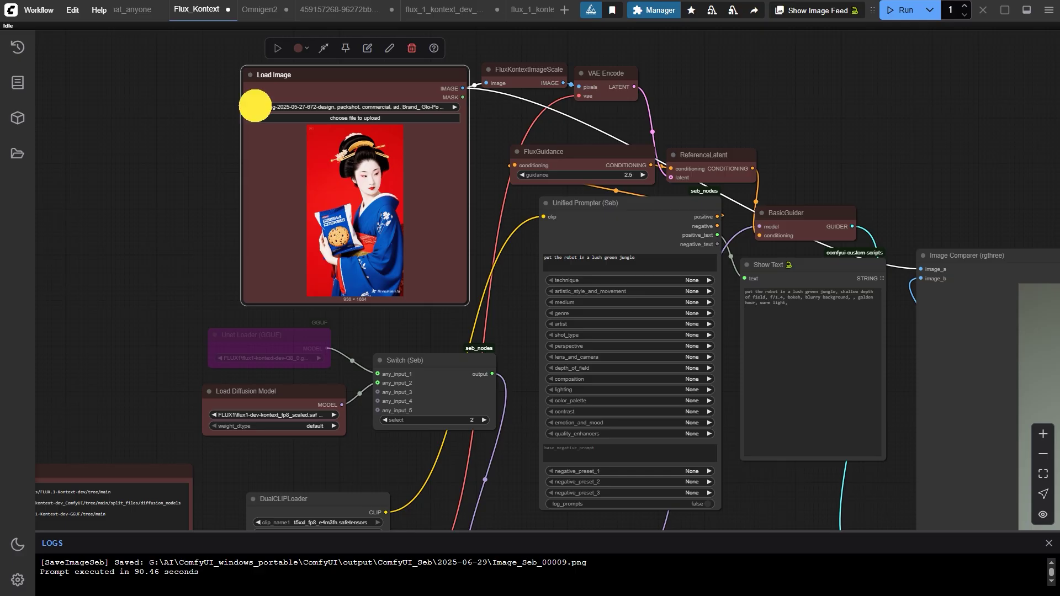
{"action": "left_click", "coordinate": [253, 106]}
{"action": "left_click", "coordinate": [254, 107]}
{"action": "left_click", "coordinate": [253, 106]}
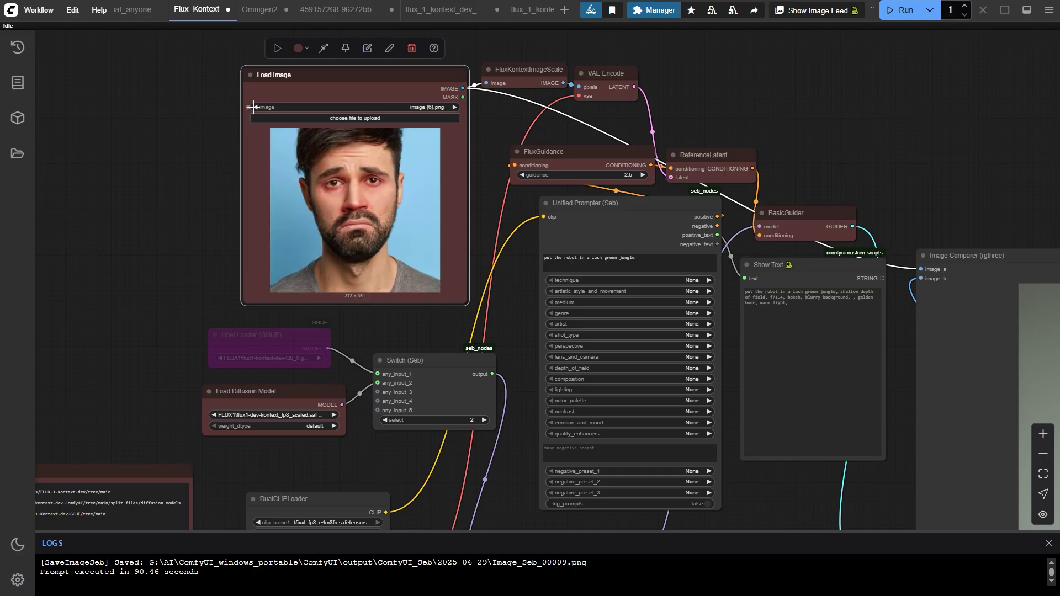
{"action": "left_click", "coordinate": [254, 106]}
{"action": "left_click", "coordinate": [253, 107]}
{"action": "left_click", "coordinate": [254, 106]}
{"action": "left_click", "coordinate": [253, 107]}
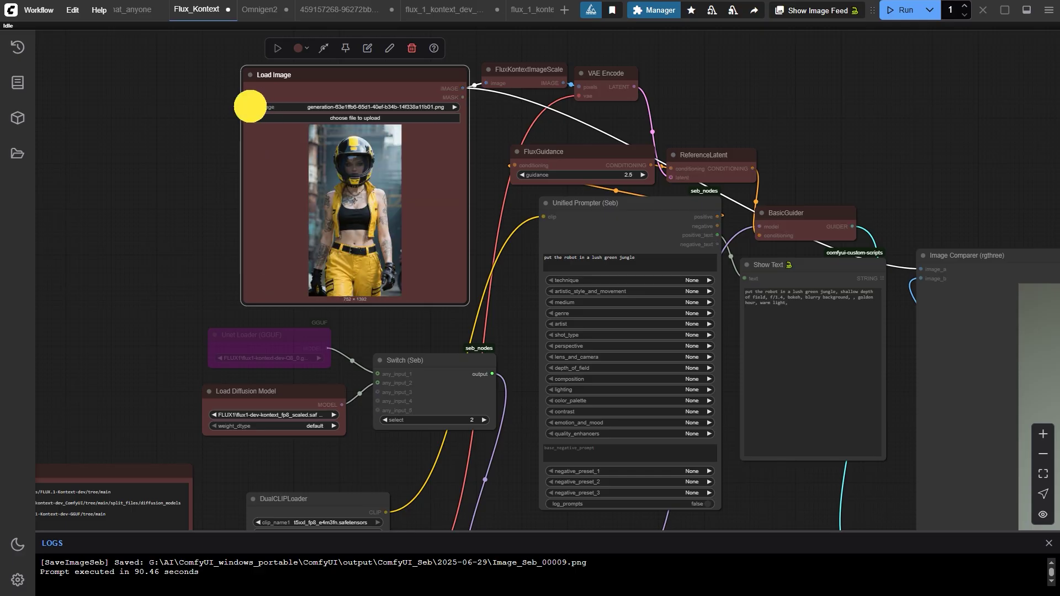
{"action": "left_click", "coordinate": [253, 107]}
{"action": "left_click", "coordinate": [253, 107]}
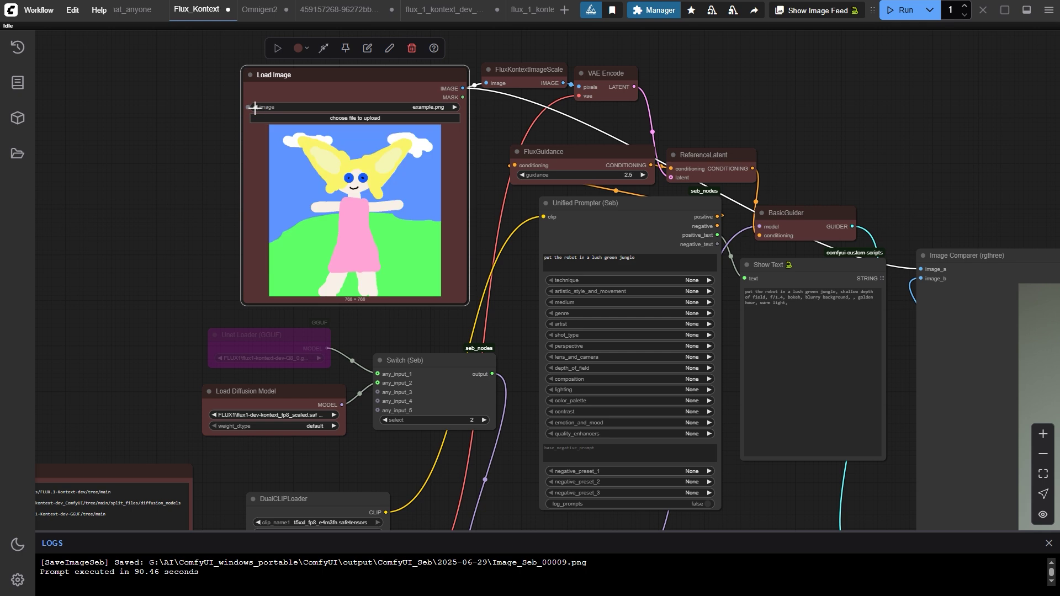
{"action": "left_click", "coordinate": [253, 107]}
{"action": "left_click", "coordinate": [253, 107]}
{"action": "left_click", "coordinate": [254, 107]}
{"action": "left_click", "coordinate": [253, 106]}
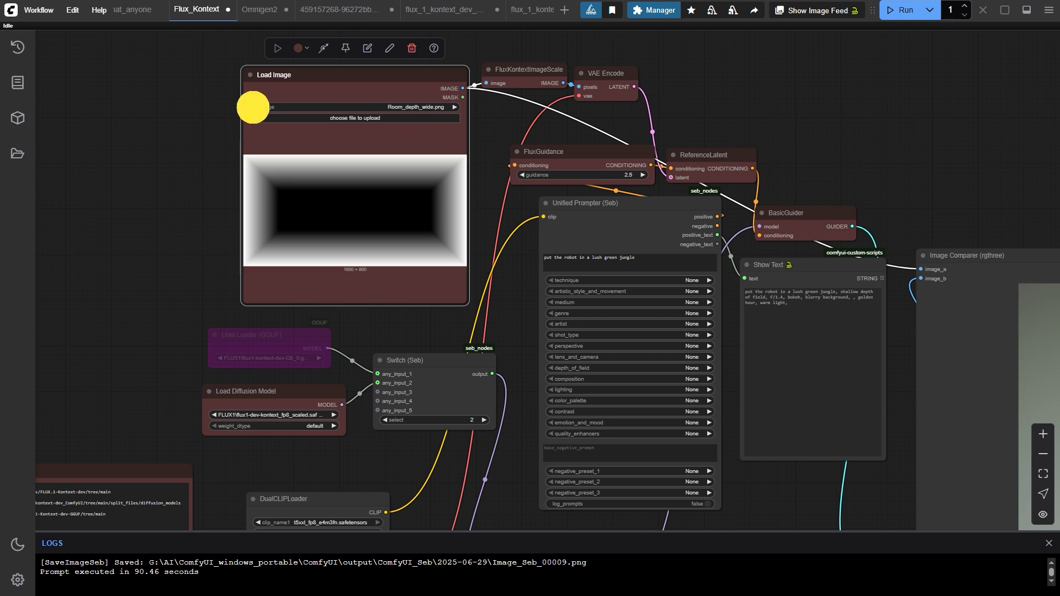
{"action": "left_click", "coordinate": [254, 107]}
{"action": "left_click", "coordinate": [252, 106]}
{"action": "left_click", "coordinate": [252, 106]}
{"action": "left_click", "coordinate": [253, 107]}
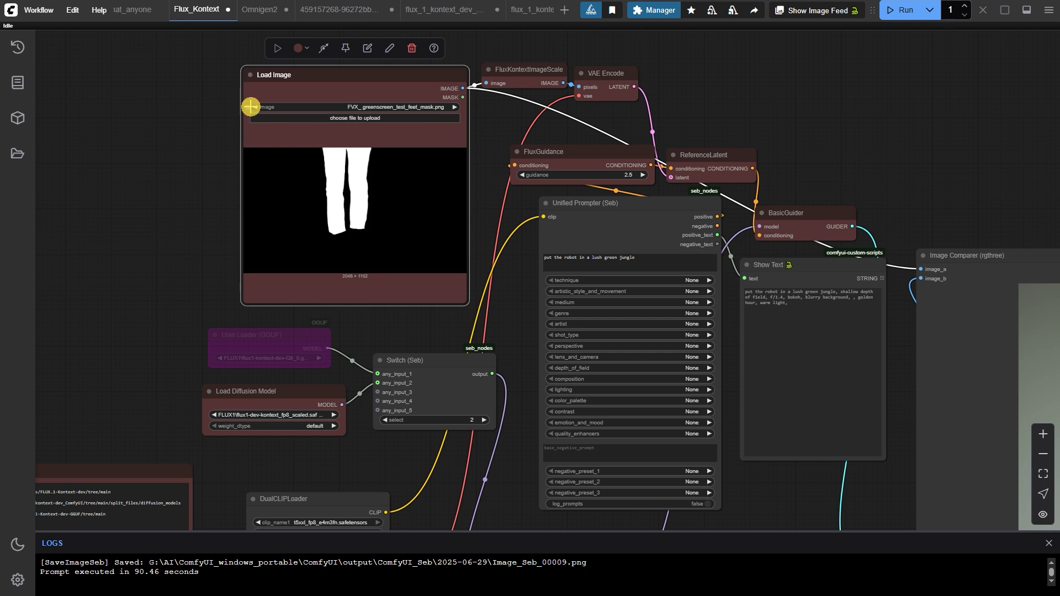
{"action": "left_click", "coordinate": [253, 106]}
{"action": "left_click", "coordinate": [252, 107]}
{"action": "left_click", "coordinate": [252, 107]}
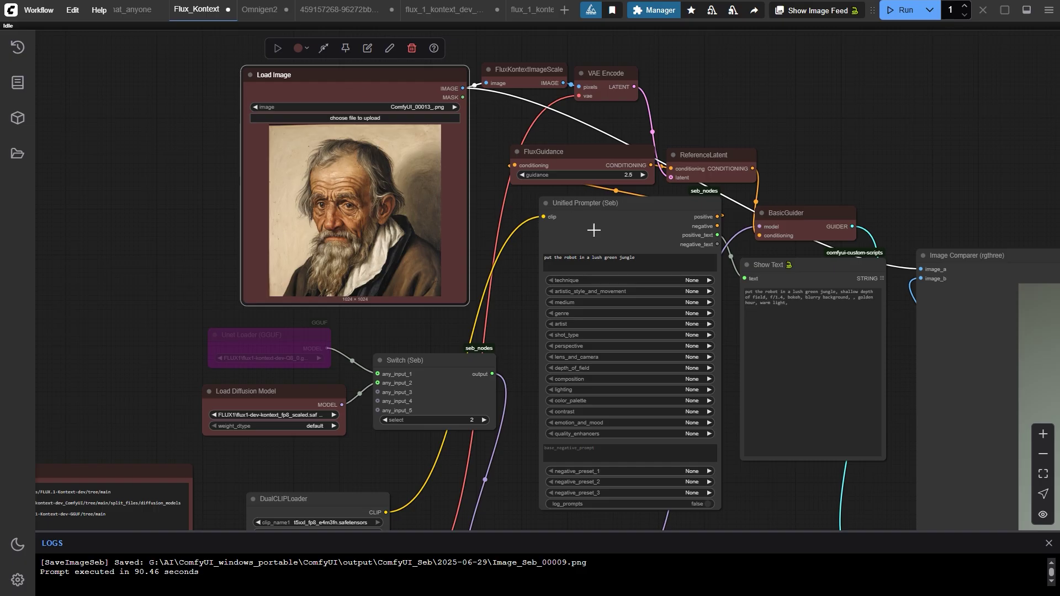
- Try to copy the configured Unified Prompter node from the Omnigen2 workflow and paste it into Flux_Kontext
{"action": "left_click_drag", "start_coordinate": [593, 230], "coordinate": [505, 203]}
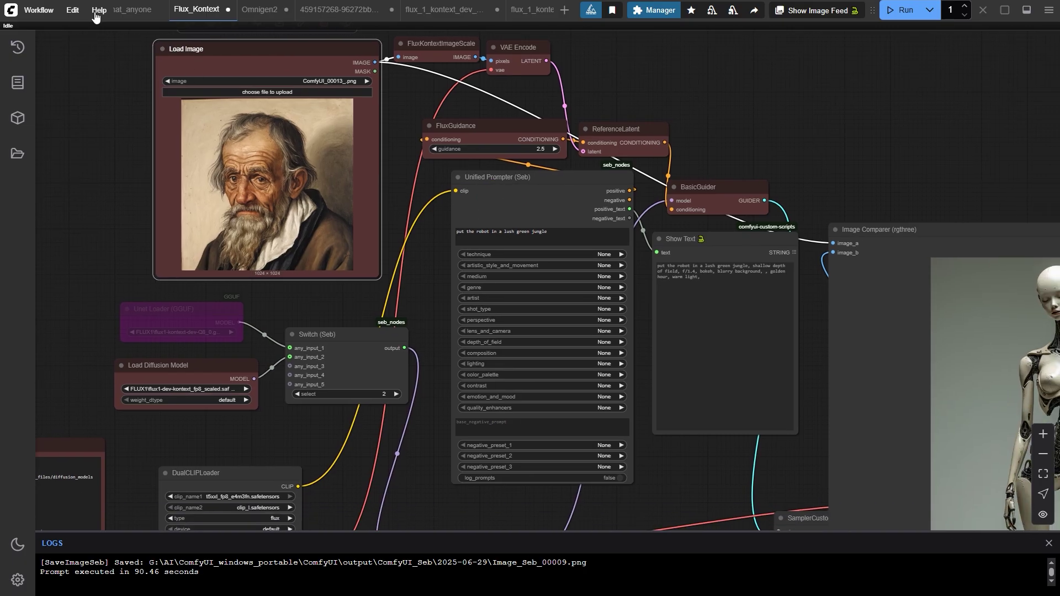
{"action": "left_click", "coordinate": [260, 9]}
{"action": "left_click", "coordinate": [507, 122]}
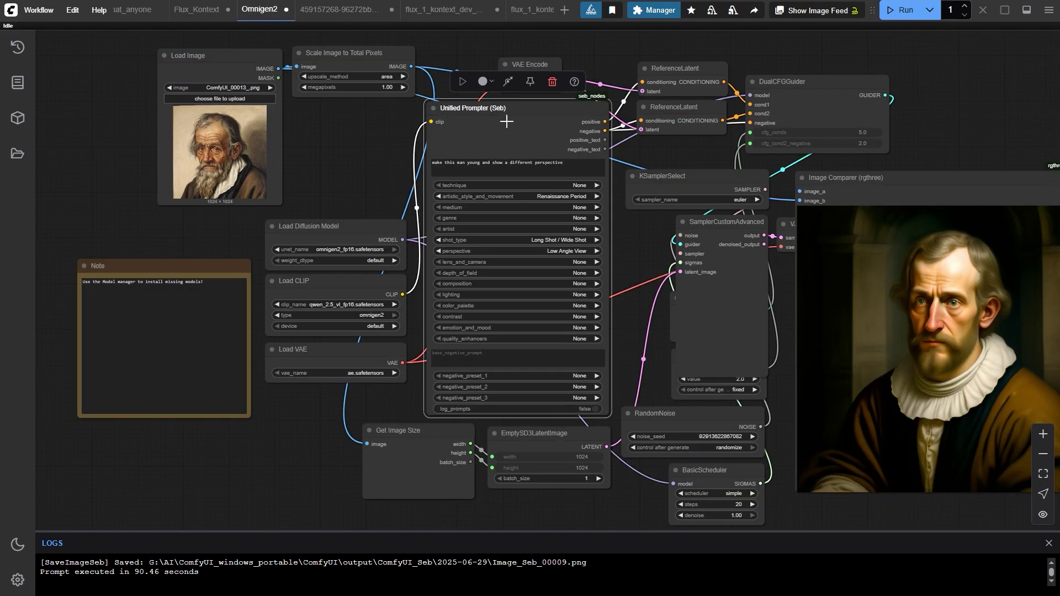
{"action": "key", "text": "ctrl+c"}
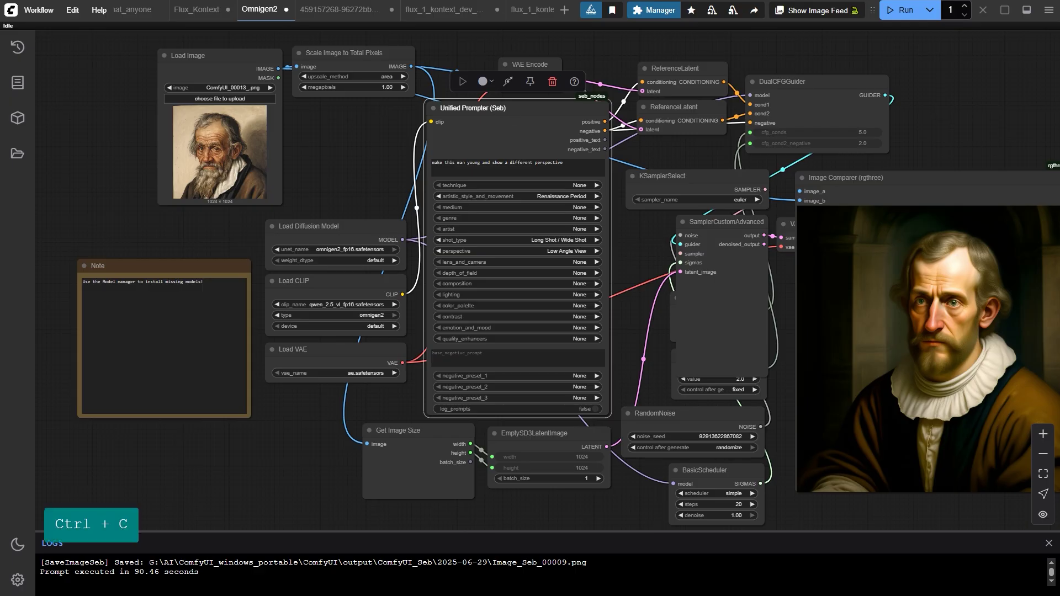
{"action": "left_click", "coordinate": [169, 9]}
{"action": "key", "text": "ctrl+v"}
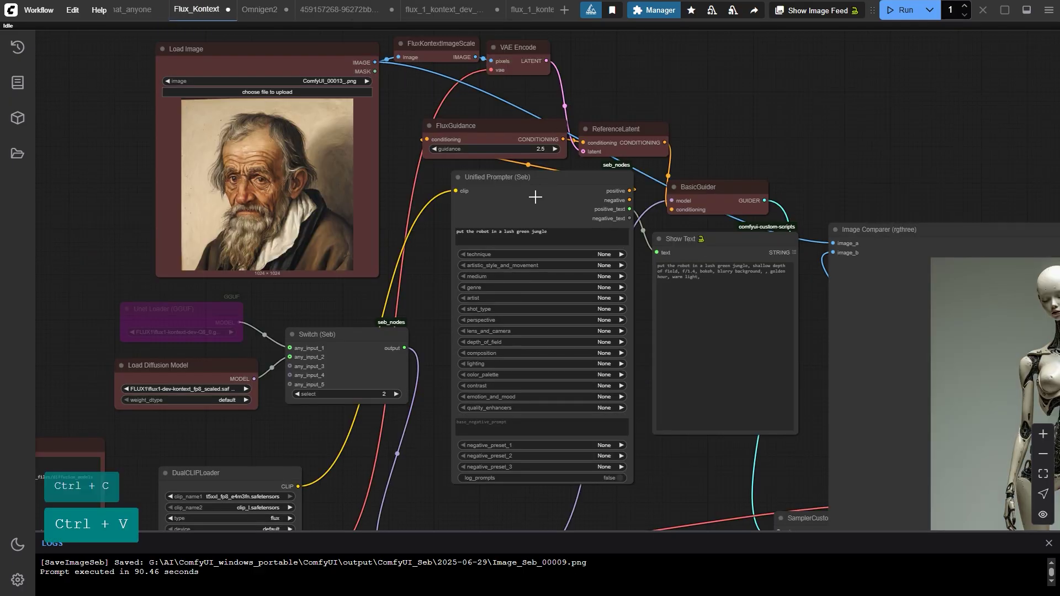
{"action": "left_click_drag", "start_coordinate": [516, 177], "coordinate": [525, 177]}
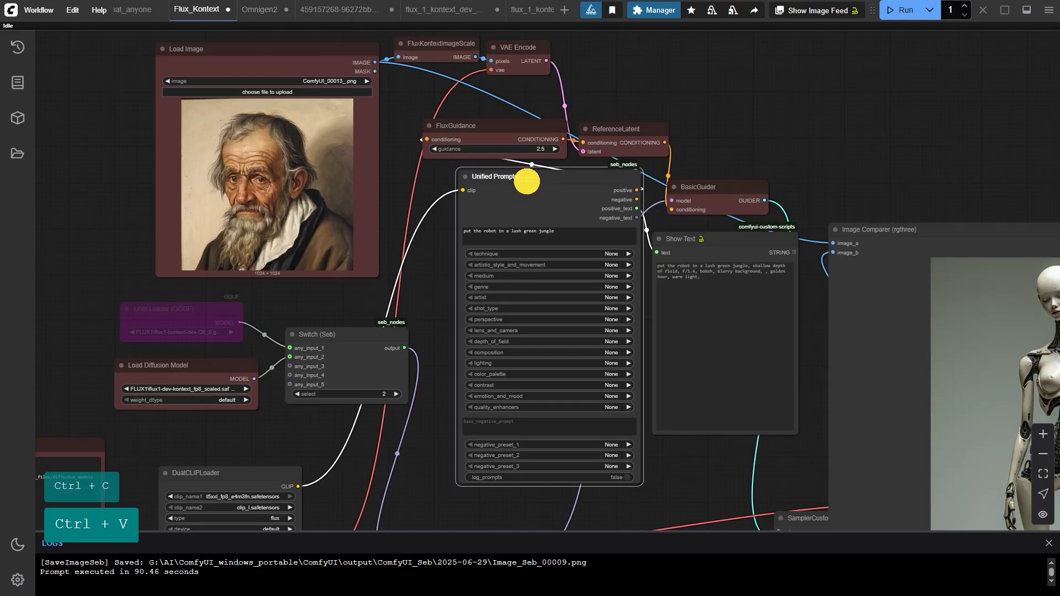
{"action": "left_click", "coordinate": [259, 13]}
{"action": "left_click", "coordinate": [491, 115]}
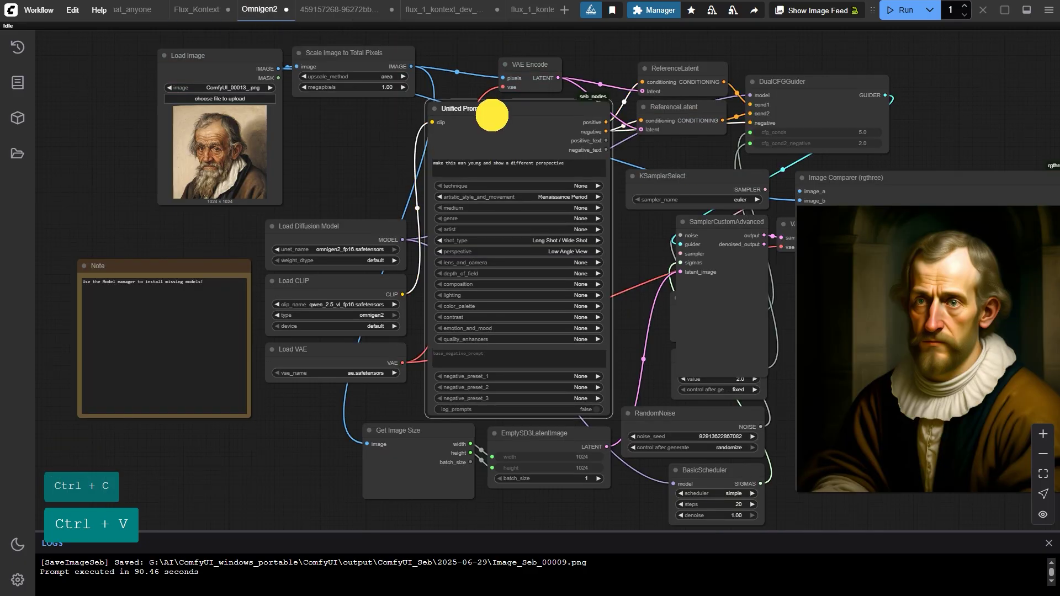
{"action": "key", "text": "ctrl+c"}
{"action": "left_click", "coordinate": [194, 9]}
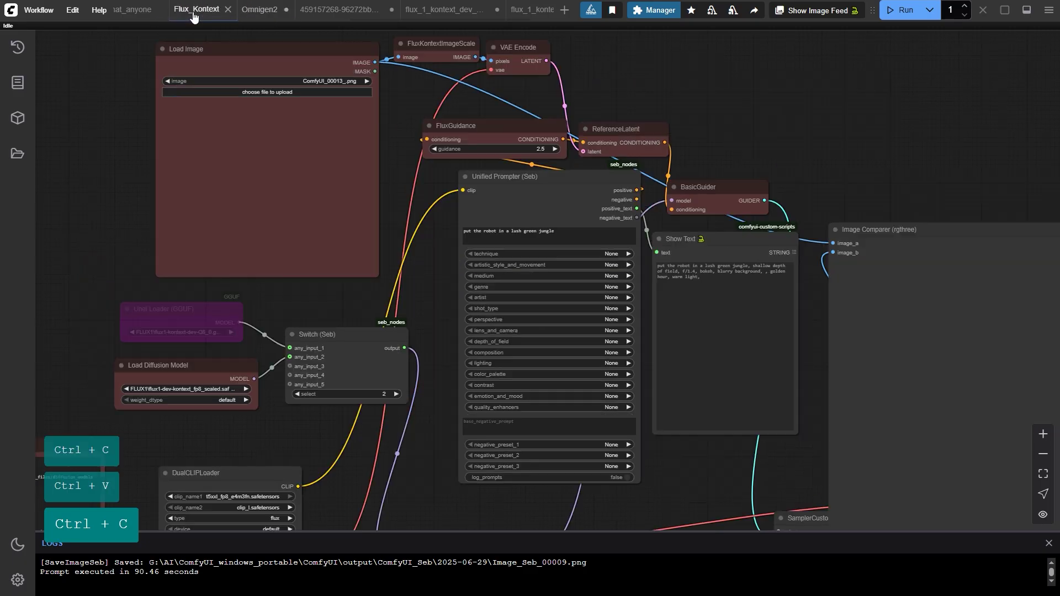
{"action": "key", "text": "ctrl+v"}
{"action": "left_click", "coordinate": [520, 177]}
{"action": "left_click_drag", "start_coordinate": [520, 178], "coordinate": [509, 175]}
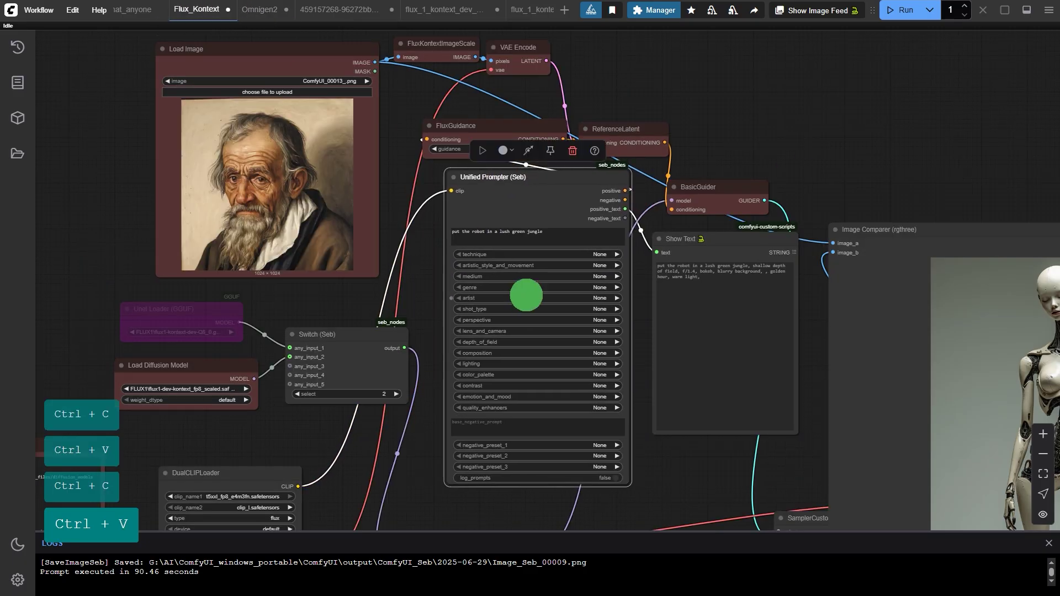
- Replace the Flux_Kontext Unified Prompter's text with the Omnigen2 prompt "make this man young and show a different perspective"
{"action": "scroll", "coordinate": [499, 253], "scroll_direction": "up", "scroll_amount": 4}
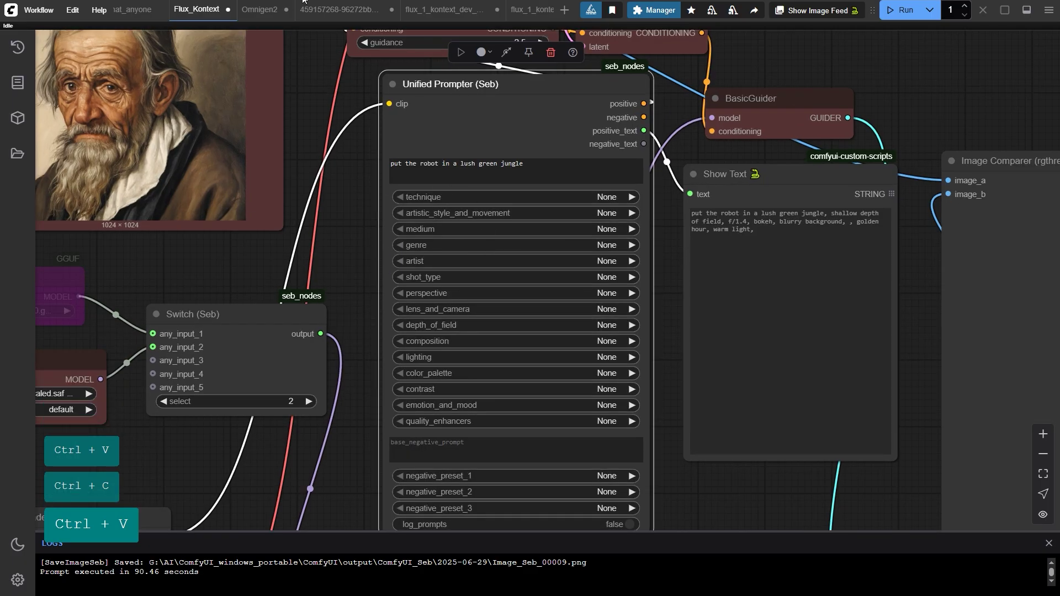
{"action": "left_click", "coordinate": [260, 10]}
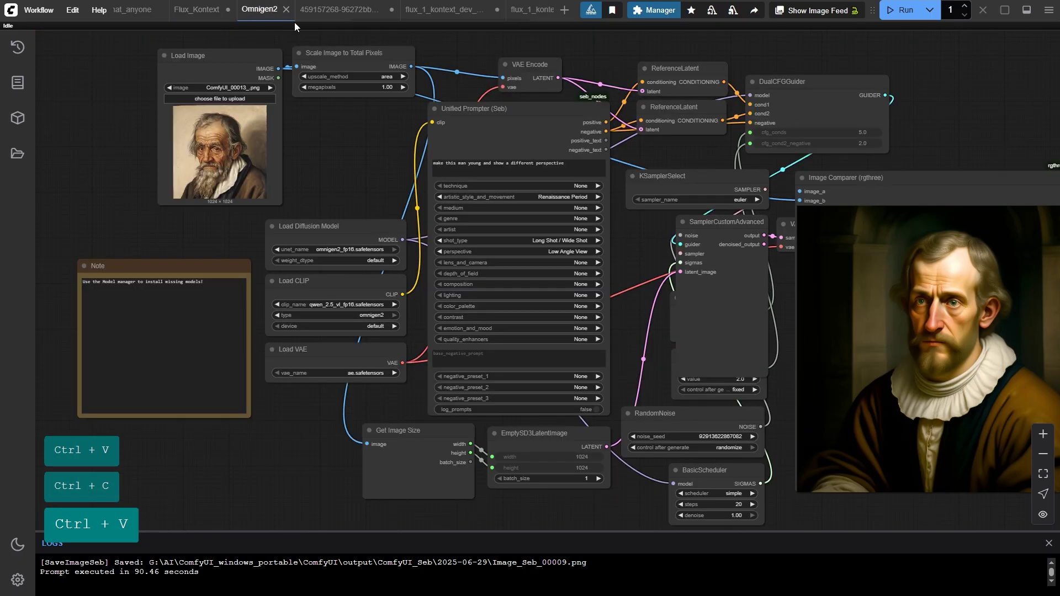
{"action": "left_click", "coordinate": [569, 164]}
{"action": "triple_click", "coordinate": [570, 164]}
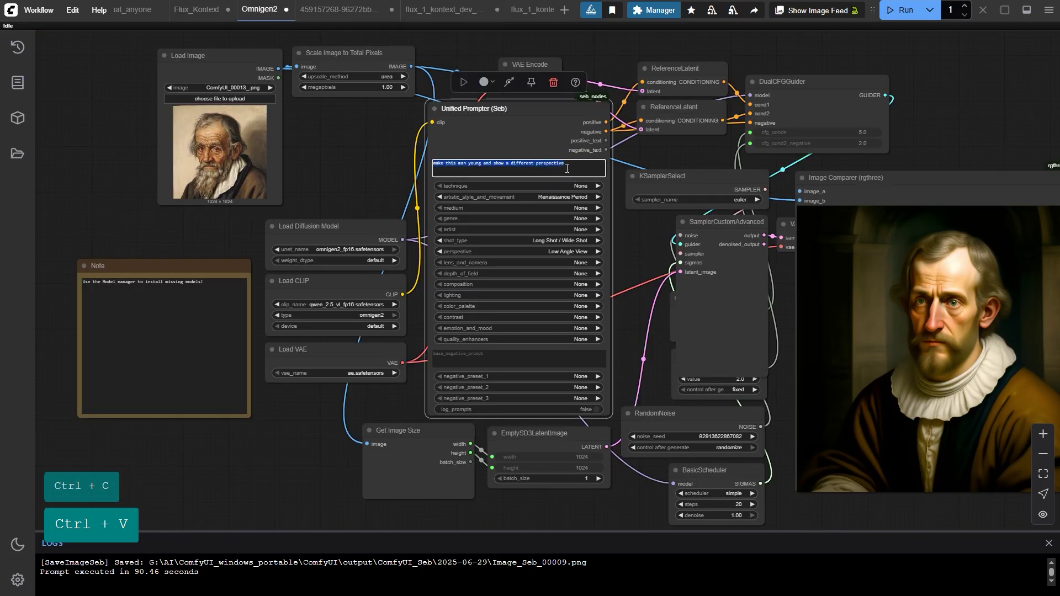
{"action": "key", "text": "ctrl+c"}
{"action": "left_click", "coordinate": [197, 10]}
{"action": "left_click", "coordinate": [542, 169]}
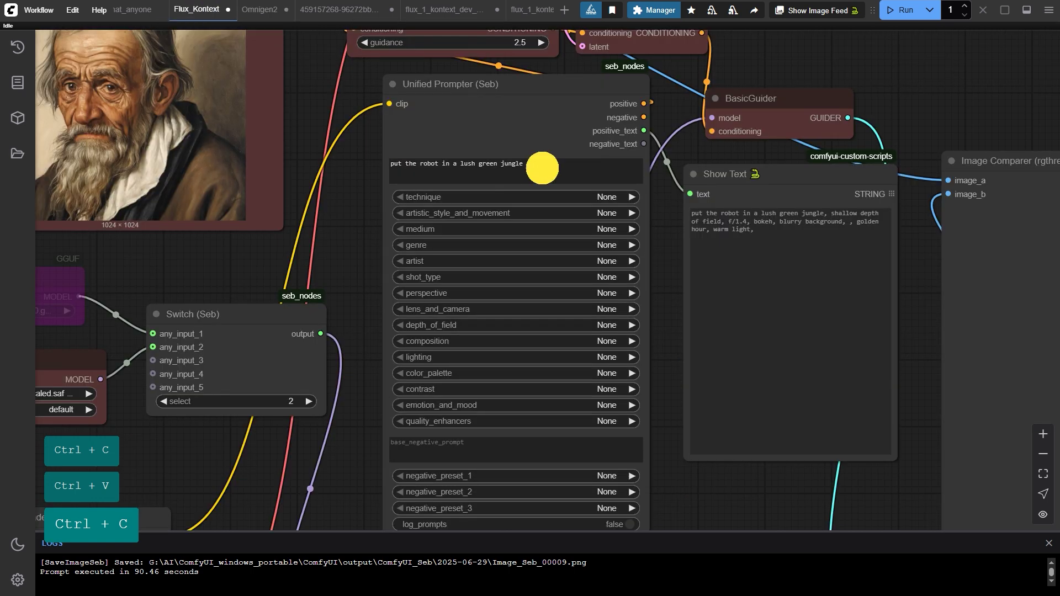
{"action": "triple_click", "coordinate": [542, 168]}
{"action": "key", "text": "ctrl+v"}
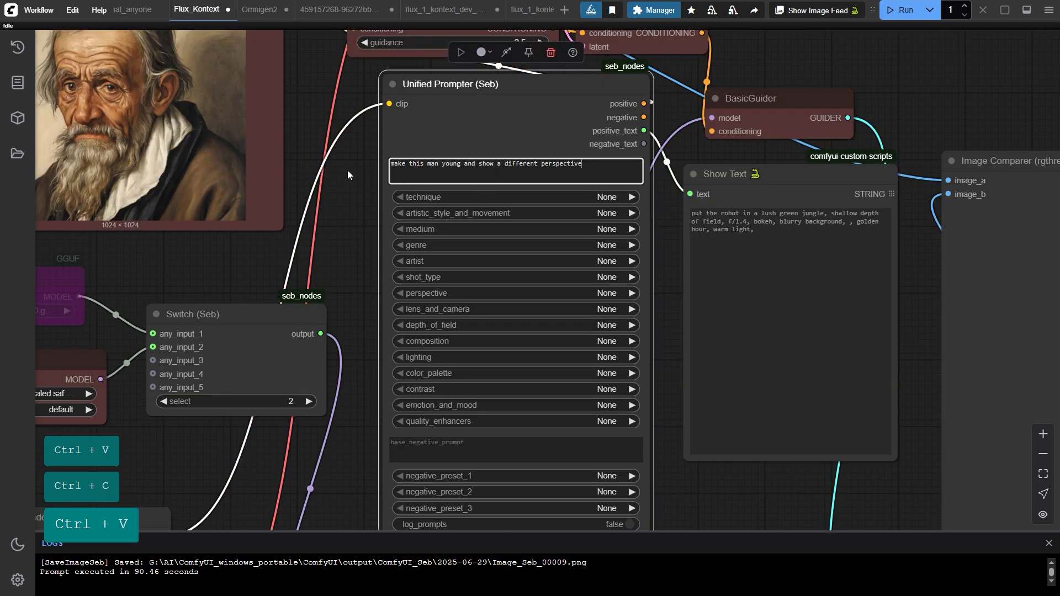
- Match the Omnigen2 prompter options in Flux_Kontext by setting shot_type to Long Shot / Wide Shot and perspective to Low Angle View
{"action": "left_click", "coordinate": [260, 11]}
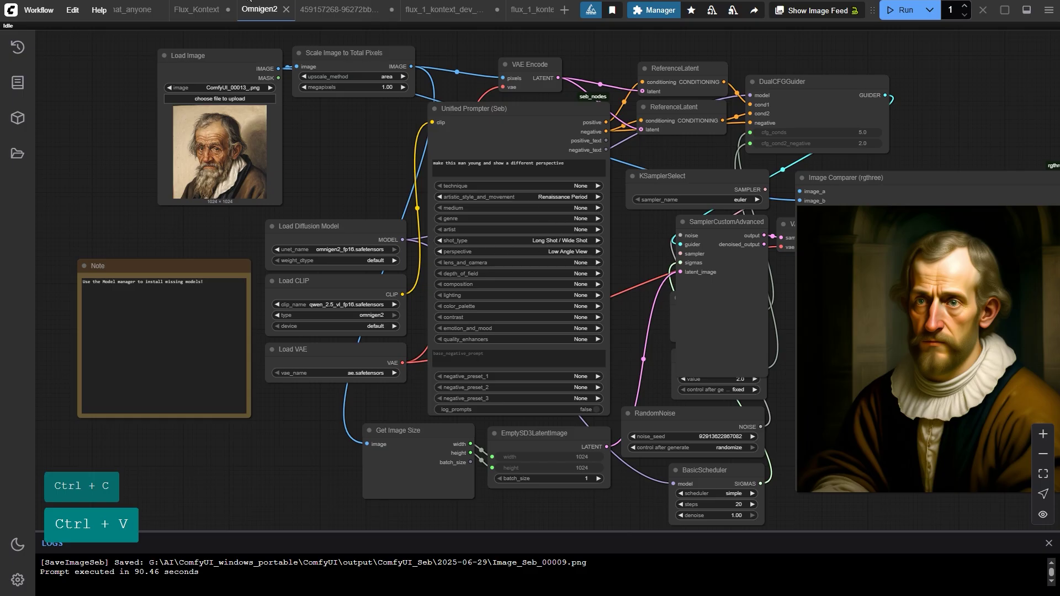
{"action": "left_click", "coordinate": [193, 9]}
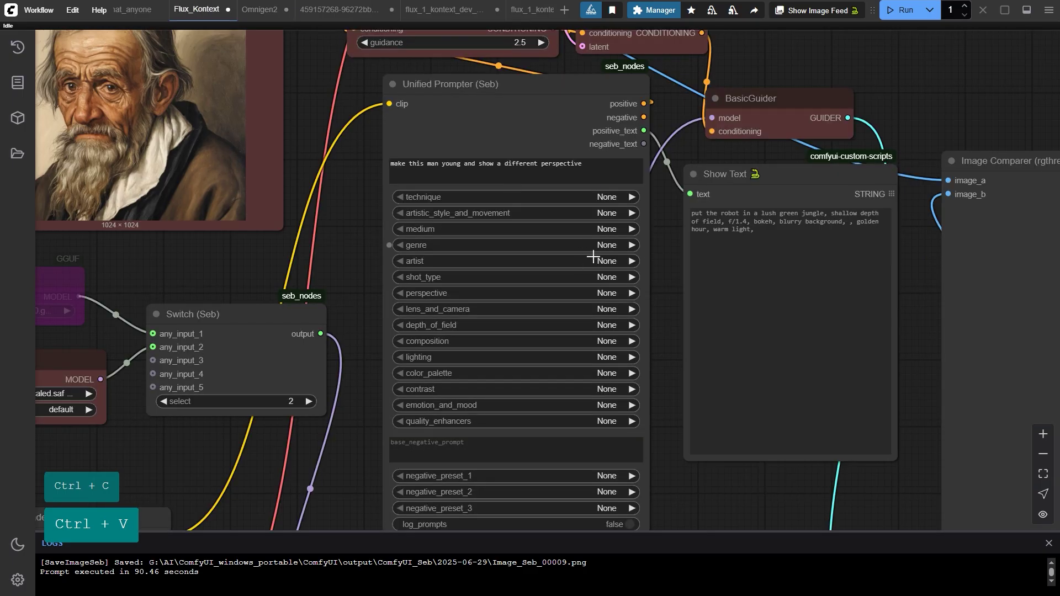
{"action": "left_click", "coordinate": [587, 277]}
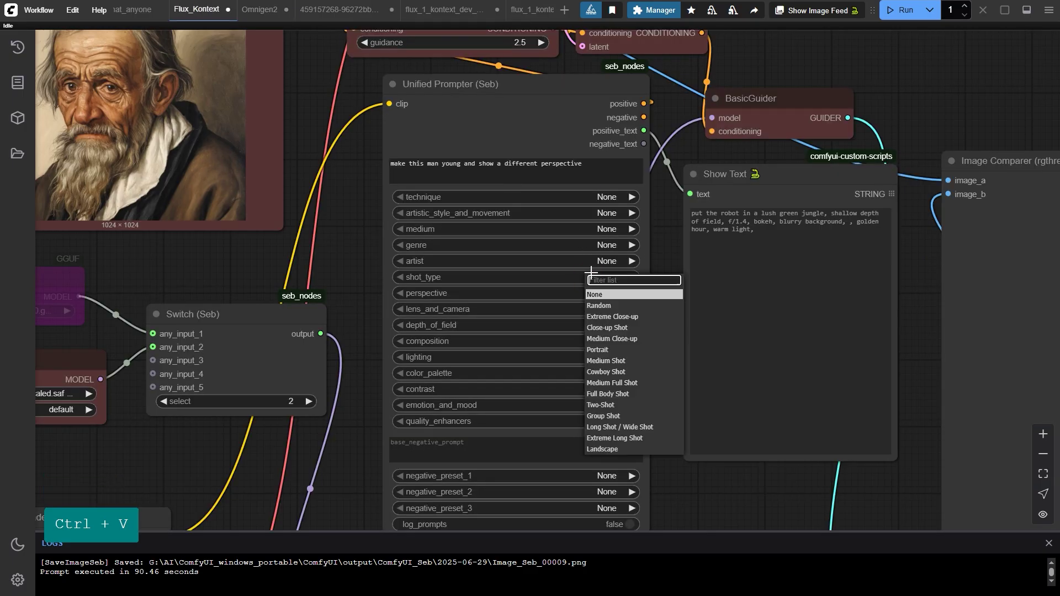
{"action": "left_click", "coordinate": [619, 428]}
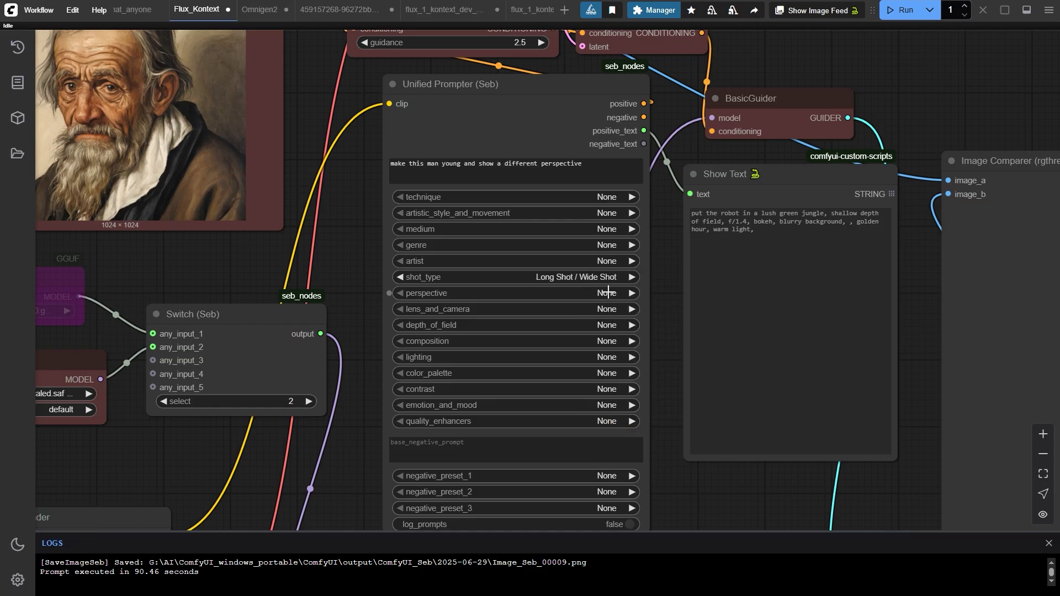
{"action": "left_click", "coordinate": [607, 293]}
{"action": "left_click", "coordinate": [639, 352]}
{"action": "scroll", "coordinate": [414, 296], "scroll_direction": "down", "scroll_amount": 2}
{"action": "scroll", "coordinate": [381, 314], "scroll_direction": "left", "scroll_amount": 5}
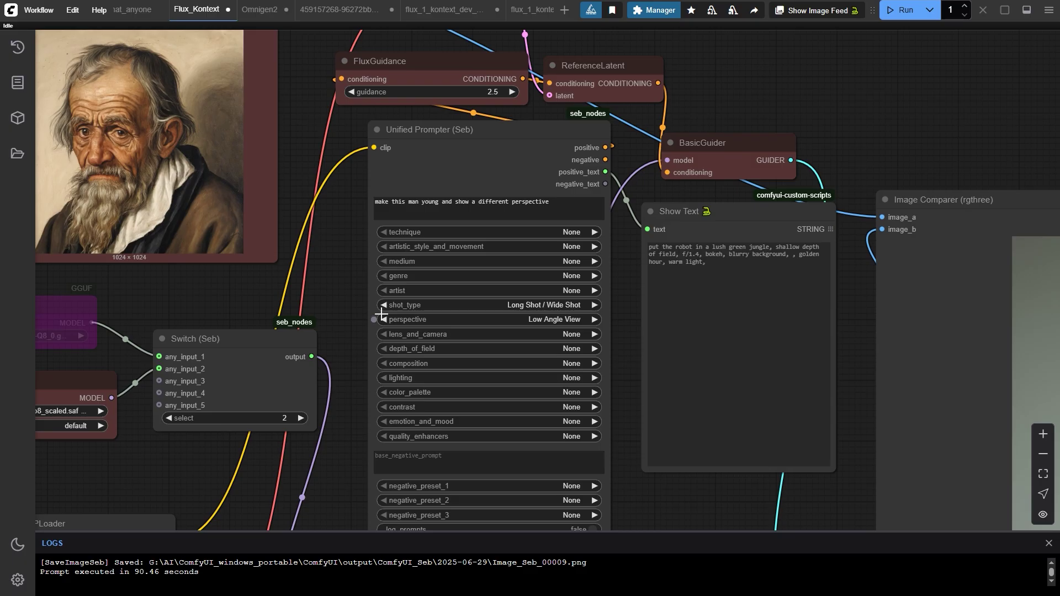
{"action": "scroll", "coordinate": [433, 268], "scroll_direction": "down", "scroll_amount": 1}
{"action": "scroll", "coordinate": [458, 287], "scroll_direction": "left", "scroll_amount": 3}
{"action": "scroll", "coordinate": [458, 287], "scroll_direction": "down", "scroll_amount": 2}
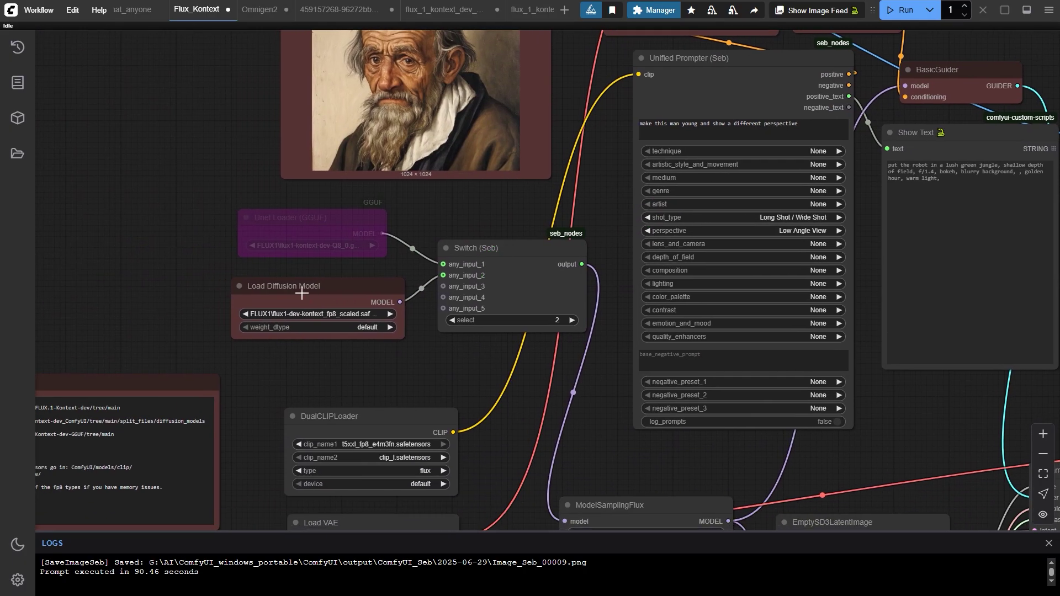
{"action": "left_click_drag", "start_coordinate": [310, 297], "coordinate": [309, 288]}
{"action": "scroll", "coordinate": [136, 376], "scroll_direction": "left", "scroll_amount": 6}
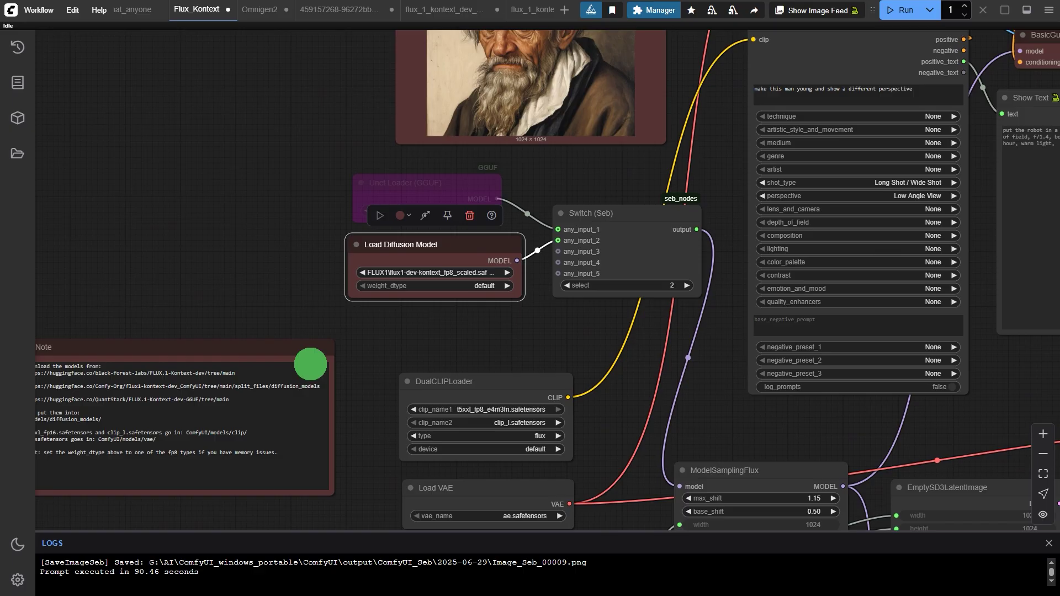
{"action": "scroll", "coordinate": [136, 376], "scroll_direction": "up", "scroll_amount": 4}
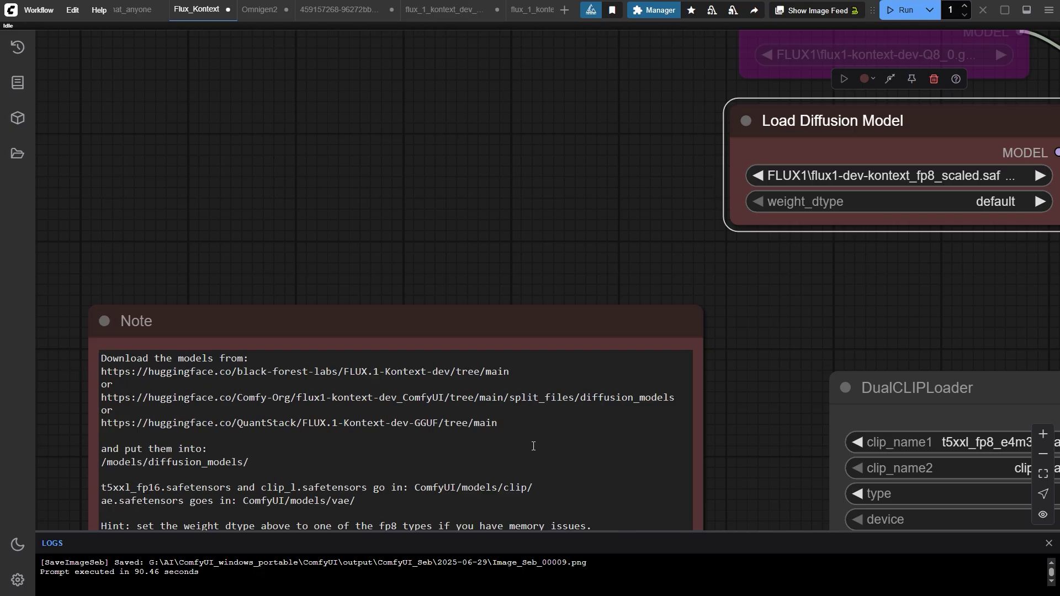
{"action": "scroll", "coordinate": [526, 422], "scroll_direction": "right", "scroll_amount": 2}
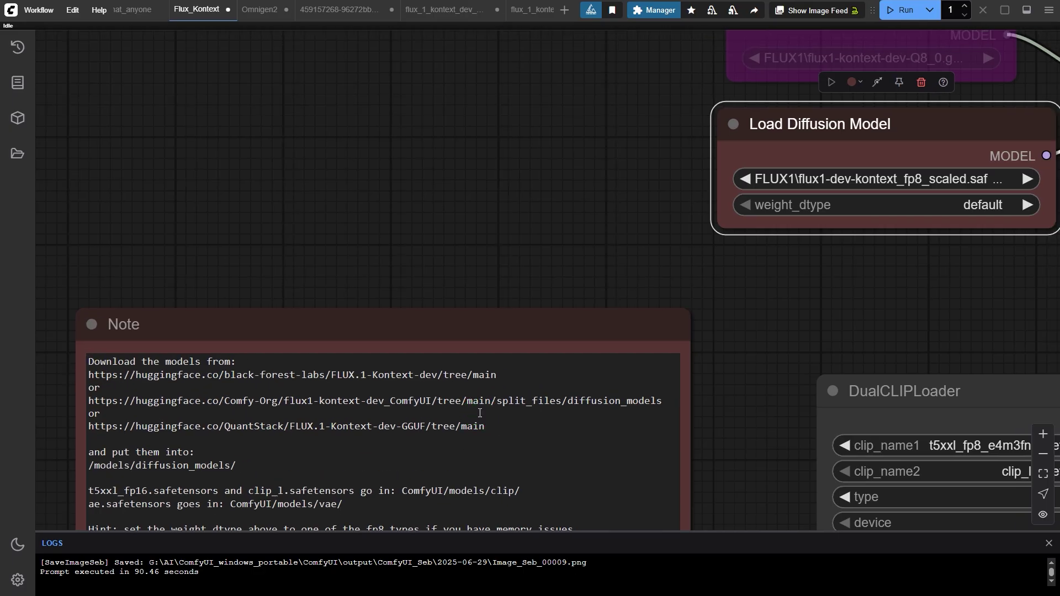
{"action": "scroll", "coordinate": [555, 425], "scroll_direction": "right", "scroll_amount": 4}
{"action": "scroll", "coordinate": [491, 430], "scroll_direction": "down", "scroll_amount": 1}
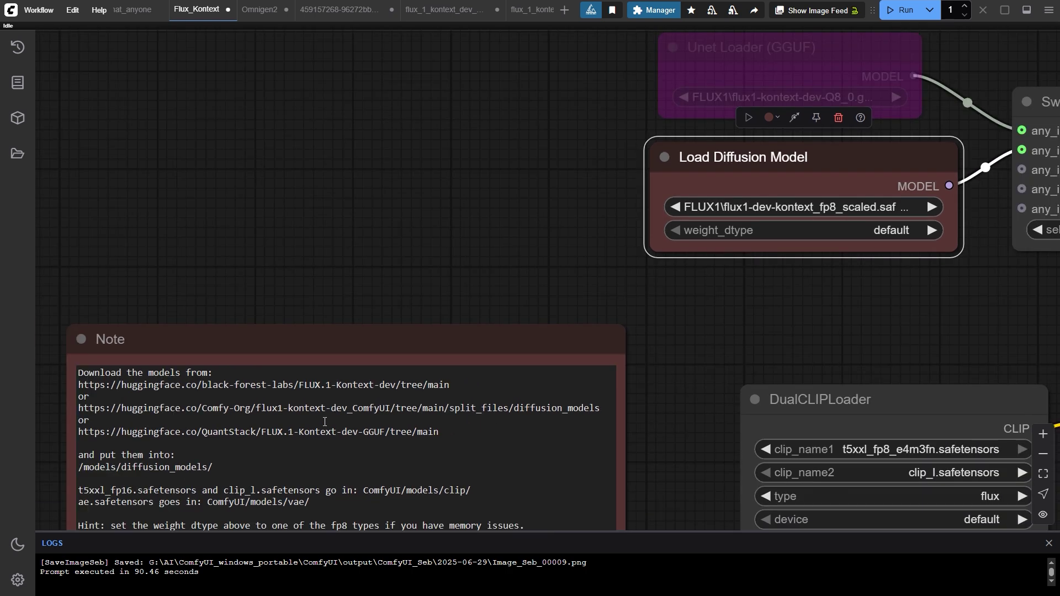
{"action": "left_click_drag", "start_coordinate": [82, 386], "coordinate": [479, 390]}
{"action": "key", "text": "ctrl+c"}
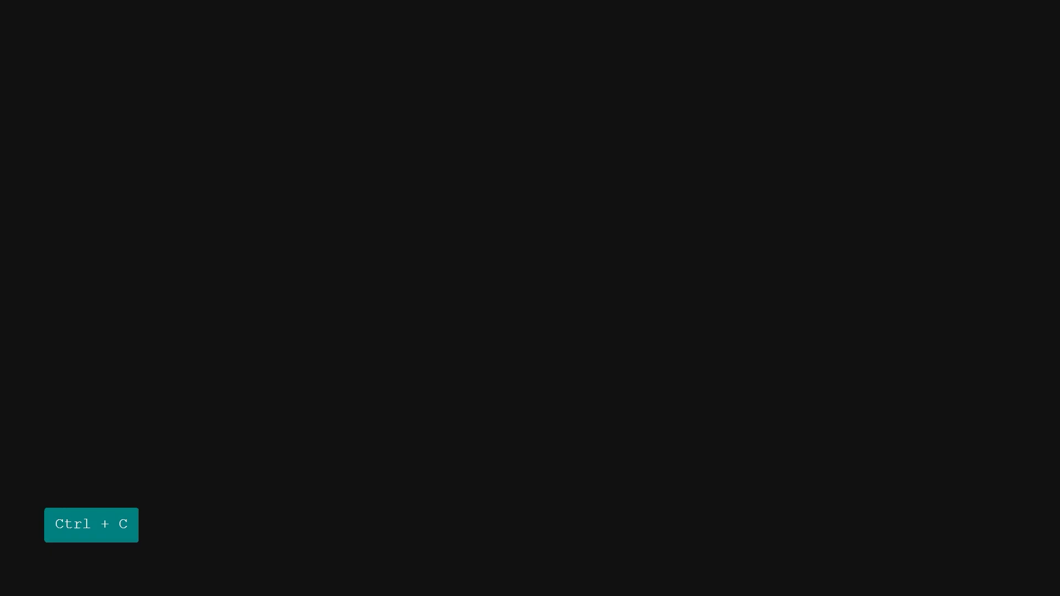
- Open the copied FLUX.1-Kontext-dev file listing on Hugging Face, correcting the address so it ends in tree/main
{"action": "key", "text": "ctrl+v"}
{"action": "key", "text": "Return"}
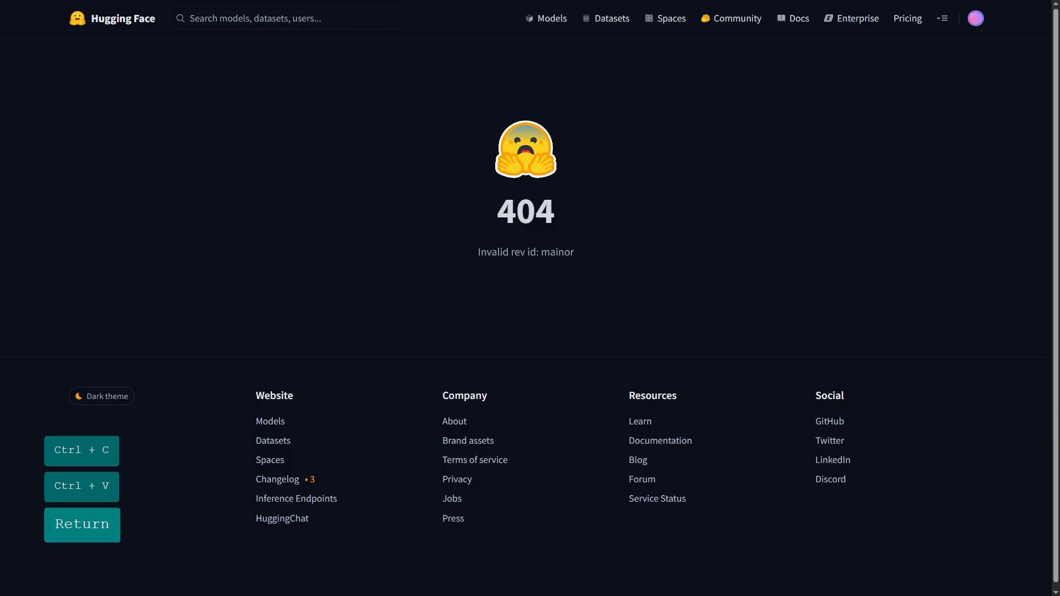
{"action": "key", "text": "BackSpace"}
{"action": "key", "text": "BackSpace"}
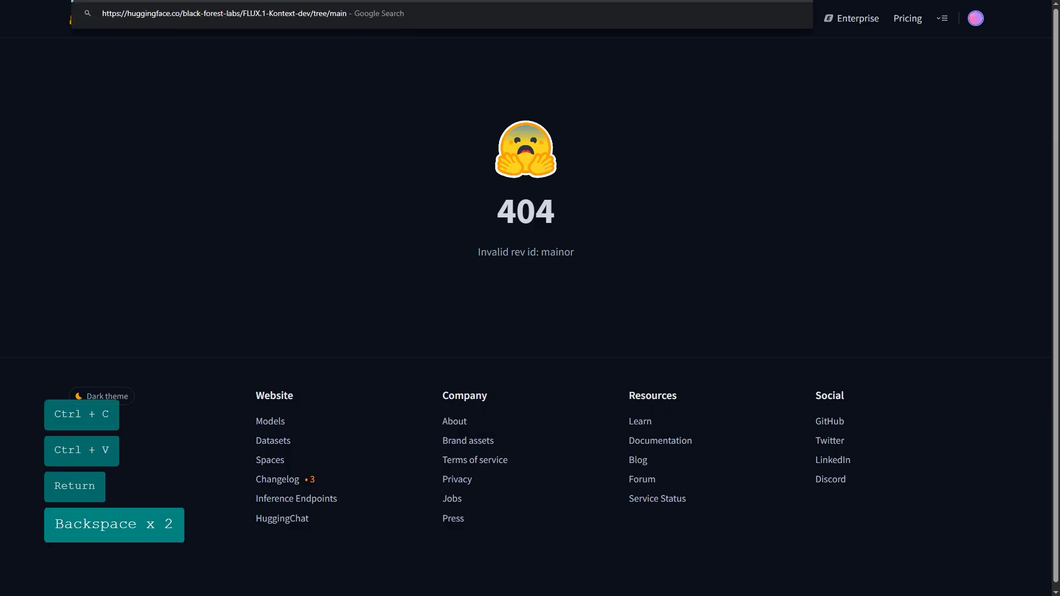
{"action": "key", "text": "Return"}
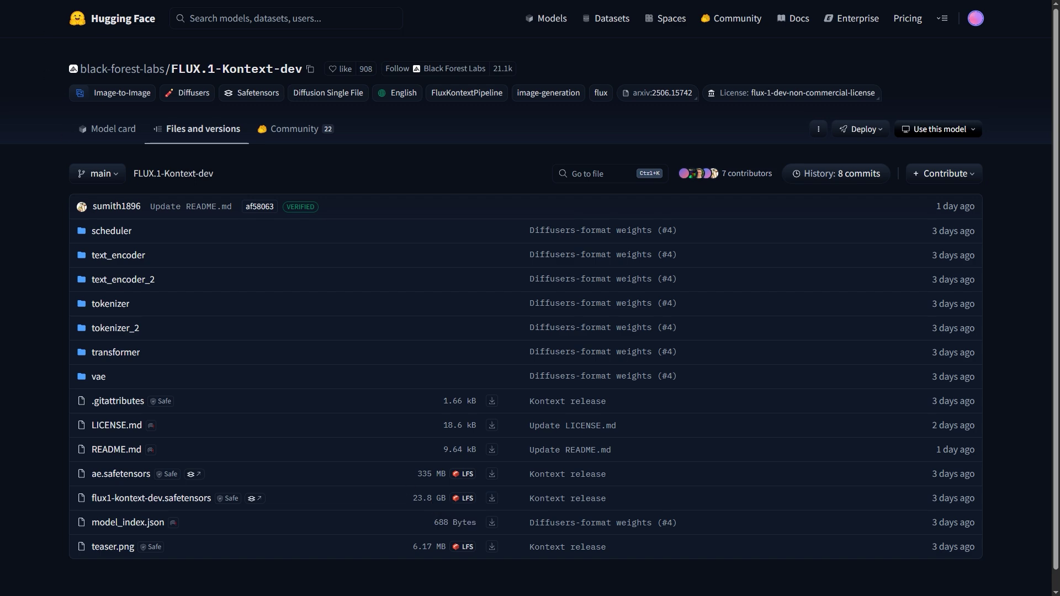
- Copy the Comfy-Org/flux1-kontext-dev_ComfyUI diffusion_models link from the ComfyUI Note node and open it in the browser
{"action": "key", "text": "alt+Tab"}
{"action": "left_click", "coordinate": [403, 414]}
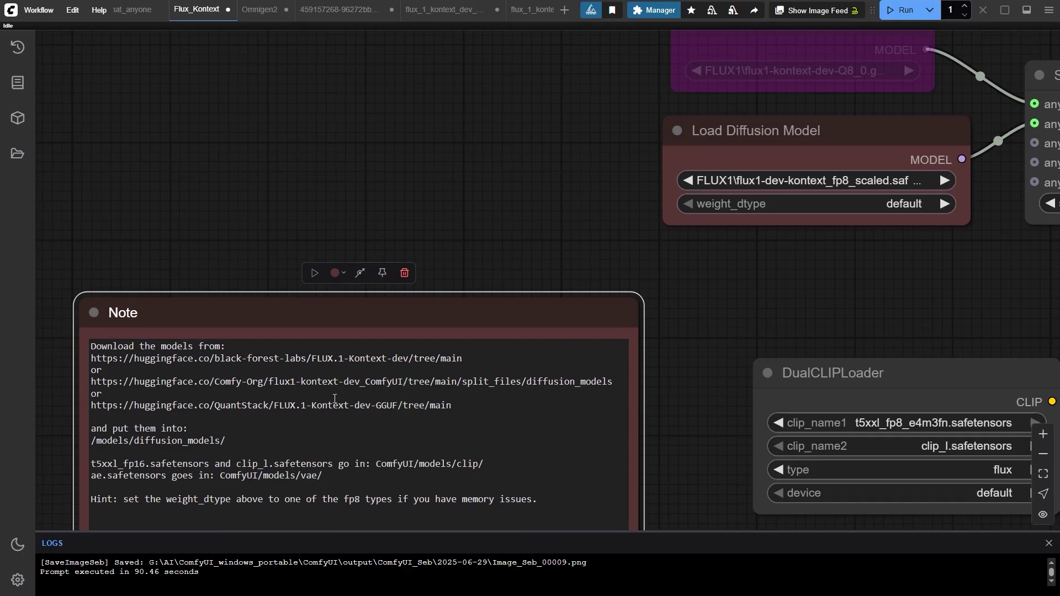
{"action": "left_click_drag", "start_coordinate": [615, 381], "coordinate": [90, 381]}
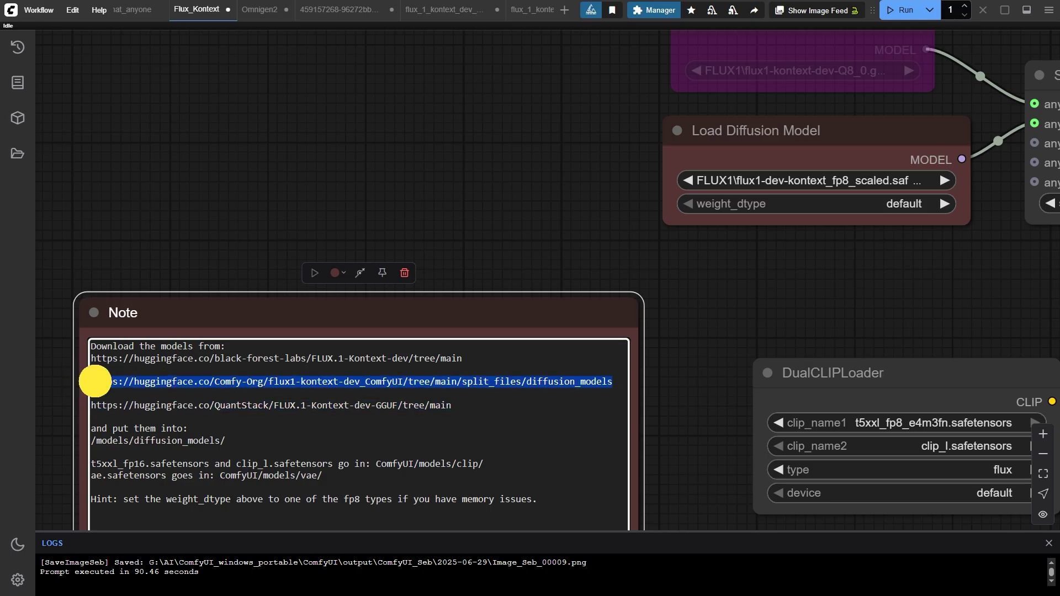
{"action": "key", "text": "ctrl+c"}
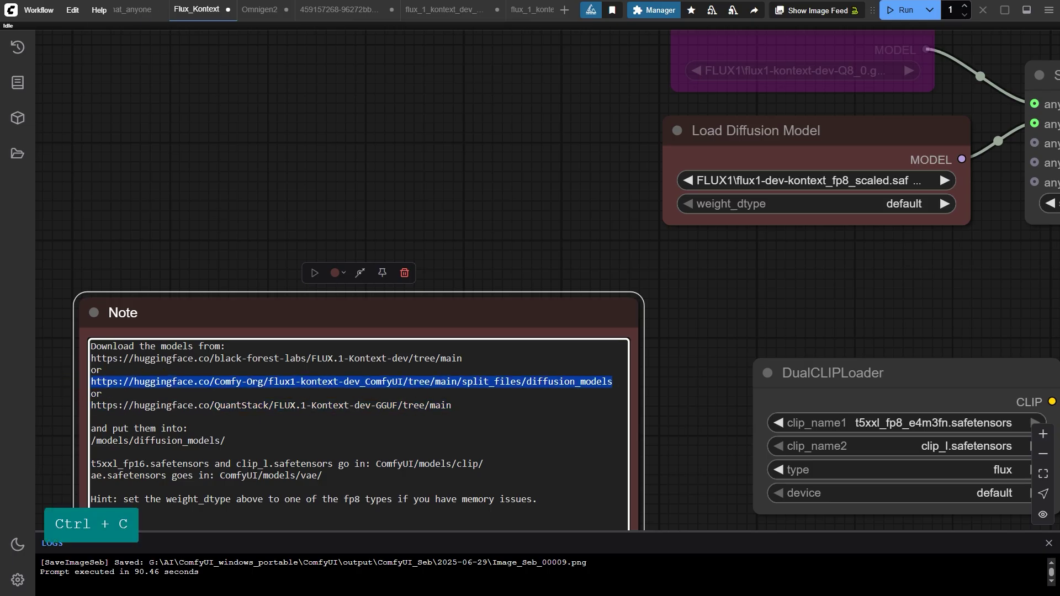
{"action": "key", "text": "alt+Tab"}
{"action": "key", "text": "ctrl+v"}
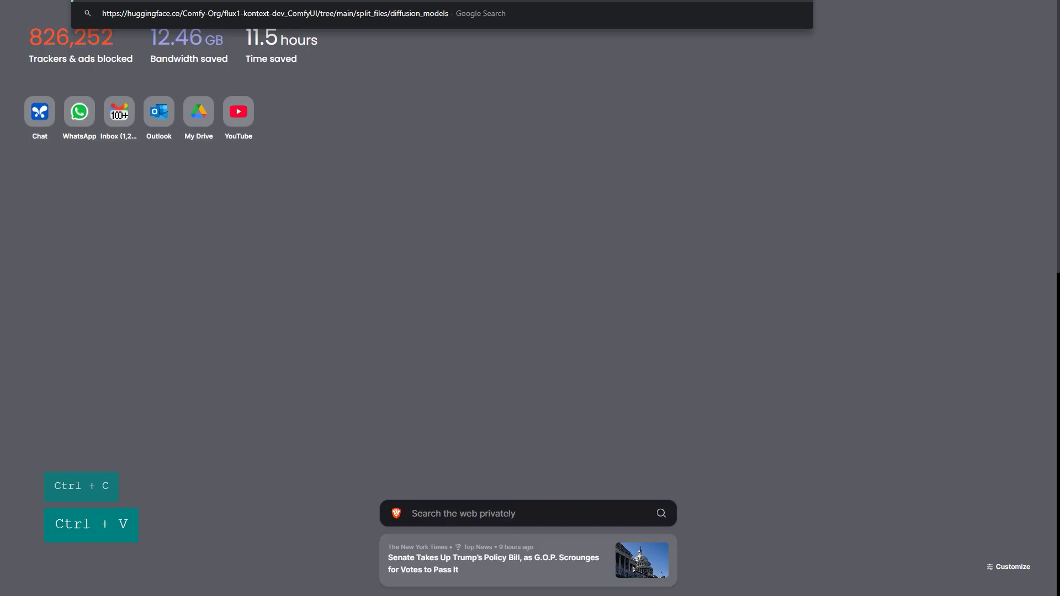
{"action": "key", "text": "Return"}
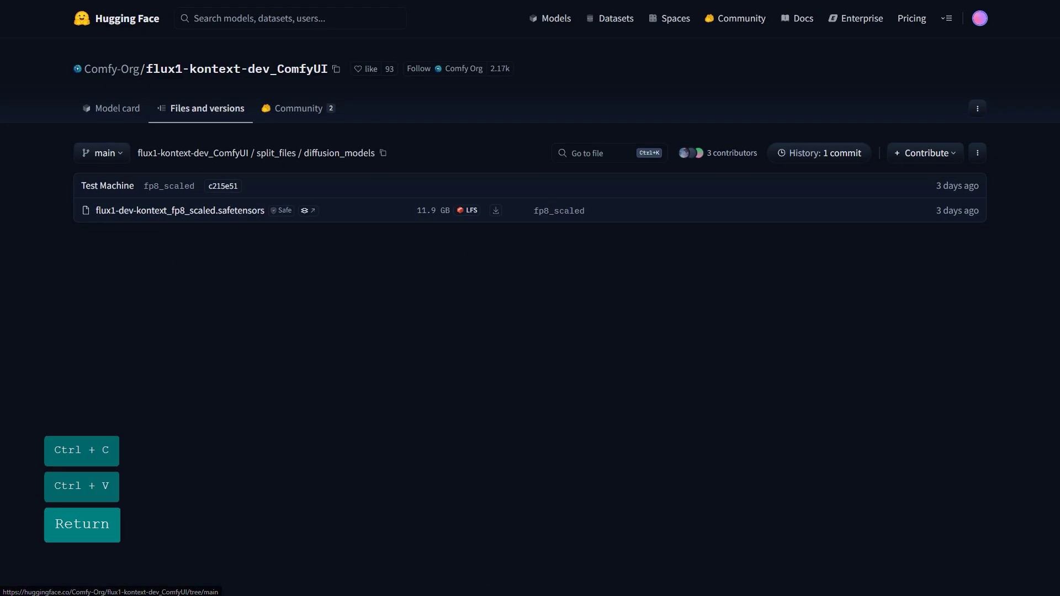
- Copy the QuantStack/FLUX.1-Kontext-dev-GGUF link from the ComfyUI Note node and open it in the browser
{"action": "key", "text": "alt+Tab"}
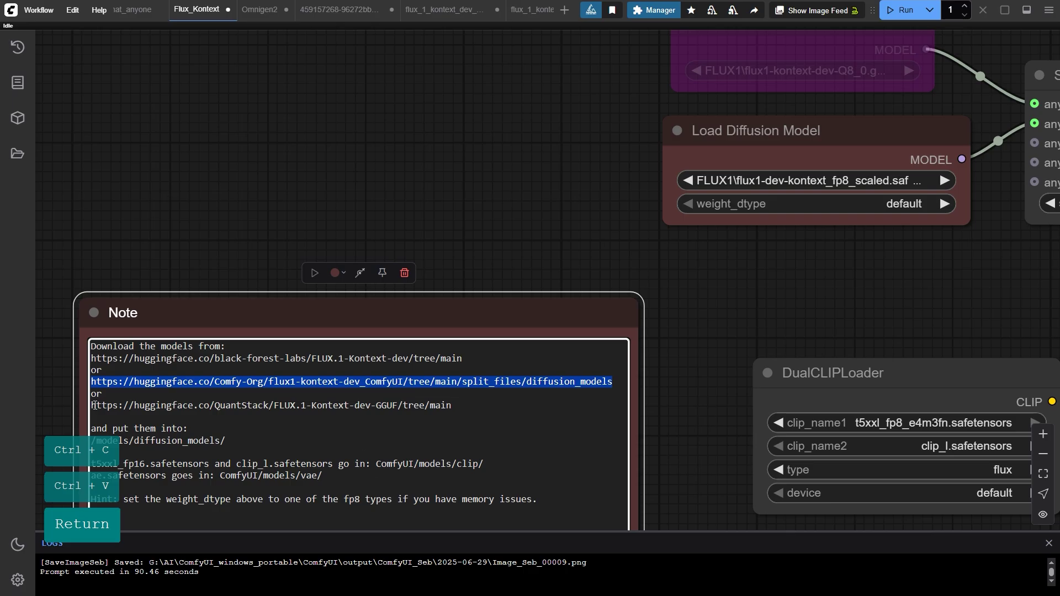
{"action": "left_click", "coordinate": [95, 406]}
{"action": "left_click_drag", "start_coordinate": [454, 406], "coordinate": [89, 403]}
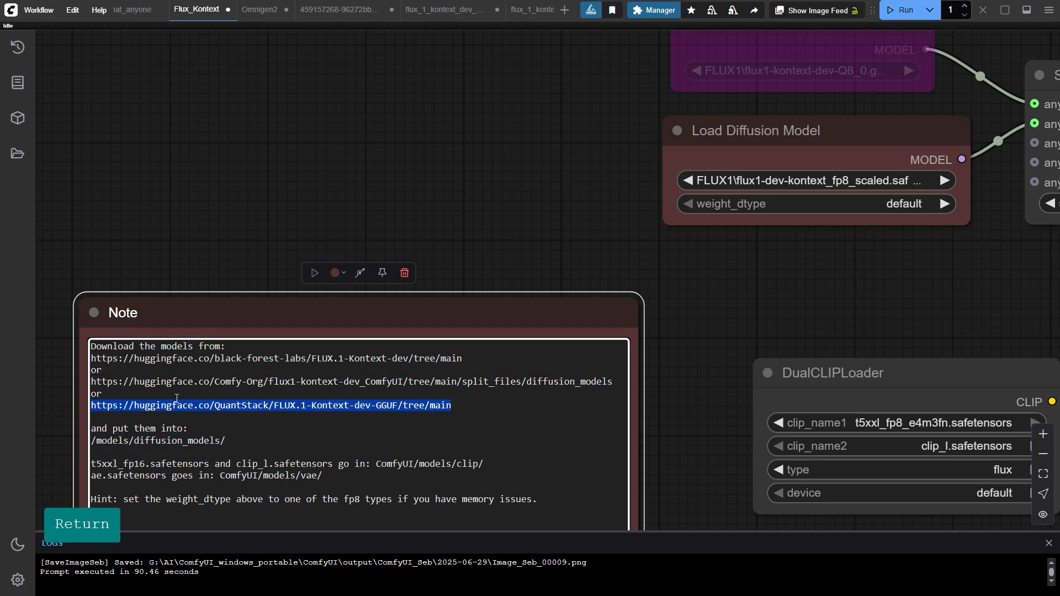
{"action": "key", "text": "ctrl+c"}
{"action": "key", "text": "ctrl+v"}
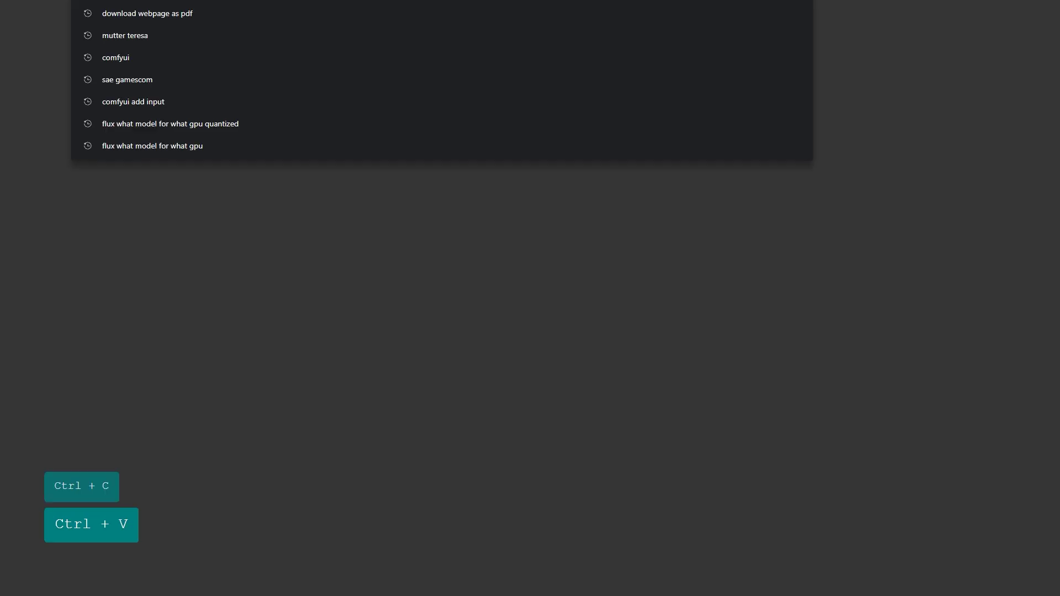
{"action": "key", "text": "Return"}
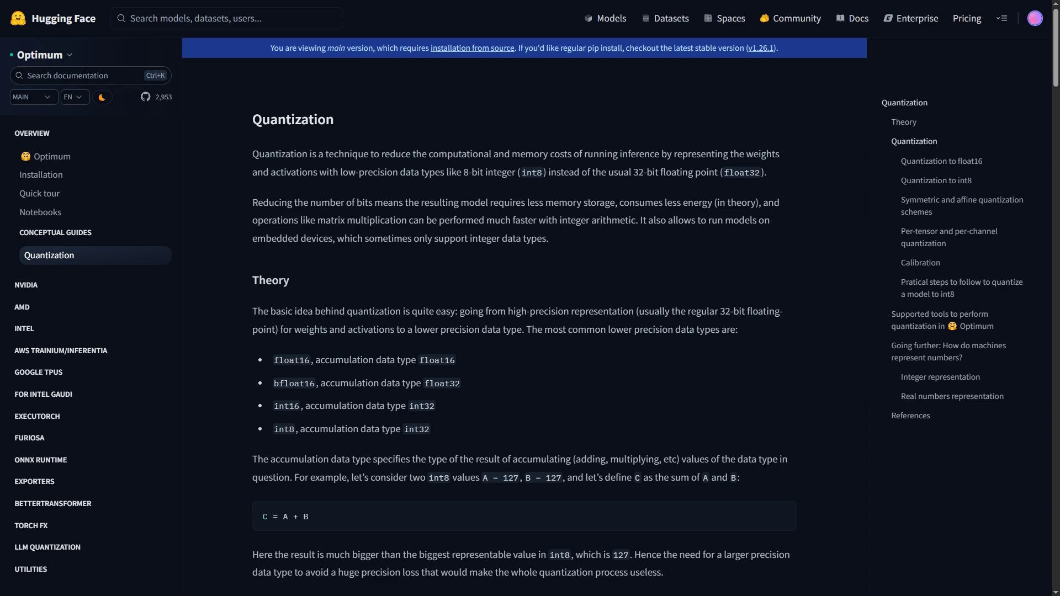
- Go back to the city96/FLUX.1-dev-gguf page, open its hardware settings and choose NVIDIA as the provider for a new GPU
{"action": "key", "text": "alt+Left"}
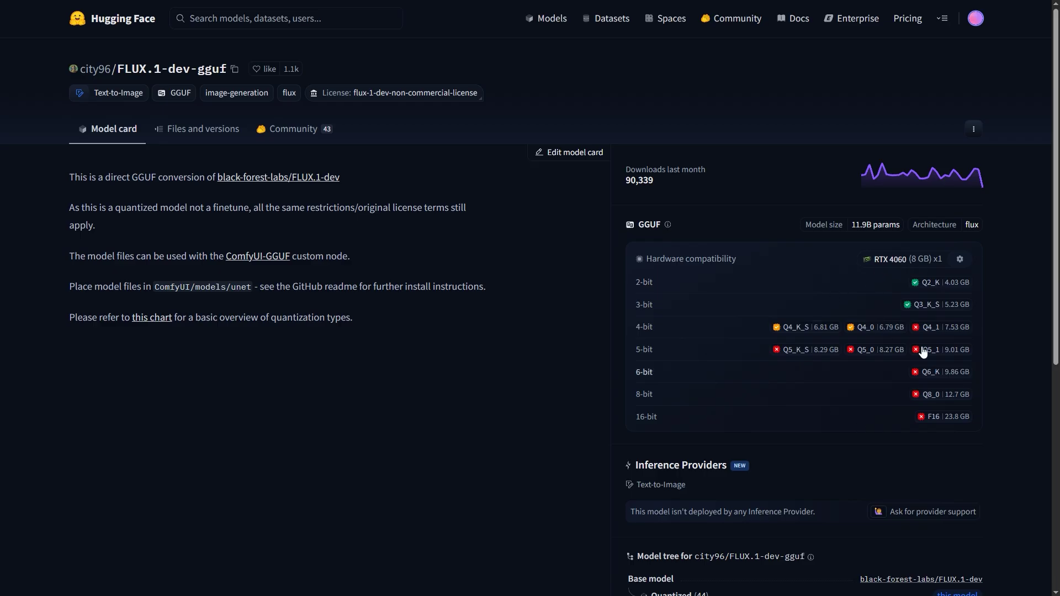
{"action": "left_click", "coordinate": [959, 260]}
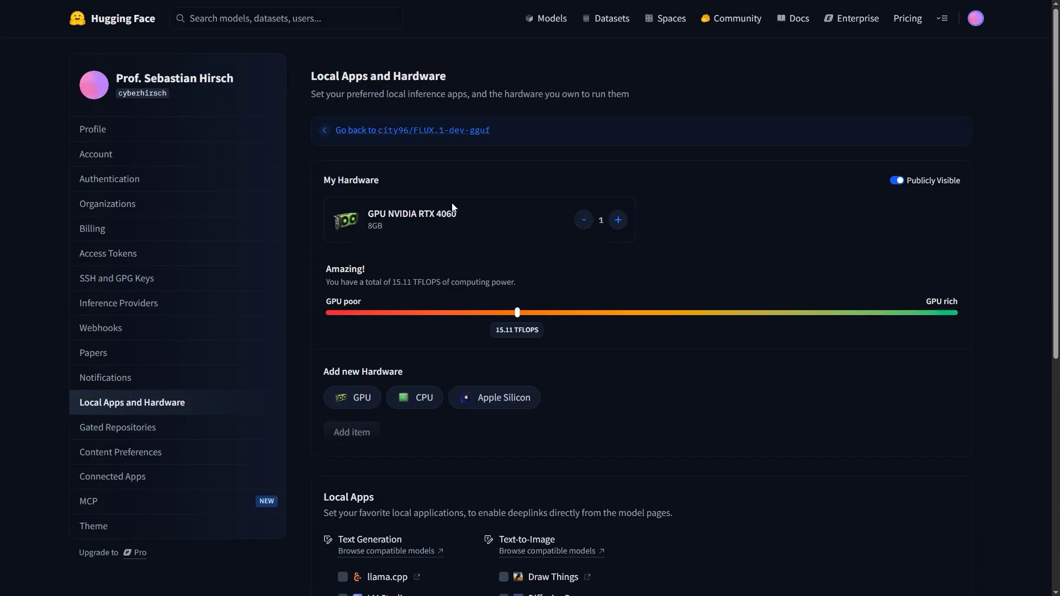
{"action": "left_click", "coordinate": [343, 429]}
{"action": "left_click", "coordinate": [360, 396]}
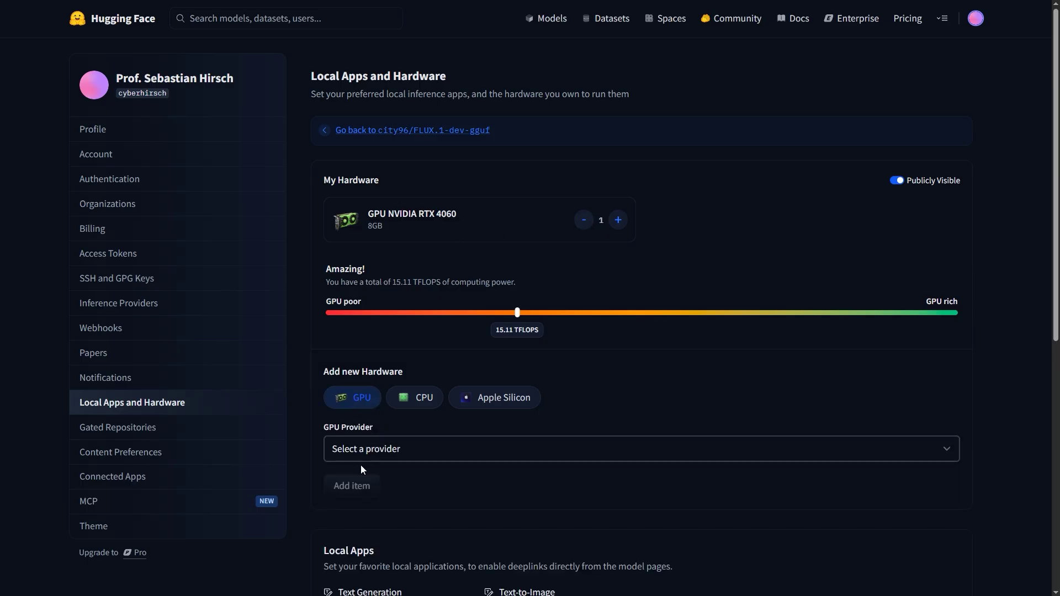
{"action": "left_click", "coordinate": [380, 448]}
{"action": "left_click", "coordinate": [381, 489]}
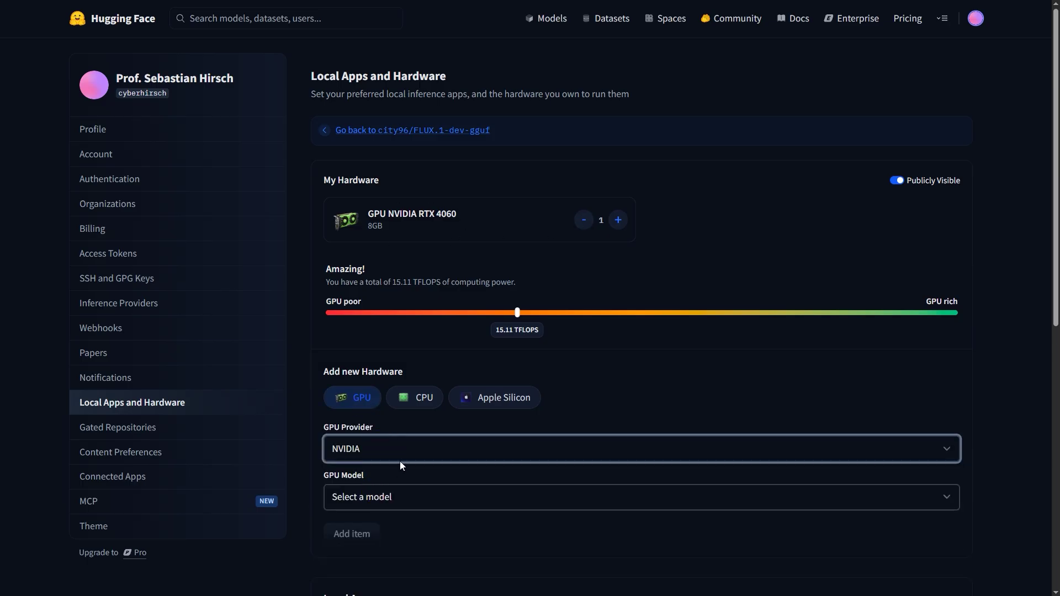
- Choose RTX 3090 as the GPU model and add it to My Hardware
{"action": "scroll", "coordinate": [403, 387], "scroll_direction": "down", "scroll_amount": 2}
{"action": "left_click", "coordinate": [411, 382]}
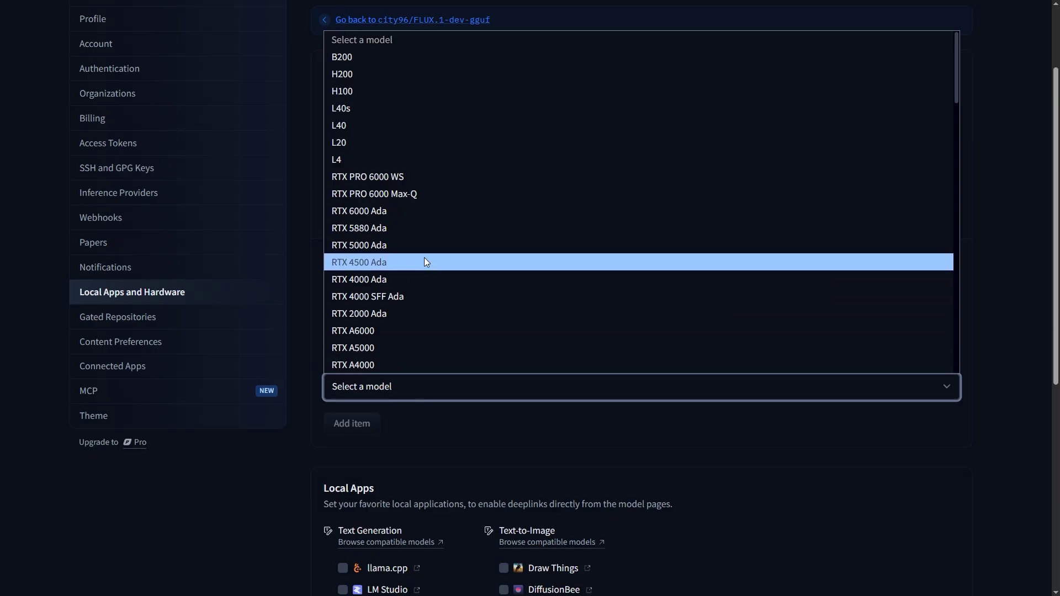
{"action": "scroll", "coordinate": [425, 257], "scroll_direction": "down", "scroll_amount": 6}
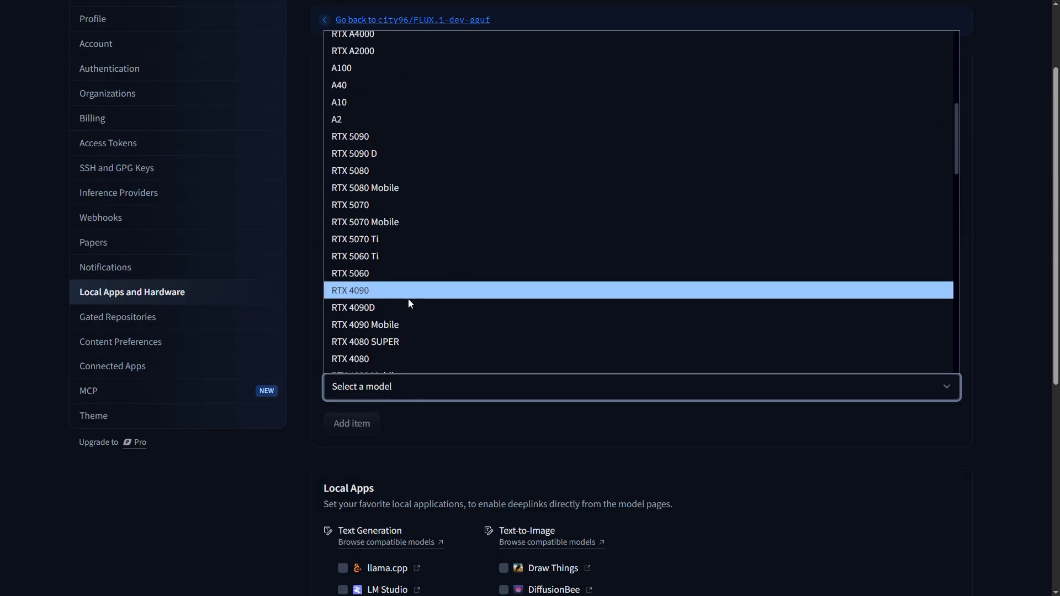
{"action": "scroll", "coordinate": [423, 309], "scroll_direction": "down", "scroll_amount": 4}
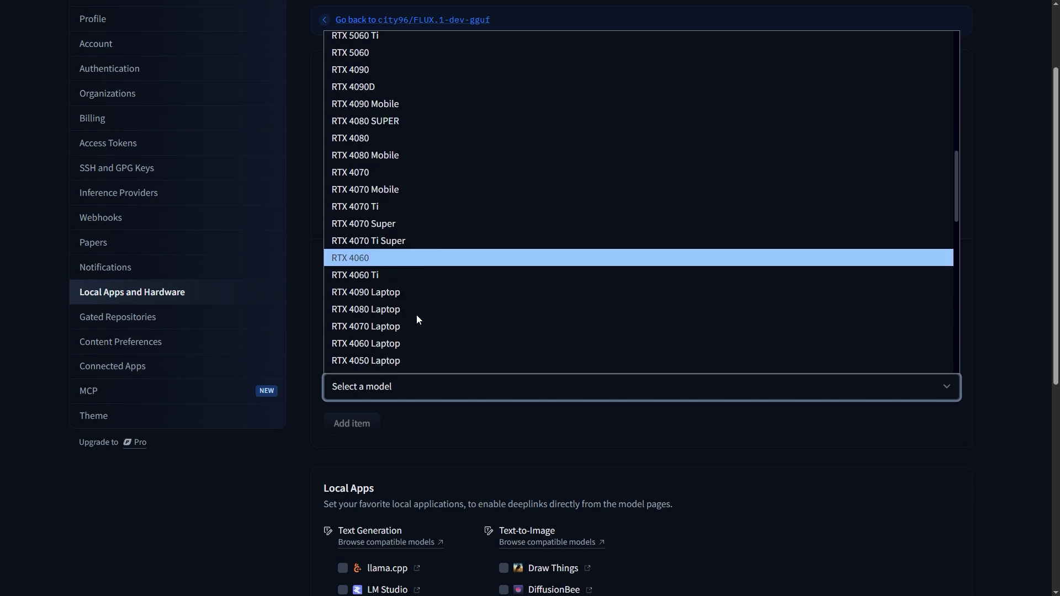
{"action": "scroll", "coordinate": [417, 314], "scroll_direction": "down", "scroll_amount": 2}
{"action": "left_click", "coordinate": [396, 267]}
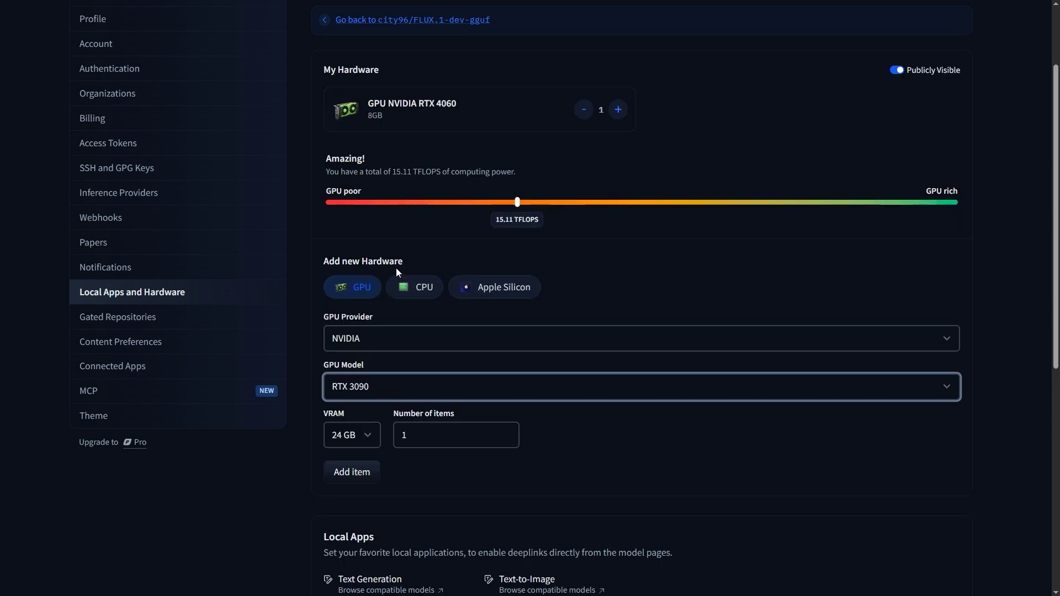
{"action": "left_click", "coordinate": [352, 470]}
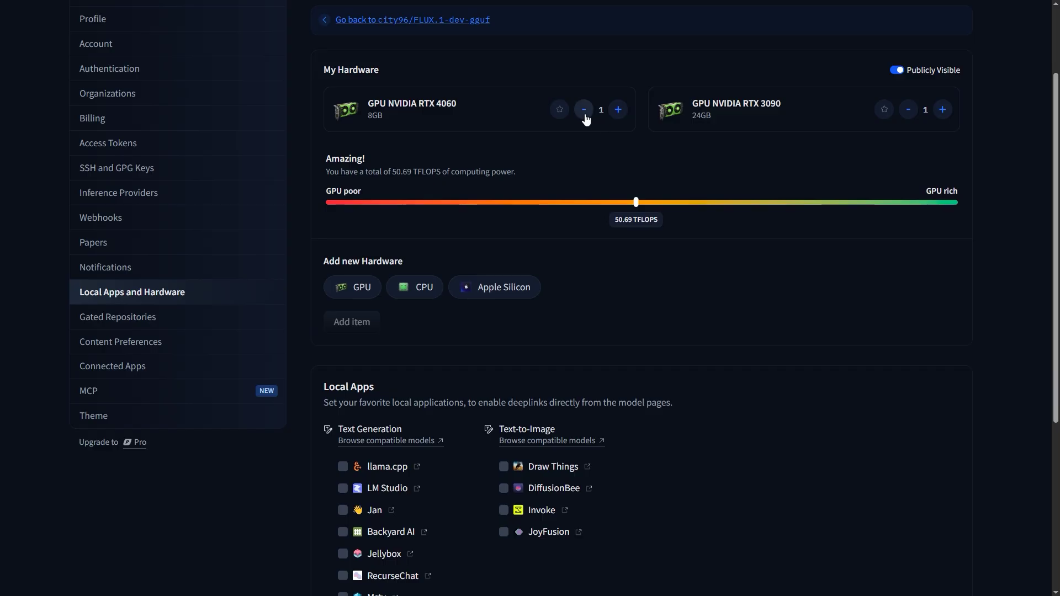
- Remove the RTX 4060 from My Hardware and return to the city96/FLUX.1-dev-gguf model page
{"action": "left_click", "coordinate": [584, 110]}
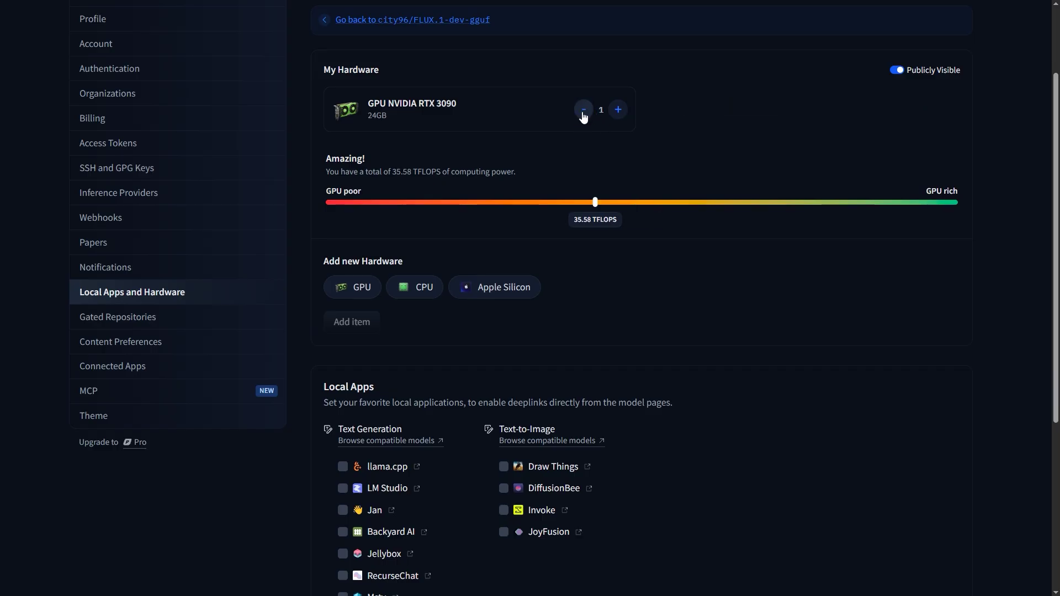
{"action": "scroll", "coordinate": [684, 203], "scroll_direction": "up", "scroll_amount": 3}
{"action": "left_click", "coordinate": [356, 133]}
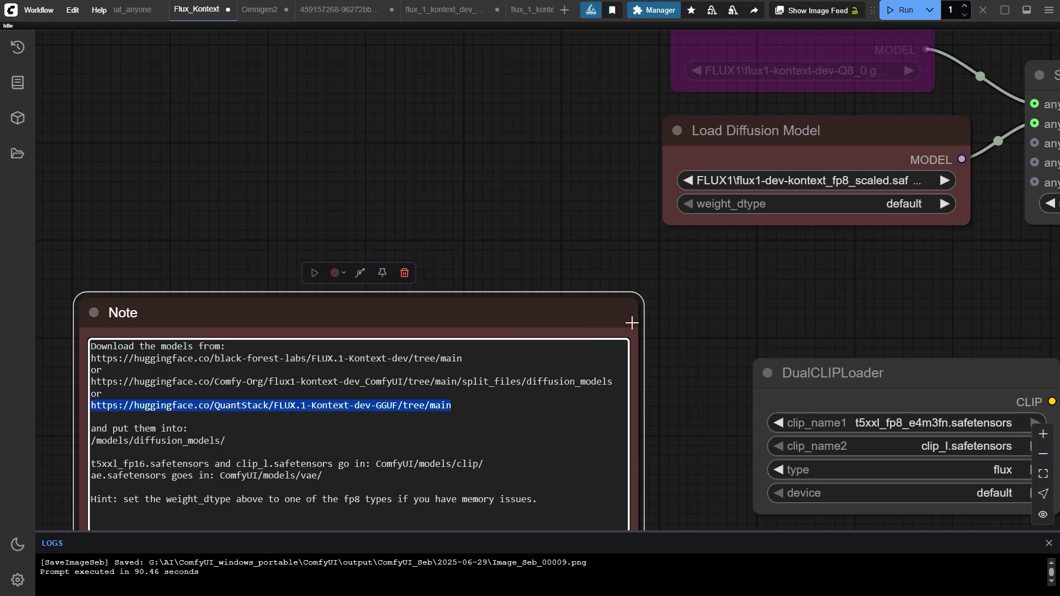
- In ComfyUI's Flux_Kontext workflow, examine the Unet Loader (GGUF), the Load Diffusion Model choices and the Switch node they feed
{"action": "left_click_drag", "start_coordinate": [632, 319], "coordinate": [477, 361]}
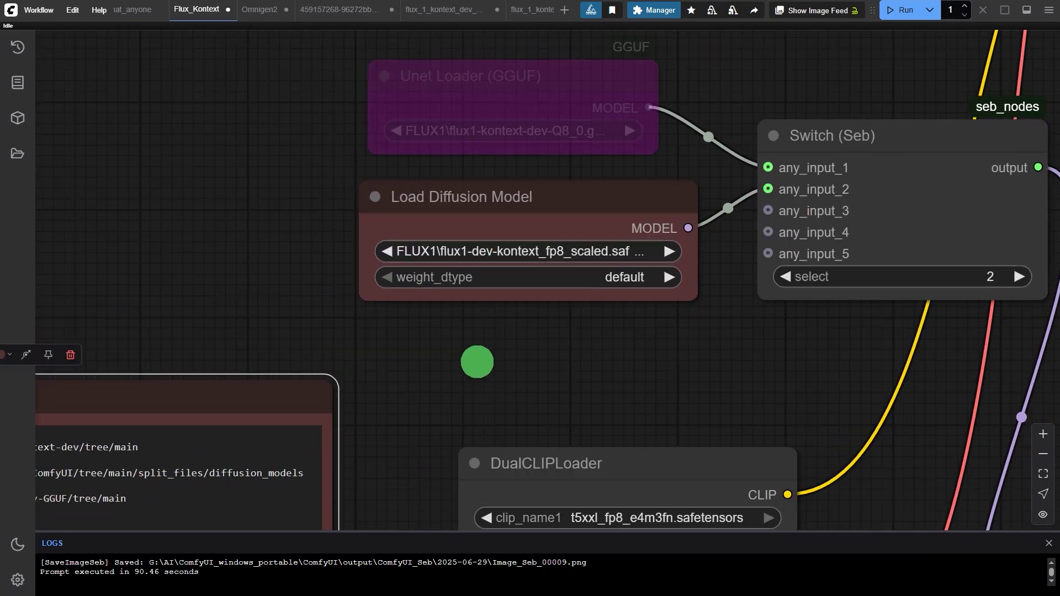
{"action": "scroll", "coordinate": [481, 321], "scroll_direction": "down", "scroll_amount": 3}
{"action": "scroll", "coordinate": [394, 167], "scroll_direction": "up", "scroll_amount": 1}
{"action": "left_click_drag", "start_coordinate": [485, 324], "coordinate": [381, 166]}
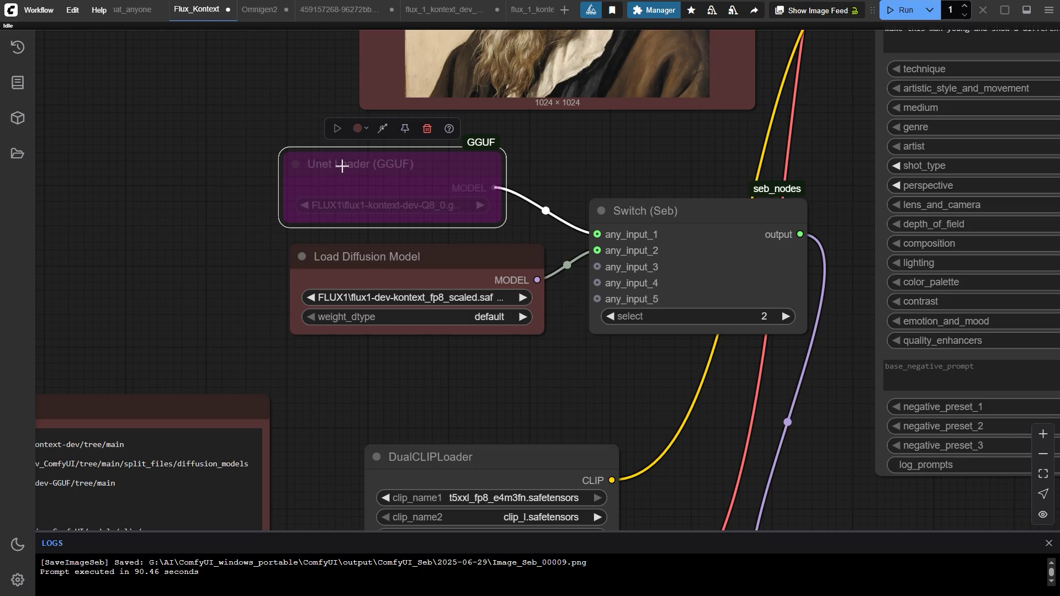
{"action": "left_click_drag", "start_coordinate": [343, 166], "coordinate": [362, 166]}
{"action": "left_click", "coordinate": [442, 296]}
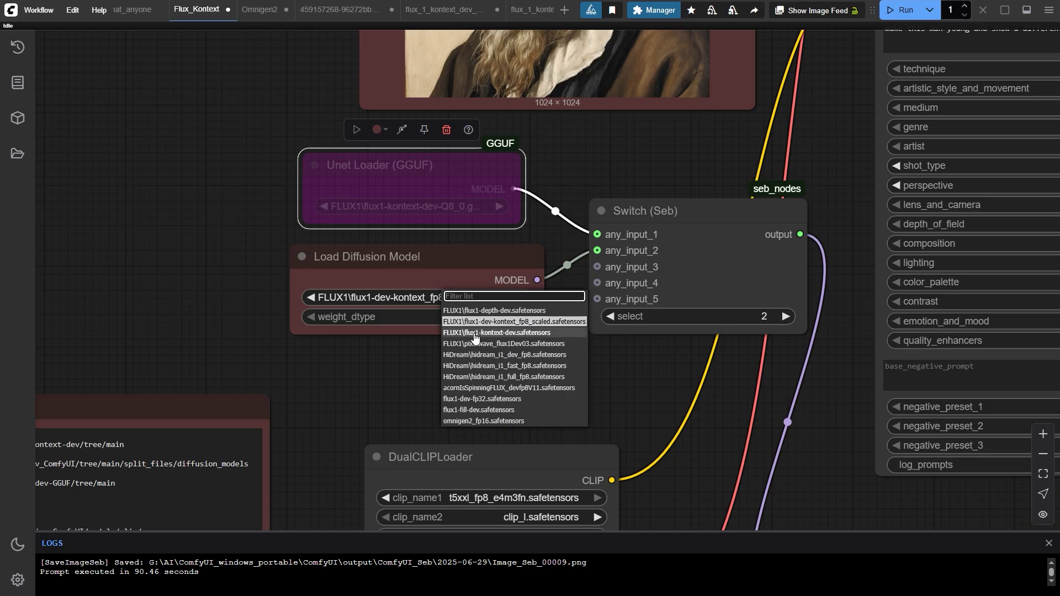
{"action": "left_click_drag", "start_coordinate": [372, 248], "coordinate": [368, 249]}
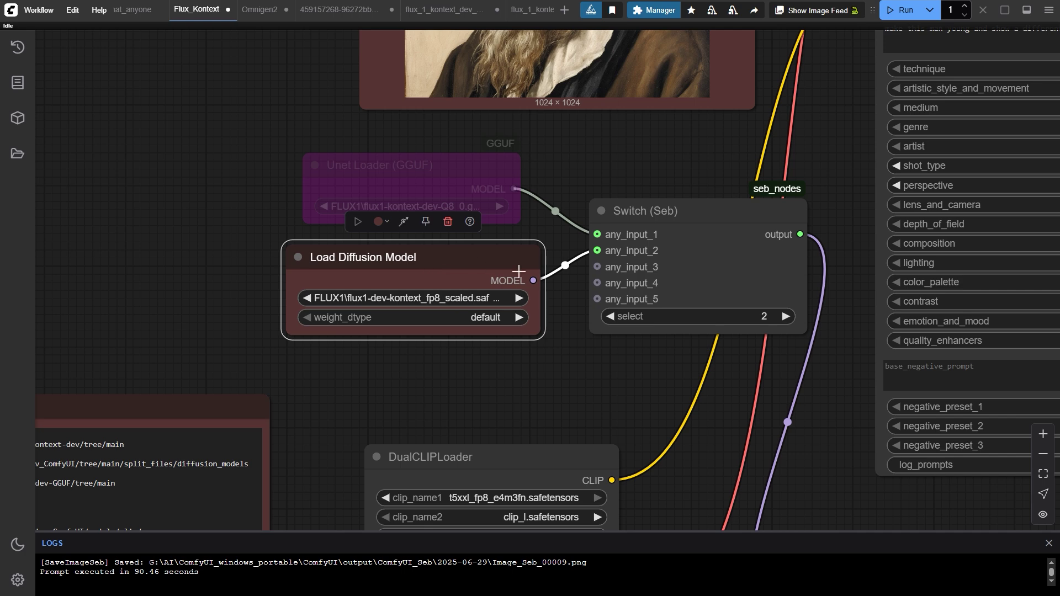
{"action": "left_click_drag", "start_coordinate": [519, 272], "coordinate": [462, 284]}
{"action": "left_click", "coordinate": [357, 173]}
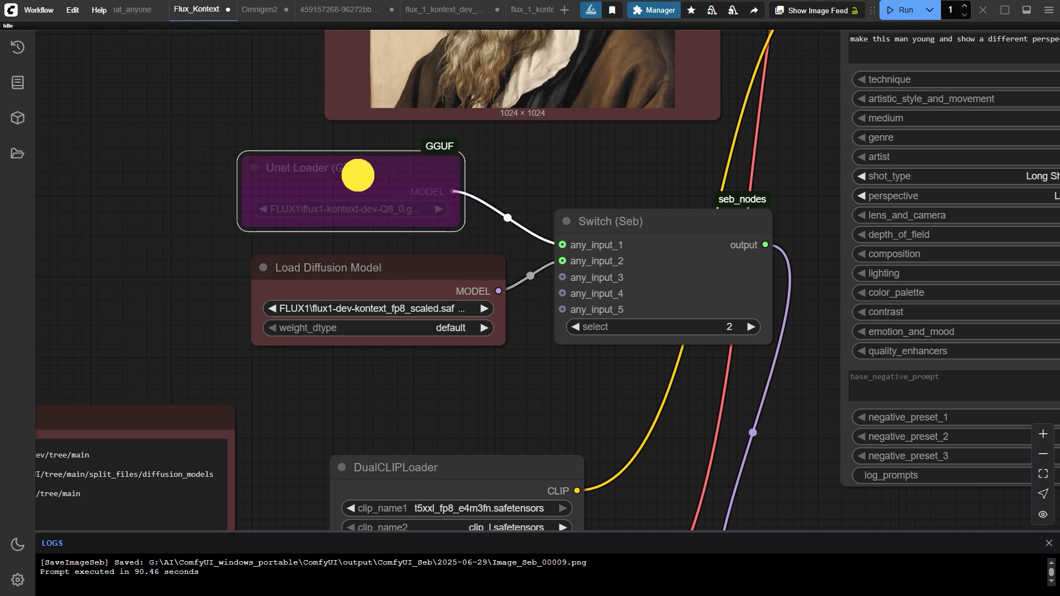
{"action": "left_click", "coordinate": [588, 225]}
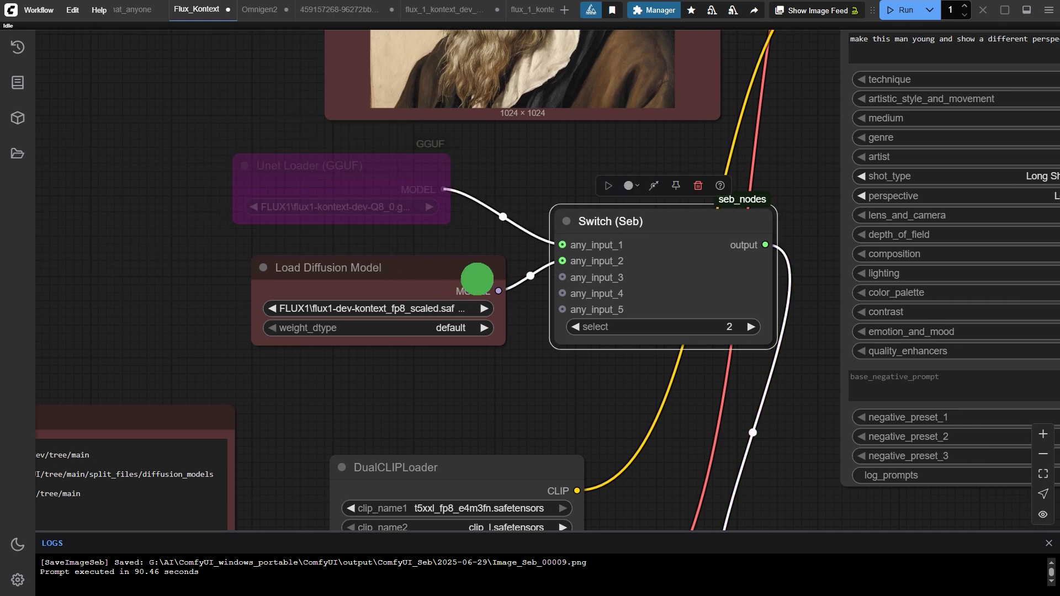
- Examine the Flux_Kontext nodes from Load Image and Unified Prompter to DualCLIPLoader, and open the Omnigen2 workflow for comparison
{"action": "scroll", "coordinate": [475, 279], "scroll_direction": "down", "scroll_amount": 5}
{"action": "left_click_drag", "start_coordinate": [410, 267], "coordinate": [383, 359]}
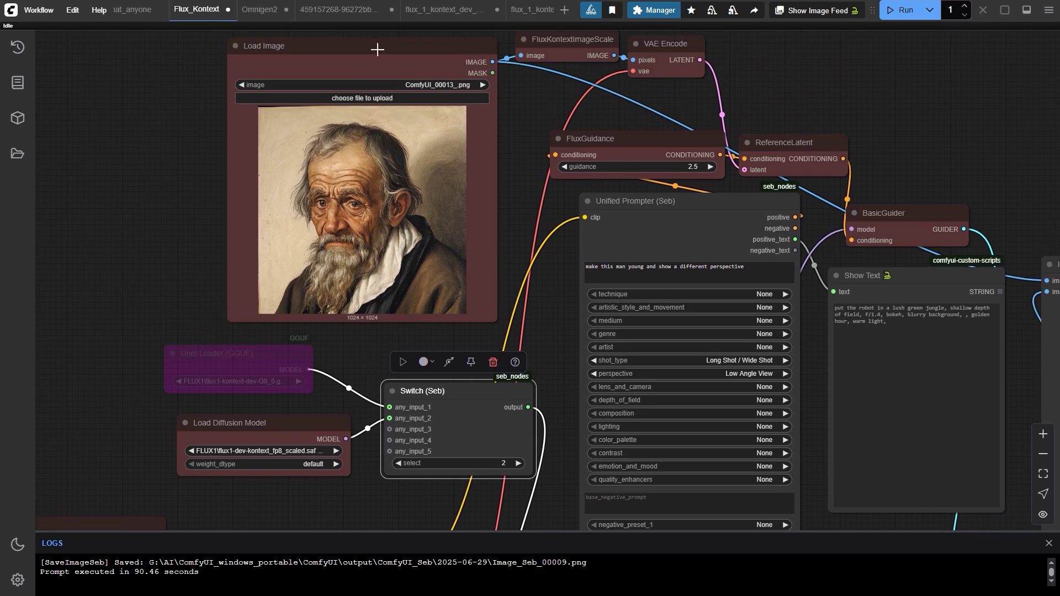
{"action": "left_click_drag", "start_coordinate": [508, 313], "coordinate": [399, 320]}
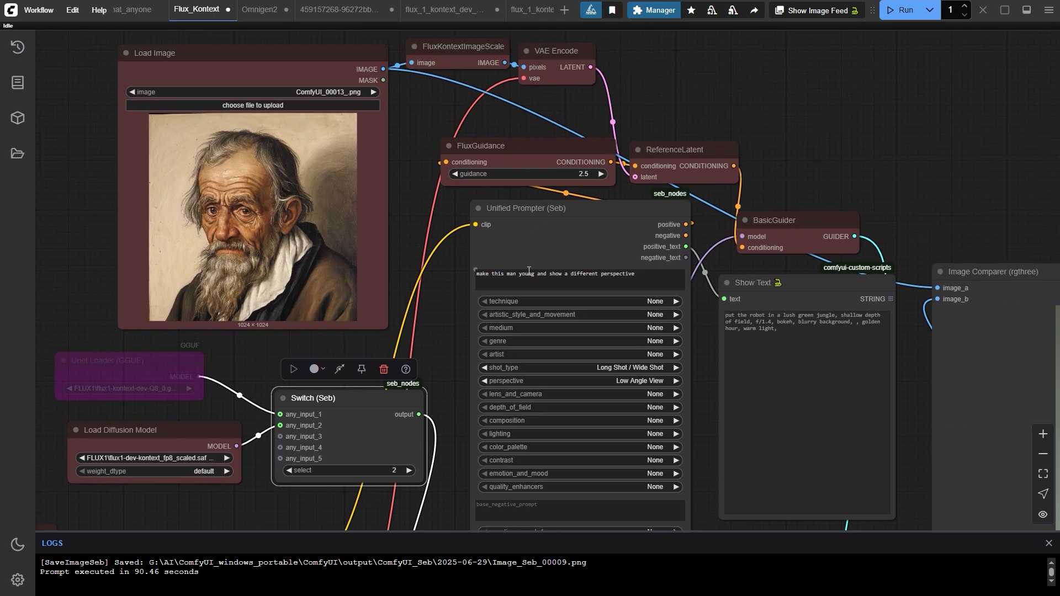
{"action": "left_click_drag", "start_coordinate": [351, 312], "coordinate": [379, 265]}
{"action": "scroll", "coordinate": [422, 241], "scroll_direction": "down", "scroll_amount": 1}
{"action": "left_click_drag", "start_coordinate": [576, 411], "coordinate": [644, 298]}
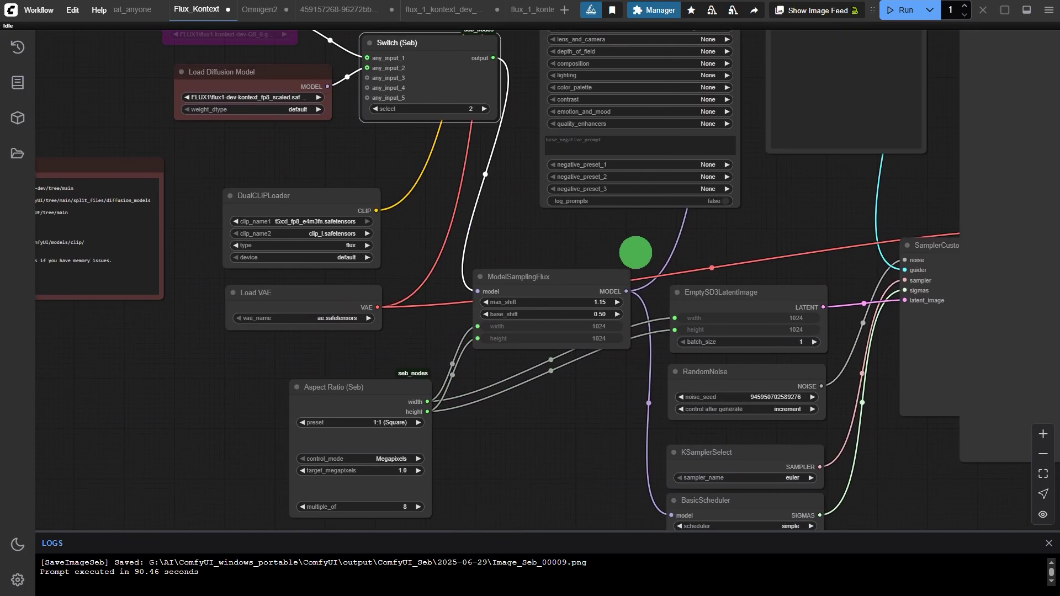
{"action": "left_click", "coordinate": [312, 197]}
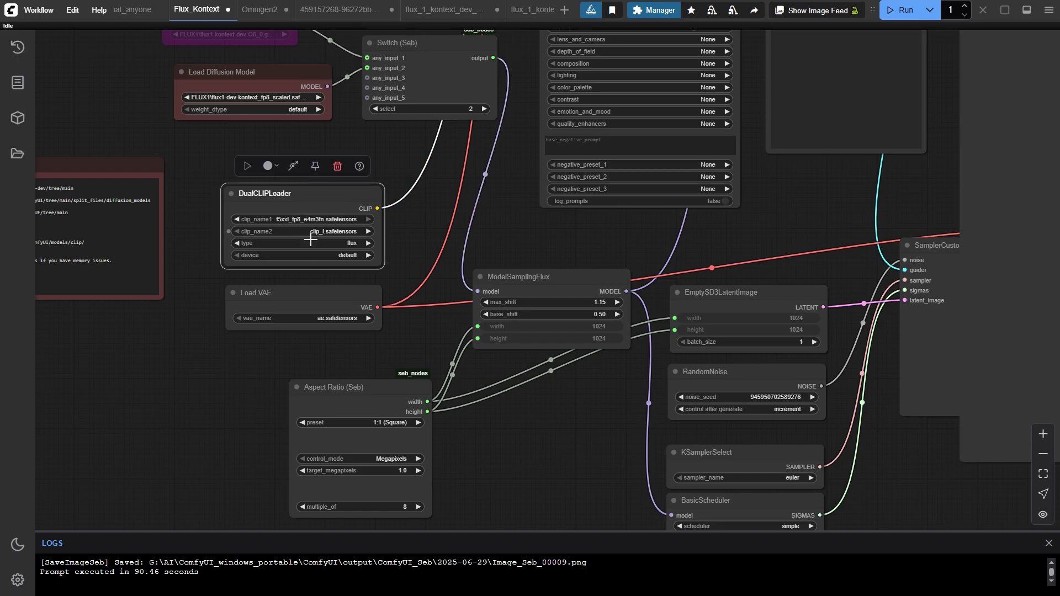
{"action": "left_click_drag", "start_coordinate": [357, 256], "coordinate": [336, 388]}
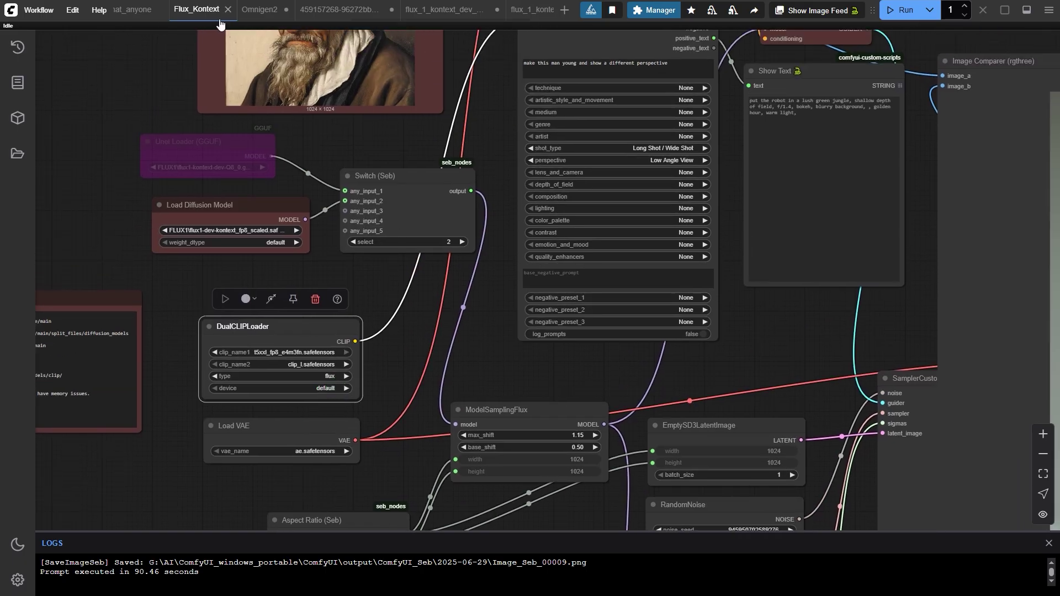
{"action": "left_click", "coordinate": [259, 9]}
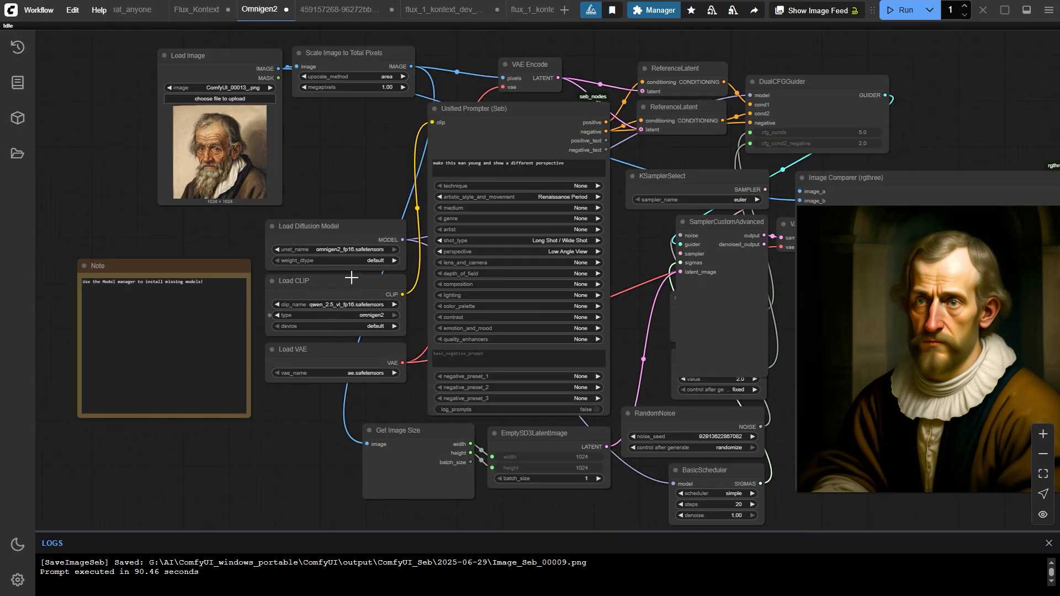
- Examine the Load CLIP node in the Omnigen2 workflow and return to the Flux_Kontext workflow
{"action": "scroll", "coordinate": [351, 288], "scroll_direction": "up", "scroll_amount": 4}
{"action": "left_click", "coordinate": [319, 282]}
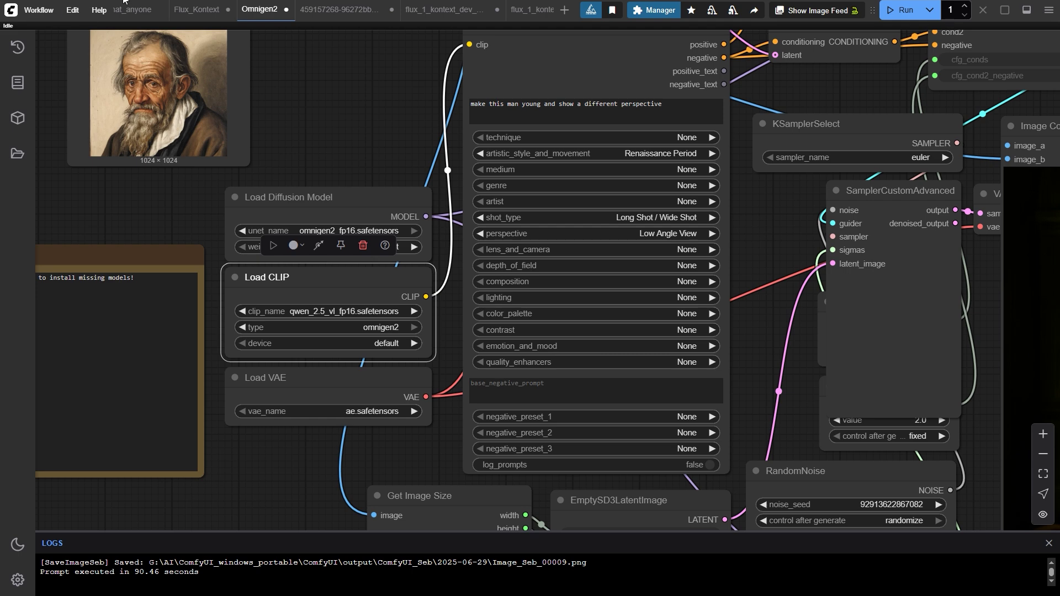
{"action": "left_click", "coordinate": [191, 21]}
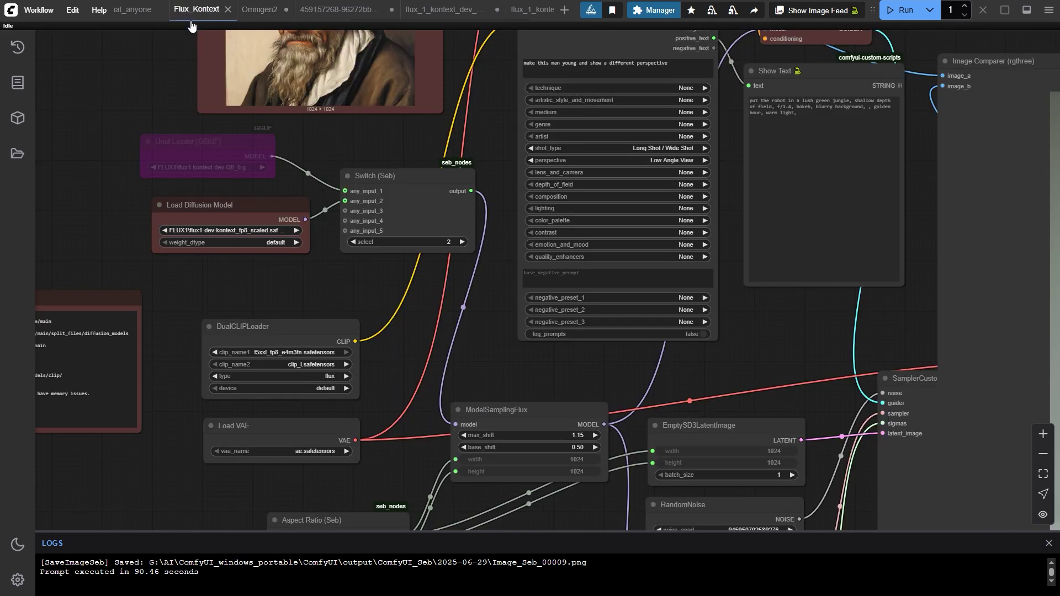
- Run the Flux_Kontext workflow with the prompt "make this man young and show a different perspective"
{"action": "mouse_move", "coordinate": [575, 364]}
{"action": "left_mouse_down"}
{"action": "mouse_move", "coordinate": [525, 426]}
{"action": "mouse_move", "coordinate": [459, 570]}
{"action": "left_mouse_up"}
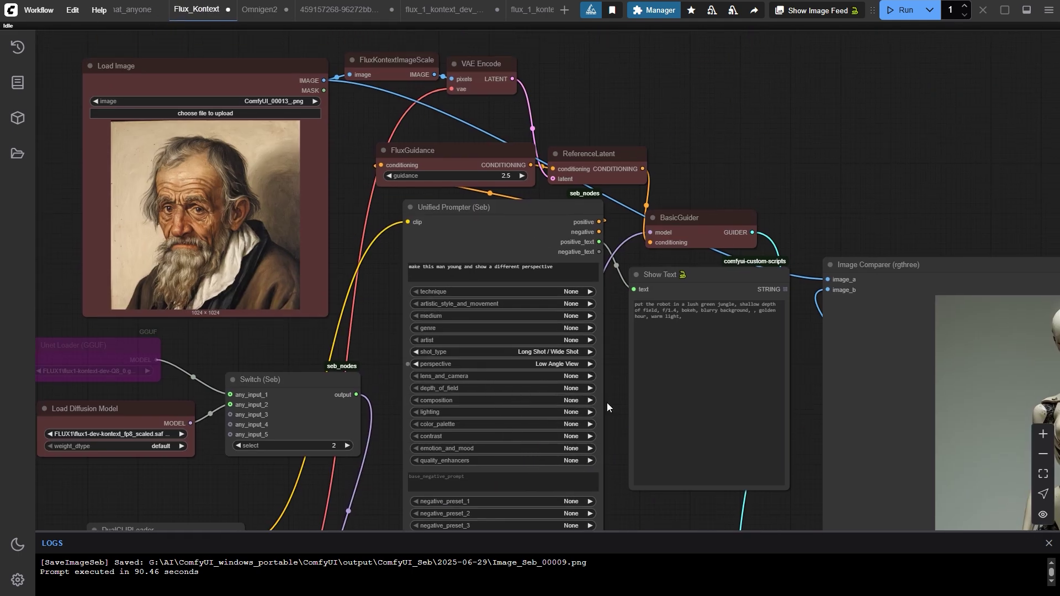
{"action": "left_click_drag", "start_coordinate": [608, 407], "coordinate": [498, 328]}
{"action": "left_click", "coordinate": [900, 10]}
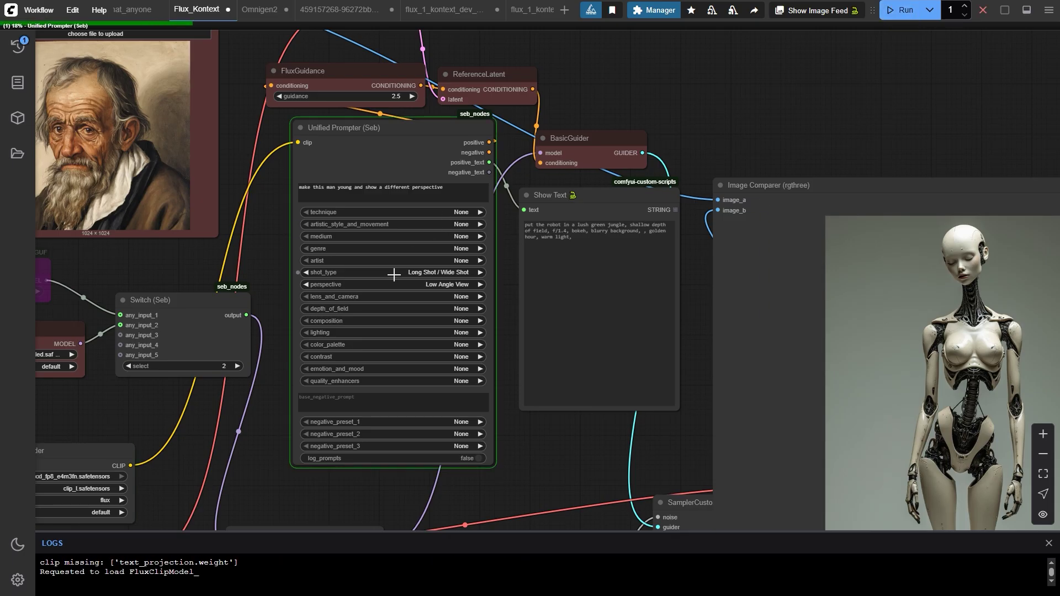
{"action": "left_click_drag", "start_coordinate": [392, 282], "coordinate": [518, 193]}
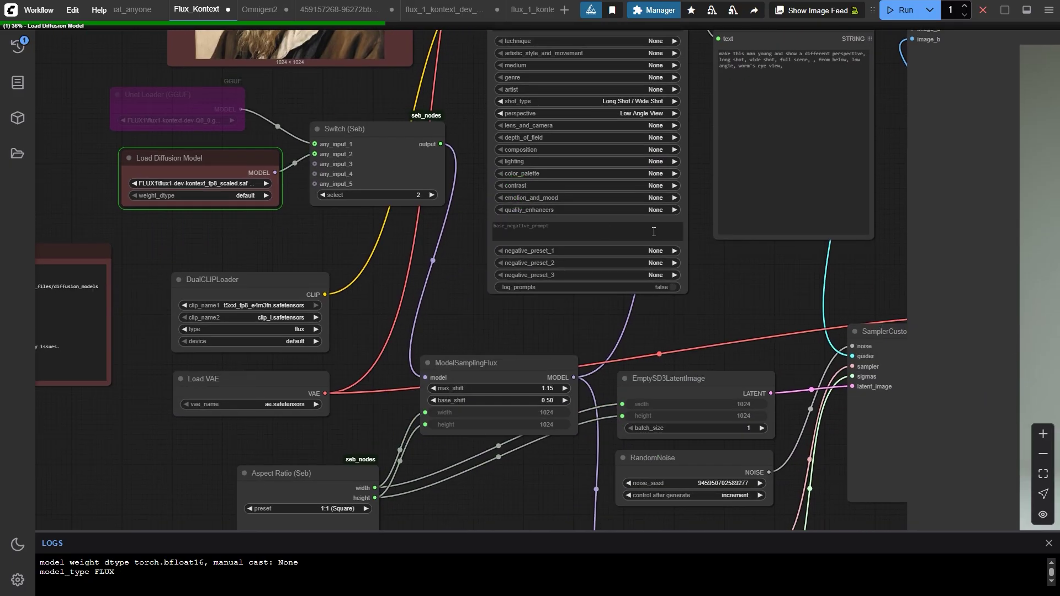
{"action": "left_click_drag", "start_coordinate": [645, 232], "coordinate": [494, 233]}
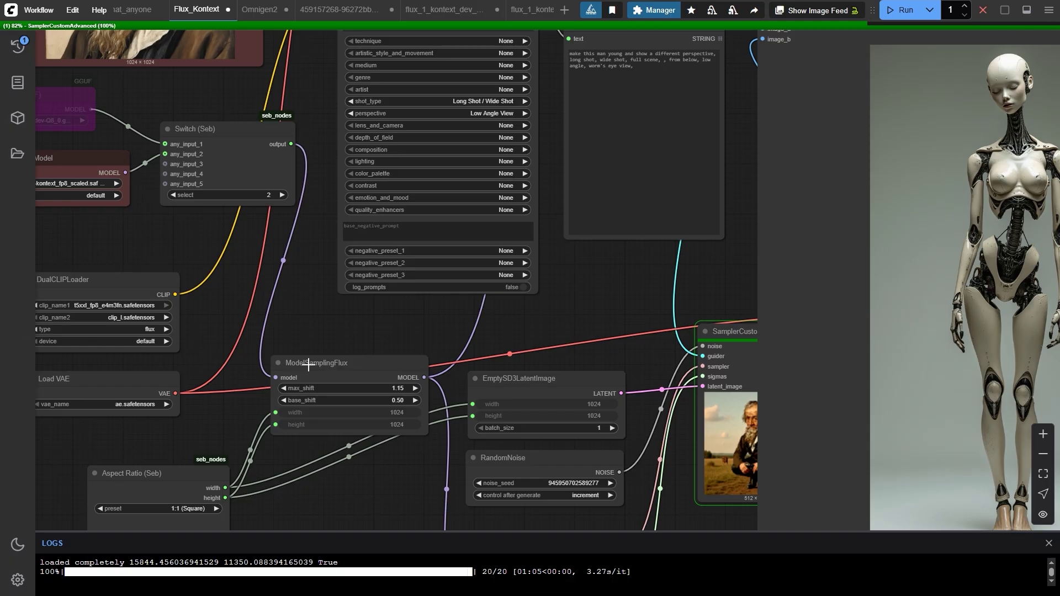
- Compare the generated image of the man with the original portrait in the Image Comparer
{"action": "left_click_drag", "start_coordinate": [718, 298], "coordinate": [310, 256]}
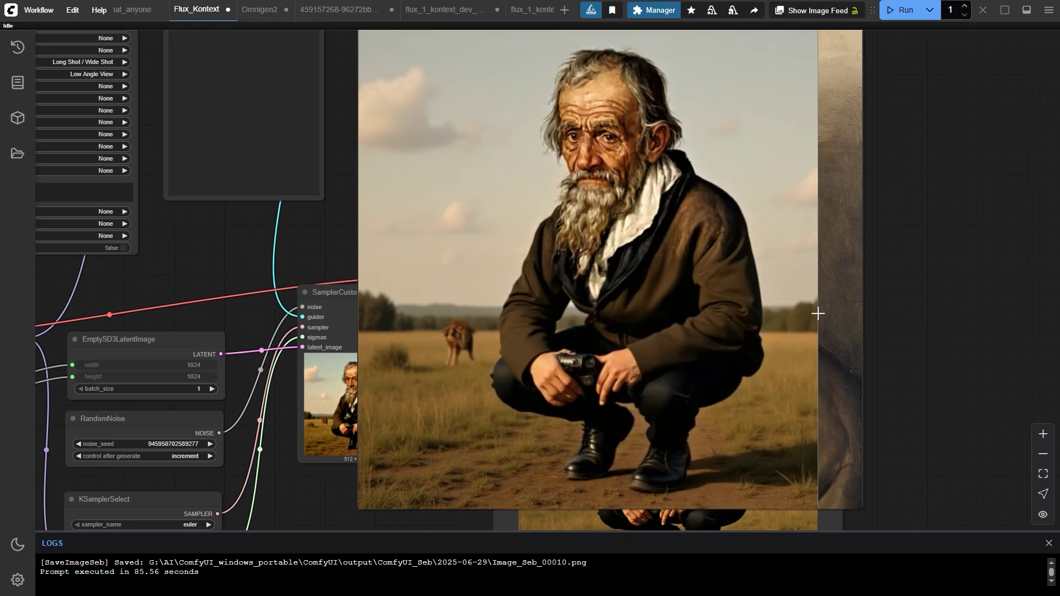
{"action": "left_click_drag", "start_coordinate": [816, 313], "coordinate": [811, 373]}
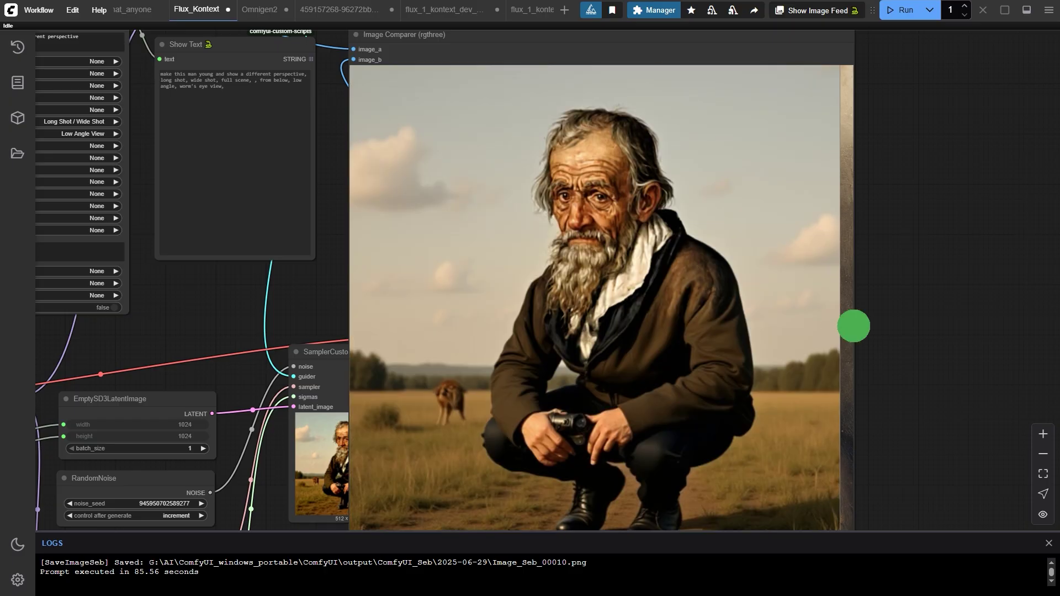
{"action": "left_click_drag", "start_coordinate": [854, 324], "coordinate": [891, 332]}
{"action": "left_click_drag", "start_coordinate": [405, 295], "coordinate": [719, 395]}
{"action": "left_click_drag", "start_coordinate": [863, 363], "coordinate": [702, 343]}
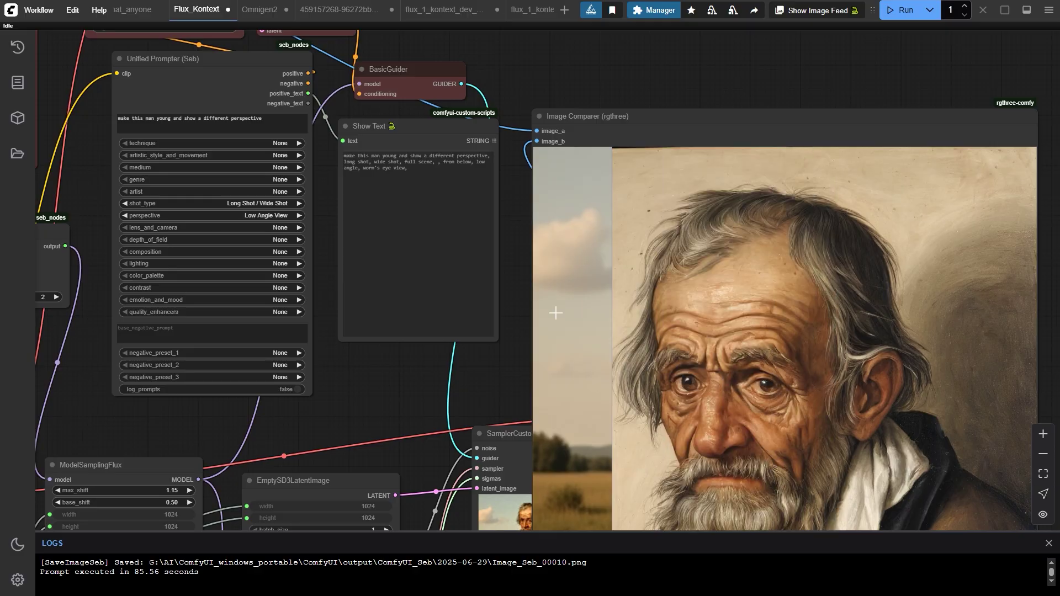
- Set both shot_type and perspective to None in the Unified Prompter
{"action": "left_click", "coordinate": [270, 203]}
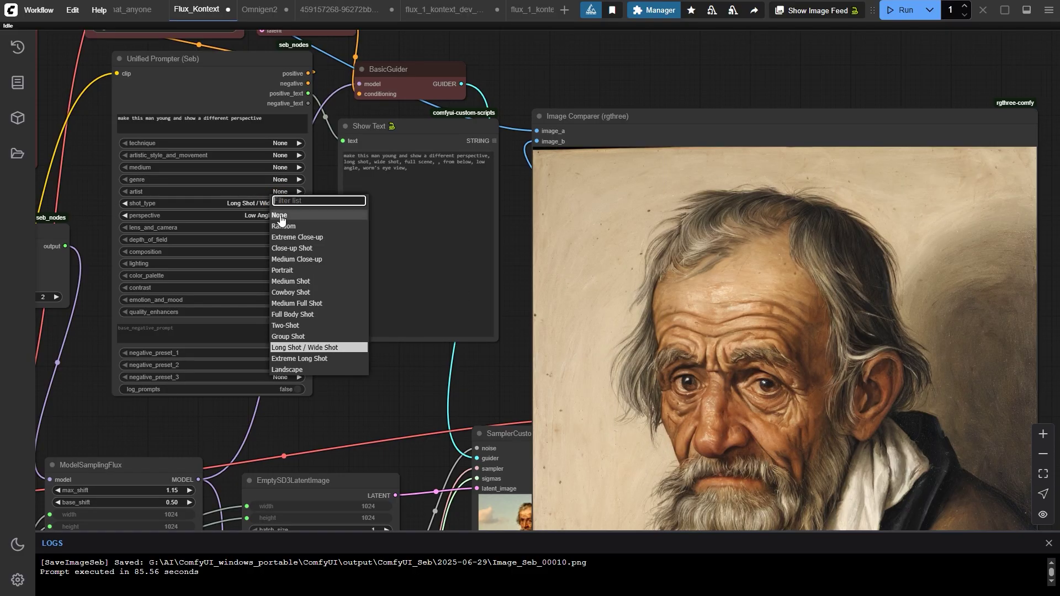
{"action": "left_click", "coordinate": [279, 215]}
{"action": "left_click", "coordinate": [279, 216]}
{"action": "left_click", "coordinate": [282, 228]}
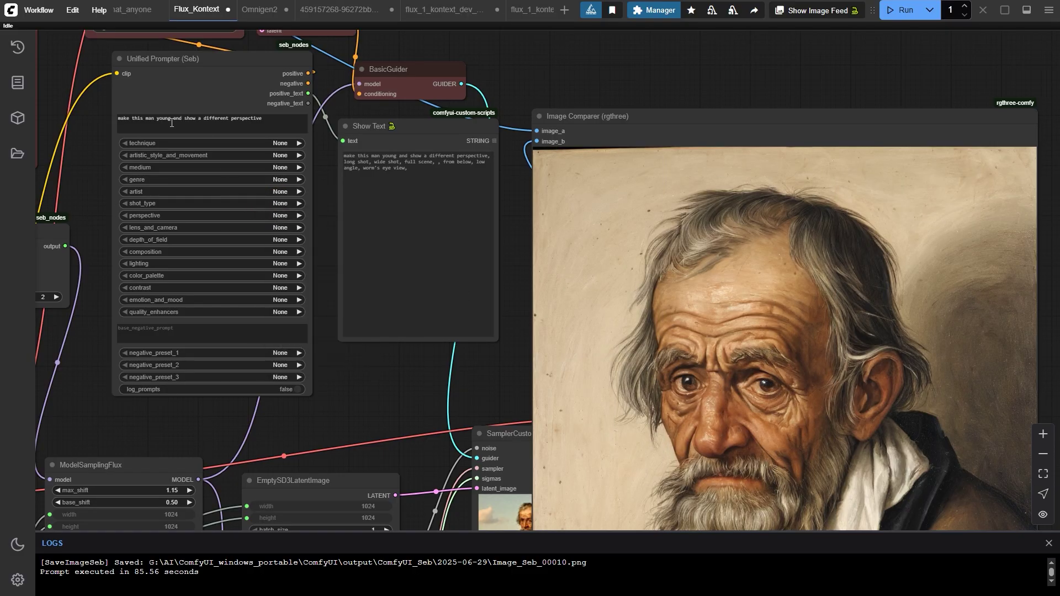
- Shorten the Unified Prompter's positive prompt to "make this man young"
{"action": "left_click", "coordinate": [224, 118]}
{"action": "key", "text": "BackSpace"}
{"action": "key", "text": "BackSpace"}
{"action": "key", "text": "BackSpace"}
{"action": "key", "text": "BackSpace"}
{"action": "key", "text": "BackSpace"}
{"action": "key", "text": "BackSpace"}
{"action": "key", "text": "BackSpace"}
{"action": "key", "text": "BackSpace"}
{"action": "key", "text": "BackSpace"}
{"action": "key", "text": "BackSpace"}
{"action": "key", "text": "BackSpace"}
{"action": "key", "text": "BackSpace"}
{"action": "key", "text": "BackSpace"}
{"action": "key", "text": "BackSpace"}
{"action": "key", "text": "BackSpace"}
{"action": "key", "text": "BackSpace"}
{"action": "key", "text": "BackSpace"}
{"action": "key", "text": "BackSpace"}
{"action": "key", "text": "BackSpace"}
{"action": "key", "text": "BackSpace"}
{"action": "key", "text": "BackSpace"}
{"action": "key", "text": "BackSpace"}
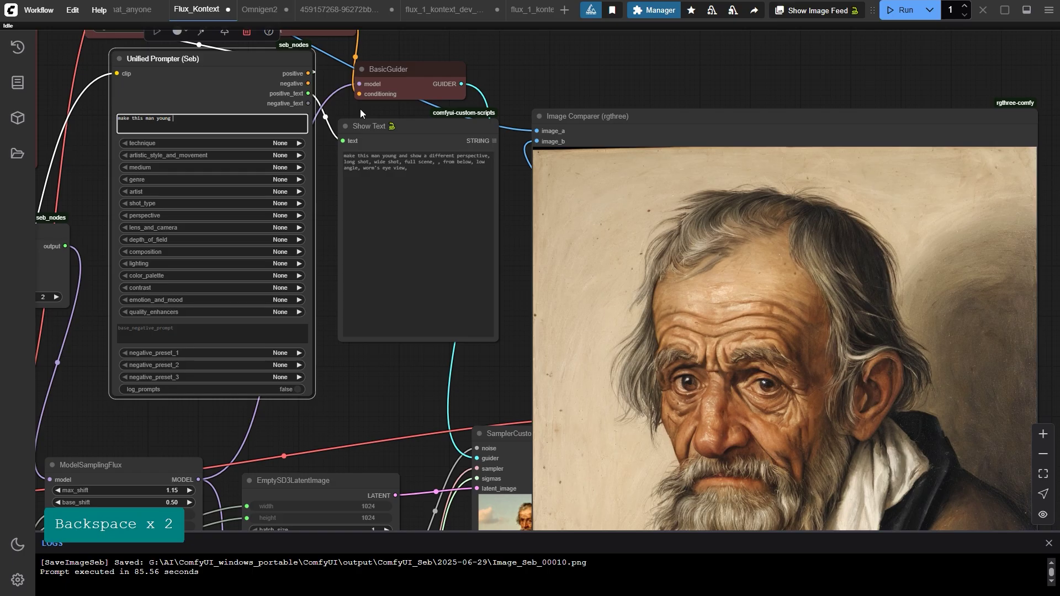
- Run the workflow with the shortened prompt and compare the result with the original portrait
{"action": "left_click", "coordinate": [901, 10]}
{"action": "left_click_drag", "start_coordinate": [530, 221], "coordinate": [525, 101]}
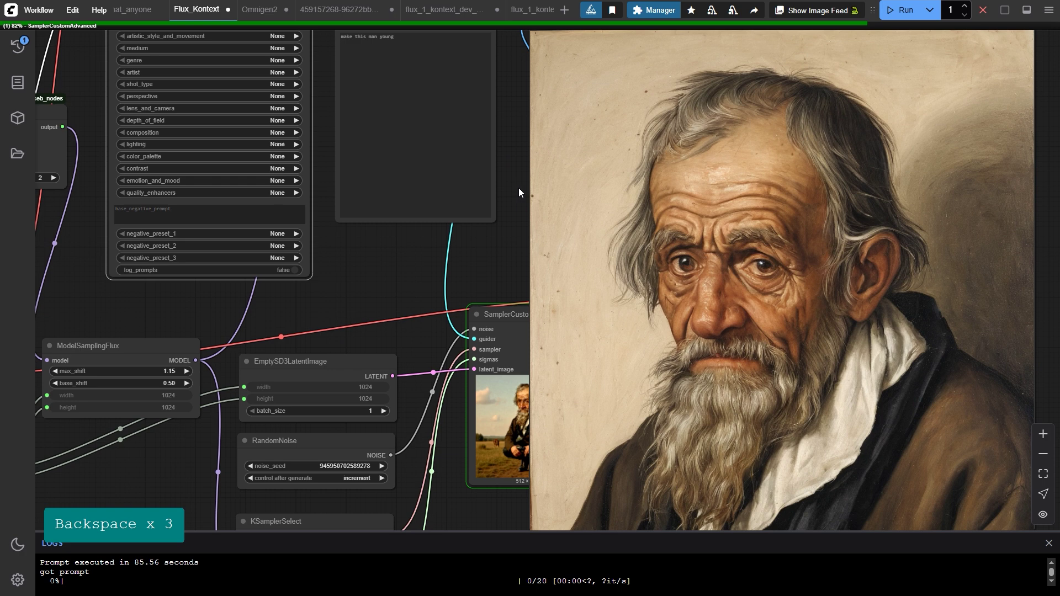
{"action": "mouse_move", "coordinate": [518, 188]}
{"action": "left_mouse_down"}
{"action": "mouse_move", "coordinate": [734, 300]}
{"action": "mouse_move", "coordinate": [413, 211]}
{"action": "mouse_move", "coordinate": [408, 227]}
{"action": "mouse_move", "coordinate": [396, 175]}
{"action": "left_mouse_up"}
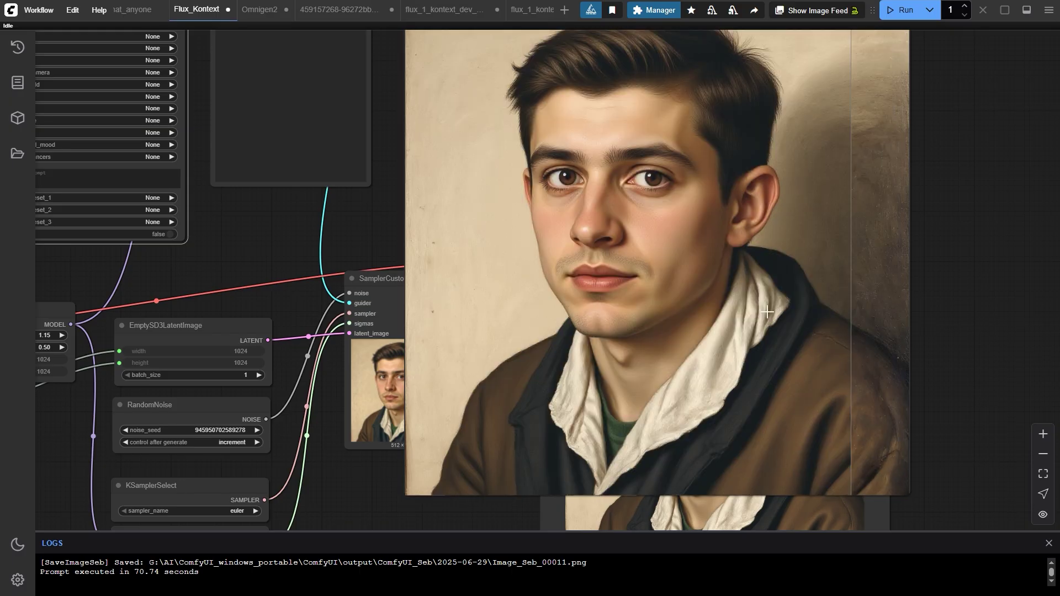
- Set artistic_style_and_movement to Renaissance Period in the Unified Prompter and run the workflow
{"action": "scroll", "coordinate": [611, 331], "scroll_direction": "up", "scroll_amount": 5}
{"action": "scroll", "coordinate": [611, 331], "scroll_direction": "left", "scroll_amount": 6}
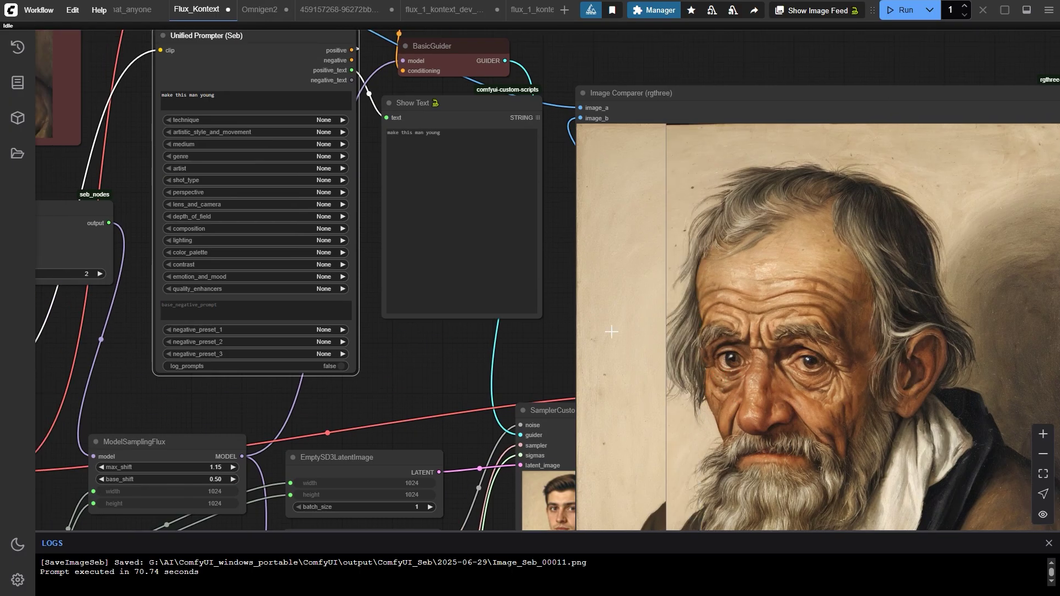
{"action": "left_click", "coordinate": [309, 133]}
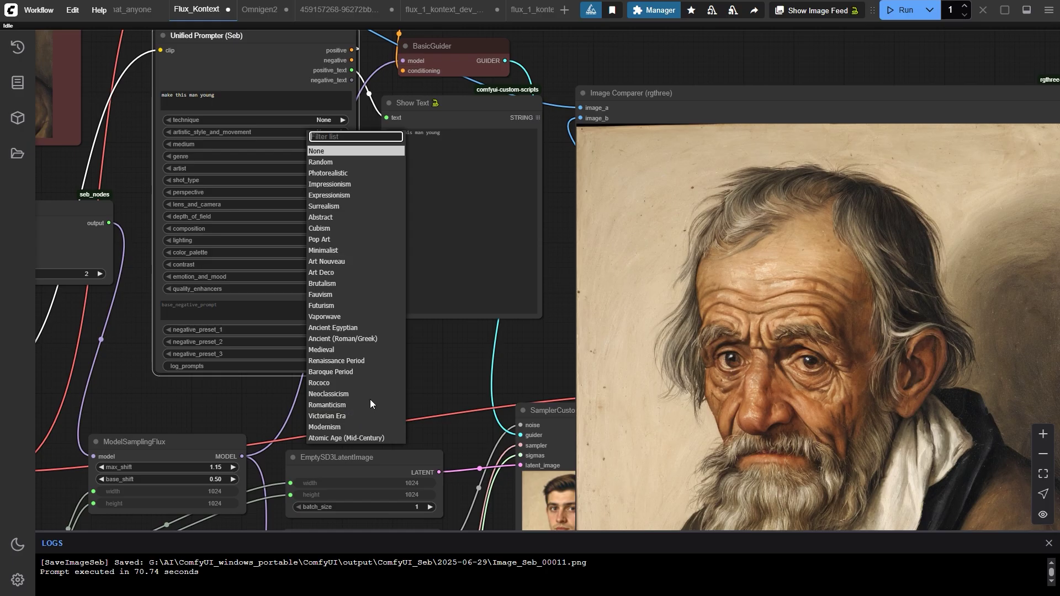
{"action": "left_click", "coordinate": [343, 362]}
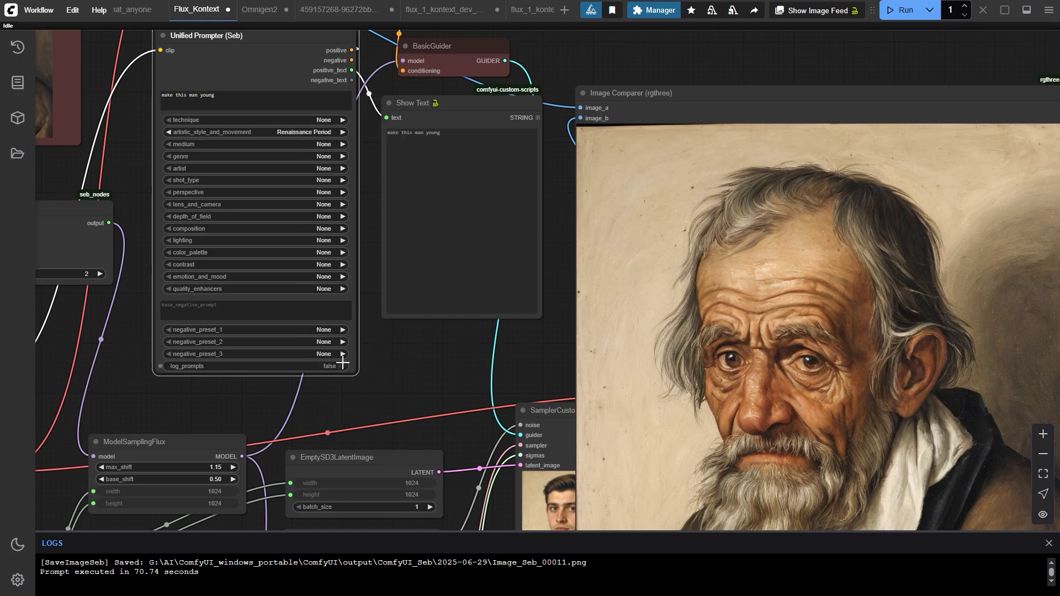
{"action": "left_click_drag", "start_coordinate": [494, 338], "coordinate": [408, 361]}
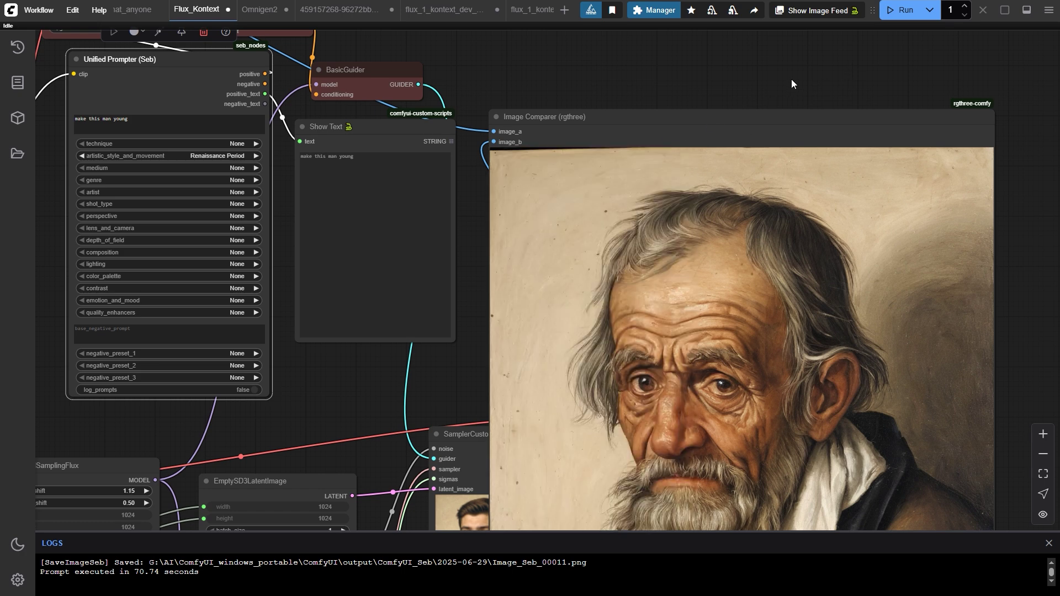
{"action": "left_click", "coordinate": [900, 10]}
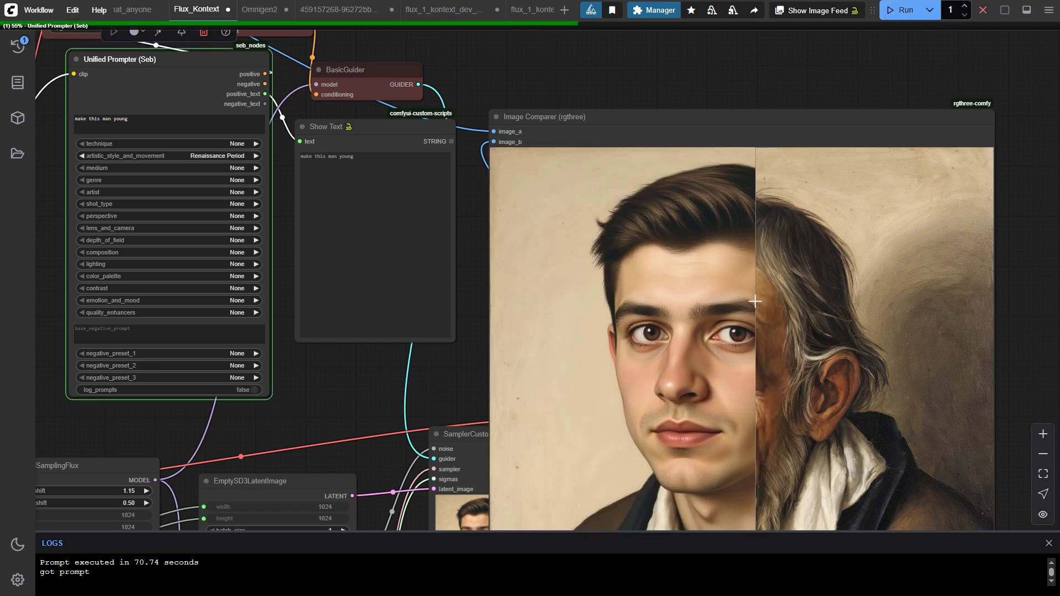
{"action": "scroll", "coordinate": [761, 247], "scroll_direction": "down", "scroll_amount": 1}
{"action": "scroll", "coordinate": [761, 247], "scroll_direction": "down", "scroll_amount": 4}
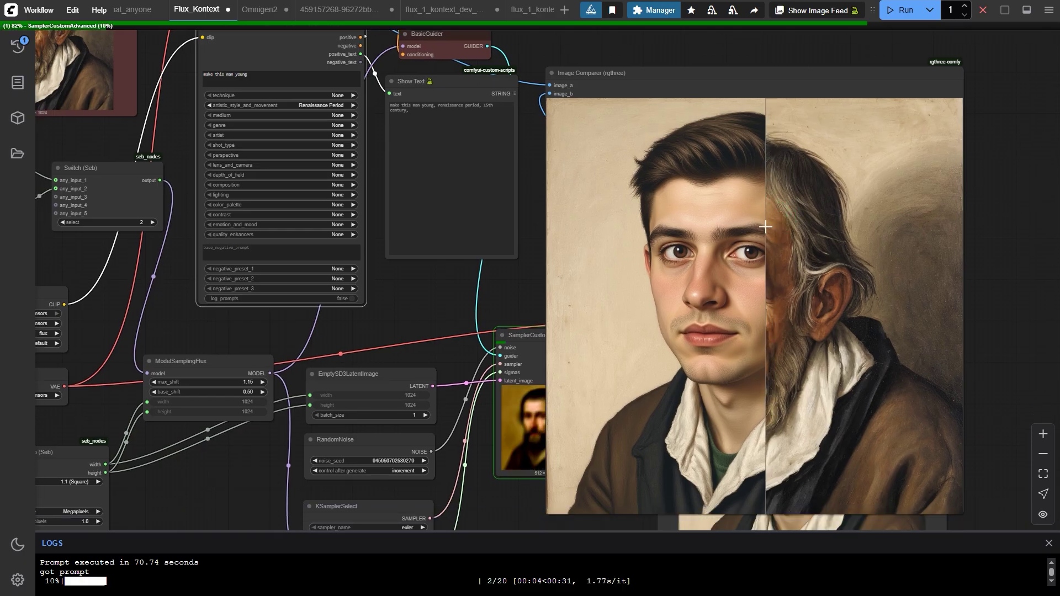
- Replace the Unified Prompter's positive prompt with "make him ride a harley davidson motorcycle"
{"action": "left_click_drag", "start_coordinate": [765, 227], "coordinate": [845, 249]}
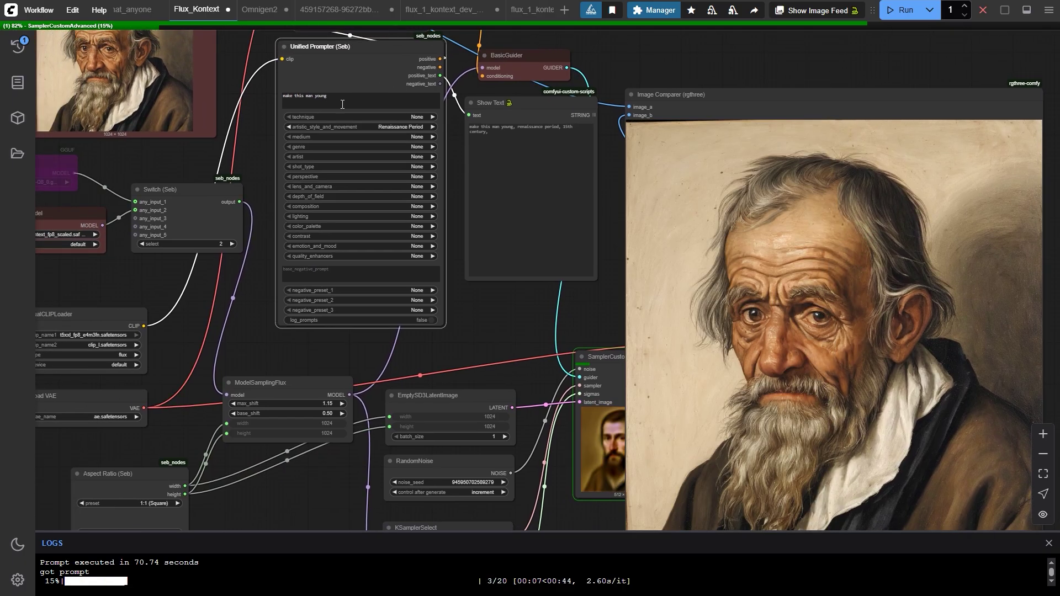
{"action": "left_click_drag", "start_coordinate": [343, 104], "coordinate": [268, 104]}
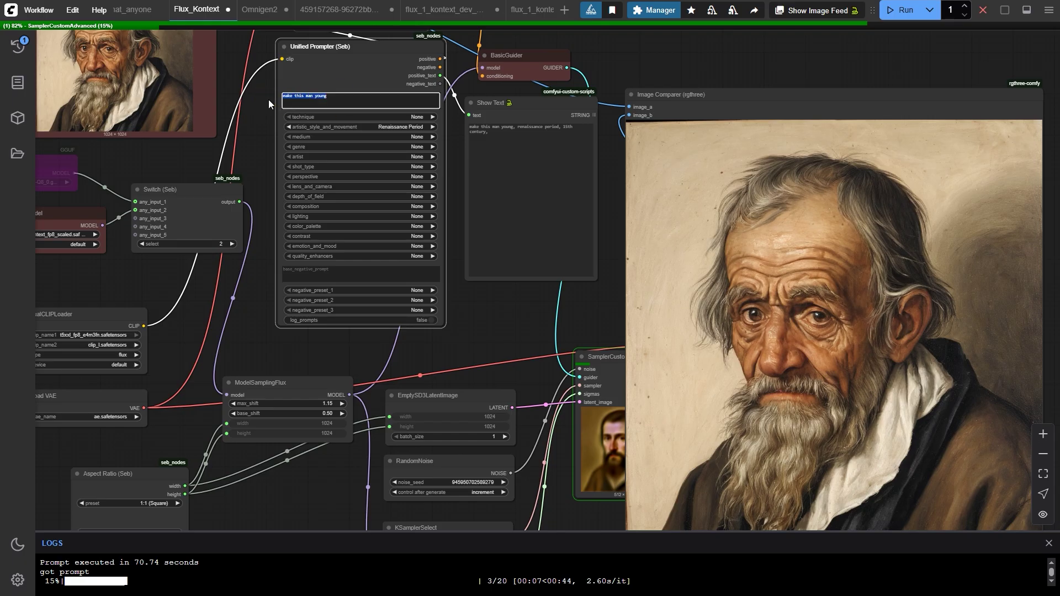
{"action": "type", "text": "ma"}
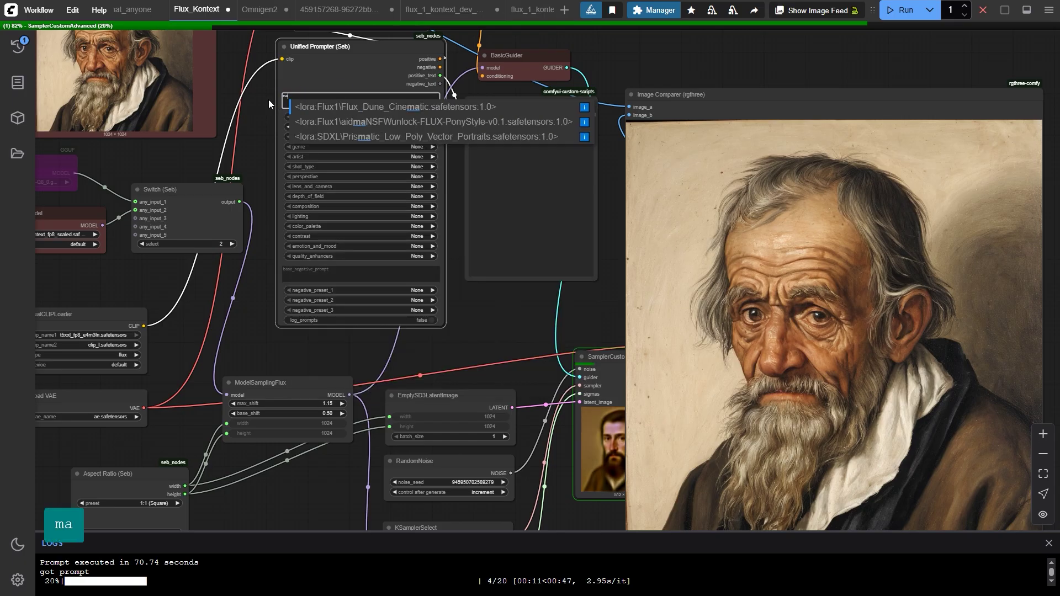
{"action": "type", "text": "ke him"}
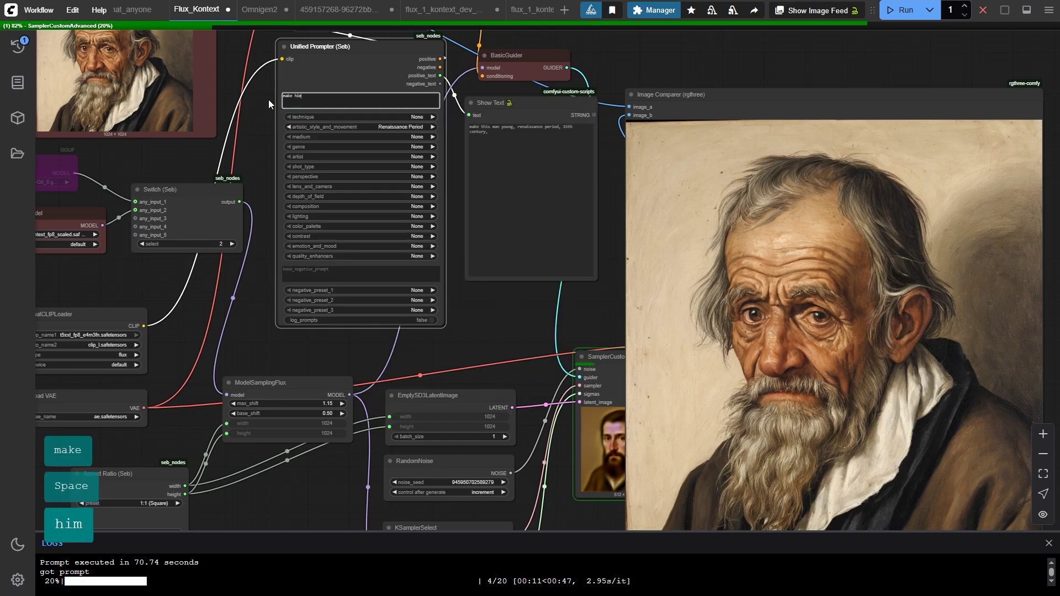
{"action": "type", "text": " ride a moto"}
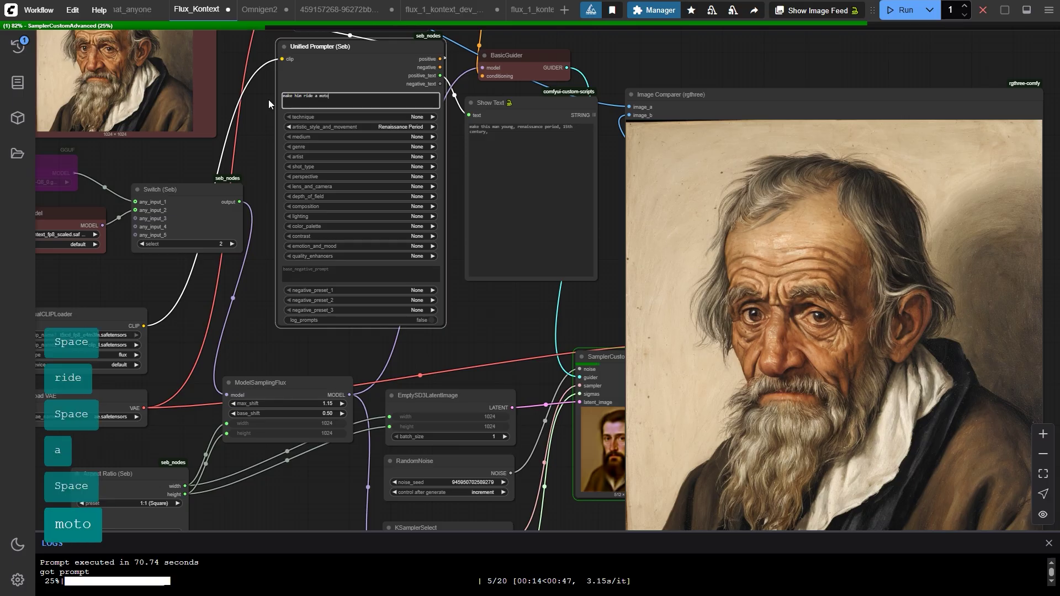
{"action": "type", "text": "rcycle"}
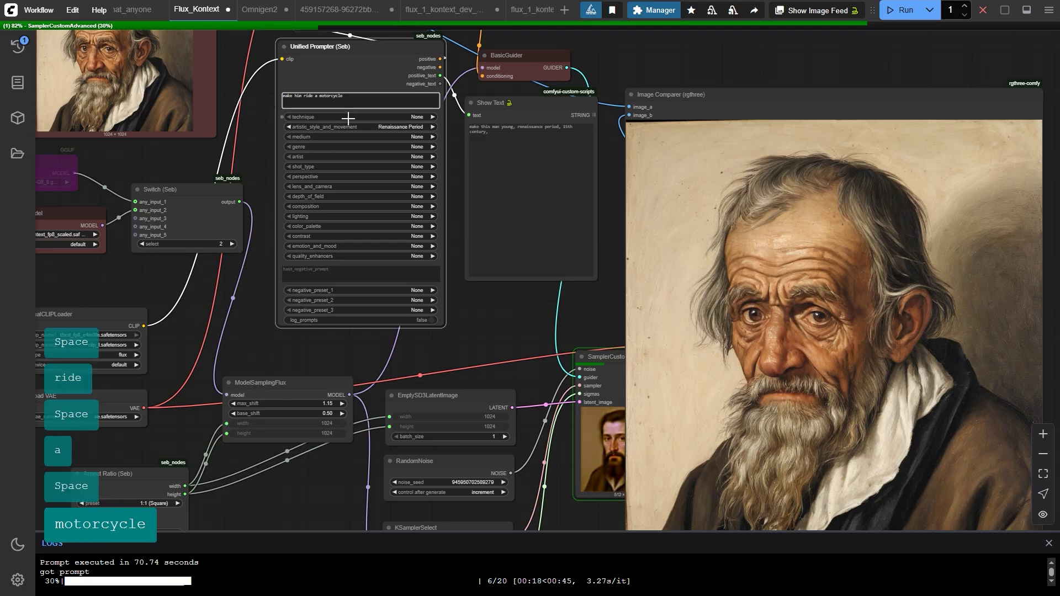
{"action": "scroll", "coordinate": [349, 116], "scroll_direction": "up", "scroll_amount": 3}
{"action": "left_click", "coordinate": [321, 94]}
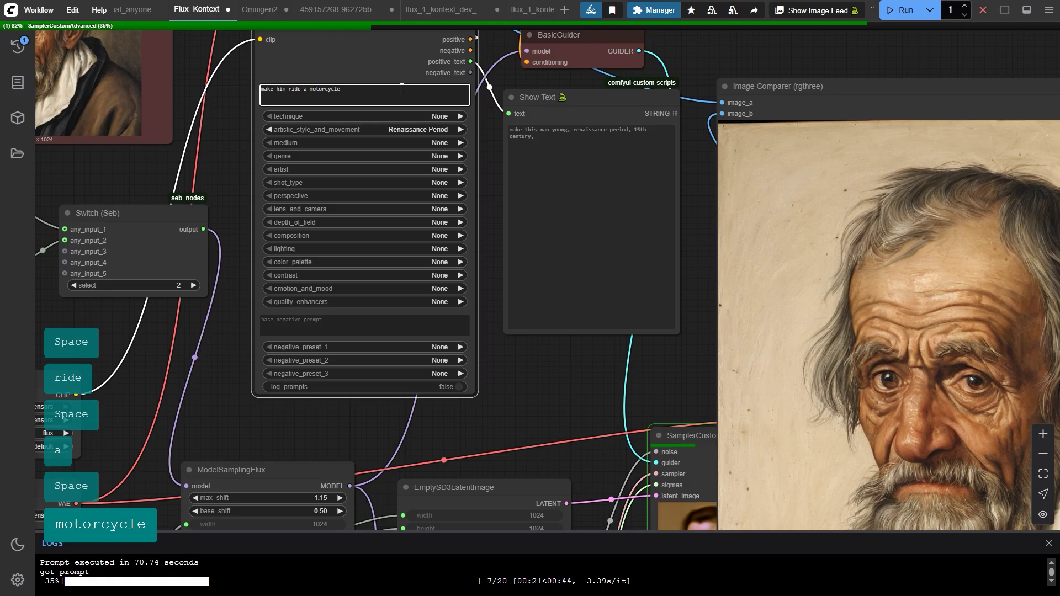
{"action": "type", "text": "harley davidson"}
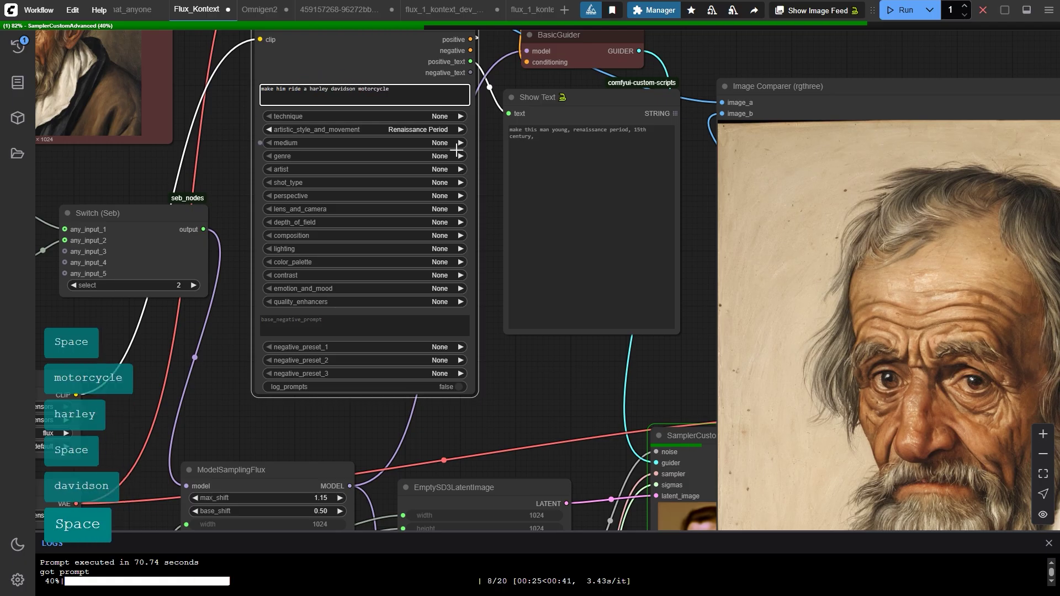
- Copy the complete Harley Davidson prompt text from the Unified Prompter
{"action": "left_click_drag", "start_coordinate": [390, 89], "coordinate": [215, 62]}
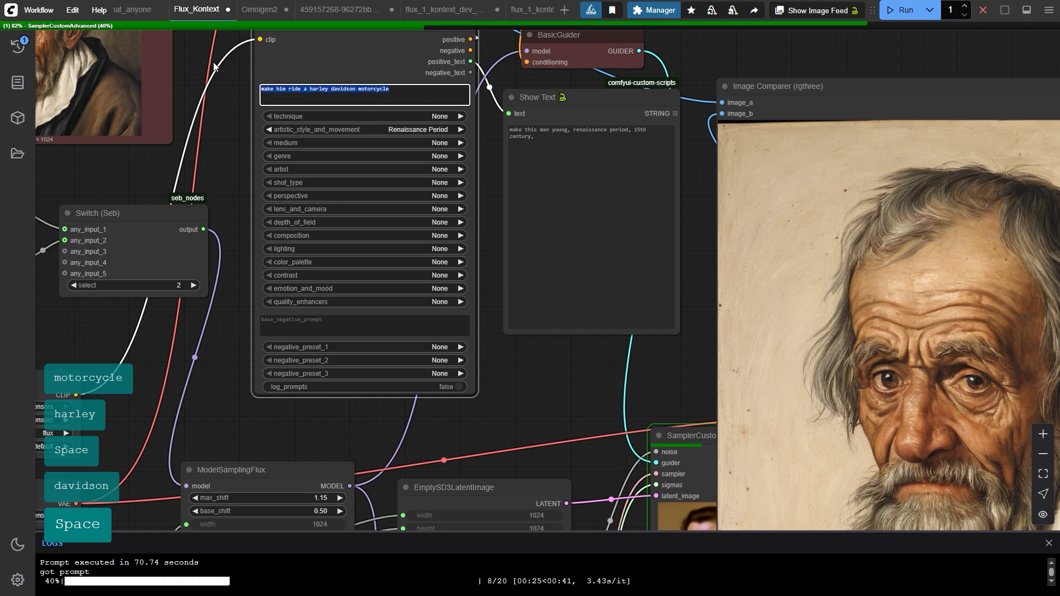
{"action": "key", "text": "ctrl+c"}
{"action": "left_click", "coordinate": [607, 211]}
{"action": "scroll", "coordinate": [608, 211], "scroll_direction": "down", "scroll_amount": 3}
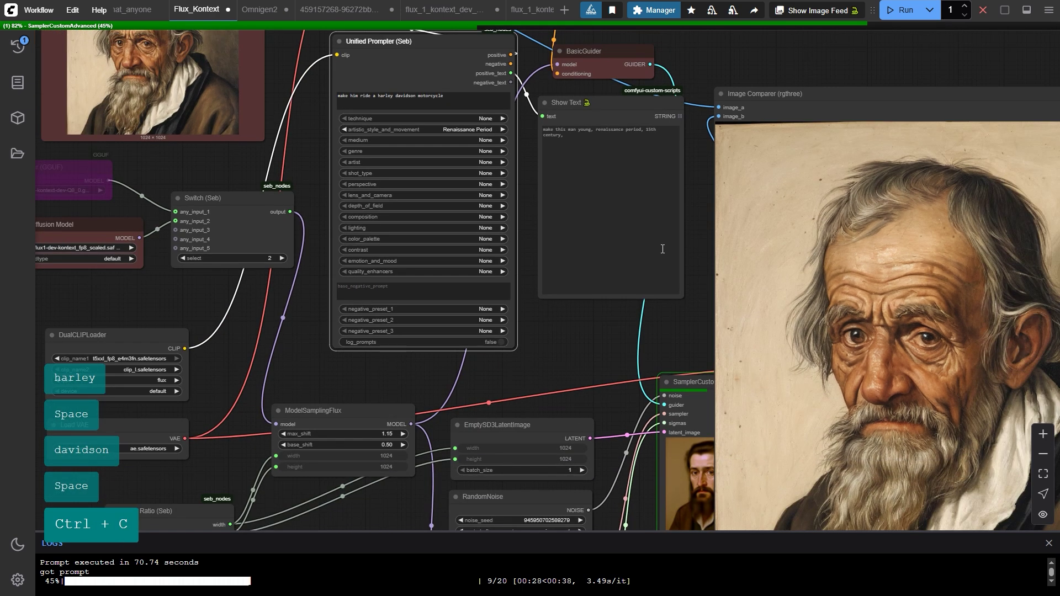
- Examine the Image Comparer while the Renaissance Period run finishes
{"action": "left_click", "coordinate": [734, 270]}
{"action": "scroll", "coordinate": [734, 271], "scroll_direction": "down", "scroll_amount": 3}
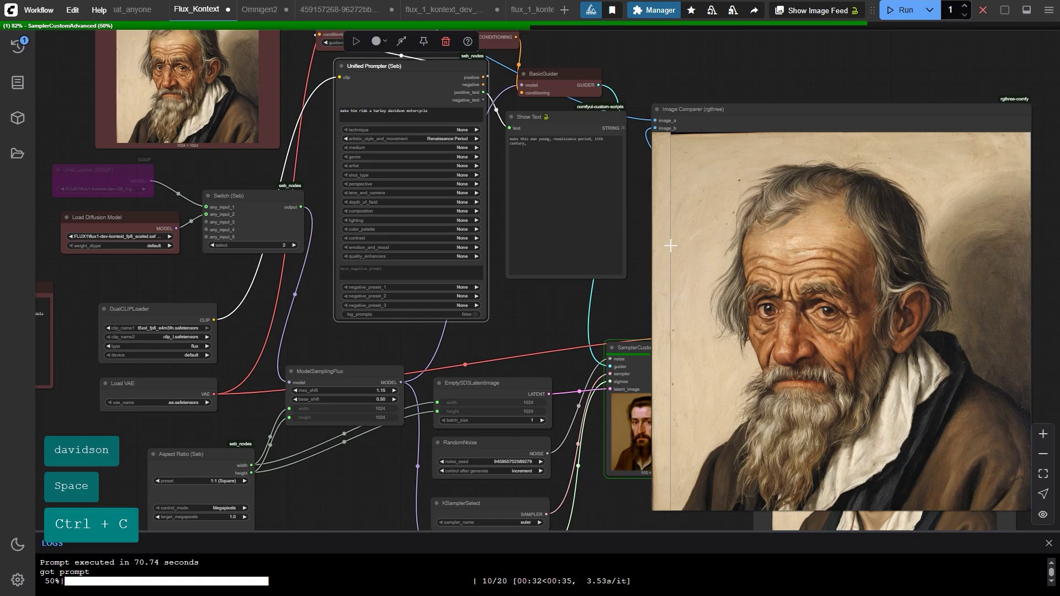
{"action": "left_click_drag", "start_coordinate": [715, 251], "coordinate": [537, 223]}
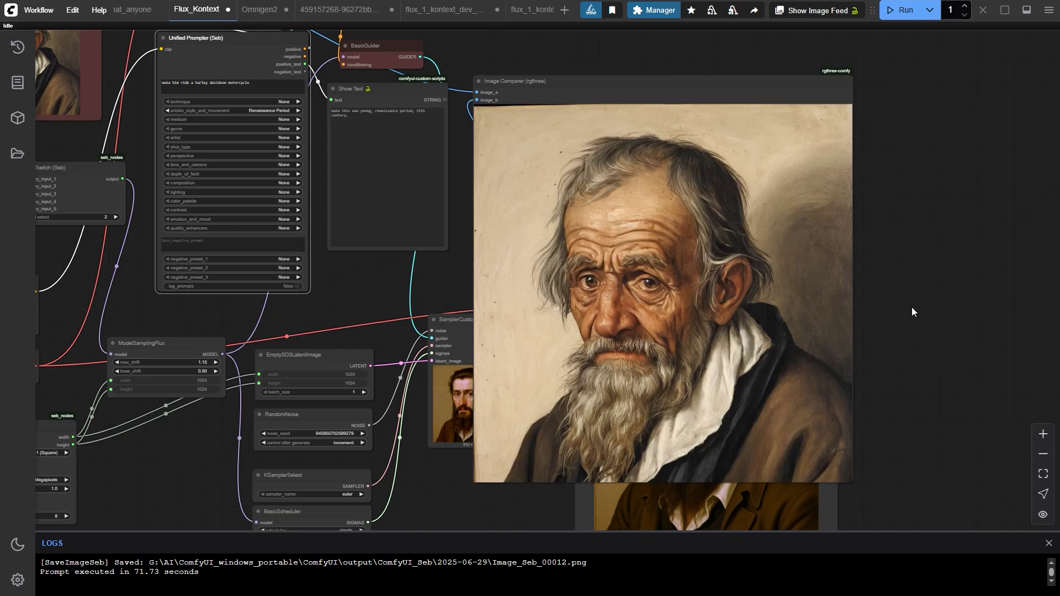
- In the Unified Prompter, set technique to Photograph and artistic_style_and_movement to Photorealistic
{"action": "left_click", "coordinate": [282, 111]}
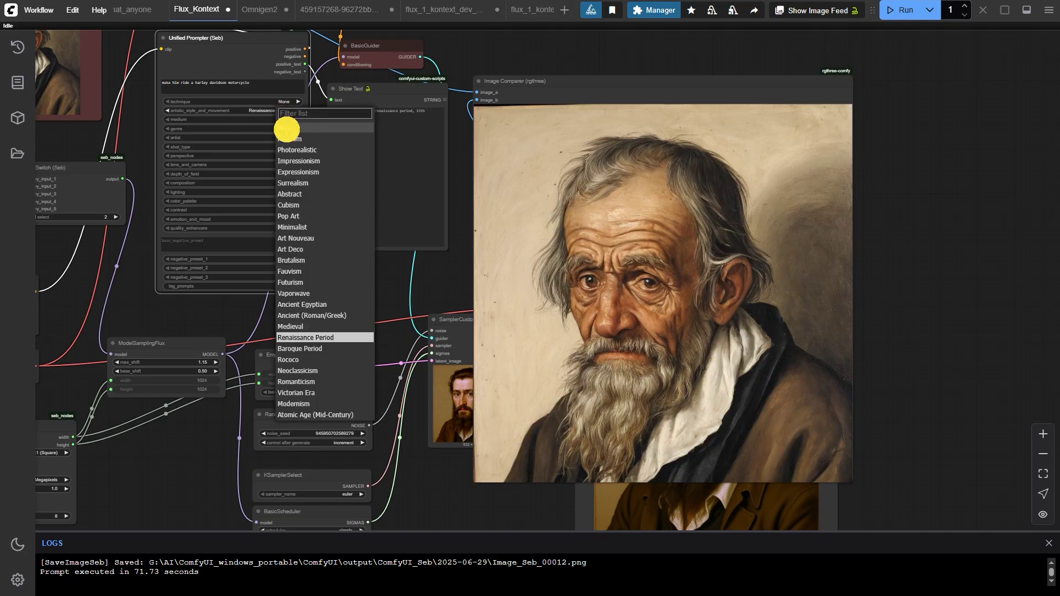
{"action": "left_click", "coordinate": [294, 128]}
{"action": "scroll", "coordinate": [295, 128], "scroll_direction": "up", "scroll_amount": 4}
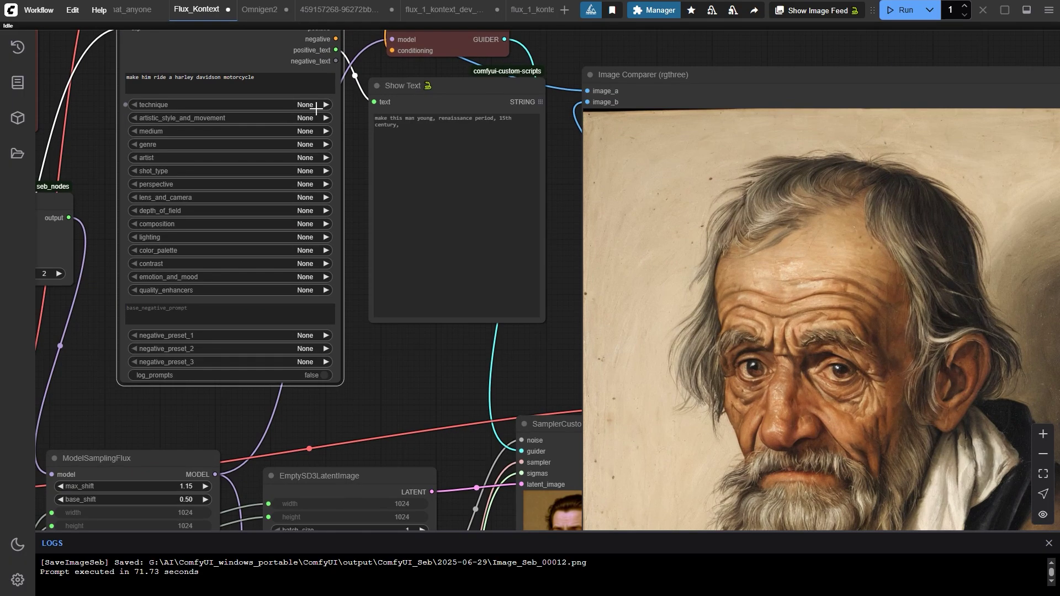
{"action": "left_click", "coordinate": [312, 105]}
{"action": "left_click", "coordinate": [340, 142]}
{"action": "left_click", "coordinate": [319, 118]}
{"action": "left_click", "coordinate": [346, 156]}
{"action": "left_click_drag", "start_coordinate": [736, 189], "coordinate": [723, 212]}
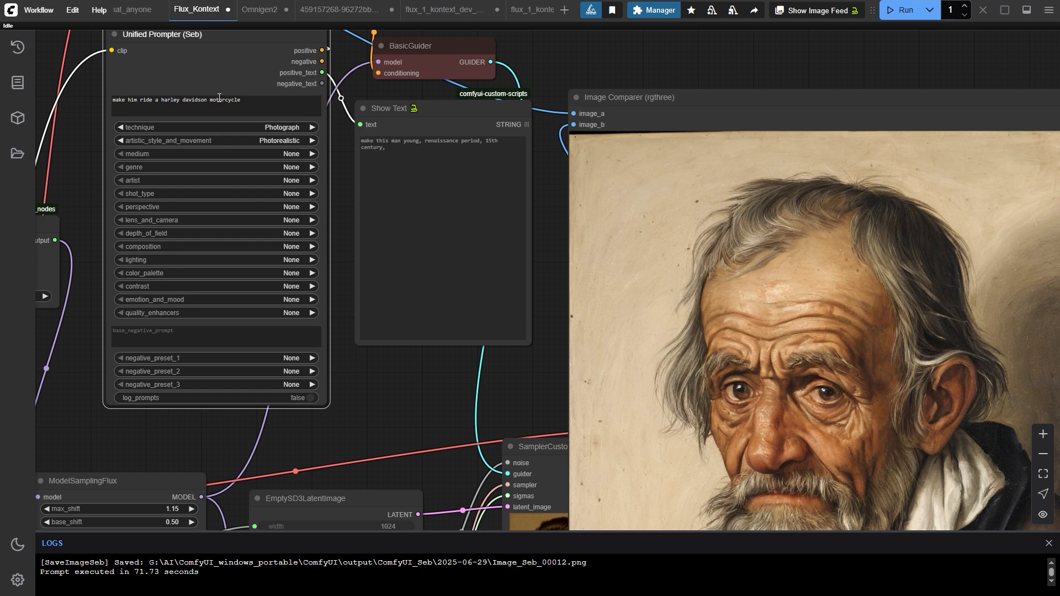
- Run the Flux_Kontext workflow with the Harley Davidson prompt and the Photograph and Photorealistic presets
{"action": "left_click", "coordinate": [901, 10]}
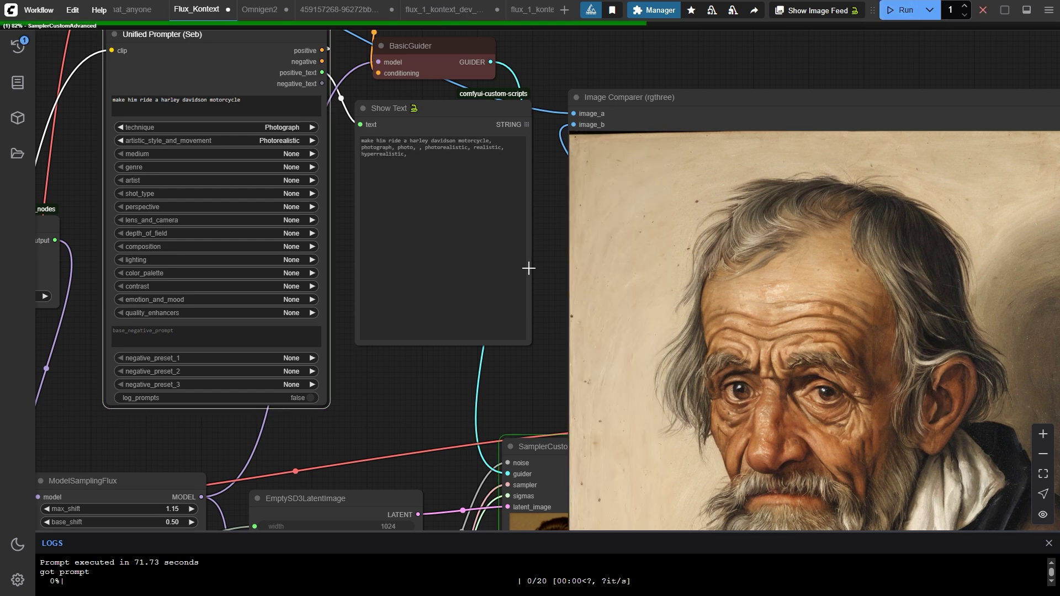
{"action": "scroll", "coordinate": [635, 221], "scroll_direction": "down", "scroll_amount": 5}
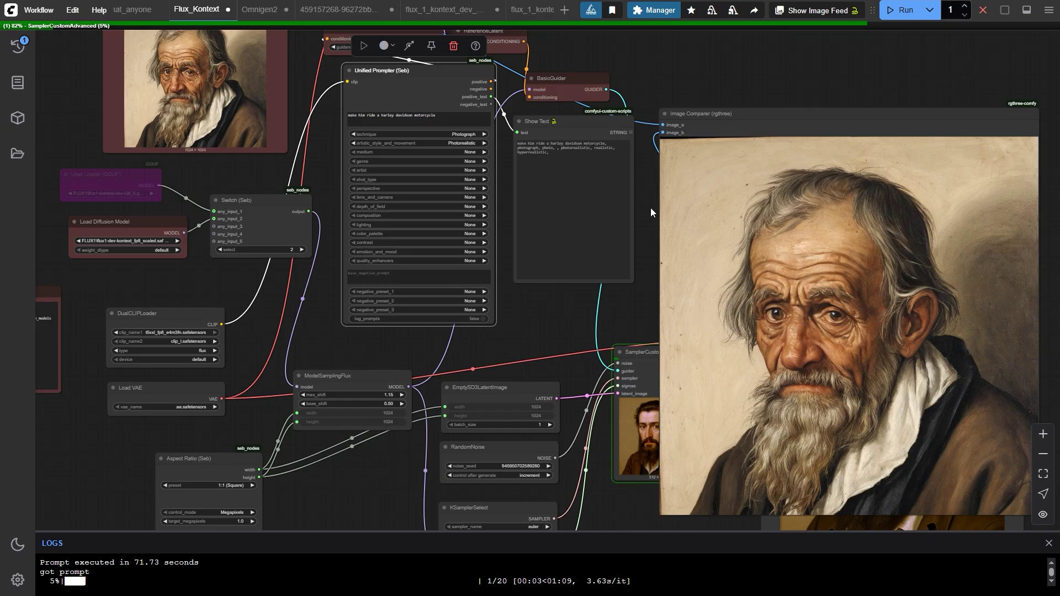
- In the Omnigen2 workflow's Unified Prompter, set artistic_style_and_movement to Photorealistic and technique to Photograph
{"action": "left_click", "coordinate": [259, 9]}
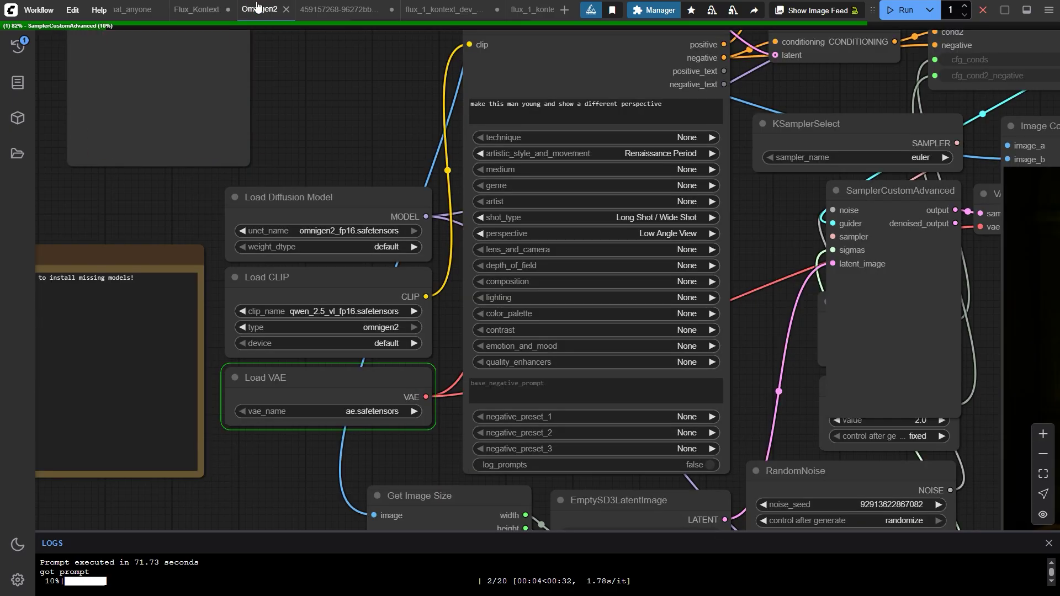
{"action": "scroll", "coordinate": [616, 182], "scroll_direction": "up", "scroll_amount": 2}
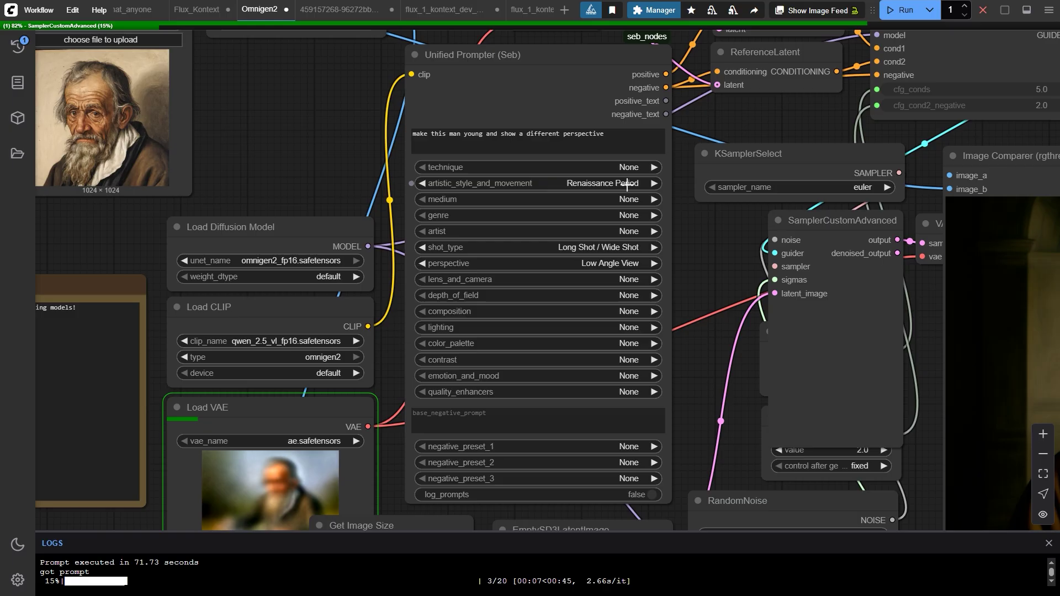
{"action": "left_click", "coordinate": [624, 183]}
{"action": "left_click", "coordinate": [649, 223]}
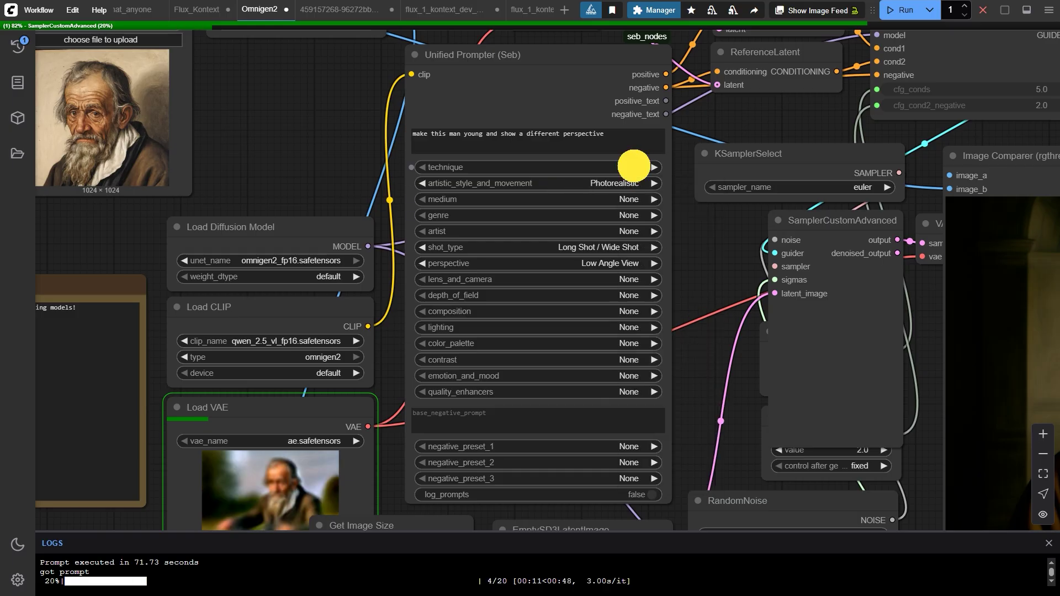
{"action": "left_click", "coordinate": [630, 167]}
{"action": "left_click", "coordinate": [647, 203]}
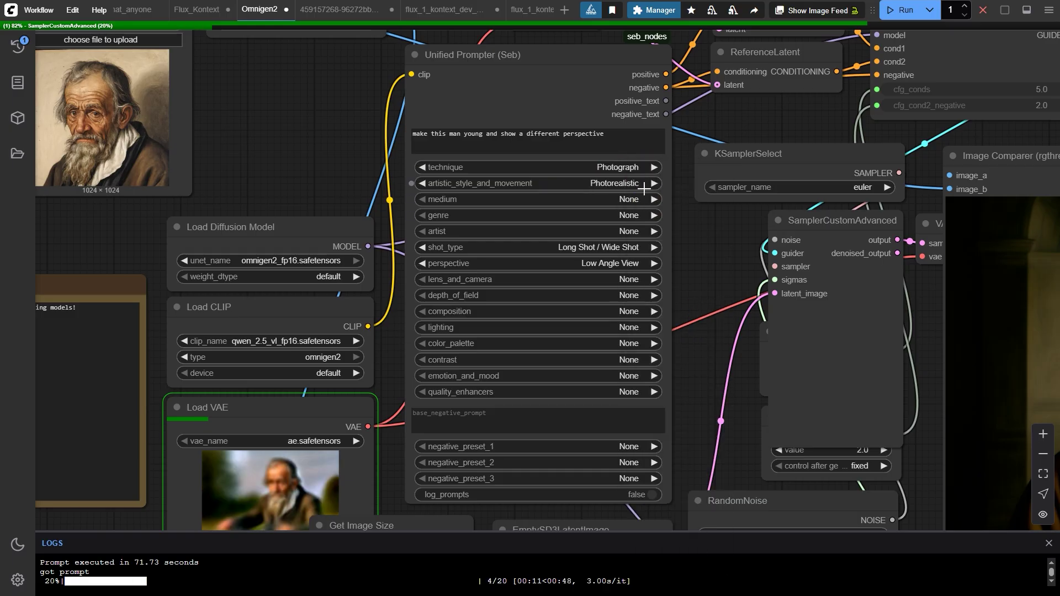
- Reset shot_type and perspective to None and replace the positive prompt with "make him ride a harley davidson motorcycle"
{"action": "left_click", "coordinate": [636, 247]}
{"action": "left_click", "coordinate": [643, 260]}
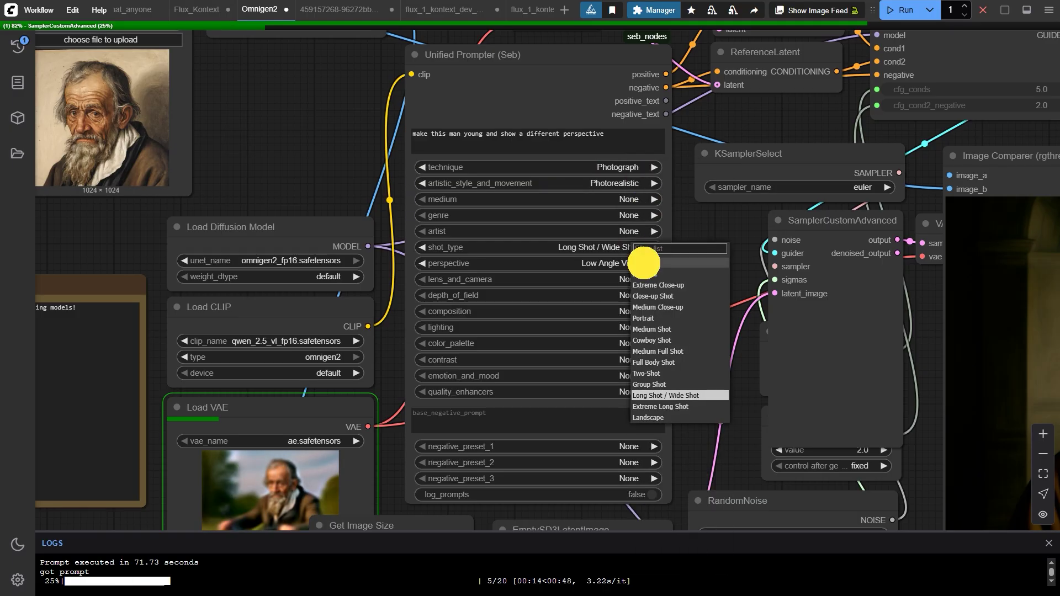
{"action": "left_click", "coordinate": [638, 263]}
{"action": "left_click", "coordinate": [644, 281]}
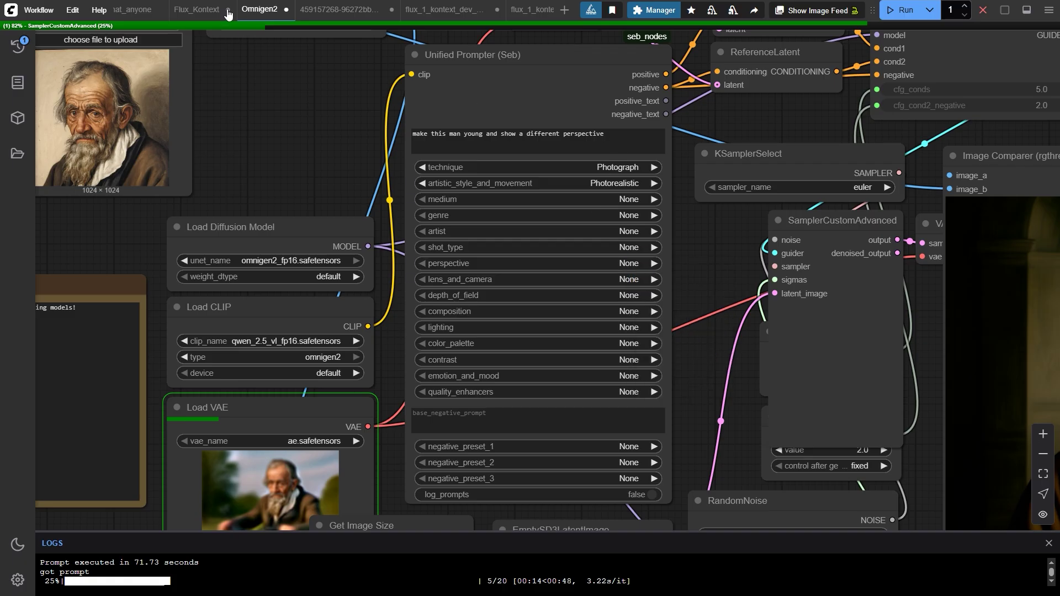
{"action": "left_click_drag", "start_coordinate": [607, 135], "coordinate": [358, 133]}
{"action": "key", "text": "ctrl+v"}
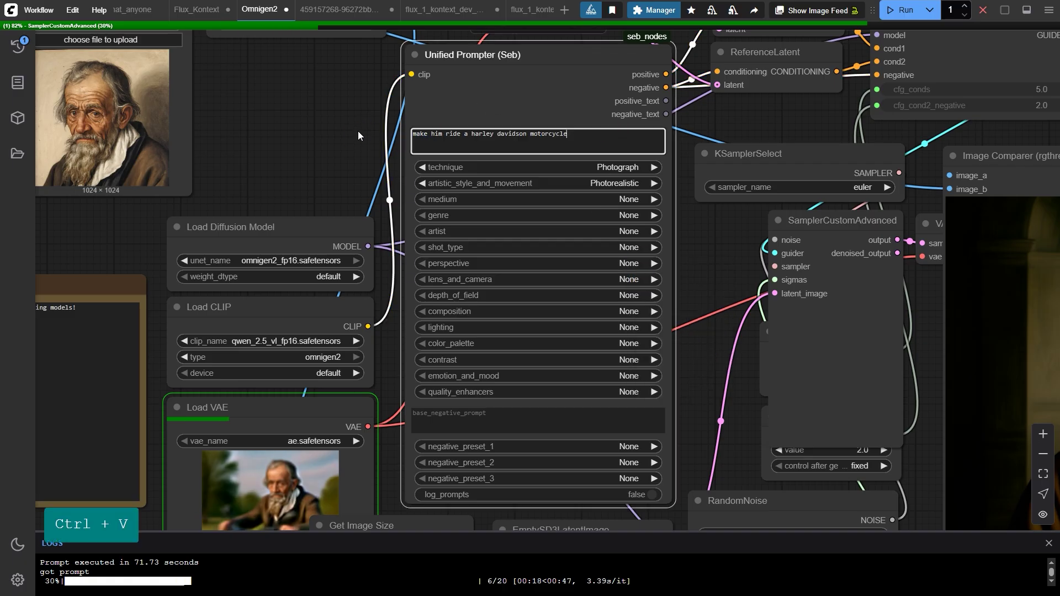
- In the Flux_Kontext workflow, move the Image Comparer closer to the Unified Prompter and examine the generated motorcycle image
{"action": "left_click", "coordinate": [197, 10]}
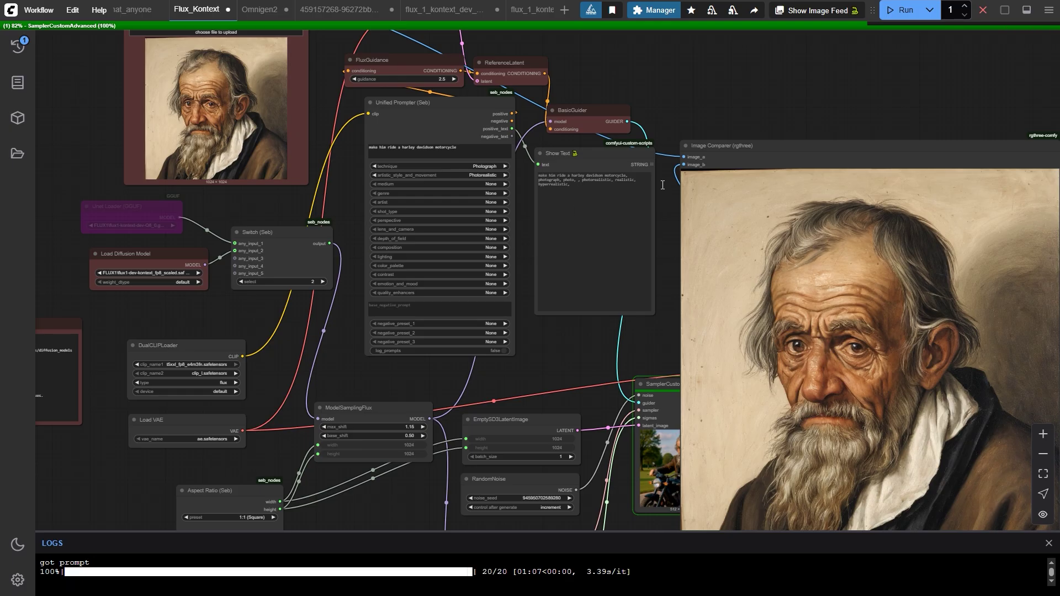
{"action": "left_click", "coordinate": [784, 149]}
{"action": "left_click_drag", "start_coordinate": [784, 149], "coordinate": [650, 82]}
{"action": "left_click_drag", "start_coordinate": [914, 228], "coordinate": [833, 260]}
{"action": "scroll", "coordinate": [834, 261], "scroll_direction": "up", "scroll_amount": 5}
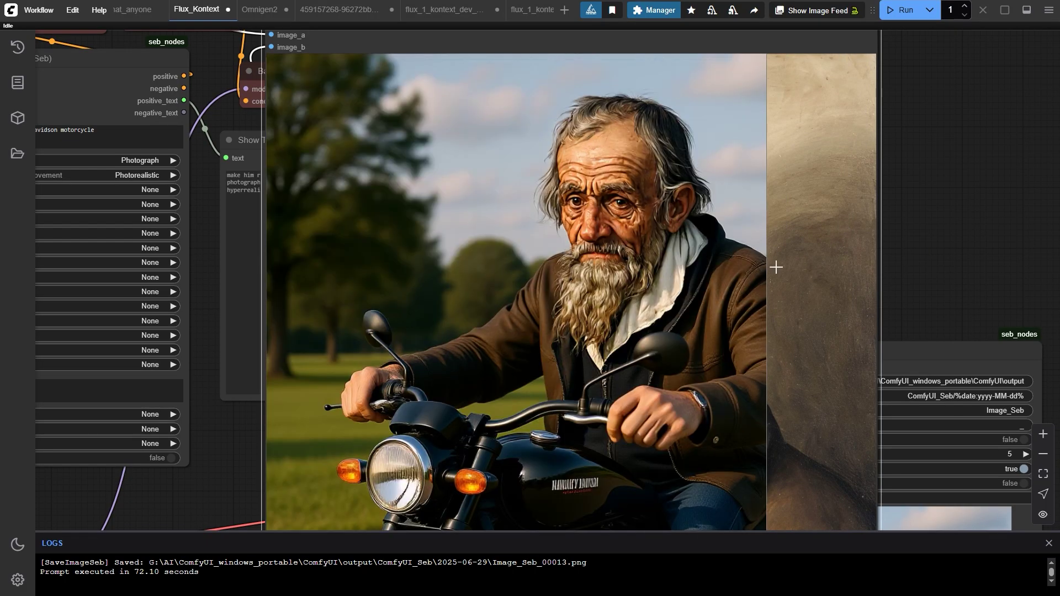
{"action": "scroll", "coordinate": [880, 263], "scroll_direction": "down", "scroll_amount": 3}
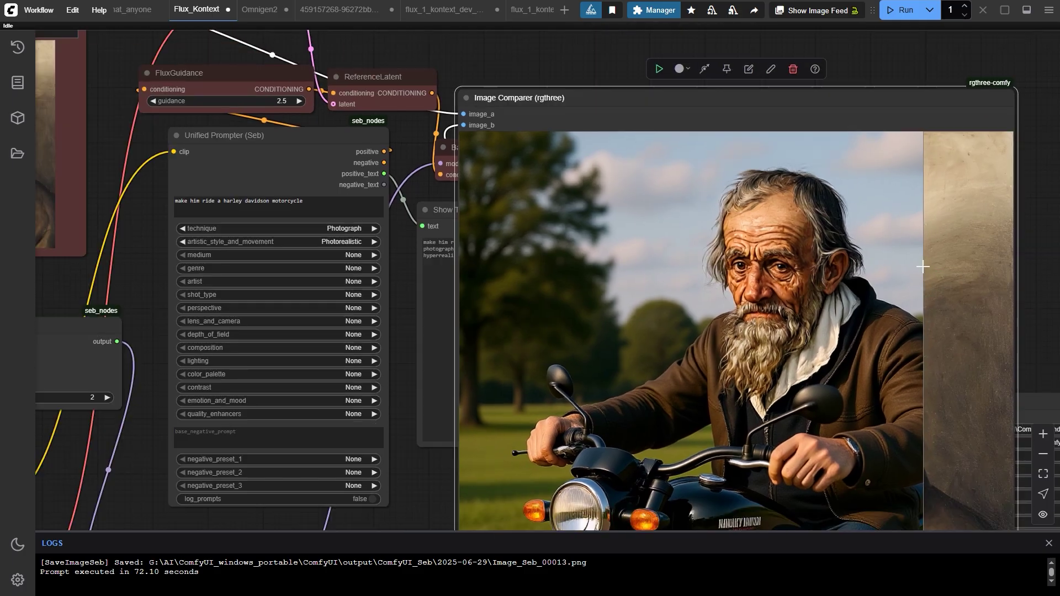
- Run the Omnigen2 workflow with the Harley Davidson prompt and bring its sampler preview and Image Comparer into view
{"action": "left_click", "coordinate": [260, 10]}
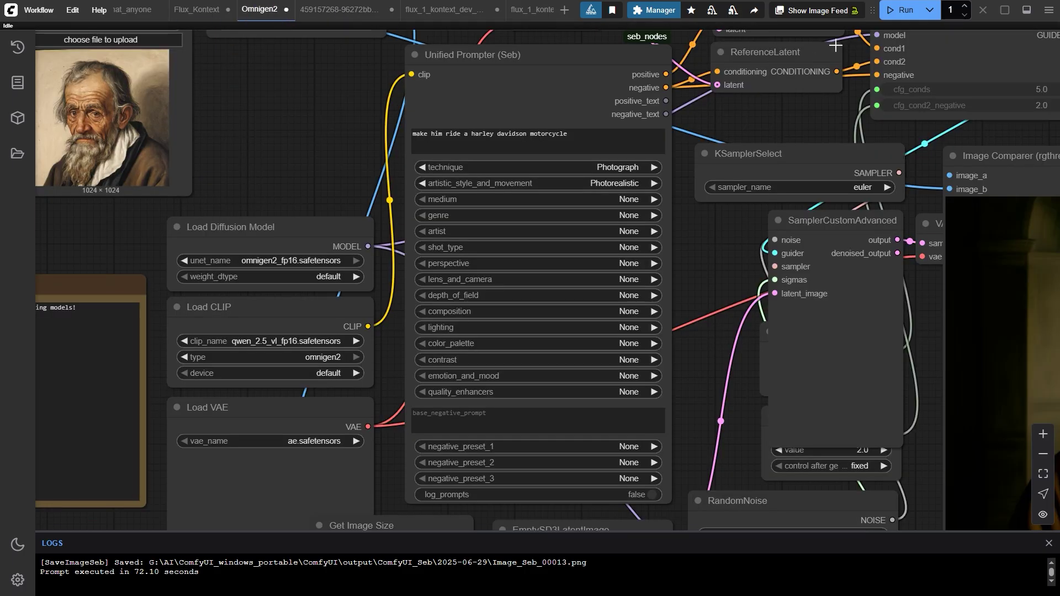
{"action": "left_click", "coordinate": [901, 10]}
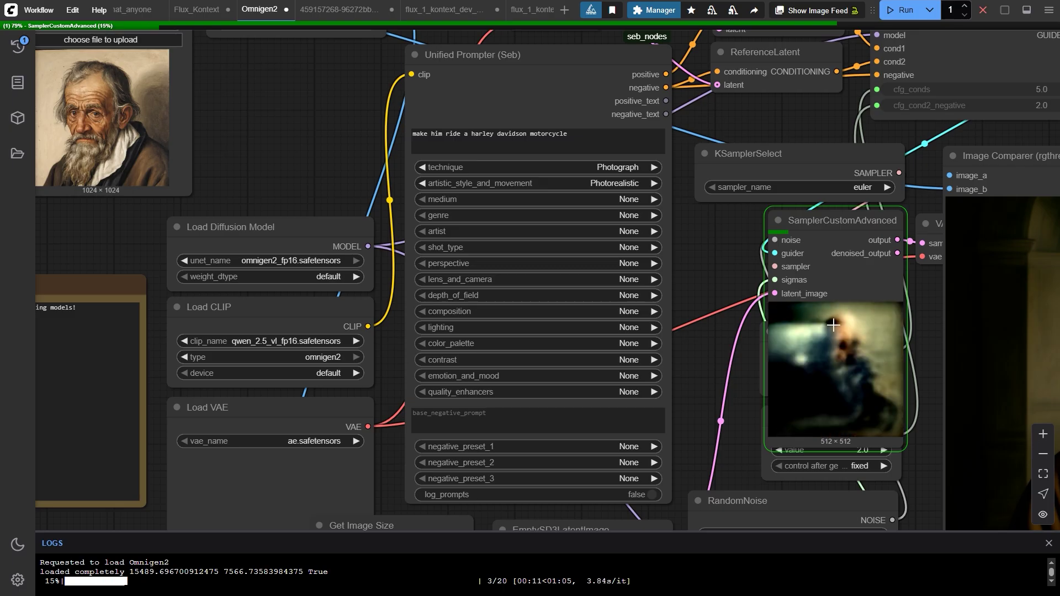
{"action": "left_click_drag", "start_coordinate": [916, 324], "coordinate": [610, 251]}
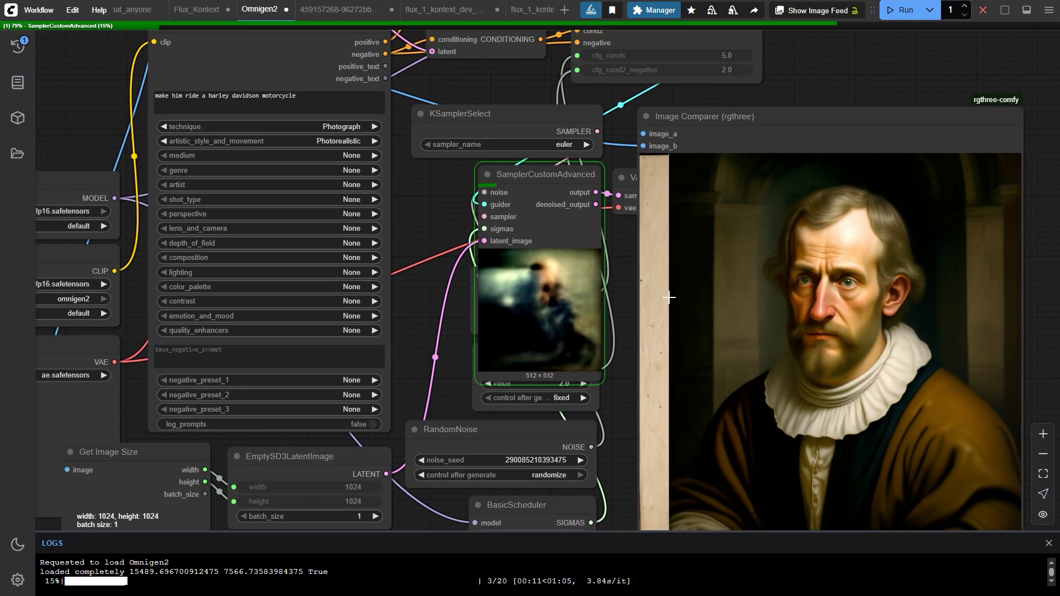
{"action": "scroll", "coordinate": [665, 279], "scroll_direction": "down", "scroll_amount": 1}
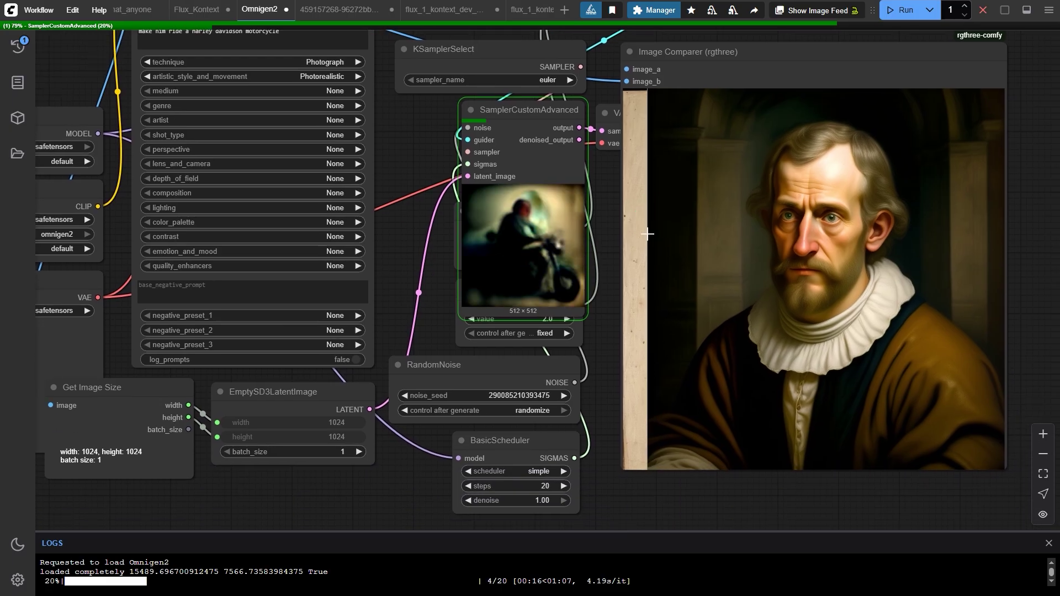
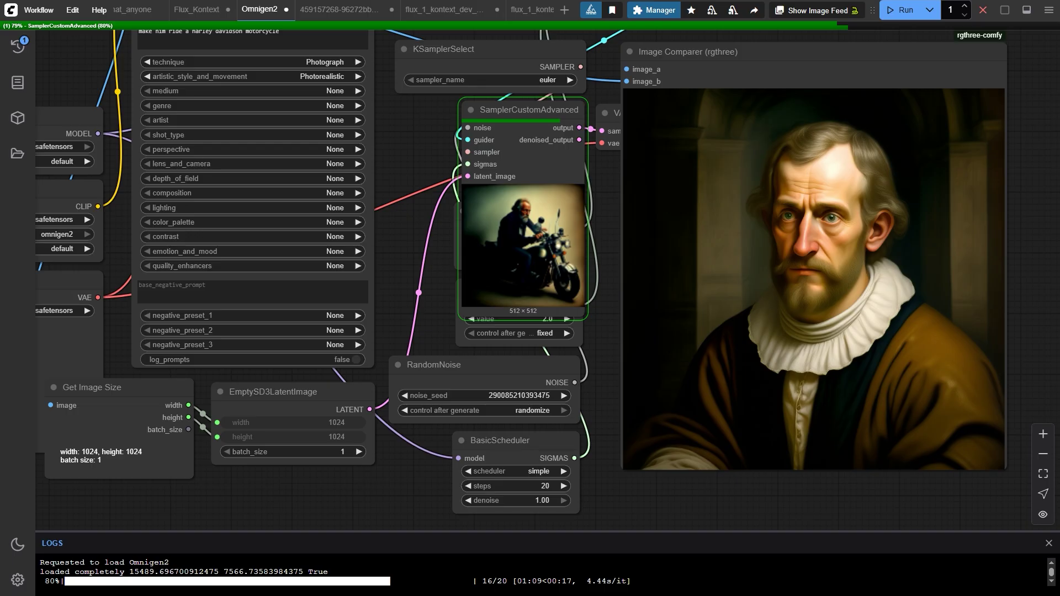
{"action": "type", "text": "omnigen"}
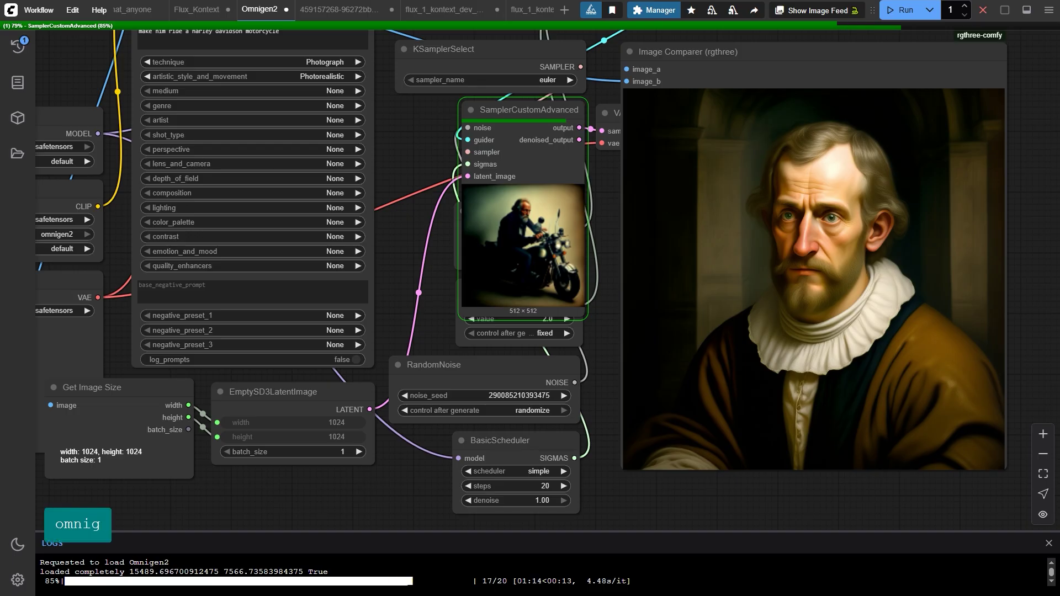
{"action": "key", "text": "Down"}
{"action": "key", "text": "Down"}
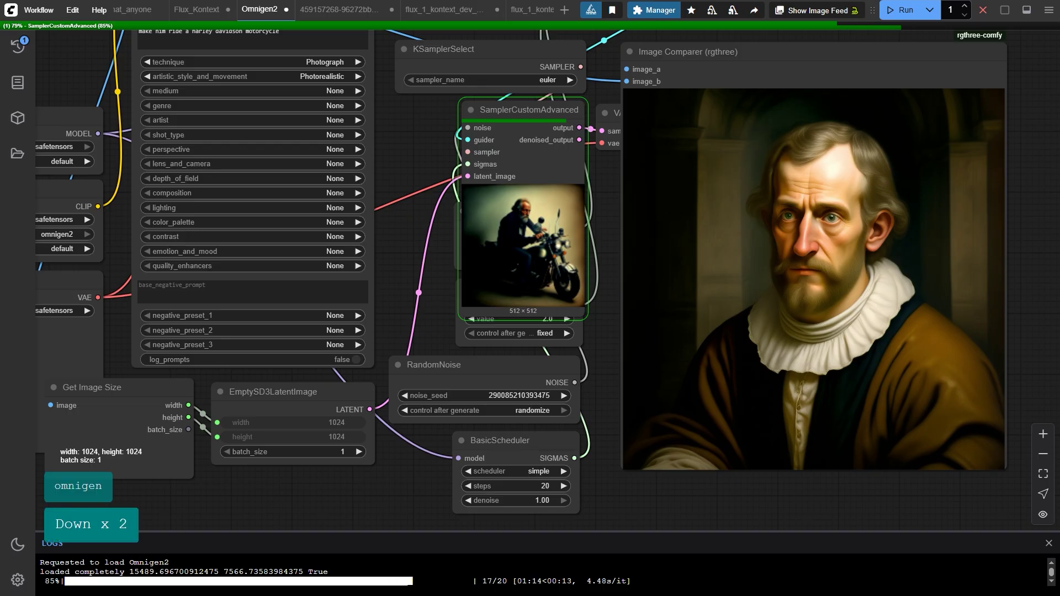
{"action": "key", "text": "Return"}
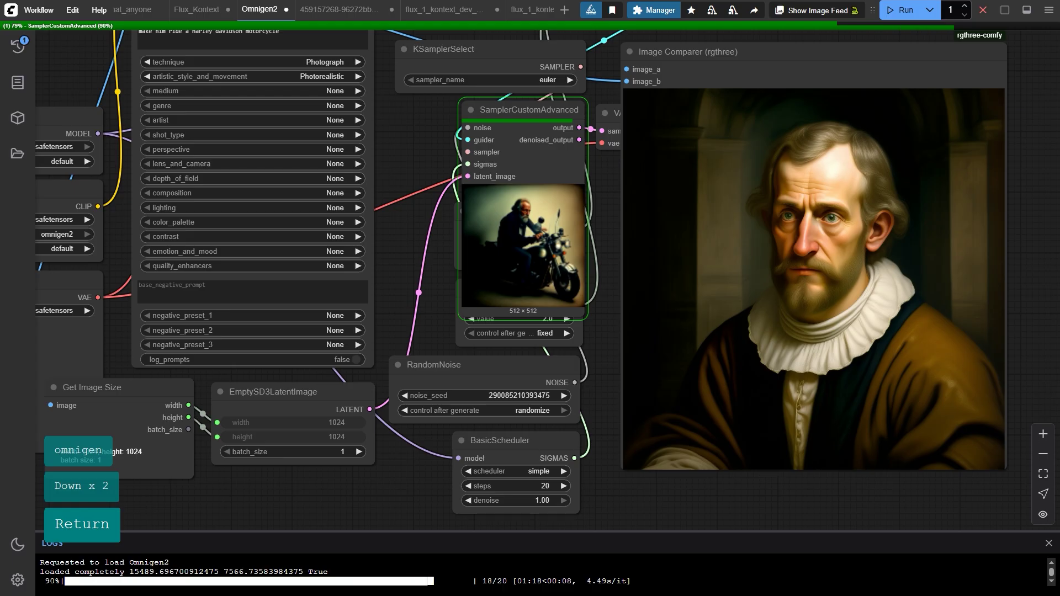
{"action": "key", "text": "ctrl"}
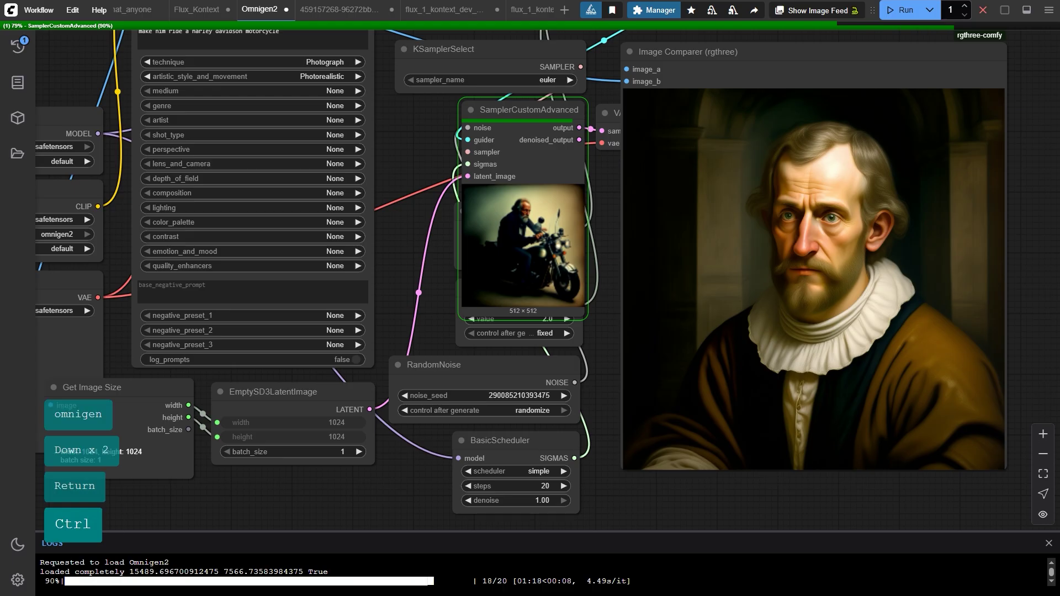
{"action": "type", "text": "flux co"}
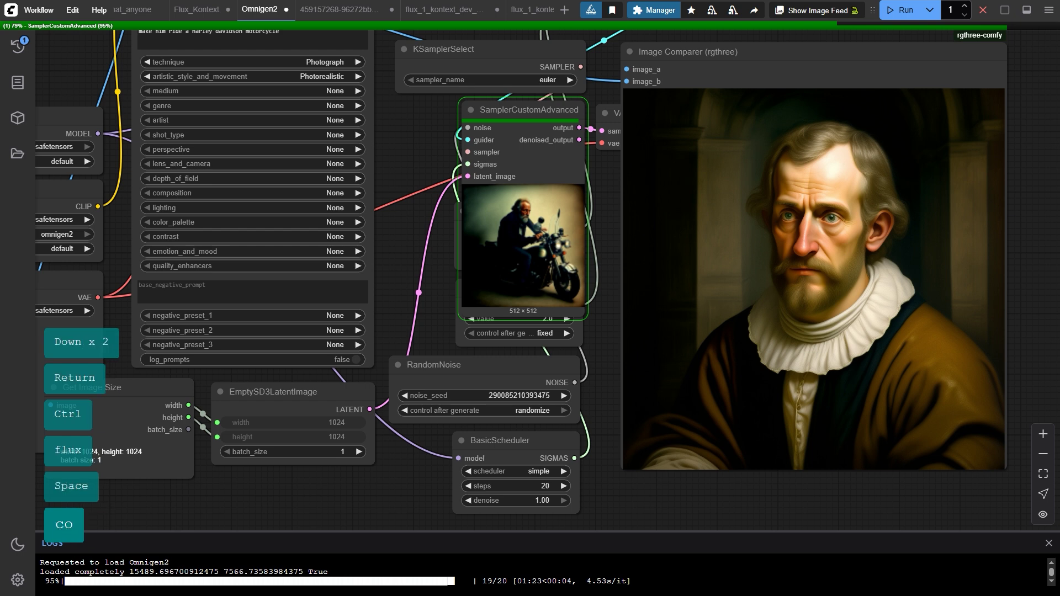
{"action": "type", "text": "nte"}
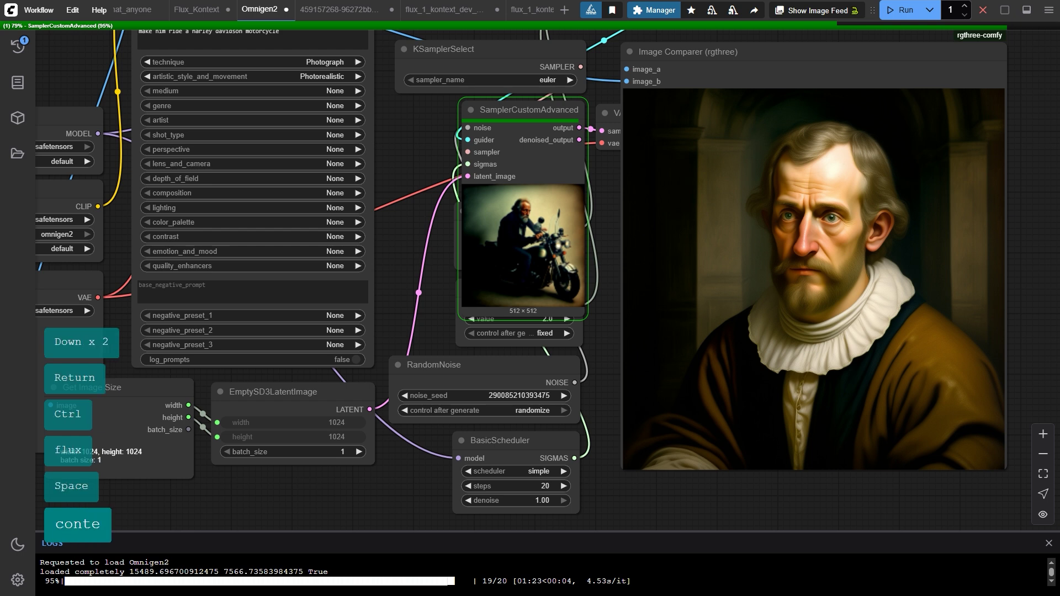
{"action": "key", "text": "Down"}
{"action": "key", "text": "Down"}
{"action": "key", "text": "Return"}
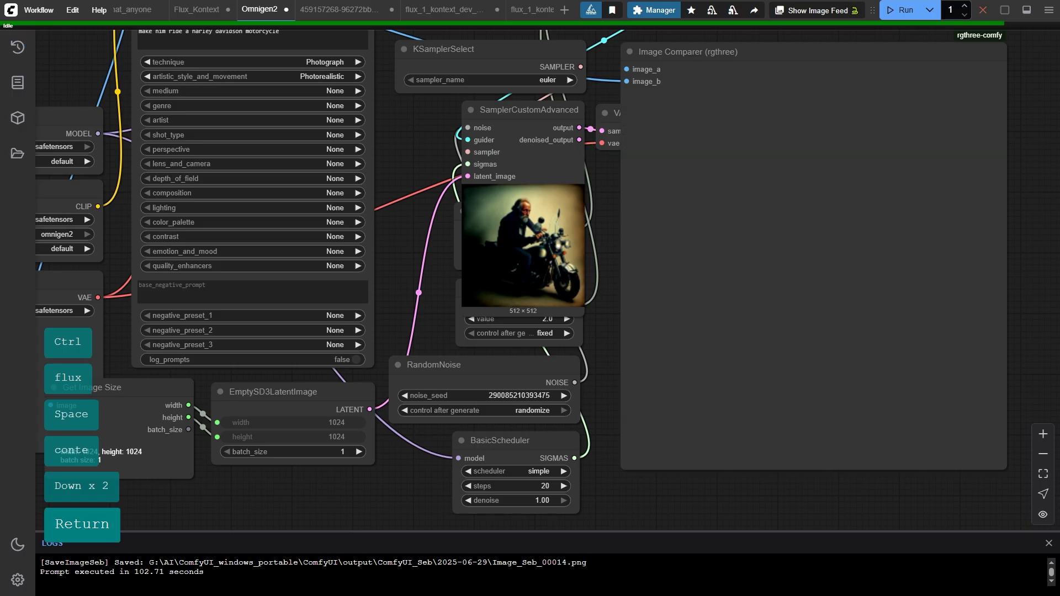
{"action": "key", "text": "ctrl"}
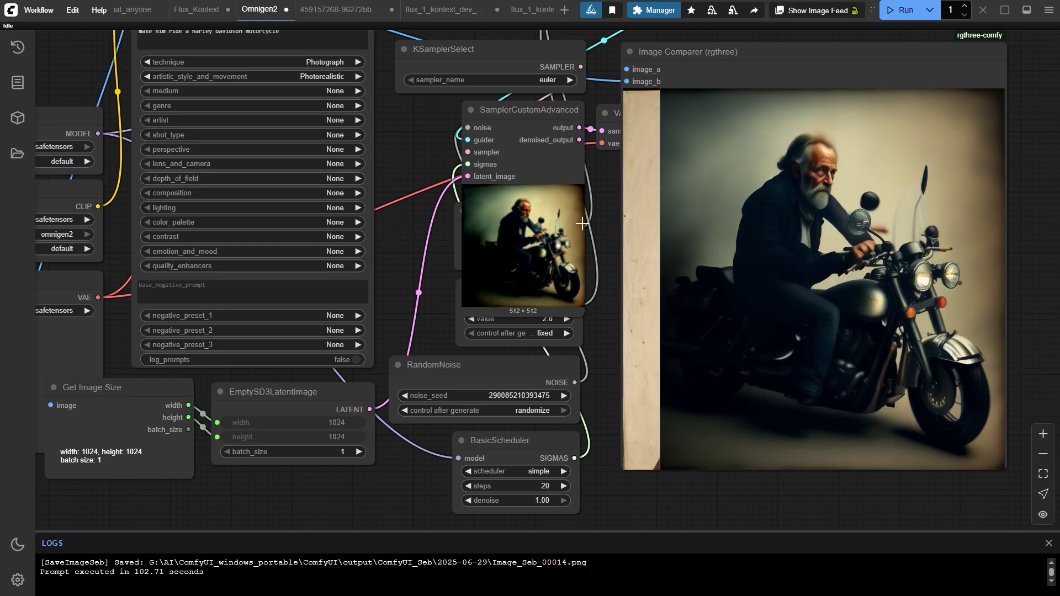
- Examine the Omnigen2 motorcycle result in the Image Comparer alongside the prompt settings and source portrait
{"action": "left_click_drag", "start_coordinate": [319, 211], "coordinate": [326, 223]}
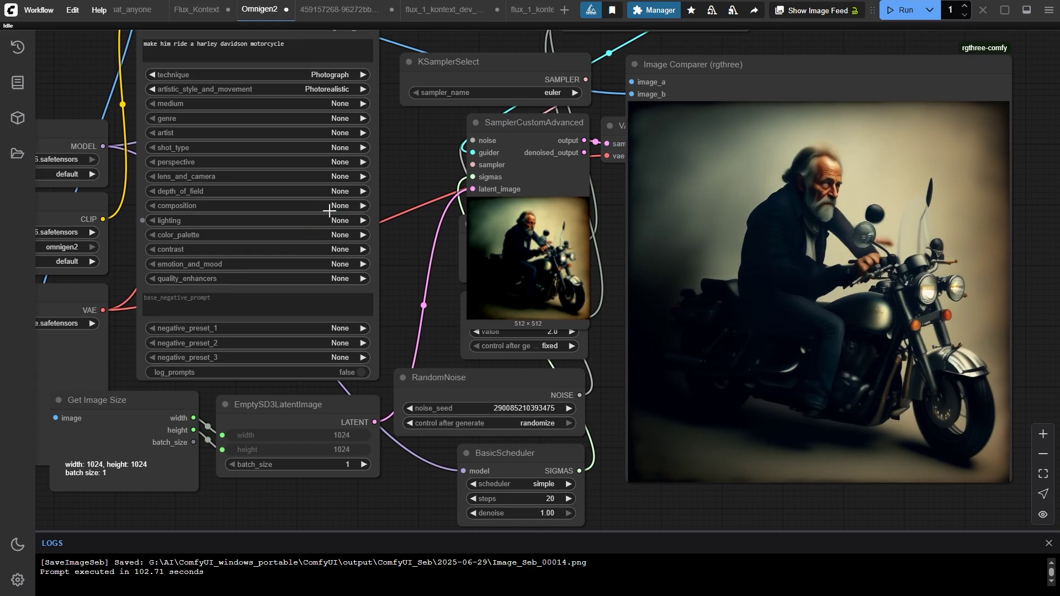
{"action": "left_click_drag", "start_coordinate": [308, 160], "coordinate": [338, 195]}
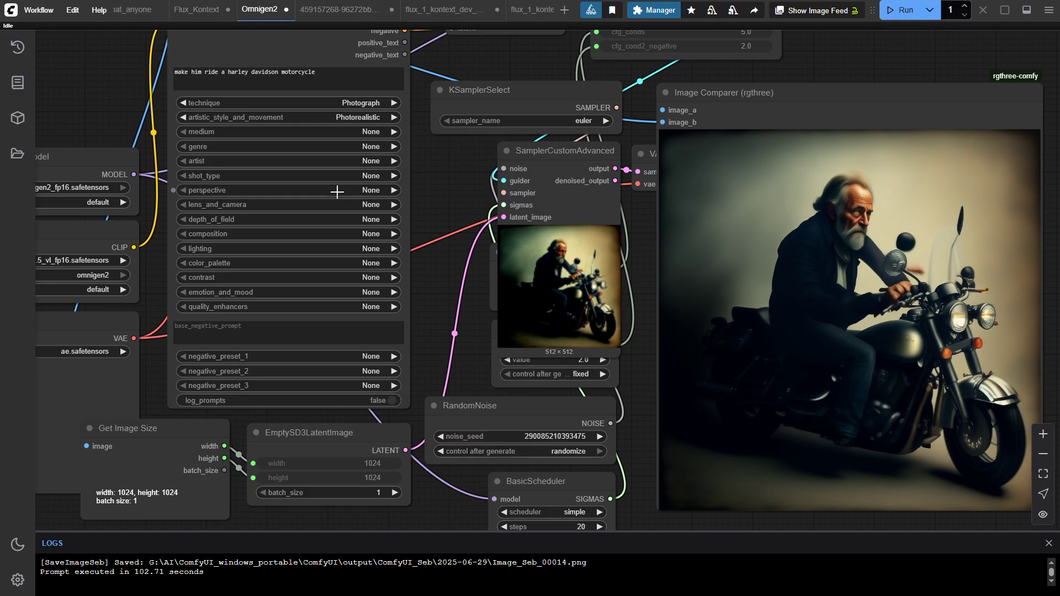
{"action": "scroll", "coordinate": [313, 194], "scroll_direction": "down", "scroll_amount": 3}
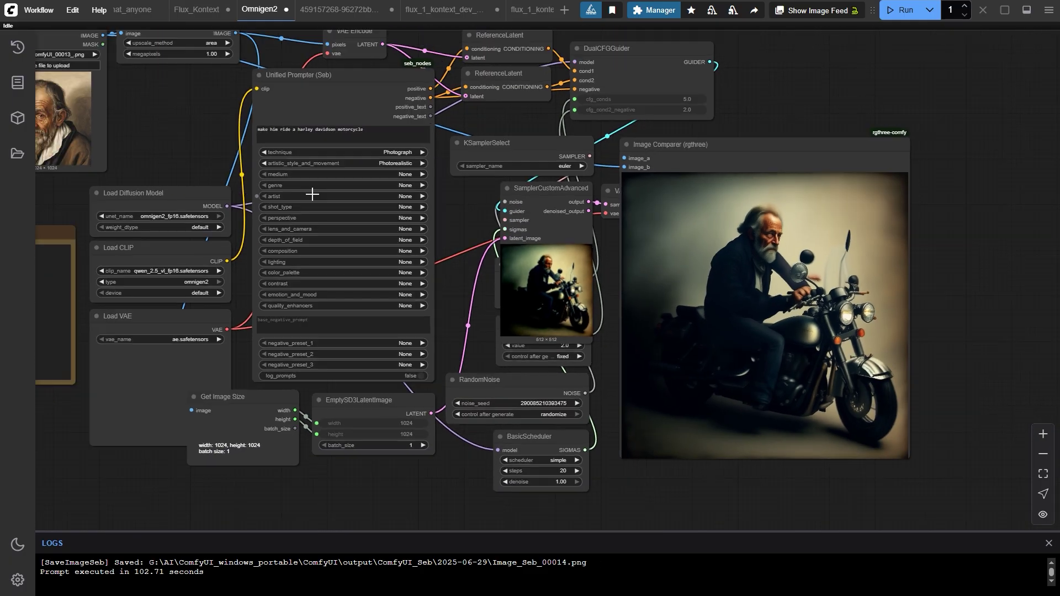
{"action": "scroll", "coordinate": [313, 194], "scroll_direction": "left", "scroll_amount": 5}
{"action": "scroll", "coordinate": [312, 194], "scroll_direction": "up", "scroll_amount": 2}
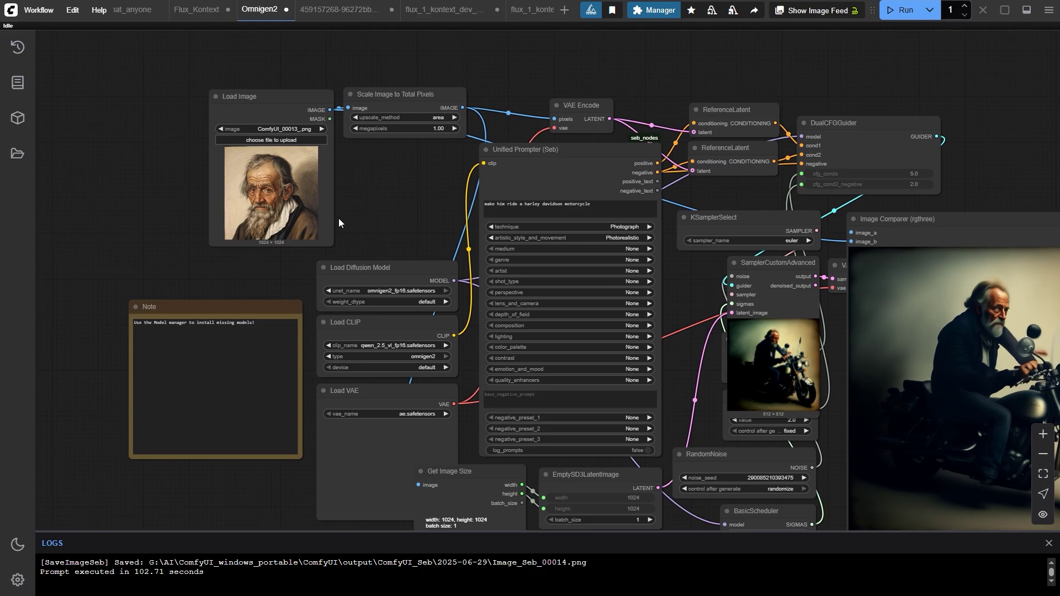
- In the Flux_Kontext workflow, move the Load Image node farther away from FluxKontextImageScale and shift the Image Comparer slightly
{"action": "left_click", "coordinate": [204, 10]}
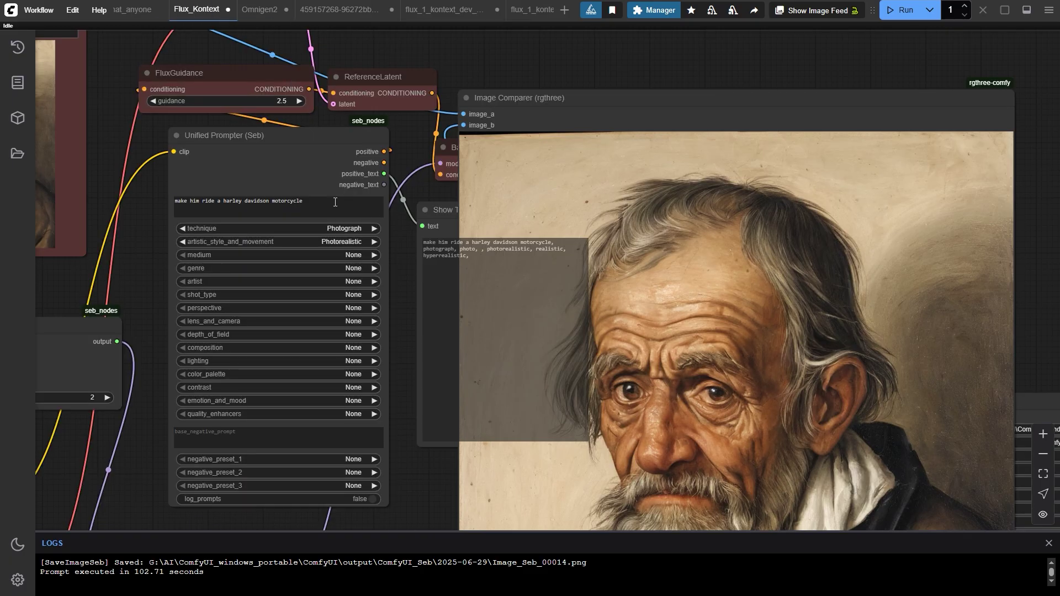
{"action": "scroll", "coordinate": [334, 202], "scroll_direction": "left", "scroll_amount": 10}
{"action": "scroll", "coordinate": [350, 236], "scroll_direction": "down", "scroll_amount": 2}
{"action": "scroll", "coordinate": [307, 111], "scroll_direction": "left", "scroll_amount": 2}
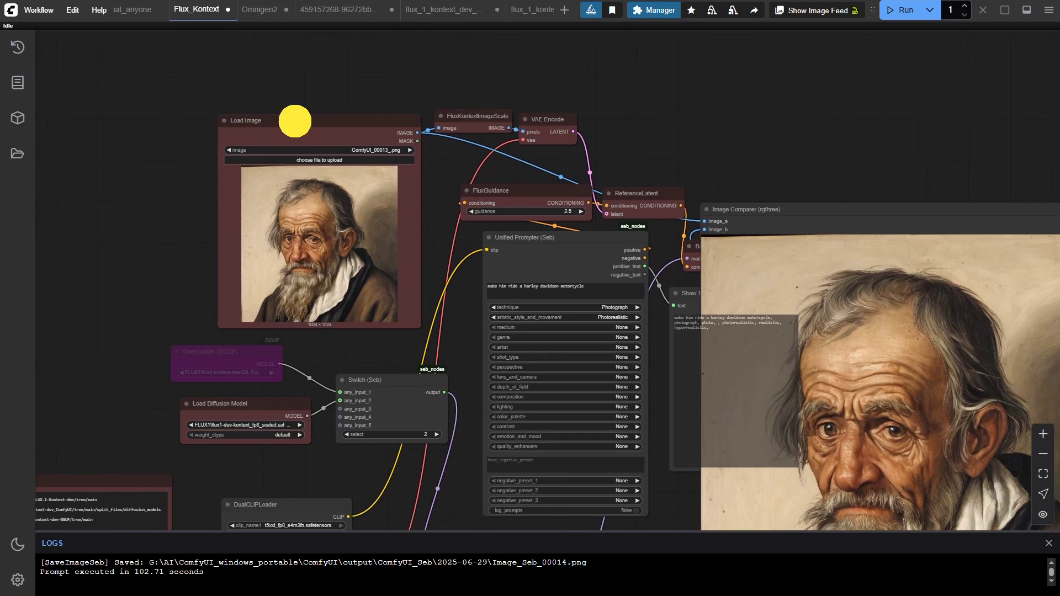
{"action": "left_click_drag", "start_coordinate": [295, 121], "coordinate": [268, 106]}
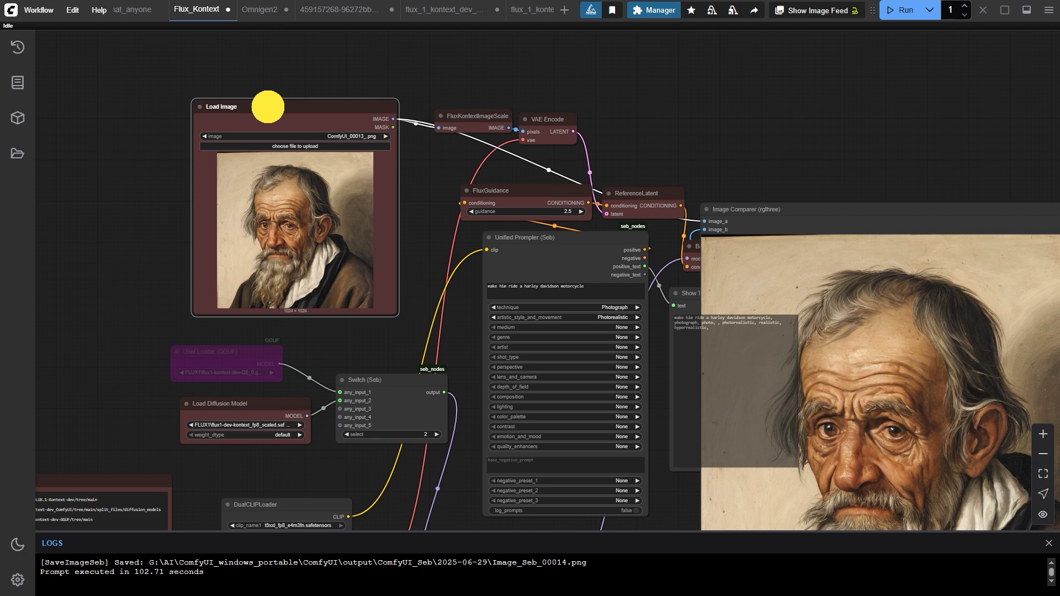
{"action": "left_click_drag", "start_coordinate": [175, 159], "coordinate": [274, 161]}
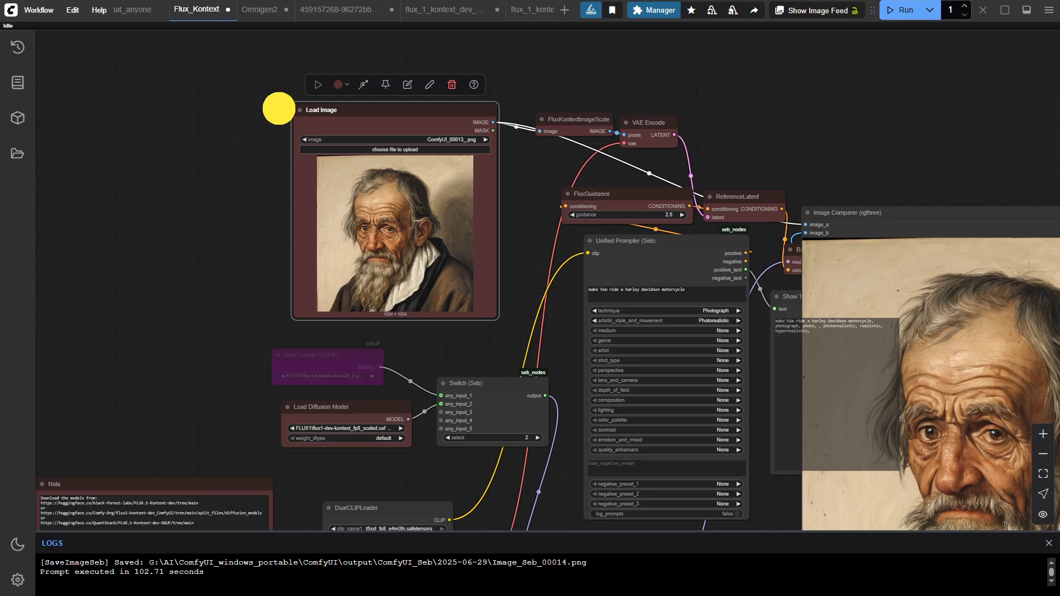
{"action": "left_click_drag", "start_coordinate": [298, 110], "coordinate": [191, 84]}
{"action": "left_click_drag", "start_coordinate": [828, 212], "coordinate": [835, 204]}
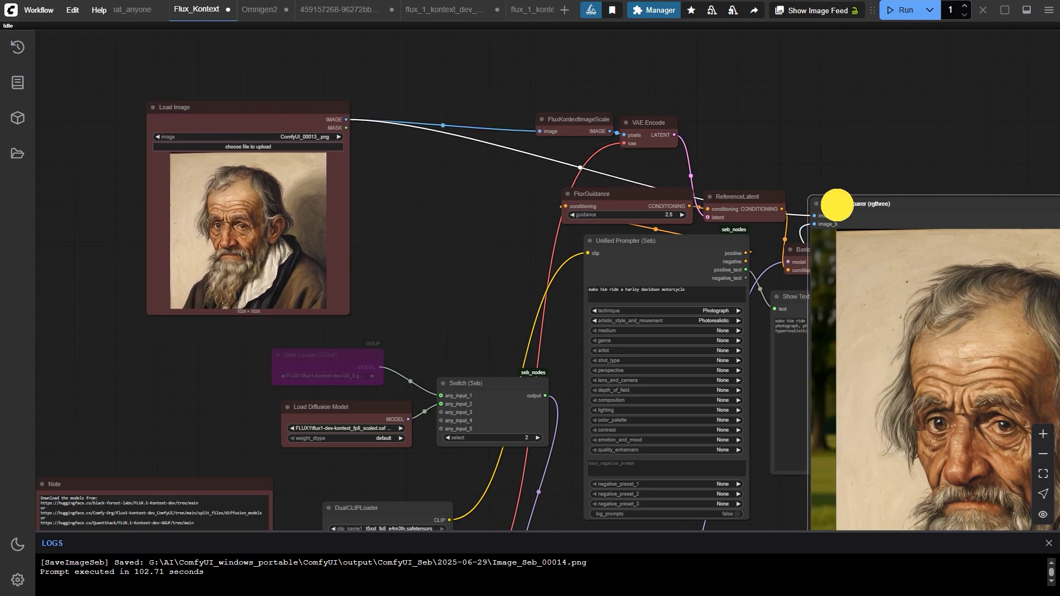
{"action": "left_click_drag", "start_coordinate": [236, 106], "coordinate": [189, 96]}
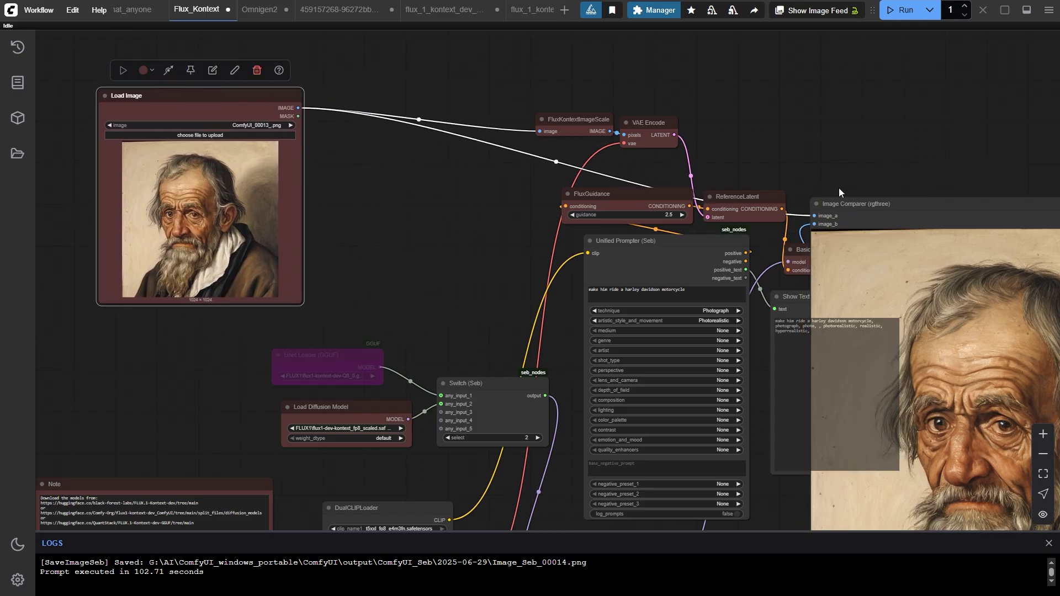
- Duplicate the portrait's Load Image node and place the copy between the original and FluxKontextImageScale
{"action": "left_click_drag", "start_coordinate": [867, 211], "coordinate": [895, 208]}
{"action": "left_click_drag", "start_coordinate": [232, 94], "coordinate": [210, 78]}
{"action": "right_click", "coordinate": [292, 174]}
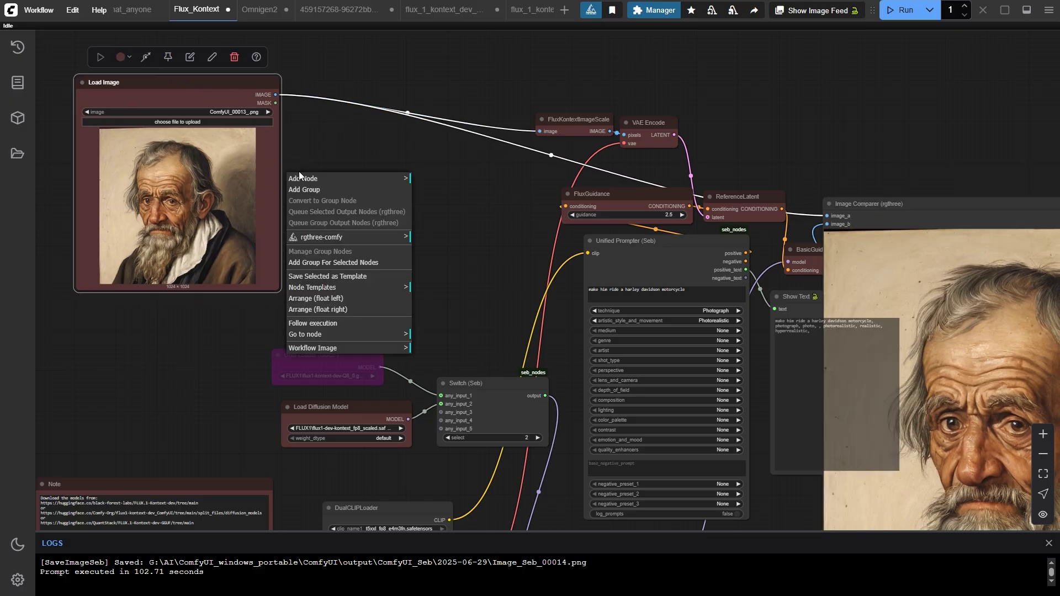
{"action": "left_click", "coordinate": [312, 143]}
{"action": "left_click", "coordinate": [152, 87]}
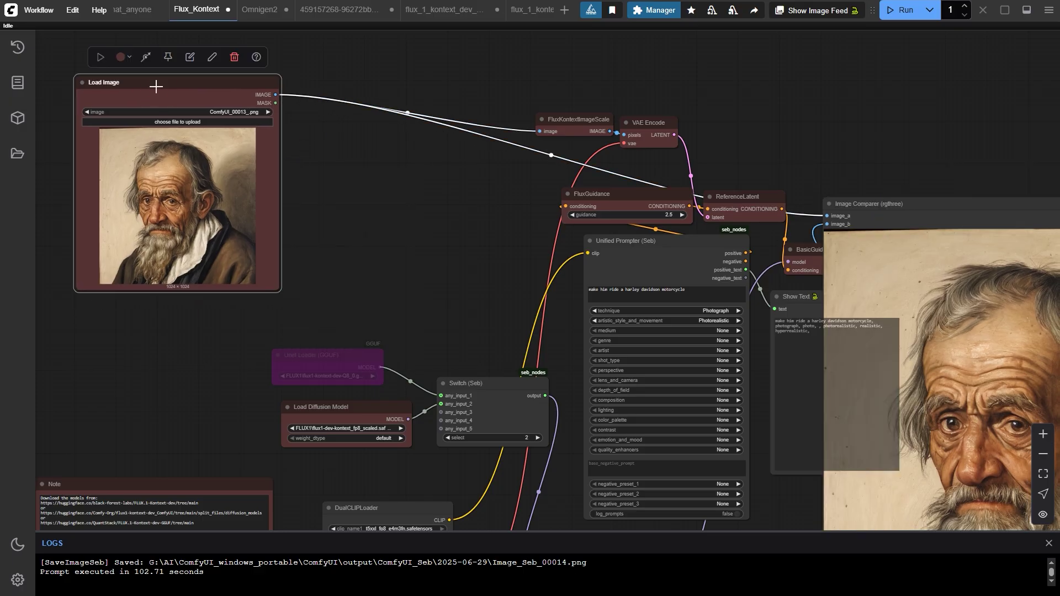
{"action": "key", "text": "ctrl+c"}
{"action": "left_click", "coordinate": [313, 72]}
{"action": "key", "text": "ctrl+v"}
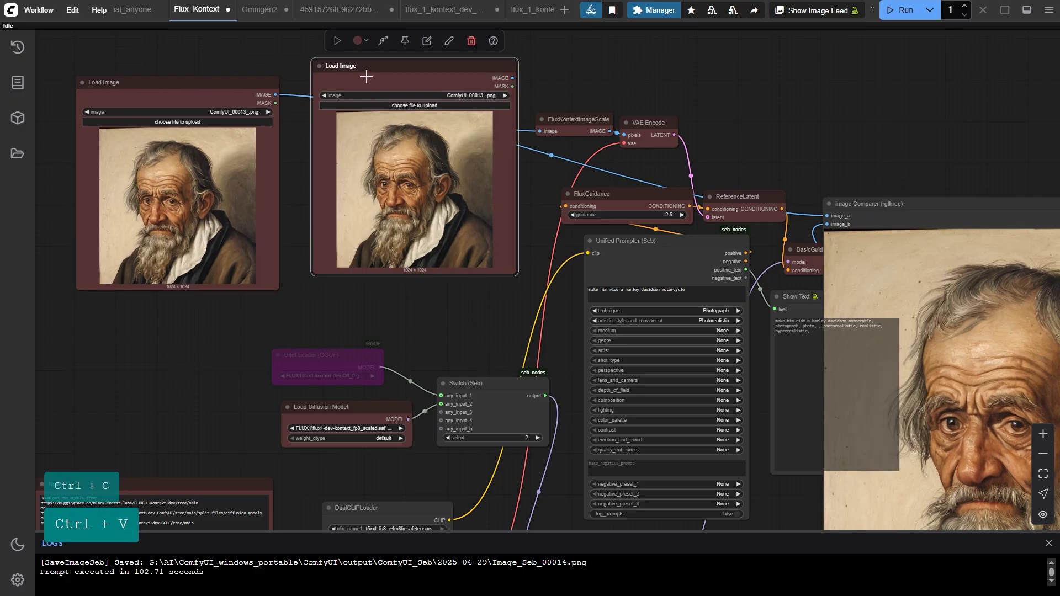
{"action": "left_click_drag", "start_coordinate": [367, 77], "coordinate": [352, 92]}
- Switch the copied Load Image node to the female cyborg picture, db5173ac-e1a2-4e1a-ad87-ded83df5b465.png
{"action": "left_click", "coordinate": [494, 106]}
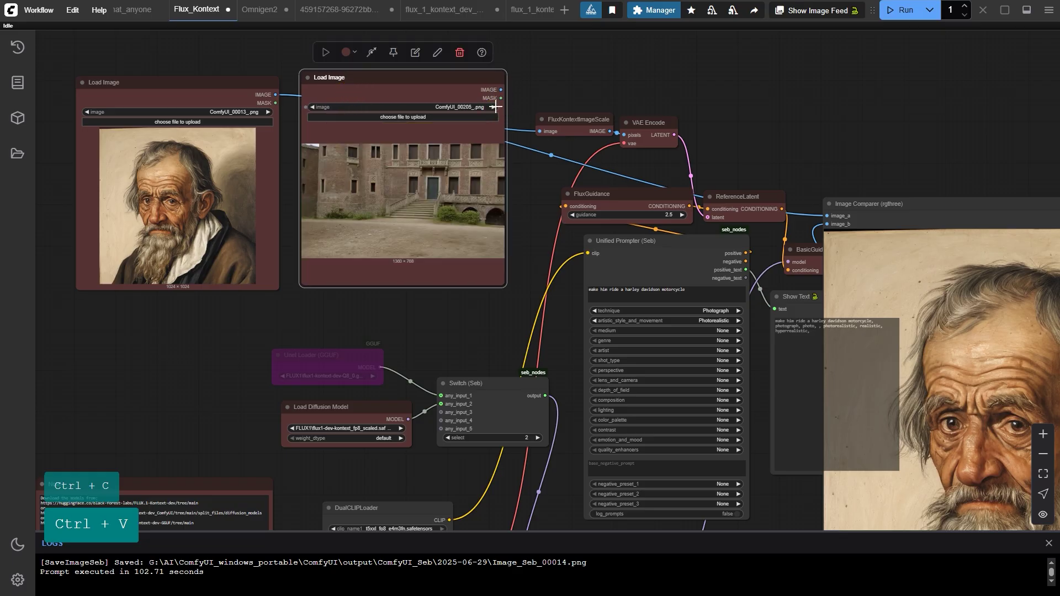
{"action": "left_click", "coordinate": [494, 107]}
{"action": "left_click", "coordinate": [494, 106]}
{"action": "left_click", "coordinate": [494, 107]}
{"action": "left_click", "coordinate": [494, 107]}
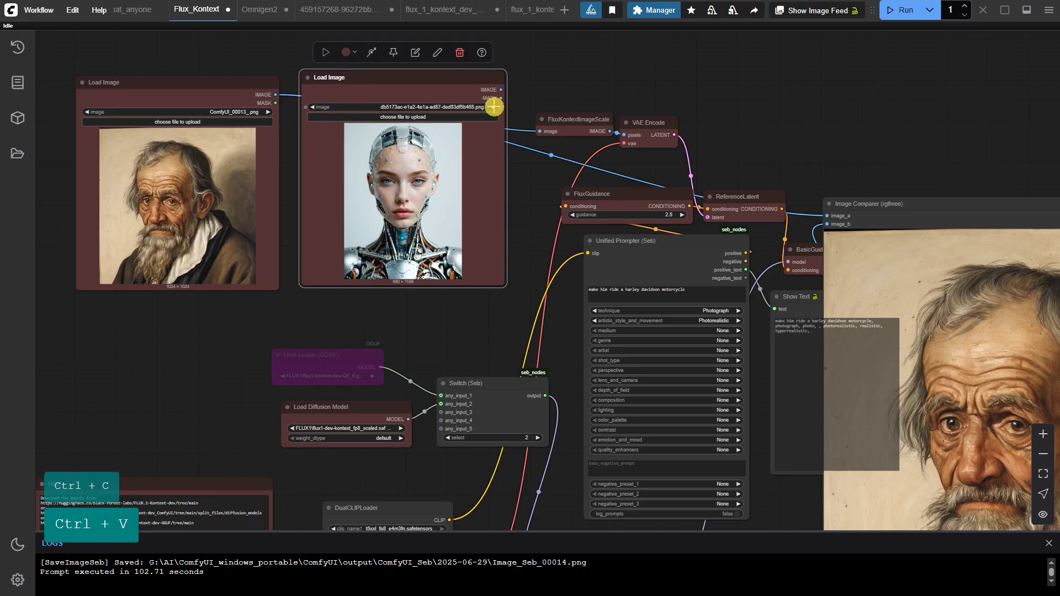
{"action": "left_click", "coordinate": [494, 106]}
{"action": "left_click", "coordinate": [313, 106]}
{"action": "left_click", "coordinate": [313, 107]}
- Stack the cyborg Load Image node below the top of the portrait's Load Image node, clearing space before FluxKontextImageScale
{"action": "left_click_drag", "start_coordinate": [352, 83], "coordinate": [349, 93]}
{"action": "left_click_drag", "start_coordinate": [228, 81], "coordinate": [212, 36]}
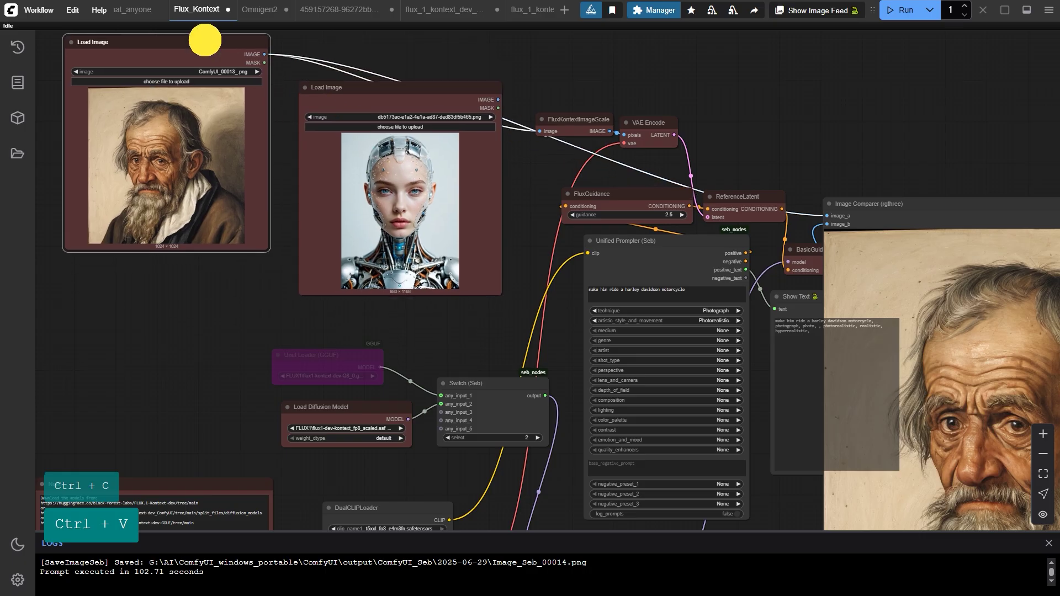
{"action": "left_click_drag", "start_coordinate": [328, 103], "coordinate": [79, 164]}
- Add an Image Stitch node, feeding the old man's portrait into image1 and the cyborg picture into image2
{"action": "double_click", "coordinate": [313, 120]}
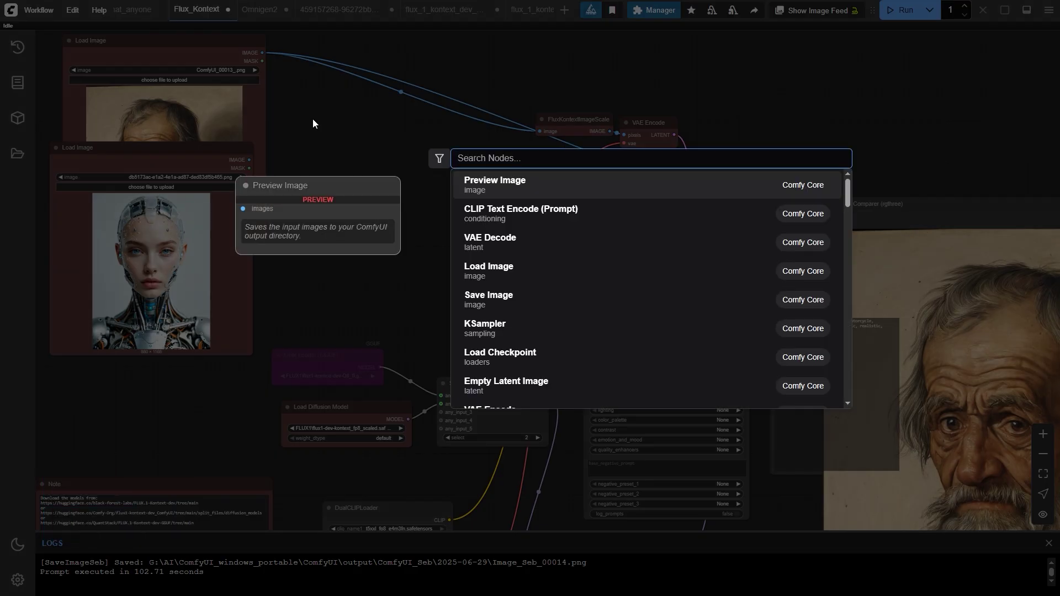
{"action": "type", "text": "stit"}
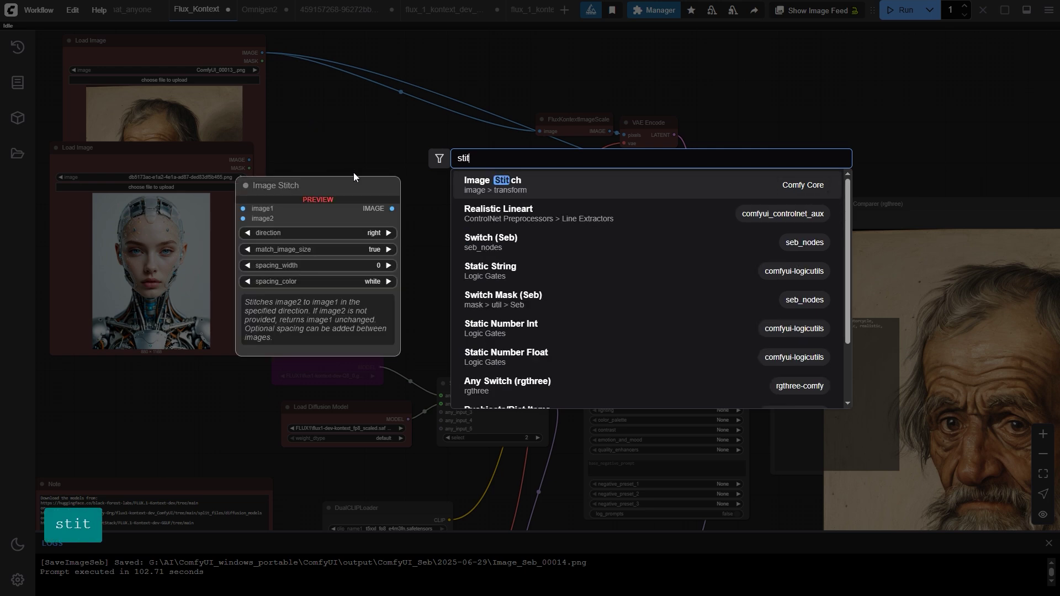
{"action": "left_click", "coordinate": [544, 188]}
{"action": "left_click", "coordinate": [369, 118]}
{"action": "left_click_drag", "start_coordinate": [369, 119], "coordinate": [262, 53]}
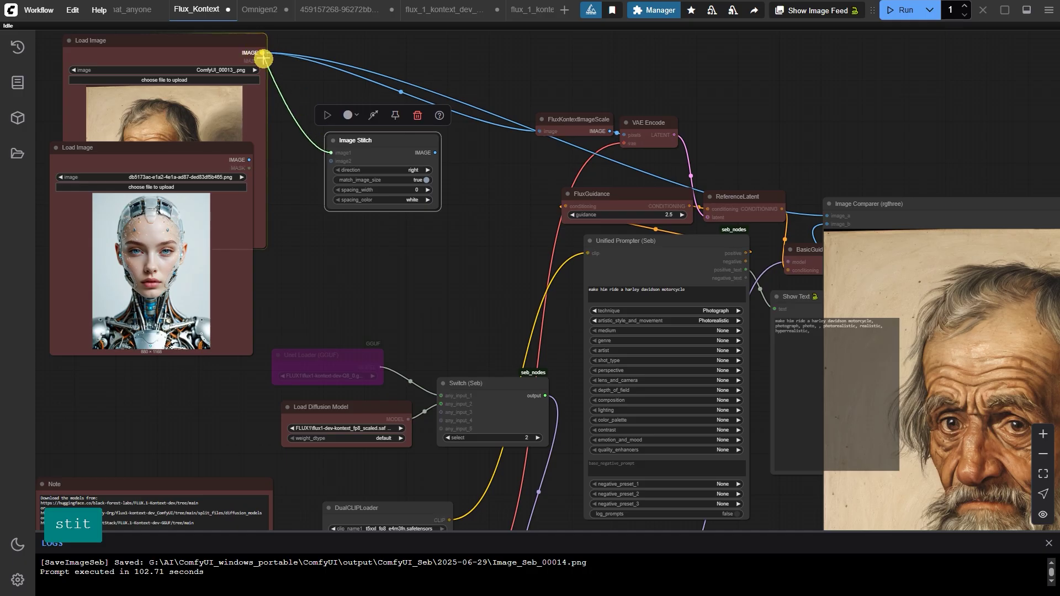
{"action": "left_click_drag", "start_coordinate": [331, 161], "coordinate": [246, 161]}
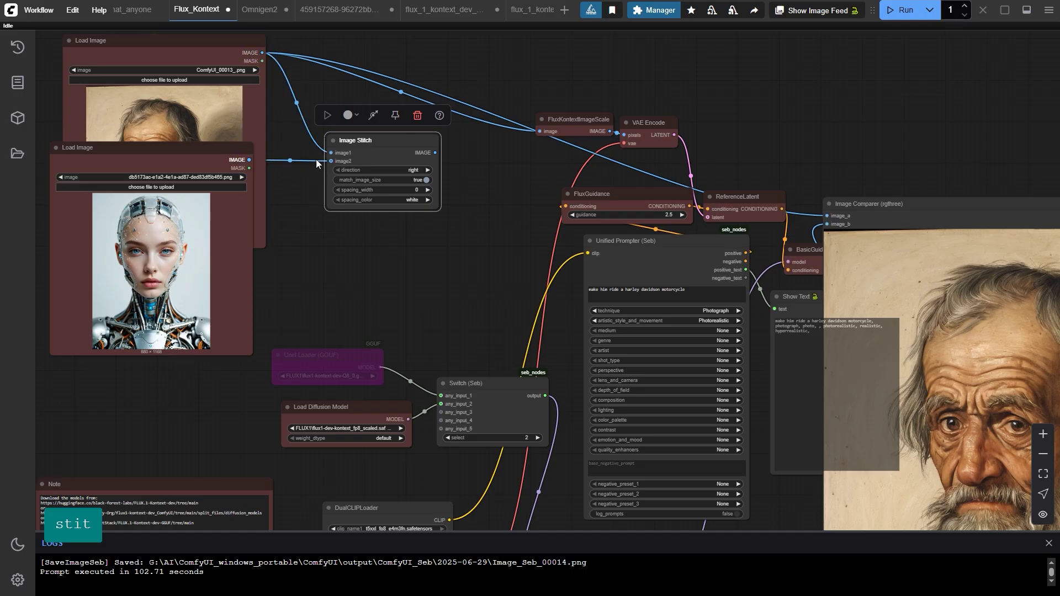
- Connect the Image Stitch output to FluxKontextImageScale and the Image Comparer's image_a, and lower the cyborg Load Image node to uncover the portrait
{"action": "scroll", "coordinate": [415, 200], "scroll_direction": "up", "scroll_amount": 3}
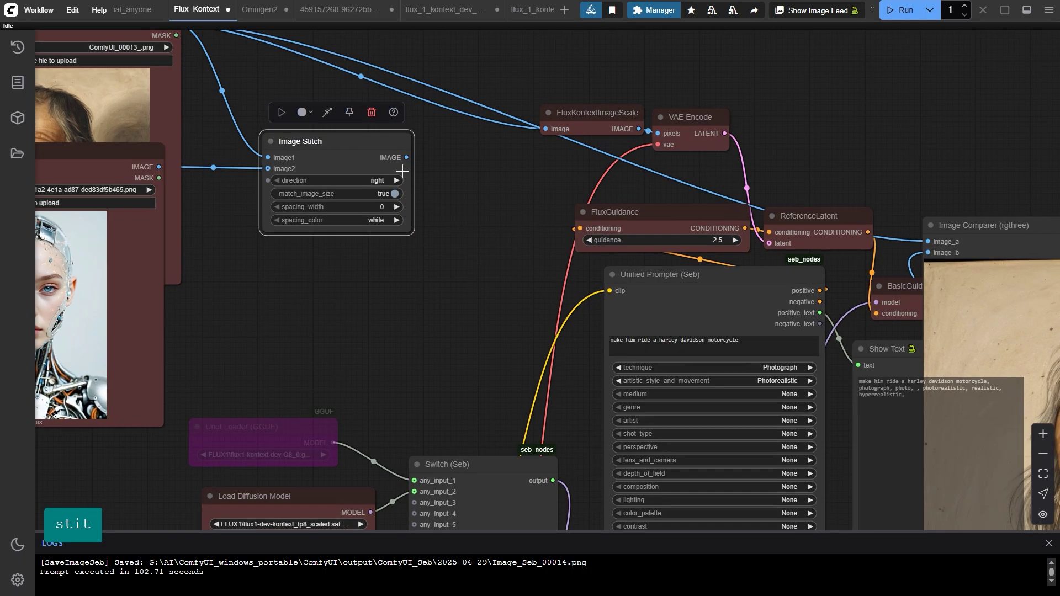
{"action": "left_click_drag", "start_coordinate": [406, 157], "coordinate": [508, 137]}
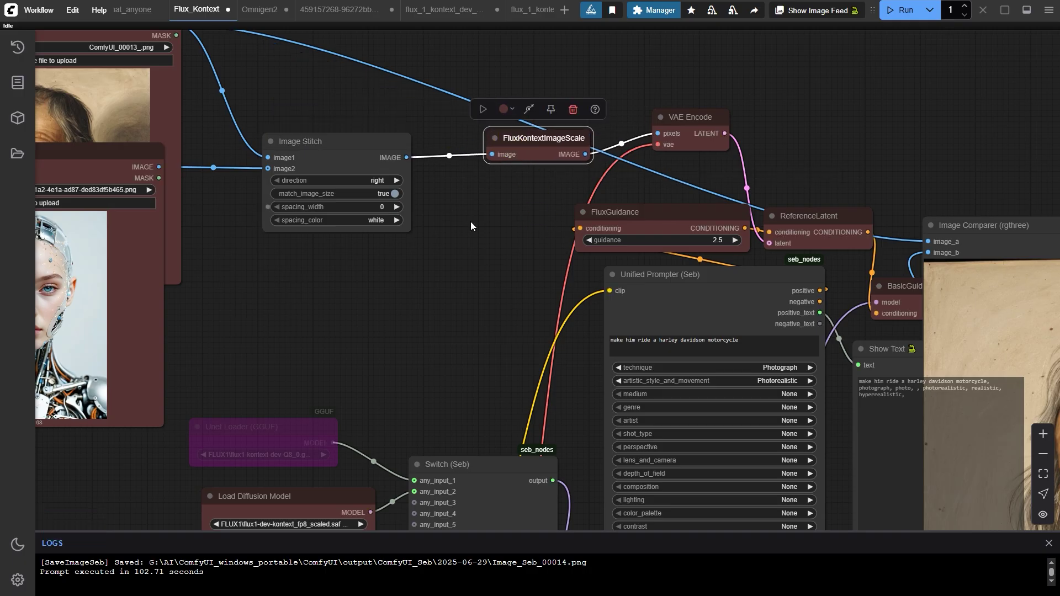
{"action": "scroll", "coordinate": [366, 231], "scroll_direction": "down", "scroll_amount": 2}
{"action": "left_click_drag", "start_coordinate": [402, 252], "coordinate": [480, 209]}
{"action": "left_click_drag", "start_coordinate": [378, 111], "coordinate": [808, 180]}
{"action": "left_click_drag", "start_coordinate": [705, 231], "coordinate": [808, 180]}
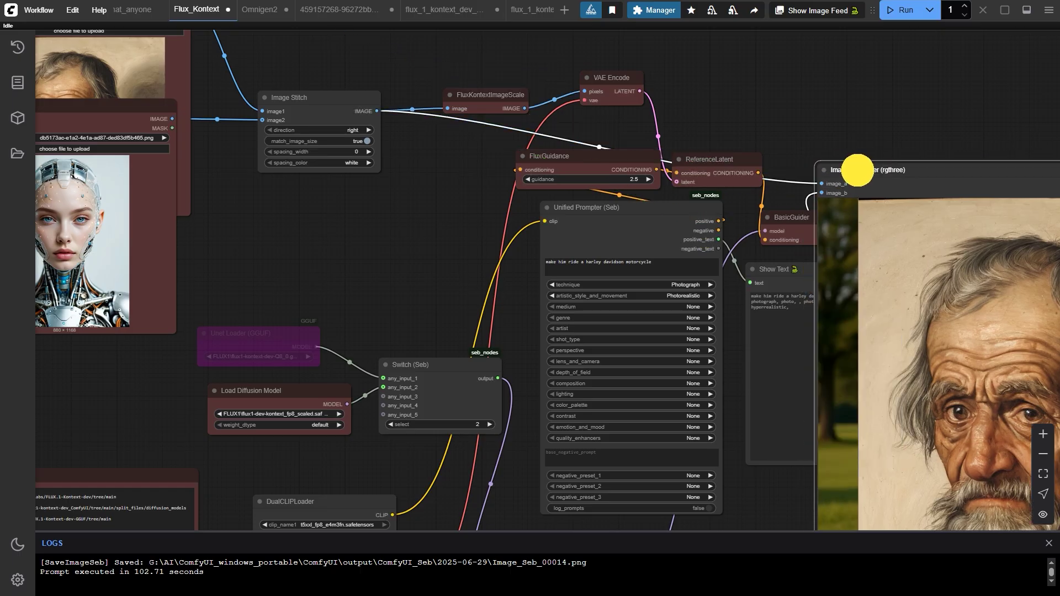
{"action": "left_click_drag", "start_coordinate": [39, 122], "coordinate": [158, 246]}
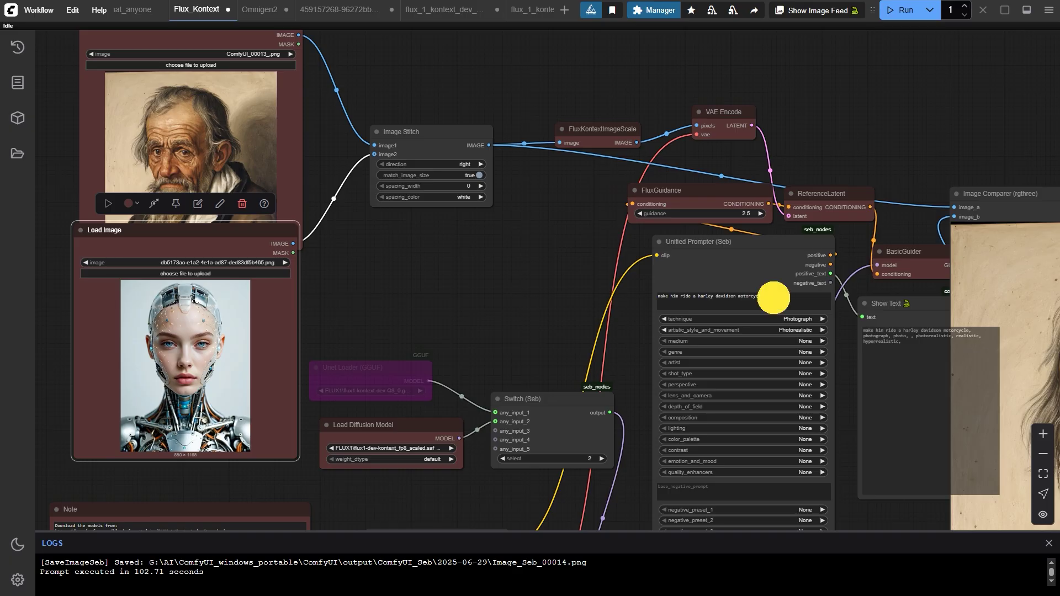
- Replace the Unified Prompter's prompt with "put the two people in the same room, a restaurant"
{"action": "left_click", "coordinate": [781, 298]}
{"action": "key", "text": "ctrl+a"}
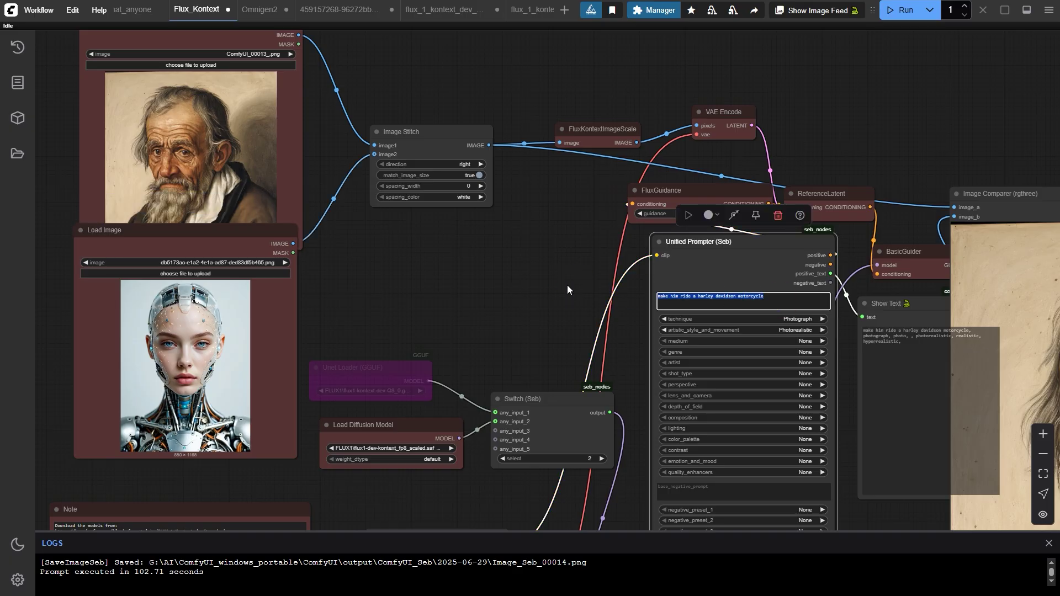
{"action": "type", "text": "let"}
{"action": "key", "text": "BackSpace"}
{"action": "key", "text": "BackSpace"}
{"action": "key", "text": "BackSpace"}
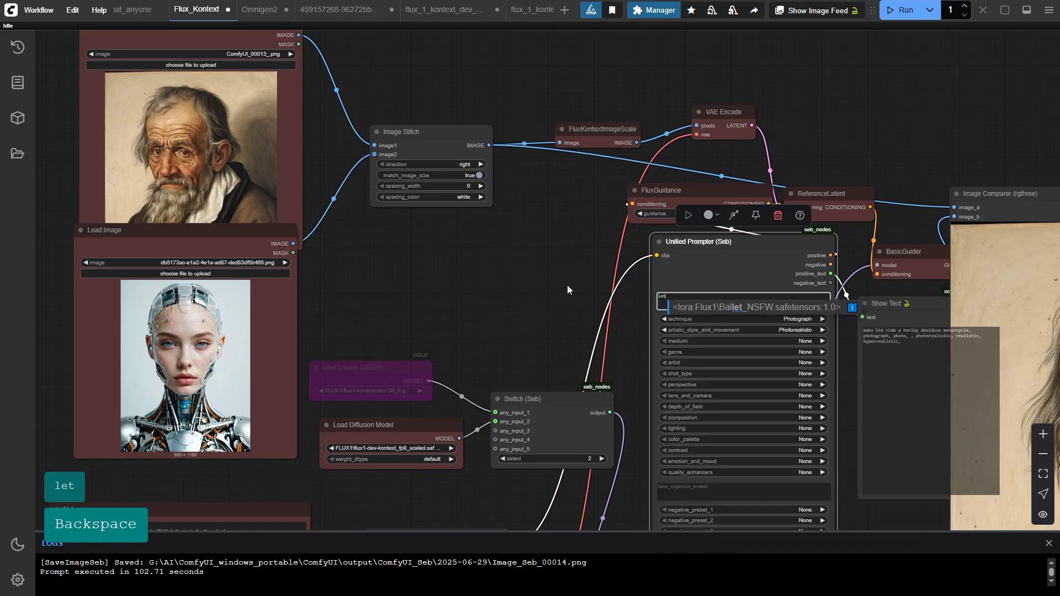
{"action": "type", "text": "put the two "}
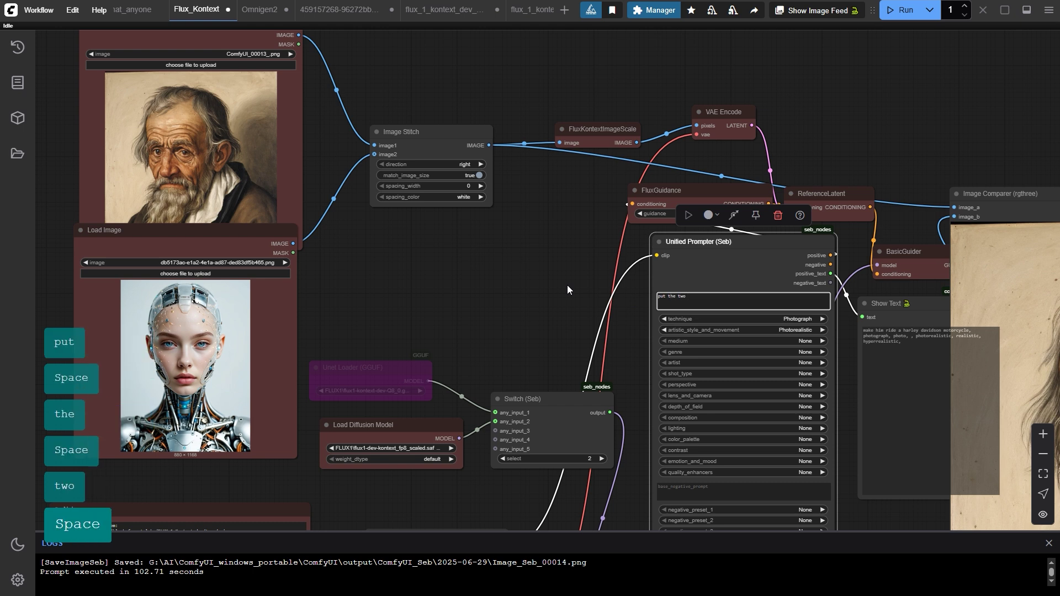
{"action": "type", "text": "p"}
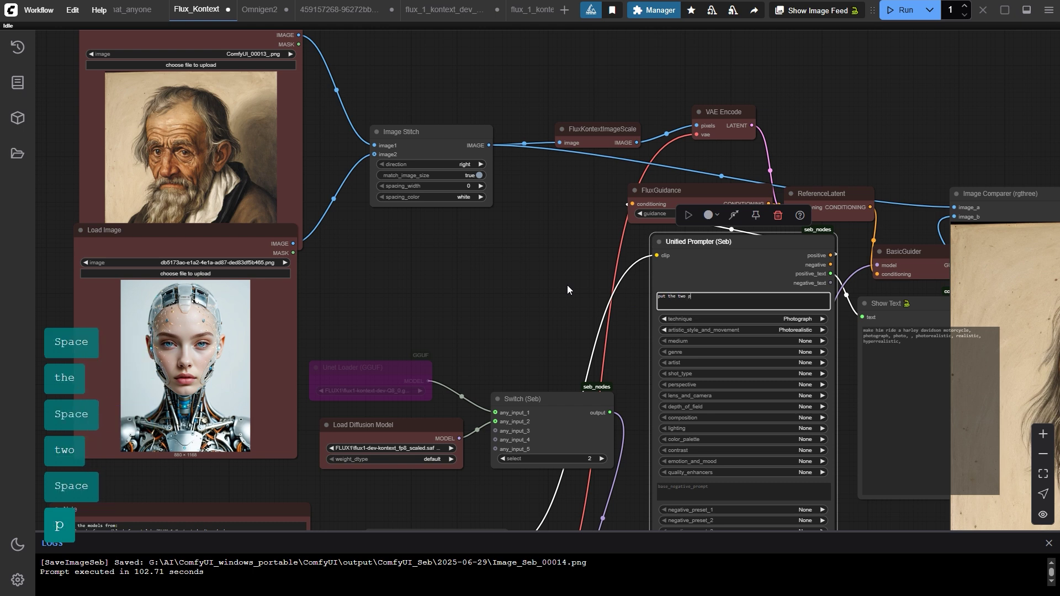
{"action": "type", "text": "eople in "}
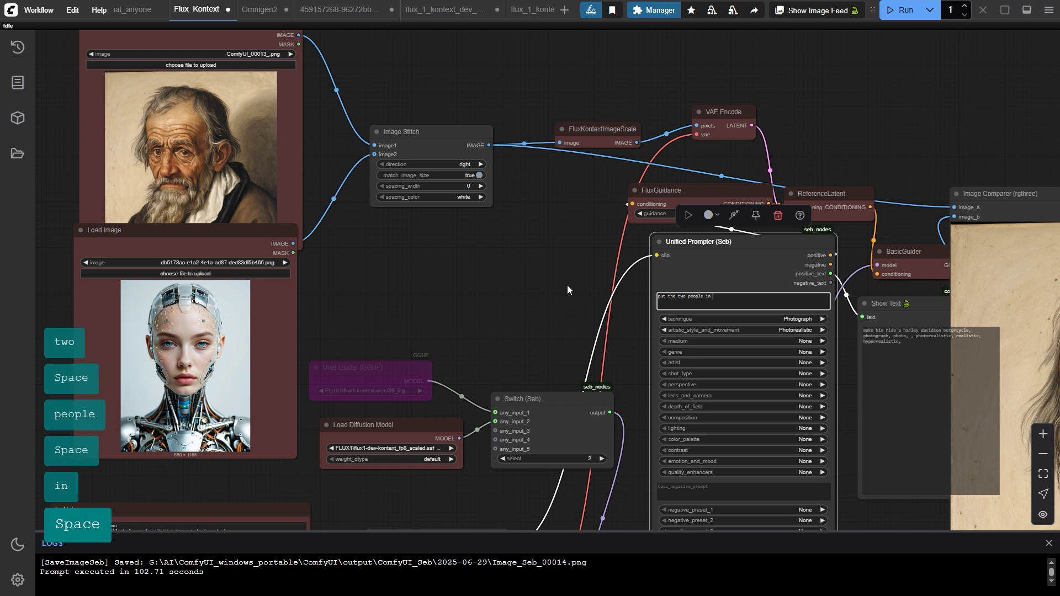
{"action": "type", "text": "the same "}
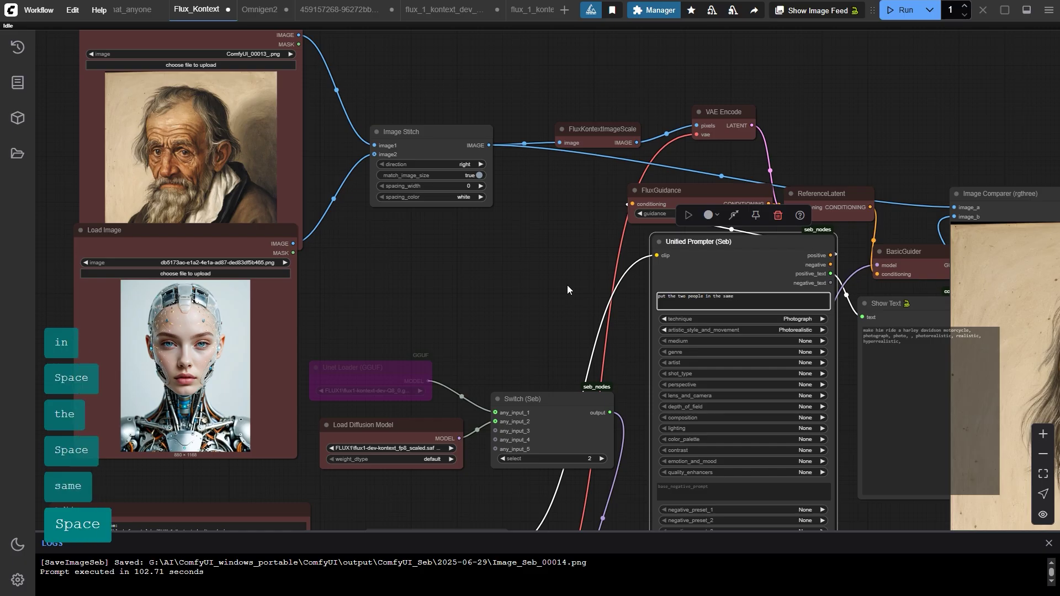
{"action": "type", "text": "room, "}
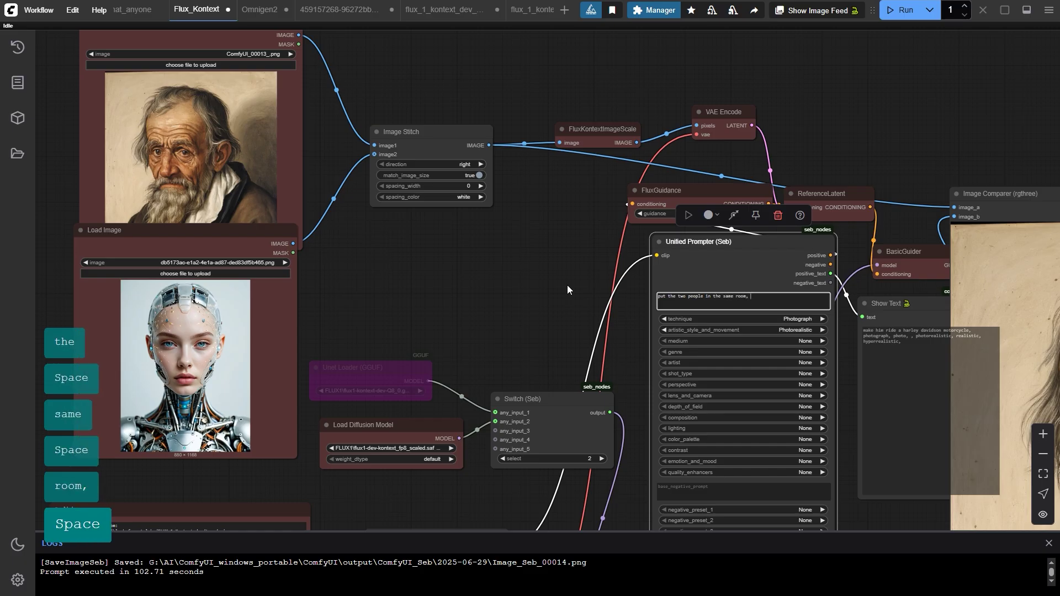
{"action": "type", "text": "a restaurant"}
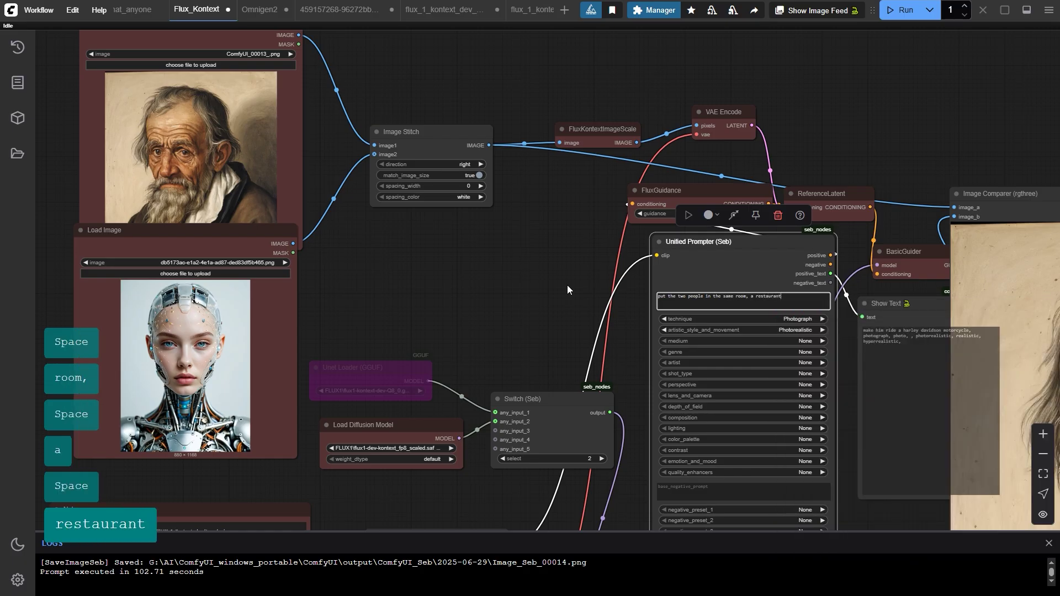
- Run the Flux_Kontext workflow with the restaurant prompt and bring the Image Comparer into view
{"action": "scroll", "coordinate": [837, 200], "scroll_direction": "up", "scroll_amount": 5}
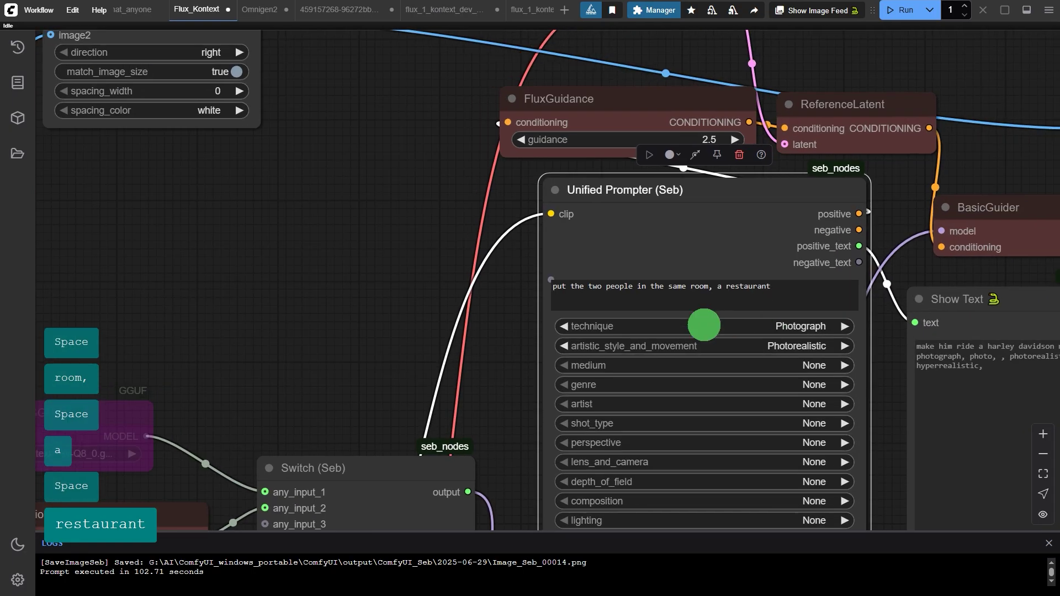
{"action": "scroll", "coordinate": [793, 192], "scroll_direction": "down", "scroll_amount": 1}
{"action": "key", "text": "ctrl+Return"}
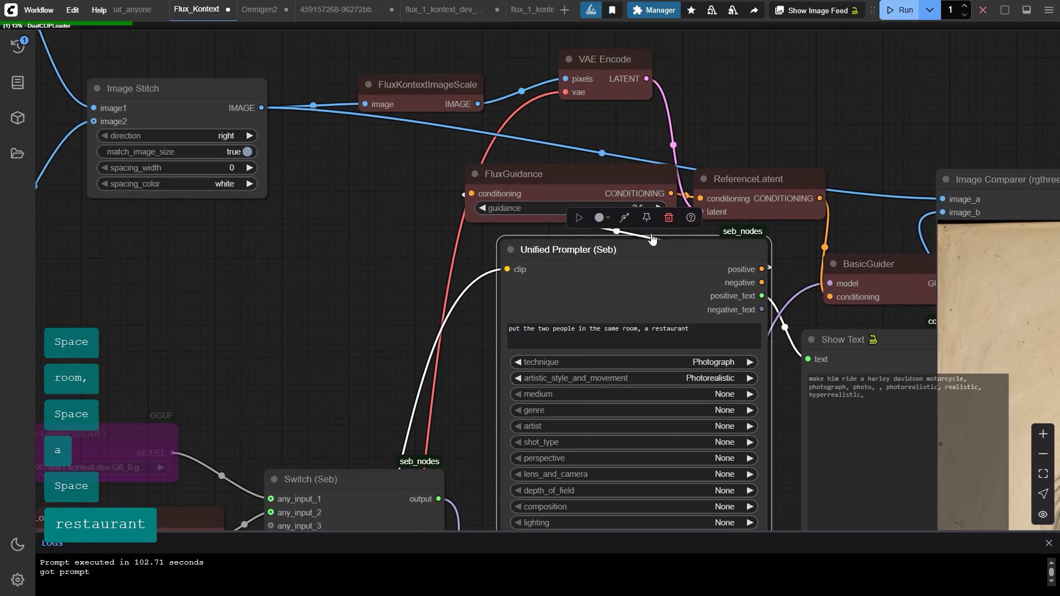
{"action": "left_click_drag", "start_coordinate": [348, 252], "coordinate": [506, 249]}
{"action": "scroll", "coordinate": [507, 250], "scroll_direction": "down", "scroll_amount": 2}
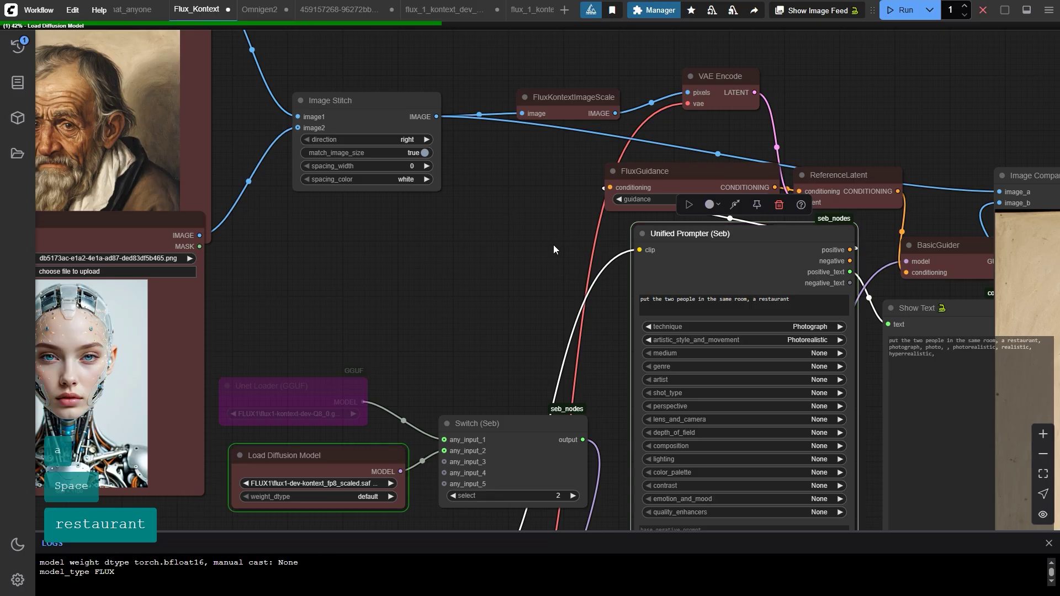
{"action": "left_click_drag", "start_coordinate": [553, 244], "coordinate": [342, 220]}
{"action": "scroll", "coordinate": [342, 219], "scroll_direction": "down", "scroll_amount": 2}
{"action": "mouse_move", "coordinate": [651, 249]}
{"action": "left_mouse_down"}
{"action": "mouse_move", "coordinate": [760, 177]}
{"action": "mouse_move", "coordinate": [605, 213]}
{"action": "left_mouse_up"}
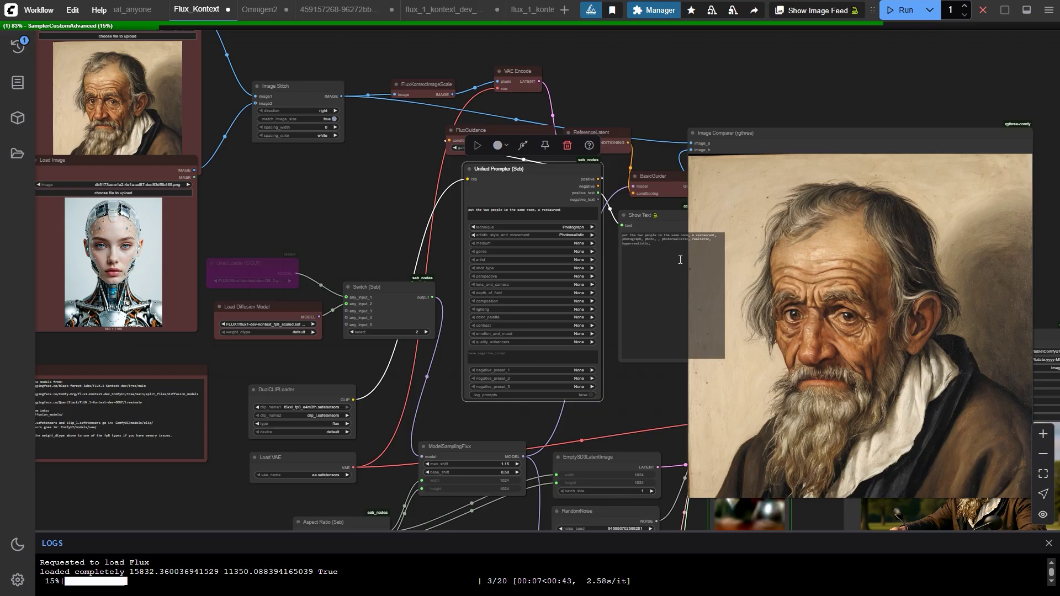
- Move the ModelSamplingFlux node slightly higher and shift the Aspect Ratio node to clear the links between them
{"action": "scroll", "coordinate": [663, 280], "scroll_direction": "down", "scroll_amount": 3}
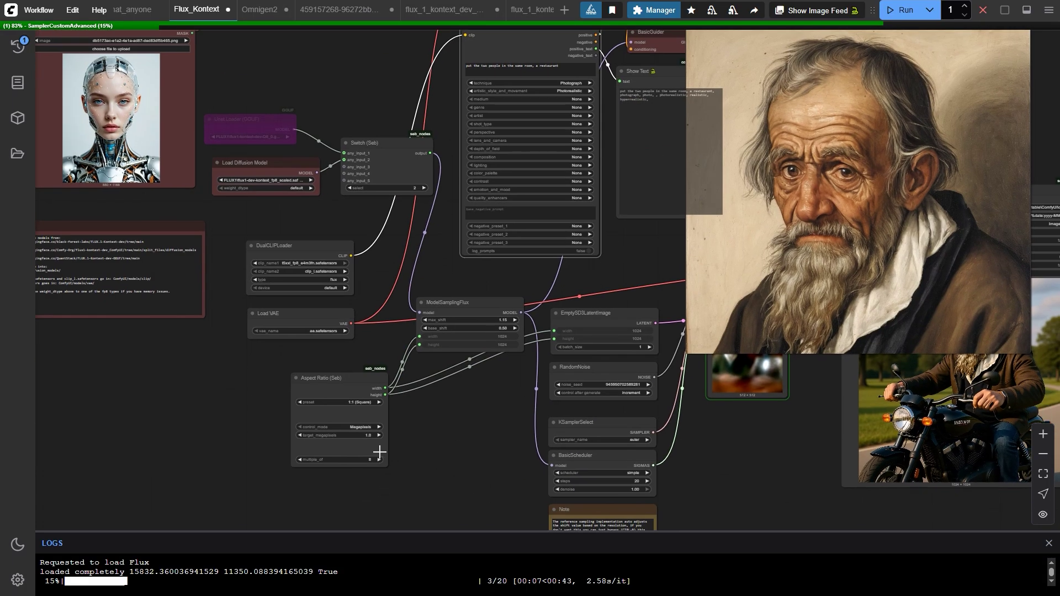
{"action": "scroll", "coordinate": [404, 430], "scroll_direction": "up", "scroll_amount": 2}
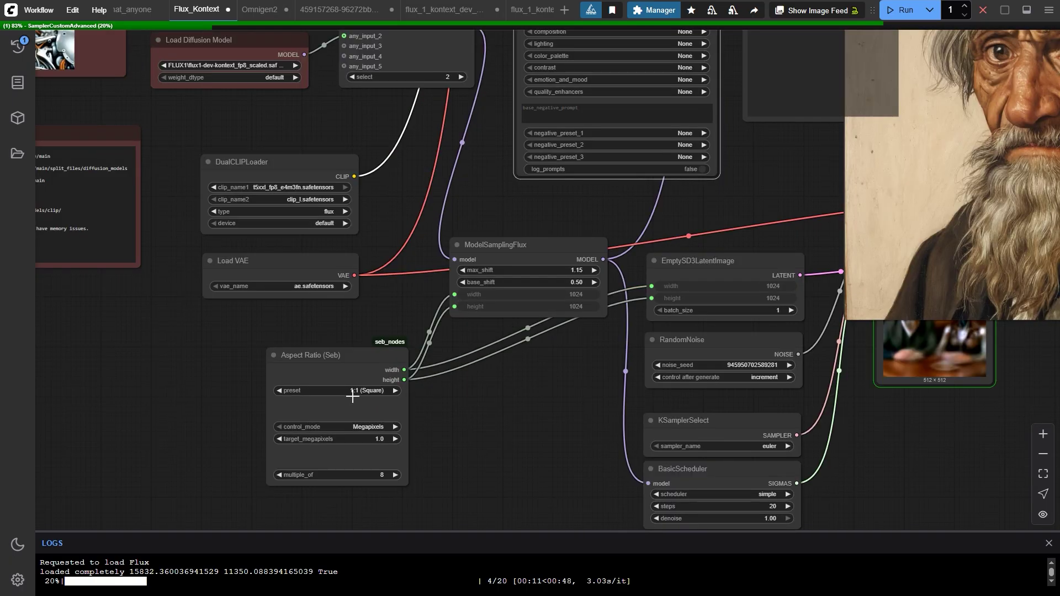
{"action": "left_click", "coordinate": [324, 350]}
{"action": "scroll", "coordinate": [367, 371], "scroll_direction": "up", "scroll_amount": 3}
{"action": "scroll", "coordinate": [368, 371], "scroll_direction": "up", "scroll_amount": 3}
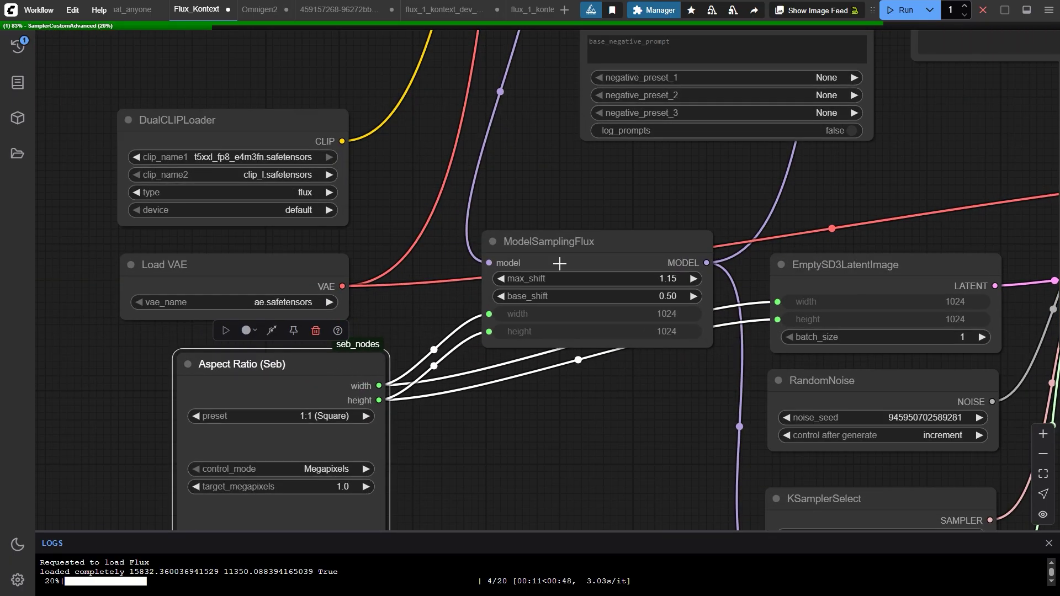
{"action": "left_click_drag", "start_coordinate": [566, 254], "coordinate": [568, 213]}
{"action": "left_click", "coordinate": [289, 366]}
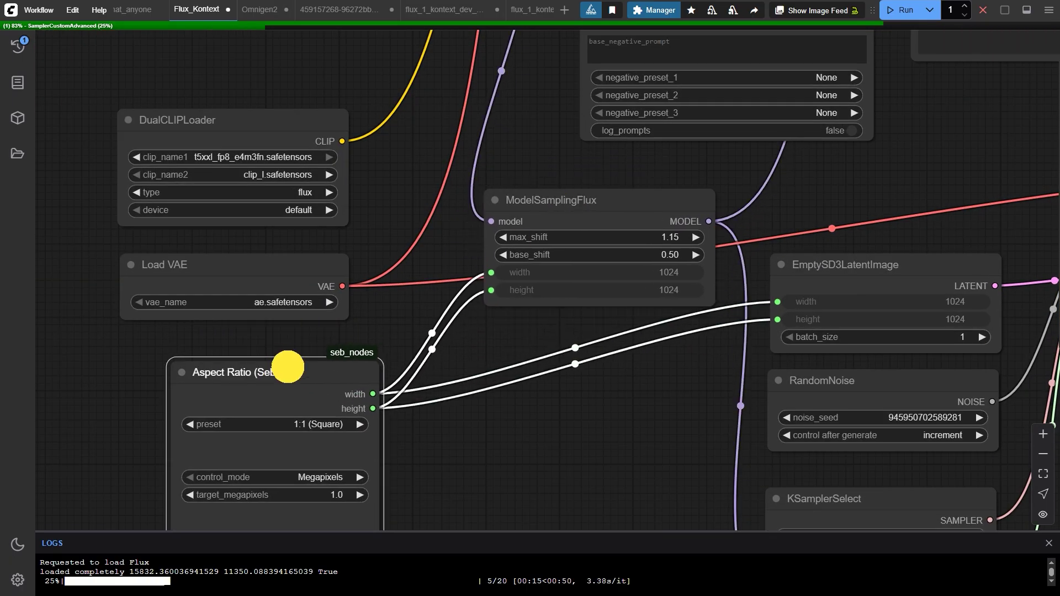
- Check the two source images and set the Aspect Ratio preset to 16:9 (Widescreen)
{"action": "left_click_drag", "start_coordinate": [288, 239], "coordinate": [455, 282]}
{"action": "scroll", "coordinate": [455, 283], "scroll_direction": "up", "scroll_amount": 5}
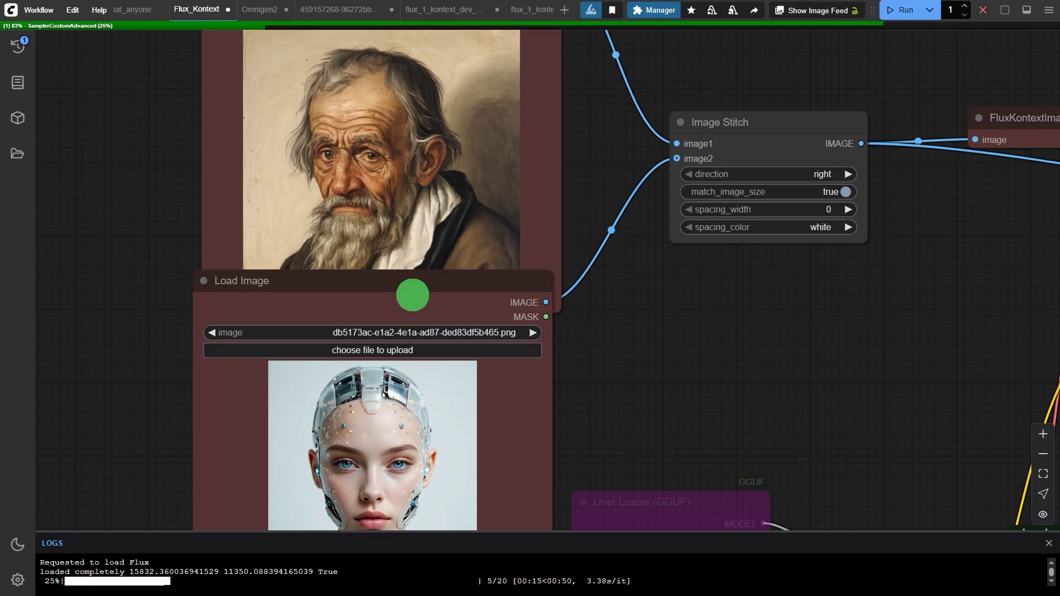
{"action": "scroll", "coordinate": [411, 296], "scroll_direction": "down", "scroll_amount": 2}
{"action": "scroll", "coordinate": [378, 103], "scroll_direction": "down", "scroll_amount": 10}
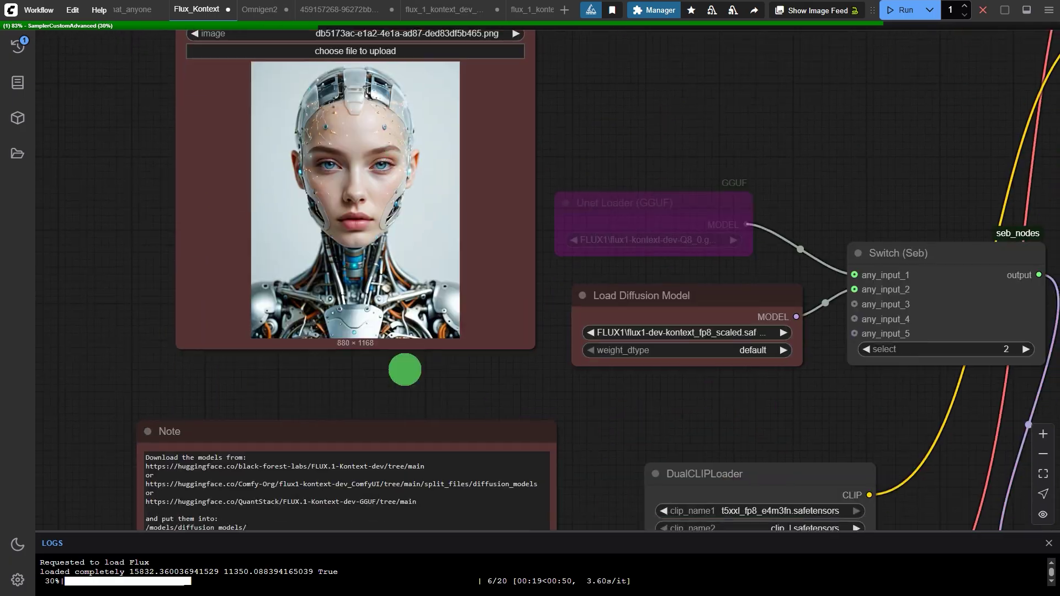
{"action": "left_click", "coordinate": [450, 220]}
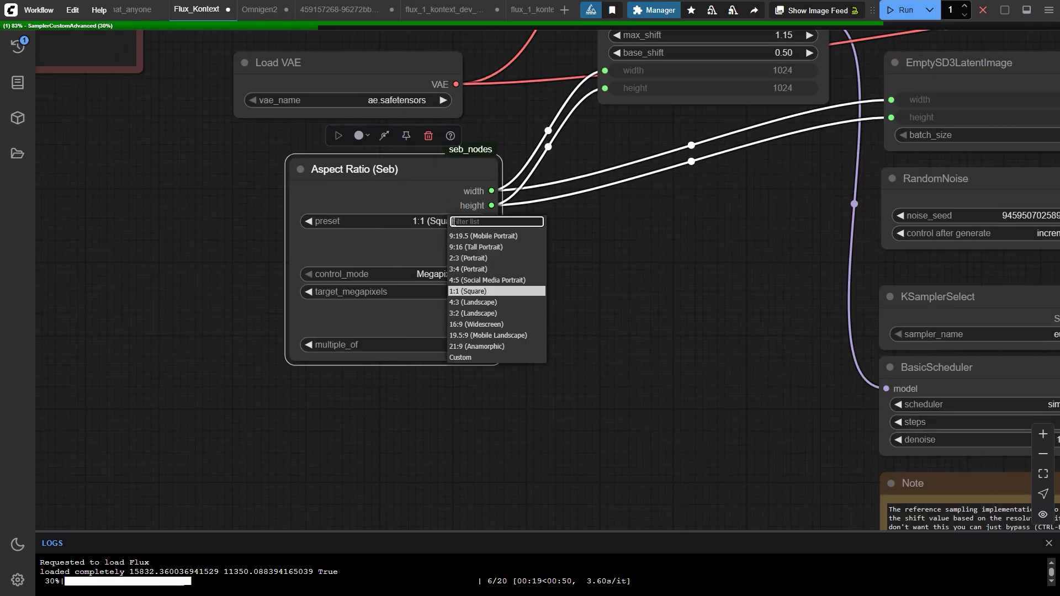
{"action": "left_click", "coordinate": [389, 242]}
{"action": "left_click", "coordinate": [401, 221]}
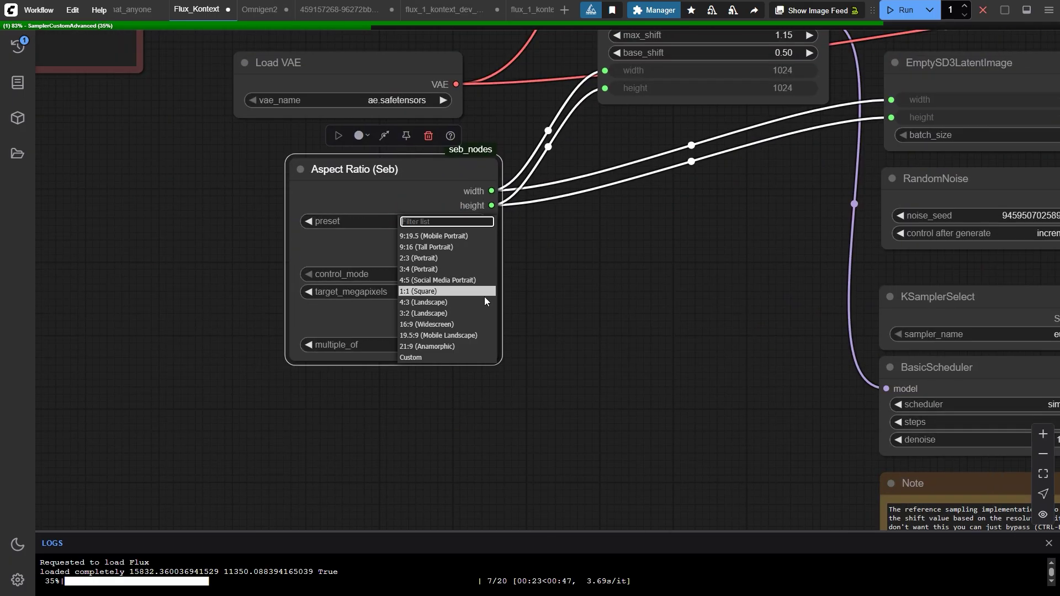
{"action": "left_click", "coordinate": [419, 325]}
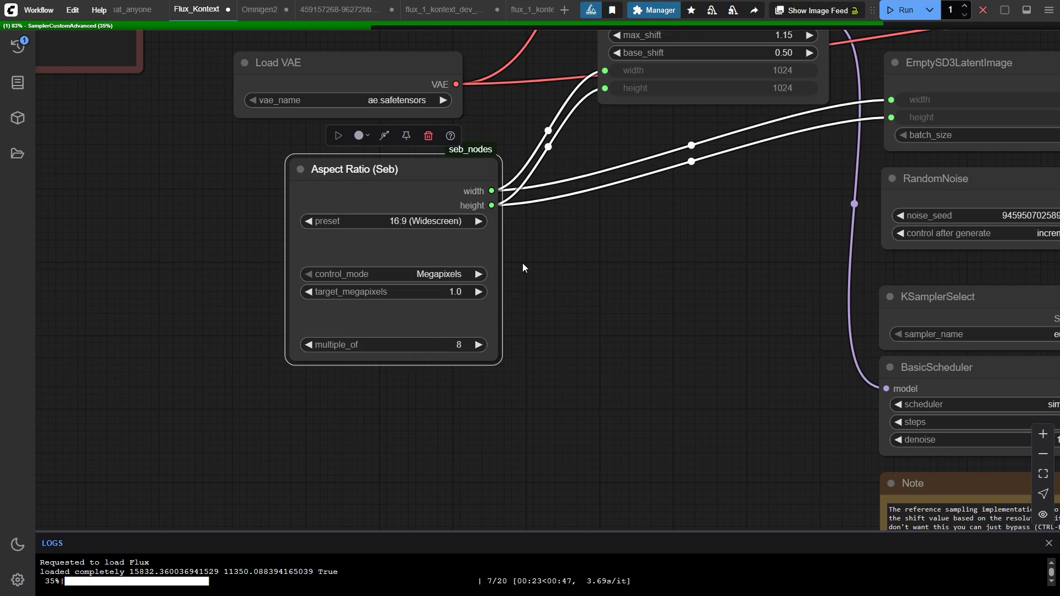
- Wait for the Flux_Kontext run and compare its restaurant image with the stitched source in the Image Comparer
{"action": "left_click_drag", "start_coordinate": [522, 263], "coordinate": [409, 385]}
{"action": "scroll", "coordinate": [511, 330], "scroll_direction": "down", "scroll_amount": 5}
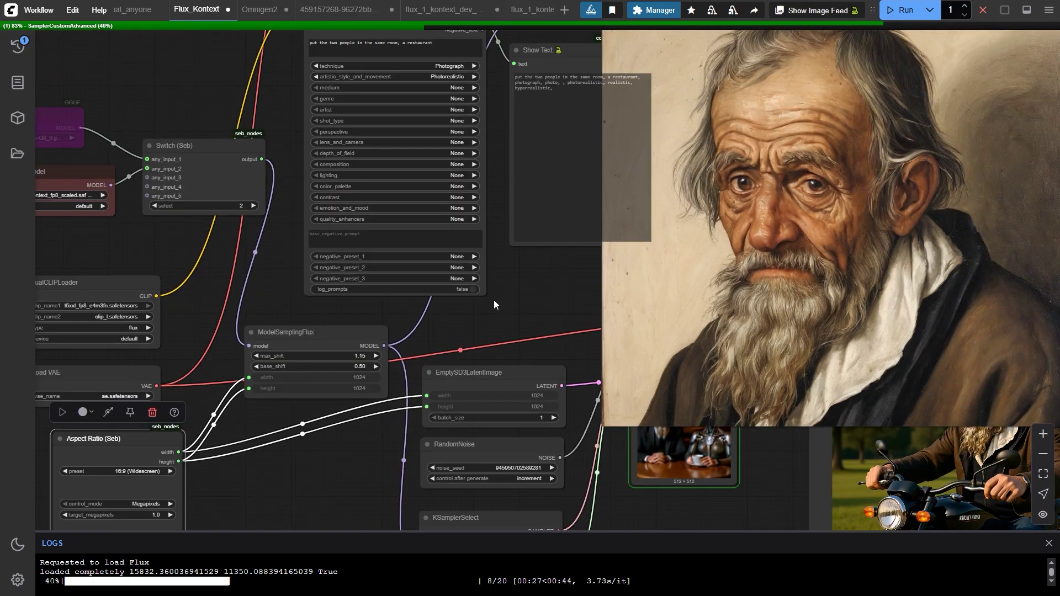
{"action": "left_click_drag", "start_coordinate": [494, 304], "coordinate": [521, 360]}
{"action": "scroll", "coordinate": [521, 360], "scroll_direction": "down", "scroll_amount": 2}
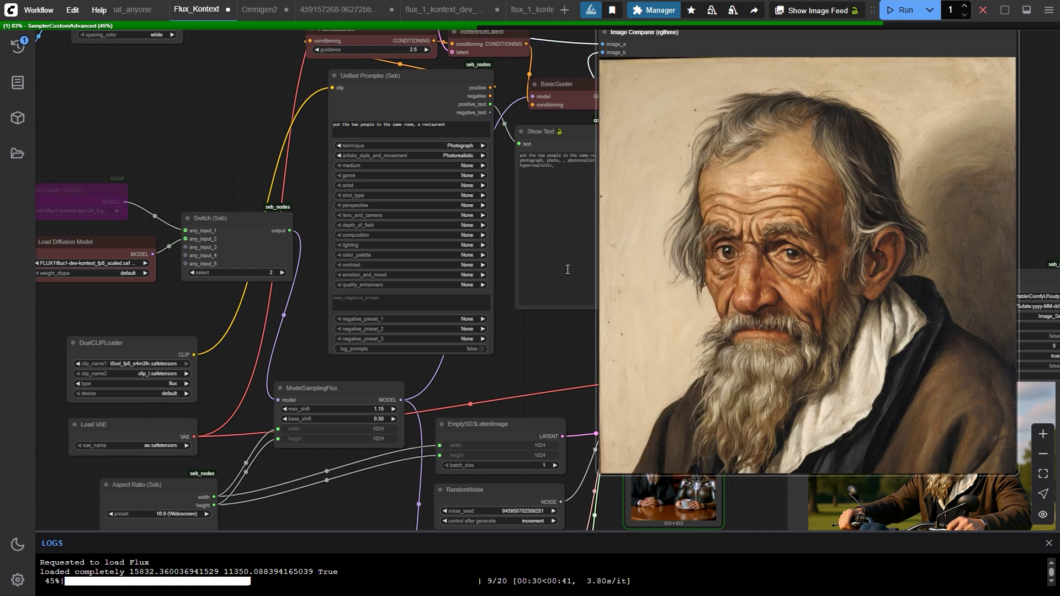
{"action": "left_click_drag", "start_coordinate": [567, 269], "coordinate": [518, 318]}
{"action": "scroll", "coordinate": [421, 315], "scroll_direction": "down", "scroll_amount": 3}
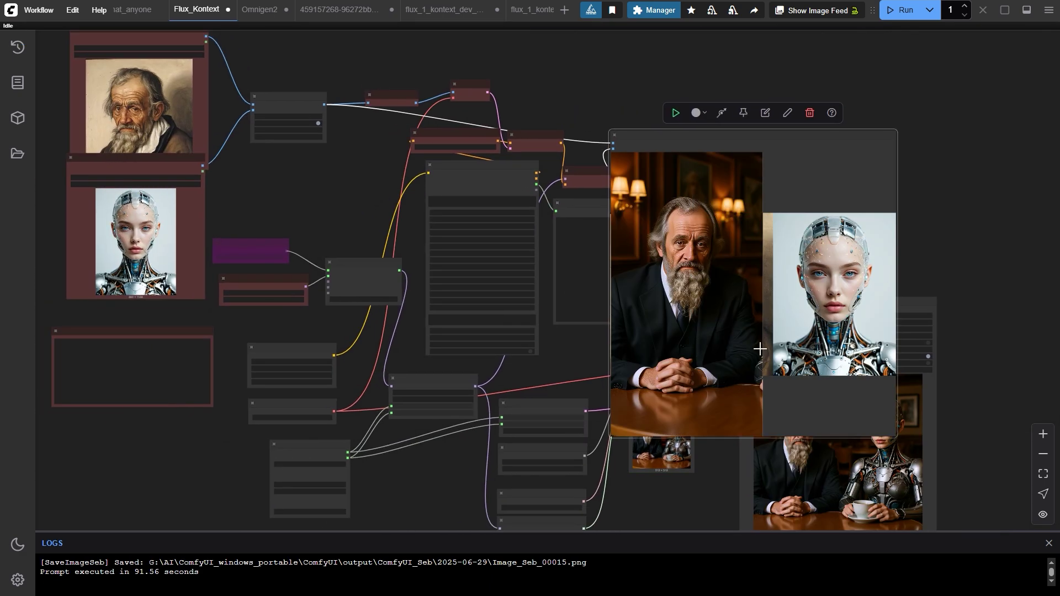
{"action": "scroll", "coordinate": [633, 331], "scroll_direction": "up", "scroll_amount": 5}
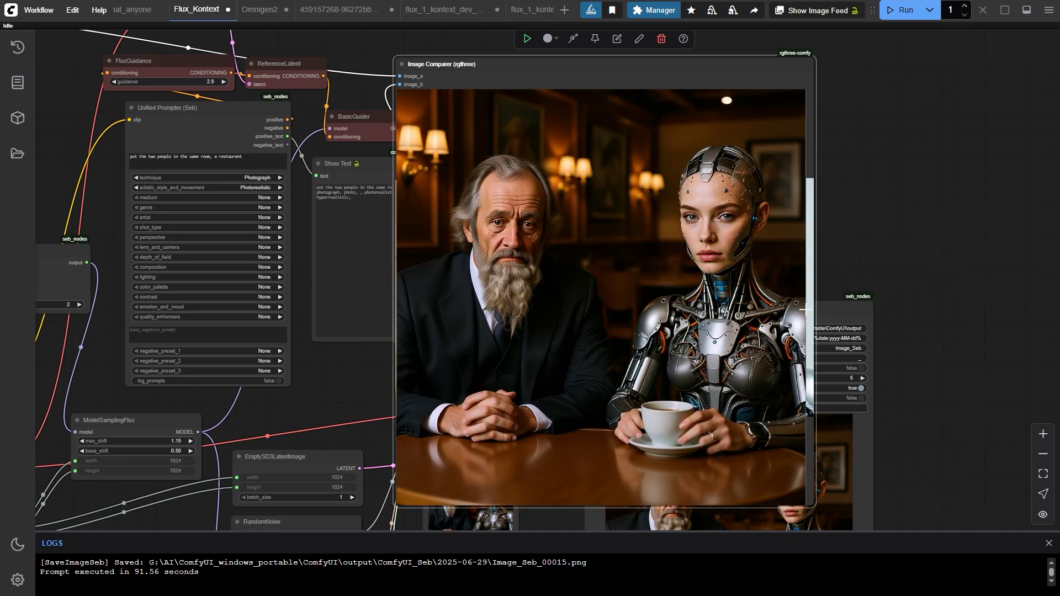
{"action": "left_click_drag", "start_coordinate": [411, 310], "coordinate": [686, 320]}
{"action": "scroll", "coordinate": [665, 306], "scroll_direction": "down", "scroll_amount": 2}
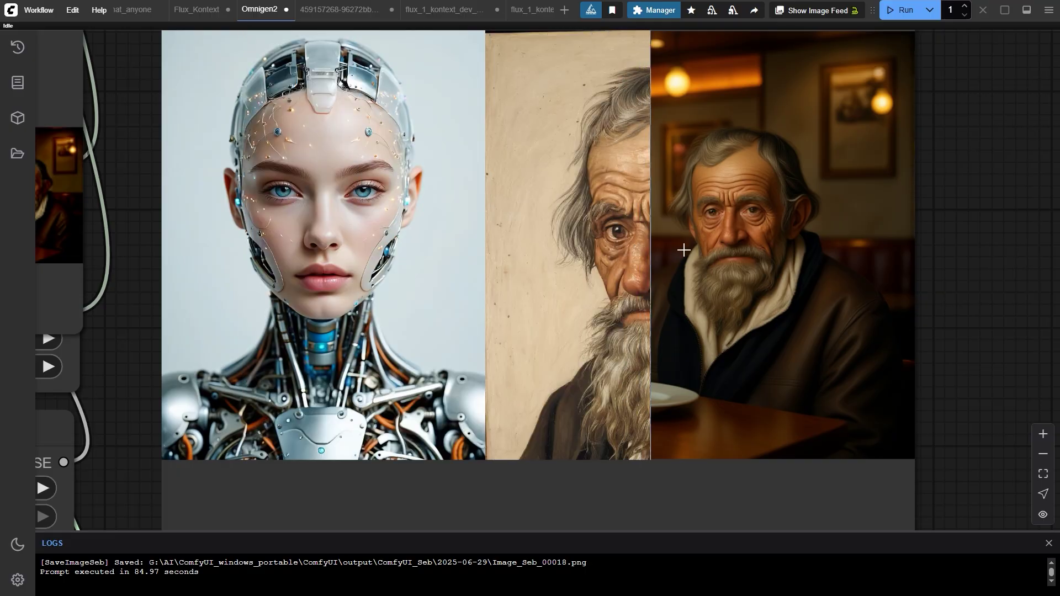
- Examine the Omnigen2 restaurant result against its stitched source images in the Image Comparer
{"action": "scroll", "coordinate": [938, 288], "scroll_direction": "down", "scroll_amount": 3}
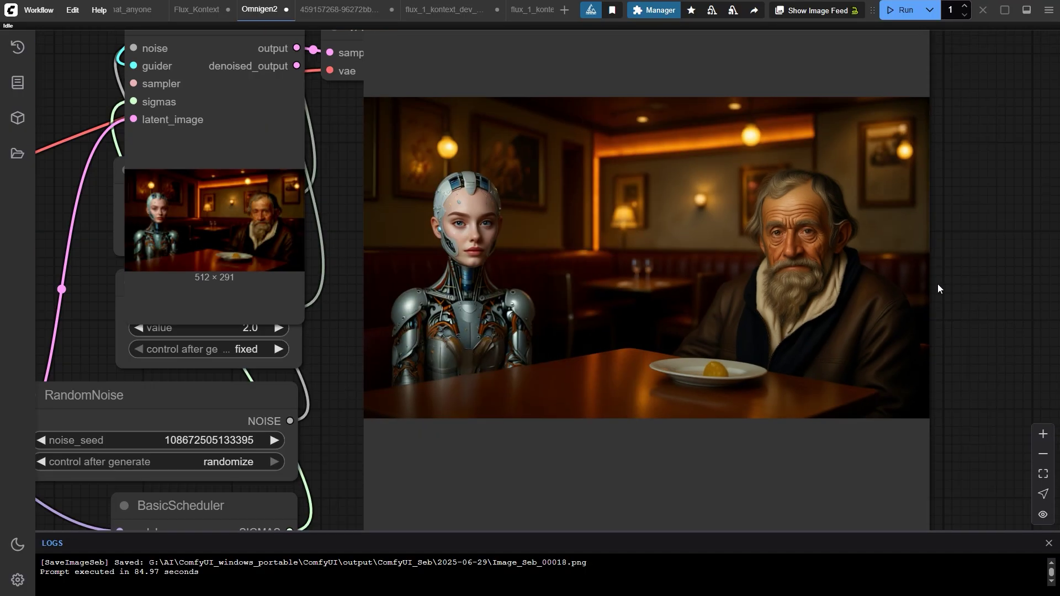
{"action": "scroll", "coordinate": [937, 288], "scroll_direction": "down", "scroll_amount": 2}
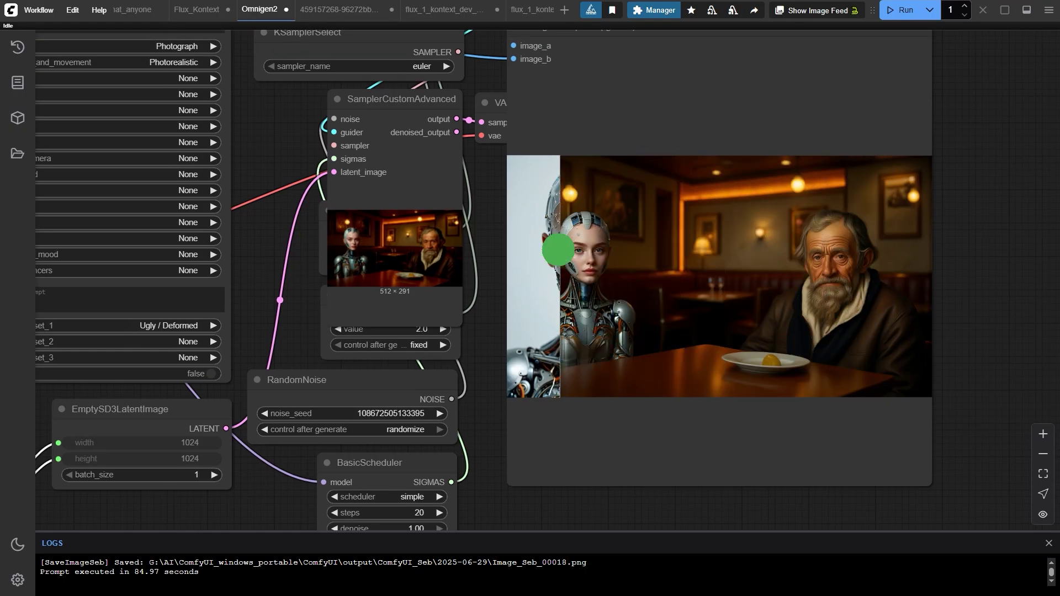
{"action": "left_click_drag", "start_coordinate": [478, 293], "coordinate": [602, 301]}
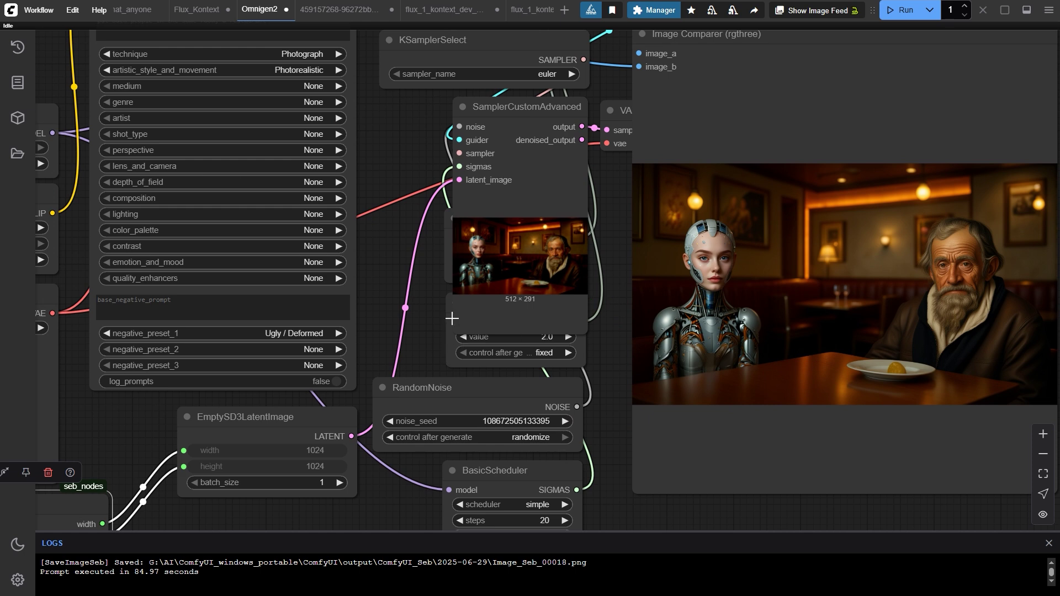
{"action": "left_click_drag", "start_coordinate": [407, 336], "coordinate": [368, 301]}
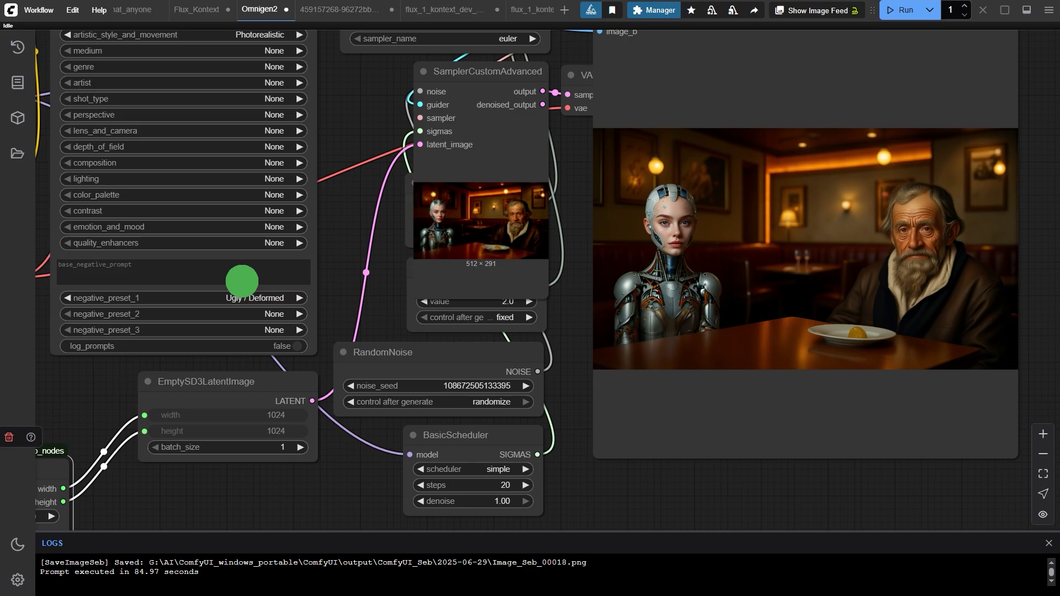
- Set the Unified Prompter's negative_preset_2 to Blurry / Grainy and negative_preset_3 to No Text / UI in the Omnigen2 workflow
{"action": "left_click_drag", "start_coordinate": [241, 284], "coordinate": [310, 313]}
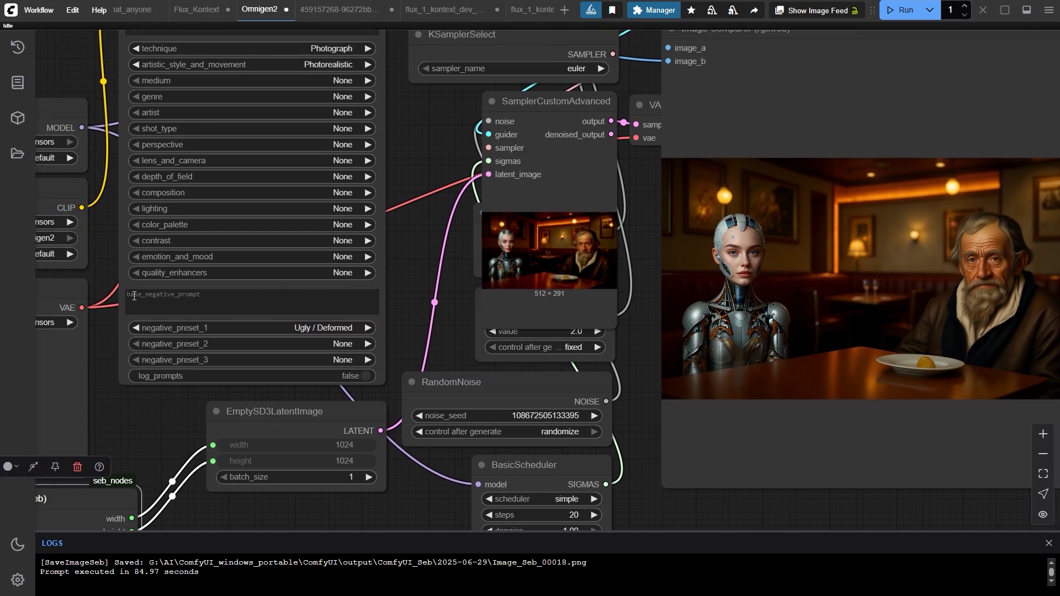
{"action": "mouse_move", "coordinate": [322, 252]}
{"action": "left_mouse_down"}
{"action": "mouse_move", "coordinate": [299, 334]}
{"action": "mouse_move", "coordinate": [377, 329]}
{"action": "left_mouse_up"}
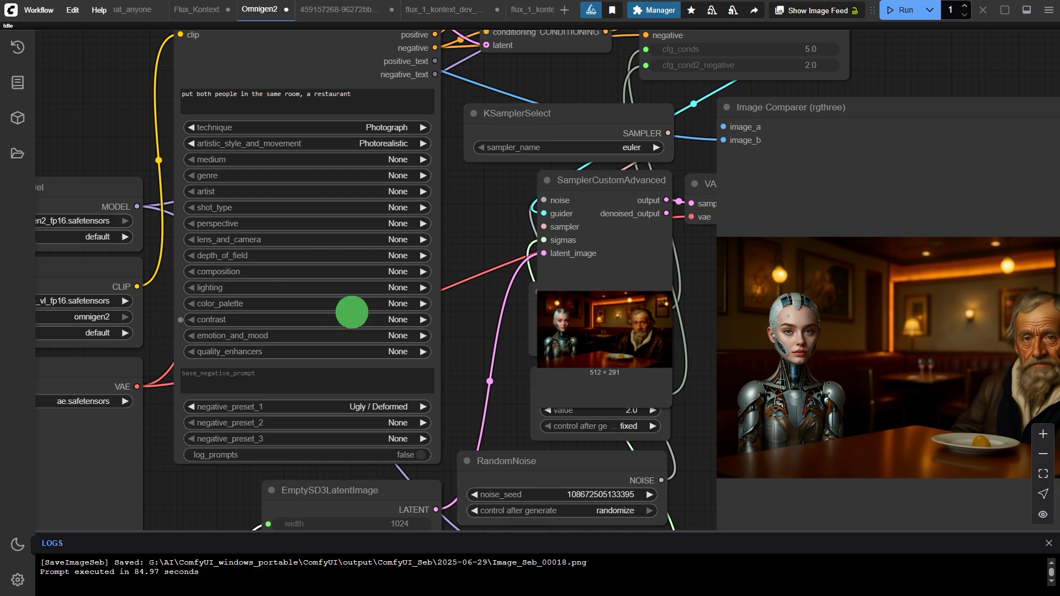
{"action": "left_click_drag", "start_coordinate": [352, 311], "coordinate": [395, 274]}
{"action": "scroll", "coordinate": [402, 364], "scroll_direction": "down", "scroll_amount": 1}
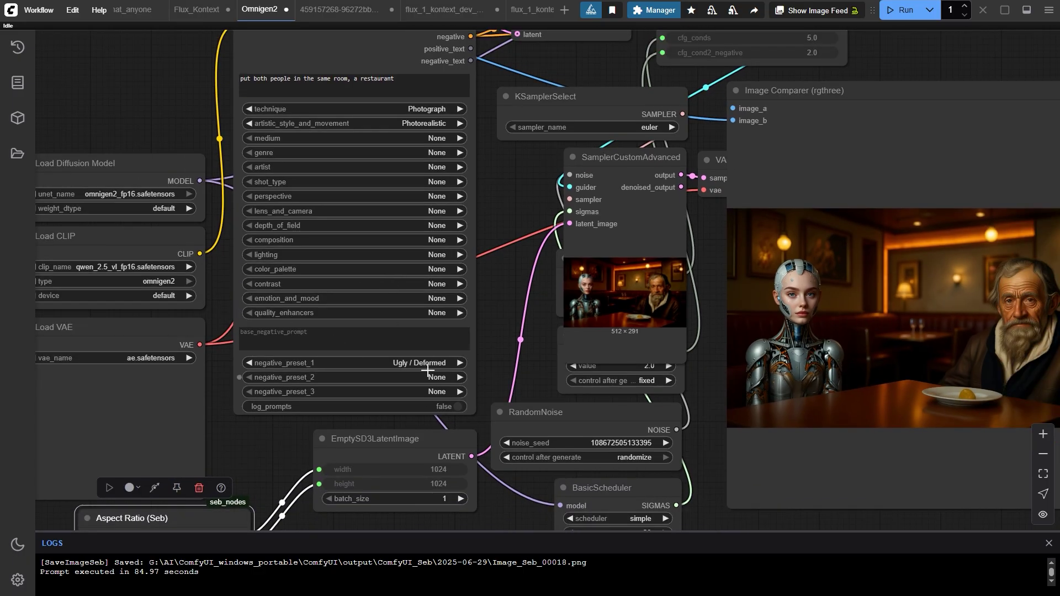
{"action": "left_click", "coordinate": [312, 340]}
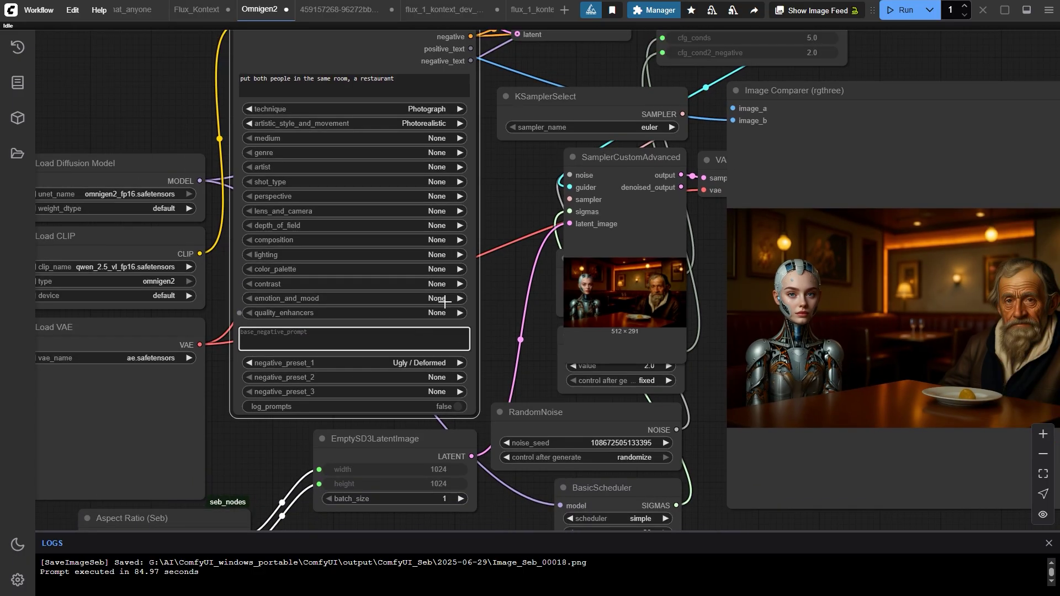
{"action": "left_click_drag", "start_coordinate": [445, 302], "coordinate": [430, 369]}
{"action": "left_click", "coordinate": [425, 466]}
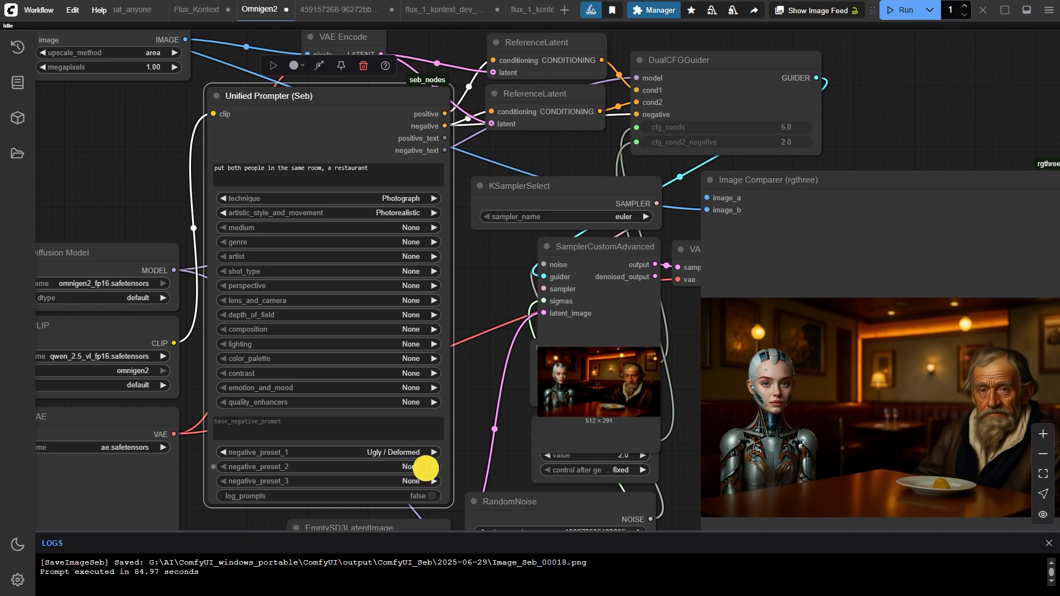
{"action": "left_click", "coordinate": [460, 502]}
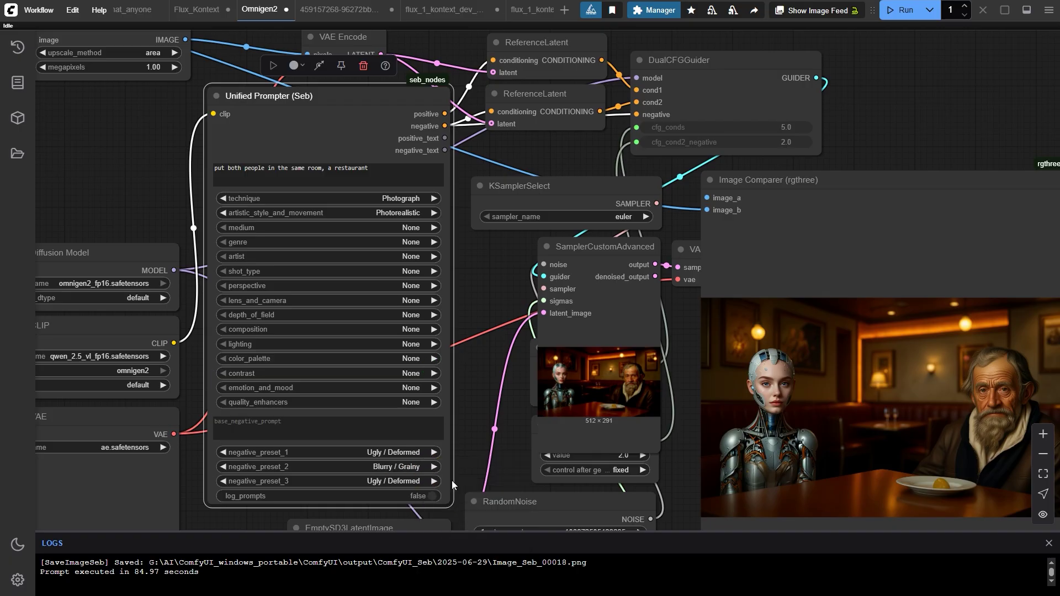
{"action": "left_click", "coordinate": [432, 481]}
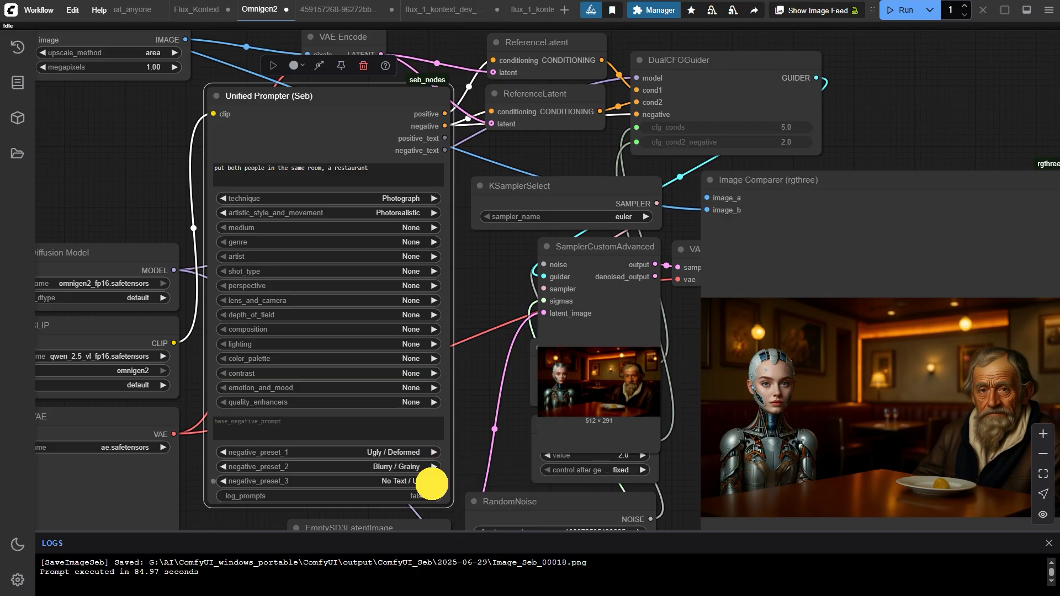
{"action": "left_click", "coordinate": [228, 481]}
{"action": "left_click_drag", "start_coordinate": [501, 312], "coordinate": [476, 343]}
{"action": "mouse_move", "coordinate": [454, 284]}
{"action": "left_mouse_down"}
{"action": "mouse_move", "coordinate": [617, 251]}
{"action": "mouse_move", "coordinate": [567, 262]}
{"action": "mouse_move", "coordinate": [574, 286]}
{"action": "left_mouse_up"}
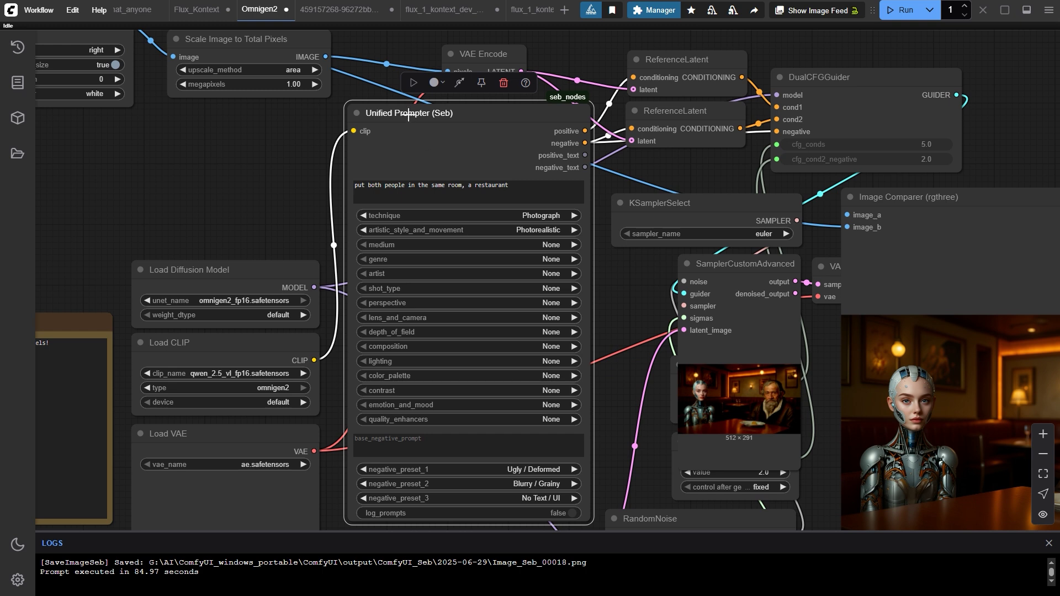
- Return to the Flux_Kontext workflow and move the Unified Prompter node slightly lower beneath FluxGuidance
{"action": "left_click", "coordinate": [197, 17]}
{"action": "left_click_drag", "start_coordinate": [430, 194], "coordinate": [524, 306]}
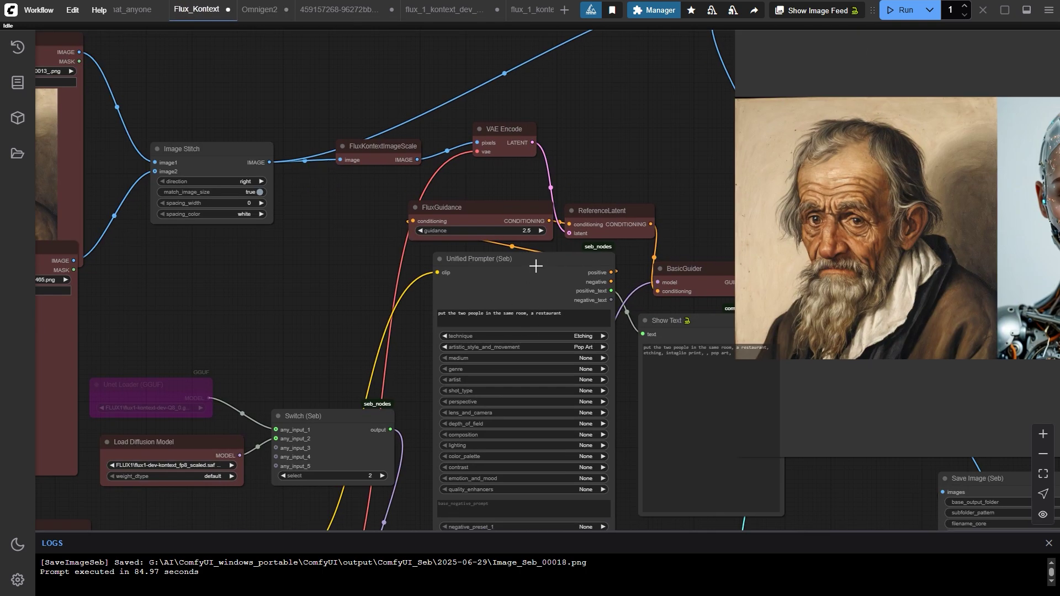
{"action": "left_click_drag", "start_coordinate": [536, 267], "coordinate": [514, 290]}
{"action": "left_click_drag", "start_coordinate": [581, 316], "coordinate": [550, 274]}
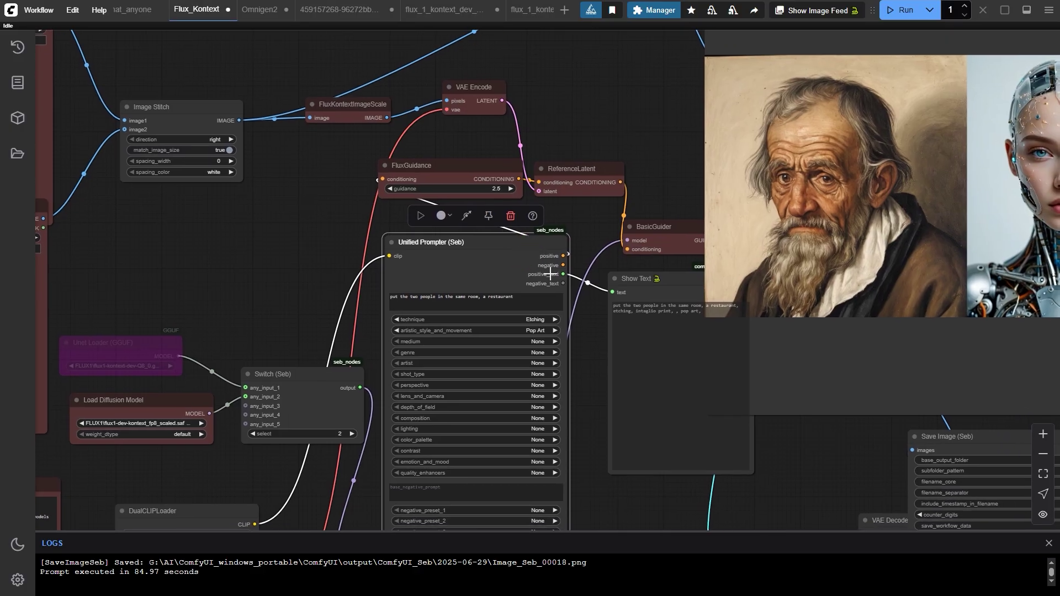
{"action": "scroll", "coordinate": [551, 275], "scroll_direction": "up", "scroll_amount": 3}
{"action": "left_click_drag", "start_coordinate": [502, 230], "coordinate": [476, 254]}
{"action": "scroll", "coordinate": [476, 254], "scroll_direction": "down", "scroll_amount": 2}
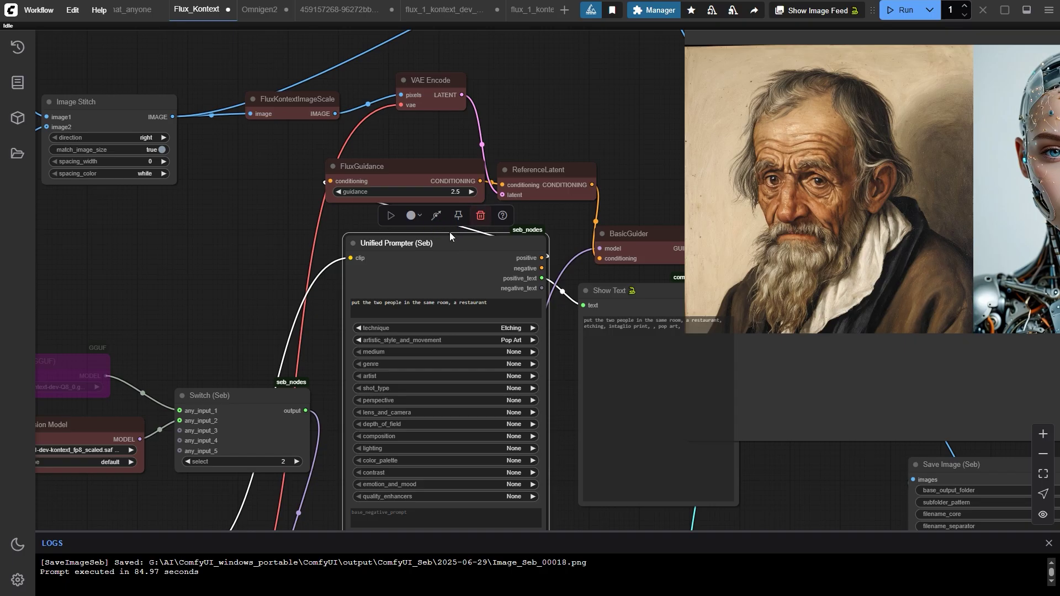